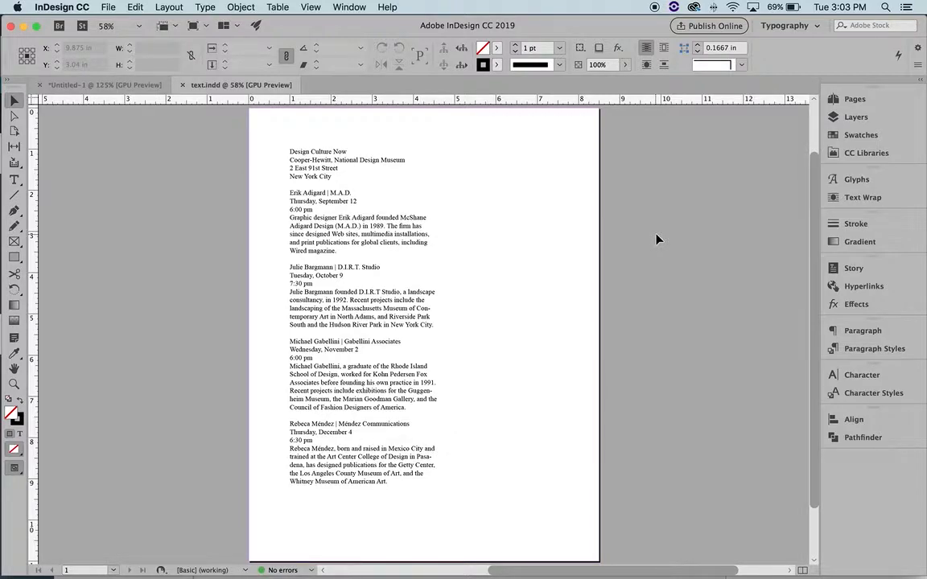
# Switch to the Untitled-1 document containing the MAGMA Manchester text
pyautogui.click(101, 85)
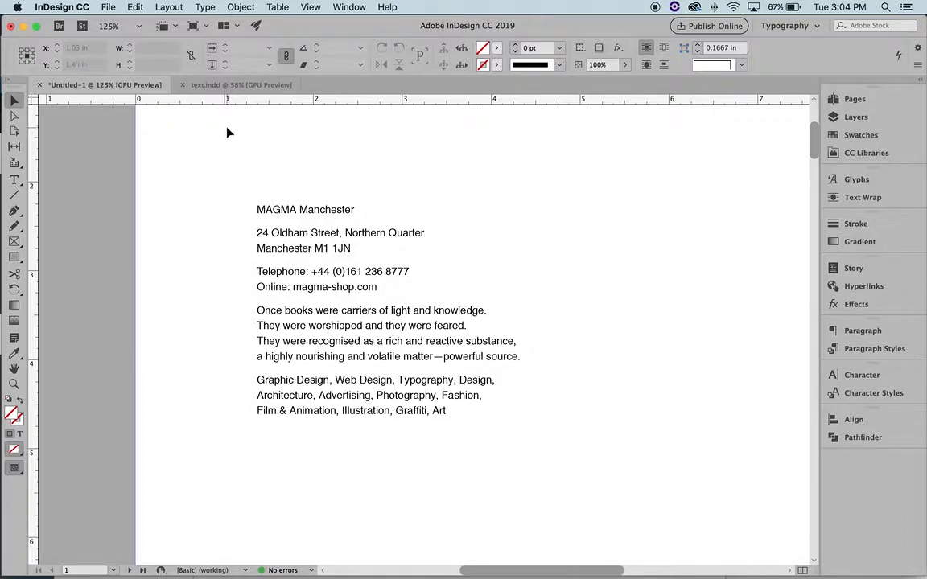
# Return to text.indd, zoom in to inspect the listing text, then zoom back out to the whole page
pyautogui.click(208, 85)
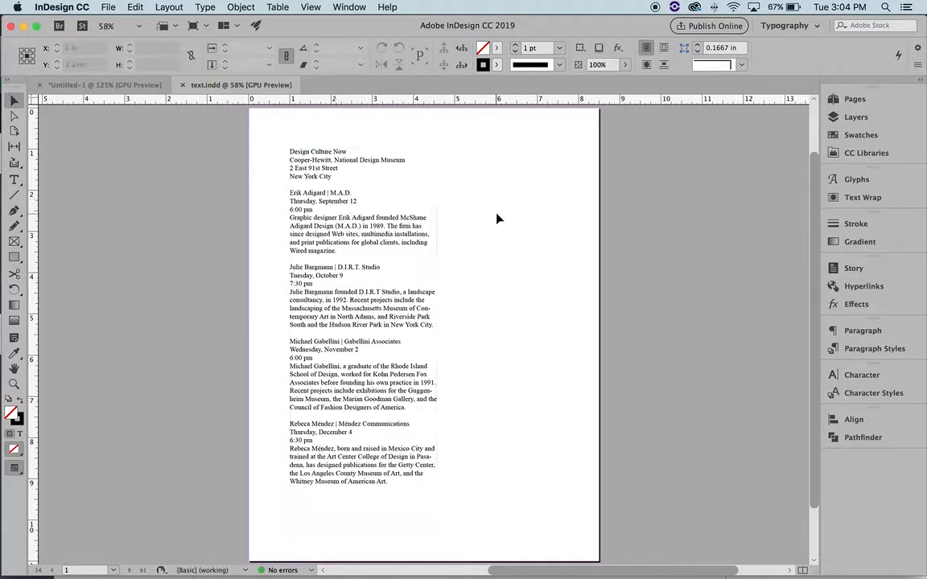
pyautogui.press('z')
pyautogui.click(381, 258)
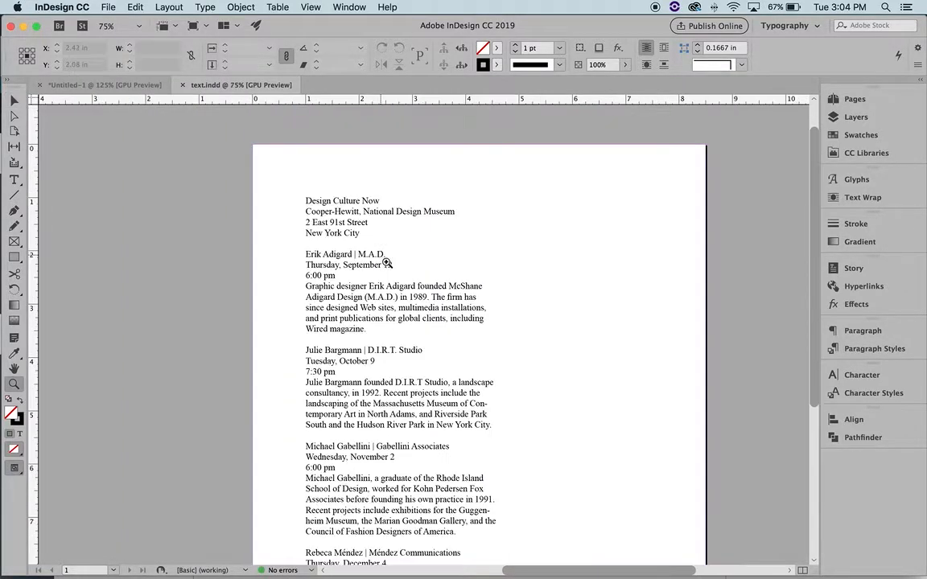
pyautogui.click(408, 287)
pyautogui.scroll(-3, 408, 286)
pyautogui.hscroll(1, 408, 285)
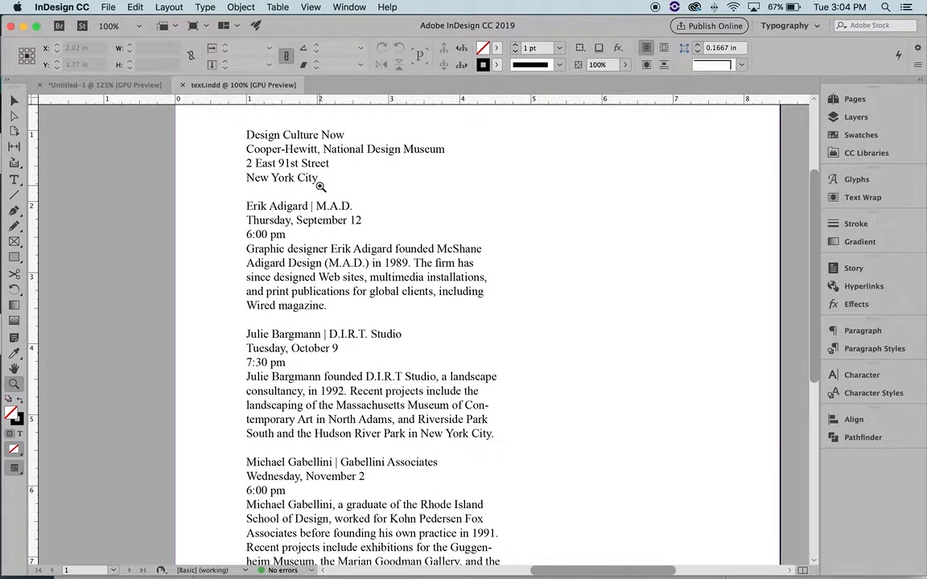
pyautogui.press('super+minus')
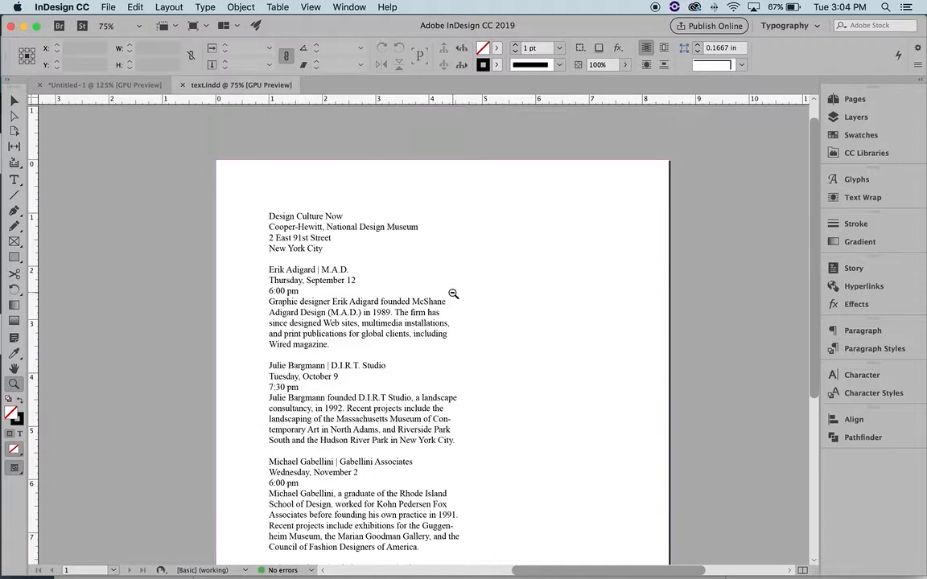
pyautogui.scroll(-5, 456, 420)
pyautogui.press('super+minus')
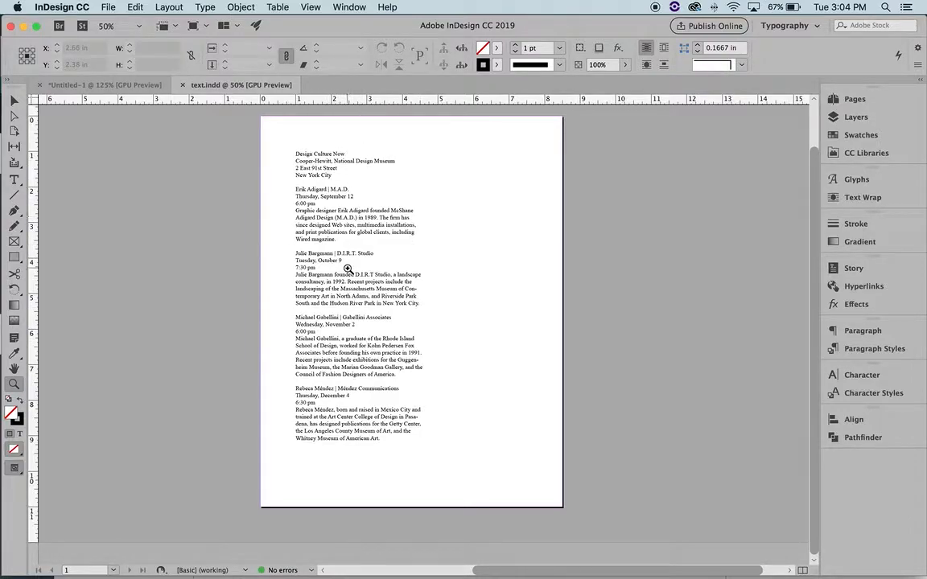
pyautogui.scroll(1, 485, 287)
pyautogui.hscroll(1, 485, 286)
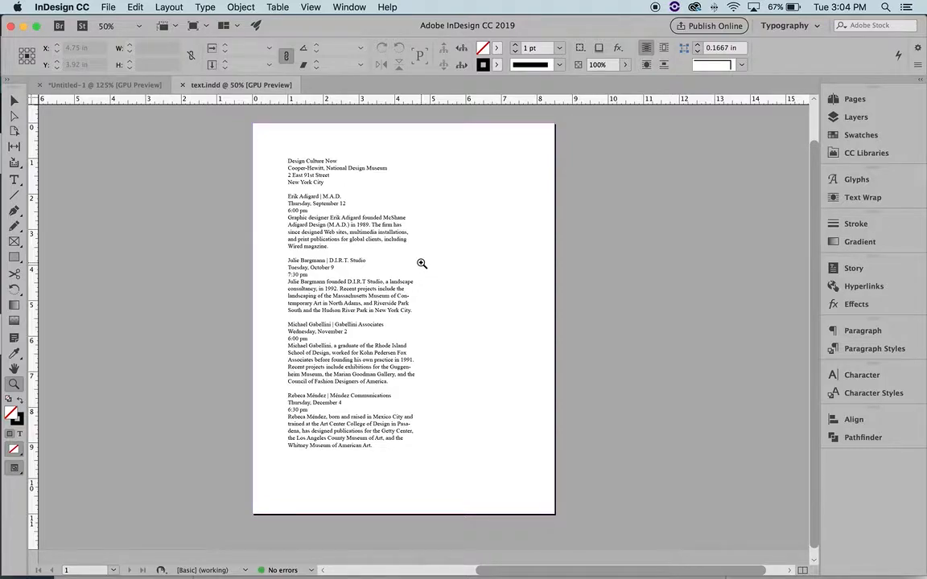
pyautogui.press('v')
pyautogui.click(387, 242)
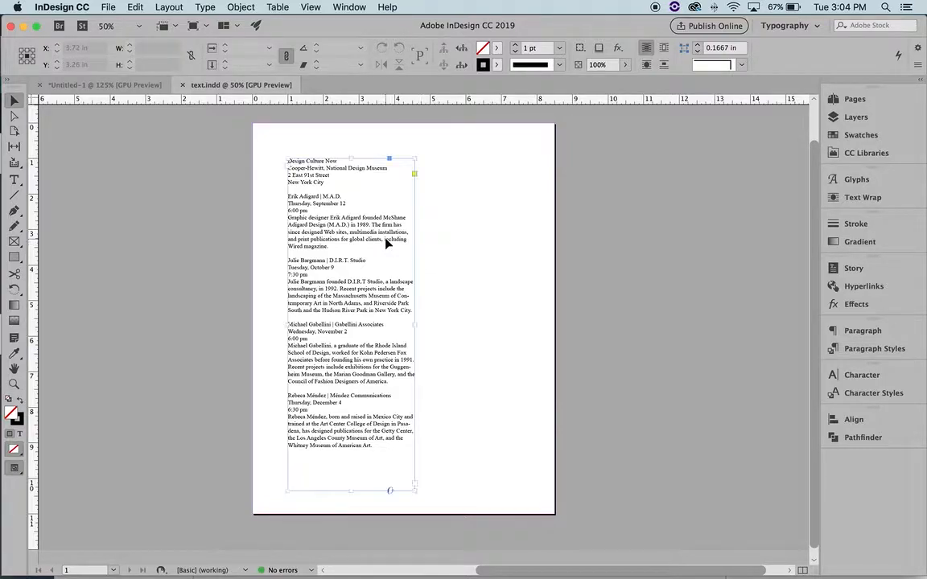
pyautogui.click(859, 375)
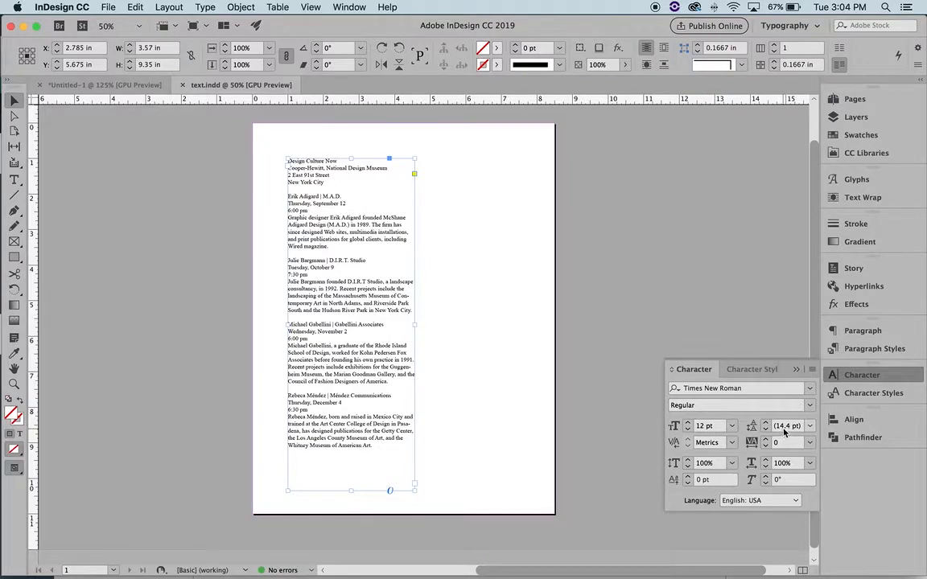
pyautogui.click(528, 322)
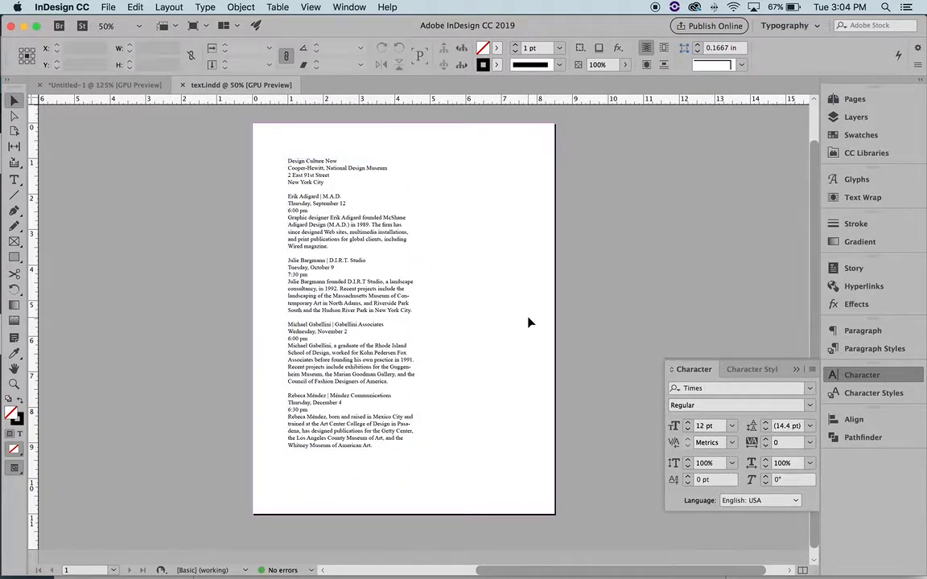
pyautogui.click(392, 302)
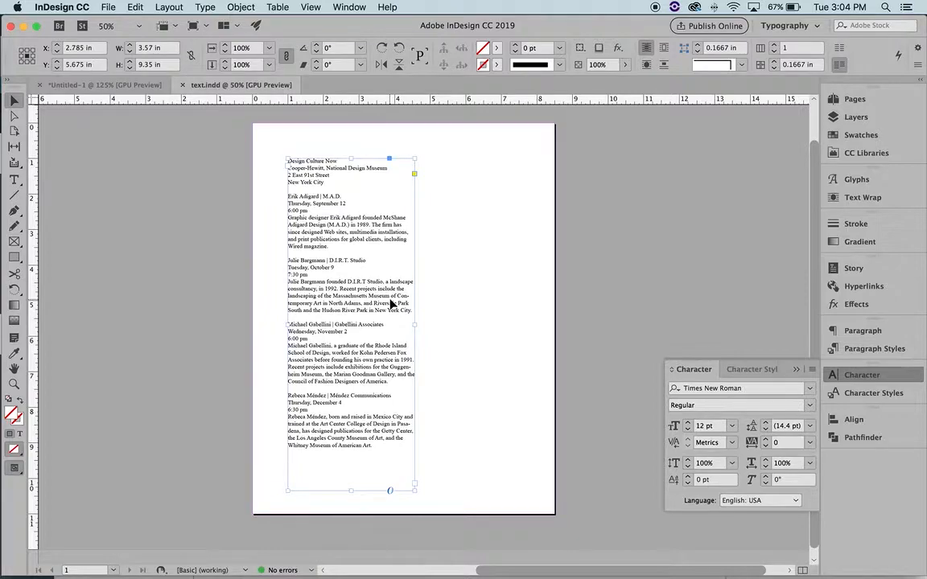
pyautogui.click(460, 307)
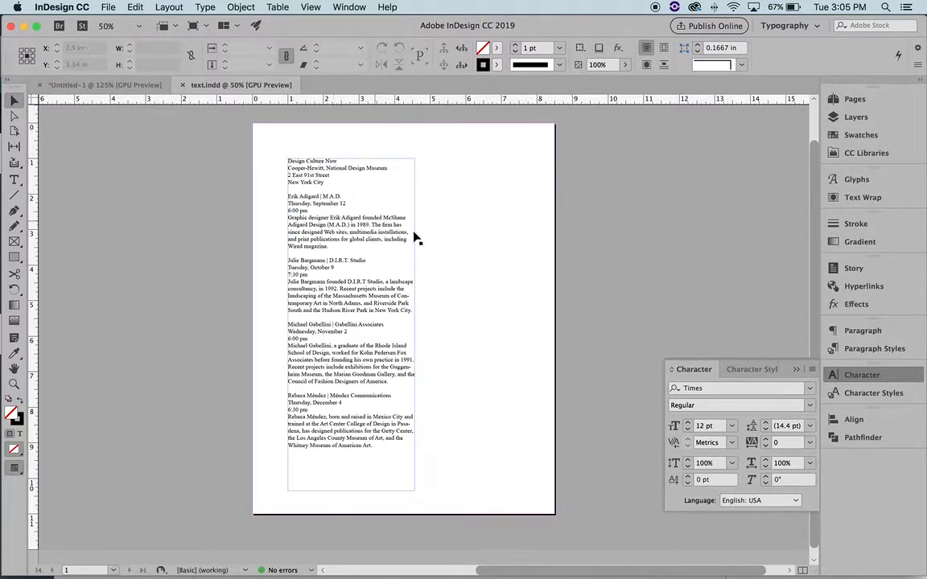
pyautogui.press('z')
pyautogui.click(439, 197)
pyautogui.click(385, 307)
pyautogui.click(438, 384)
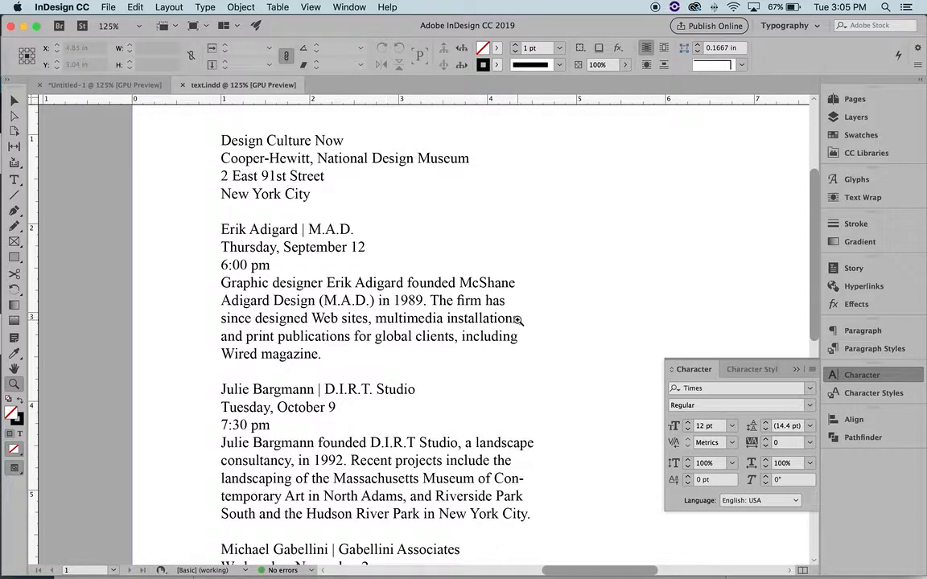
pyautogui.keyDown('alt'); pyautogui.click(487, 385); pyautogui.keyUp('alt')
pyautogui.keyDown('alt'); pyautogui.click(443, 394); pyautogui.keyUp('alt')
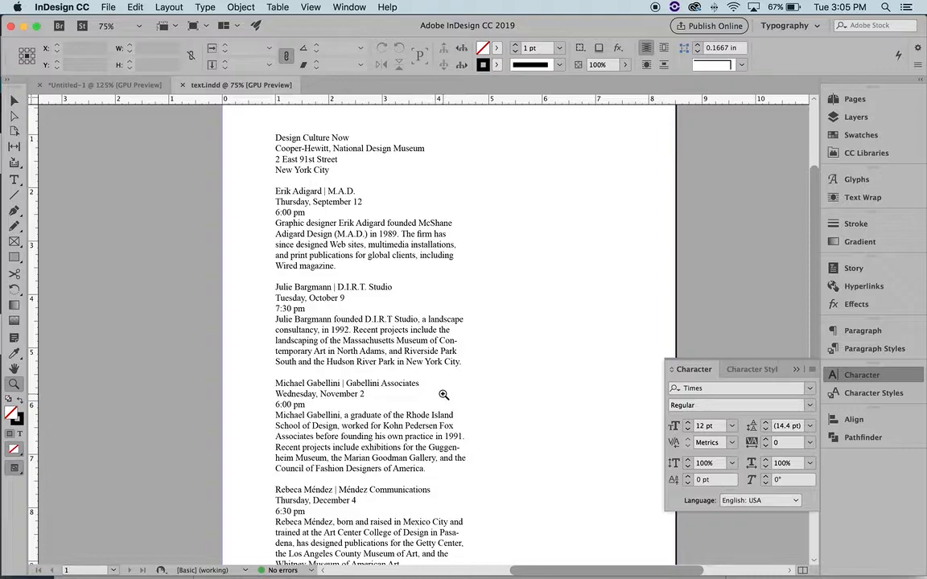
pyautogui.keyDown('alt'); pyautogui.click(443, 394); pyautogui.keyUp('alt')
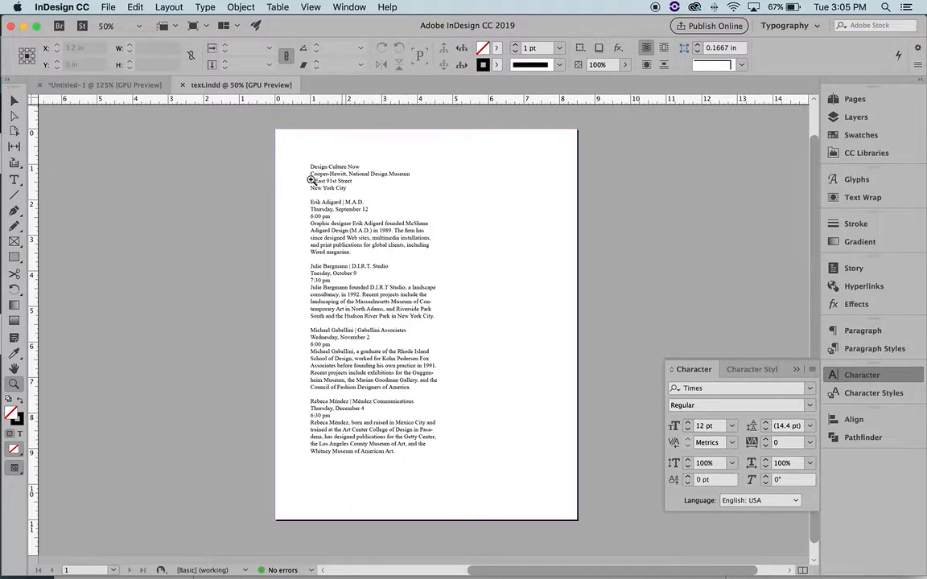
pyautogui.click(795, 371)
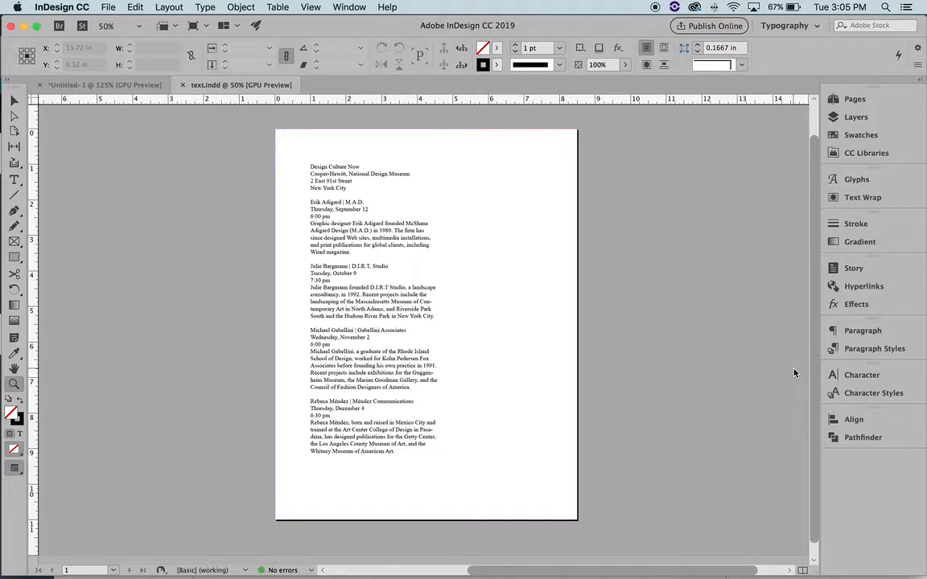
pyautogui.hscroll(1, 518, 316)
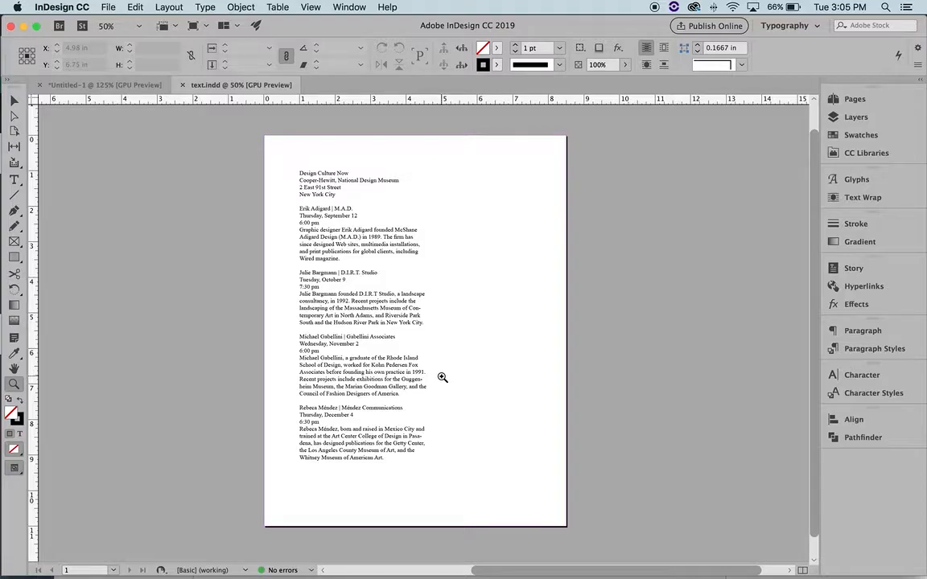
pyautogui.click(331, 322)
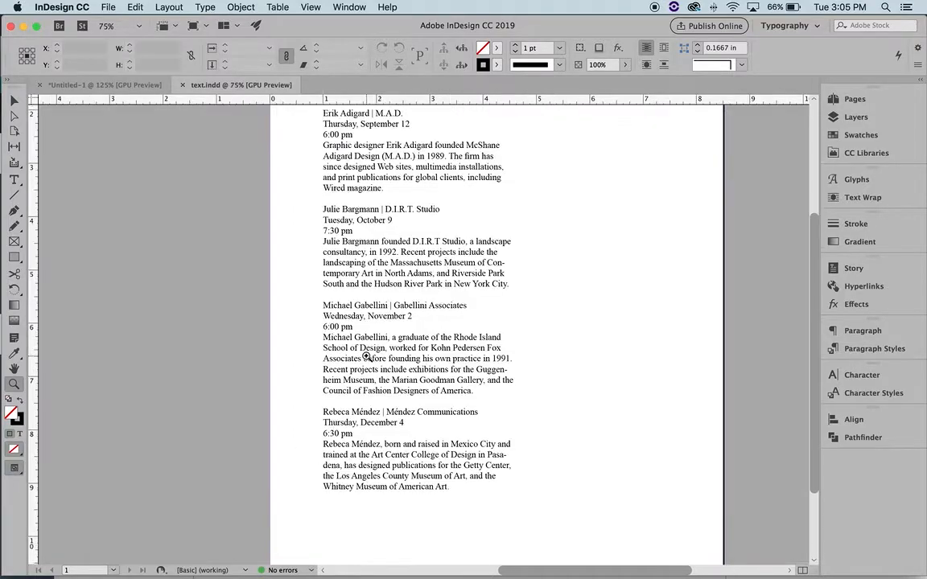
pyautogui.scroll(5, 366, 355)
pyautogui.scroll(-3, 367, 356)
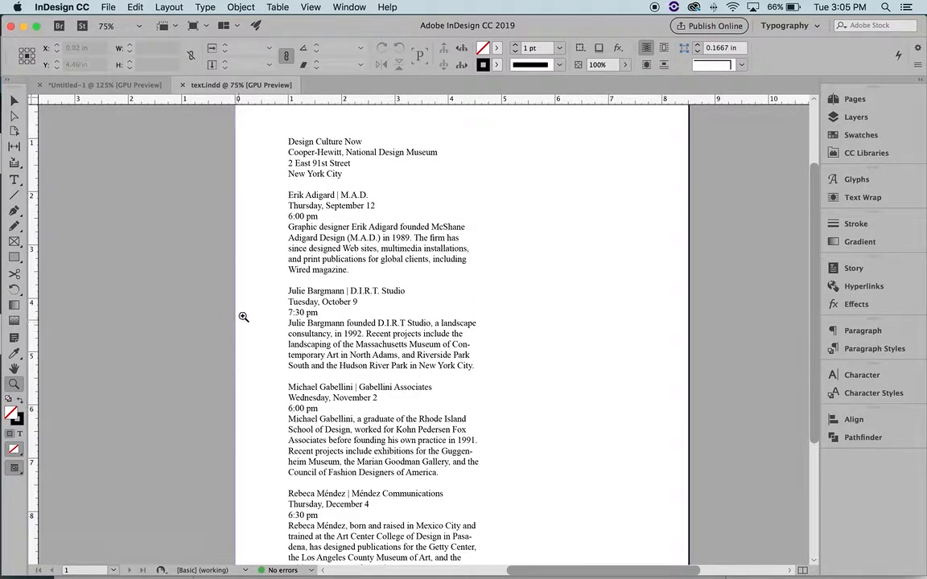
pyautogui.press('super+minus')
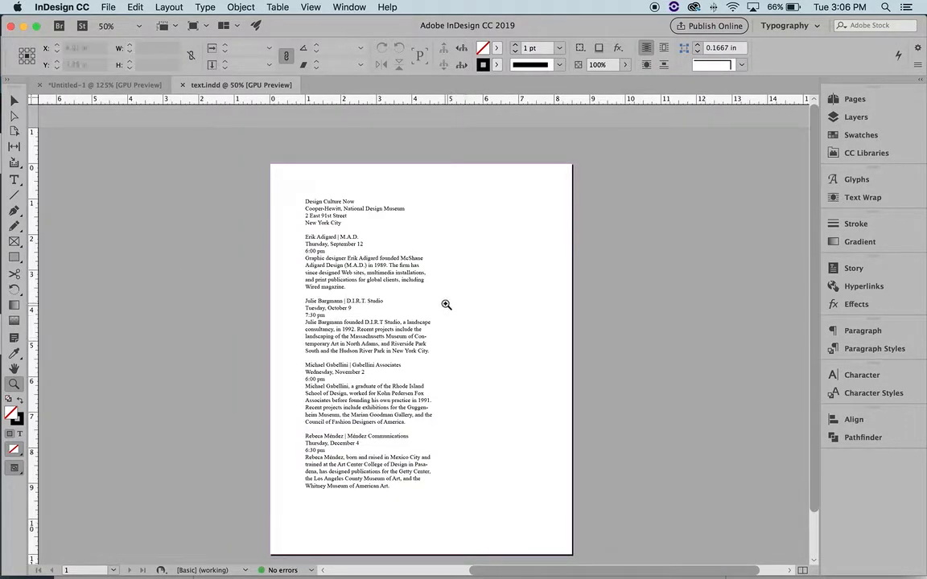
pyautogui.press('v')
# Select the listing text frame and change its font to Helvetica (TT) Regular
pyautogui.click(355, 256)
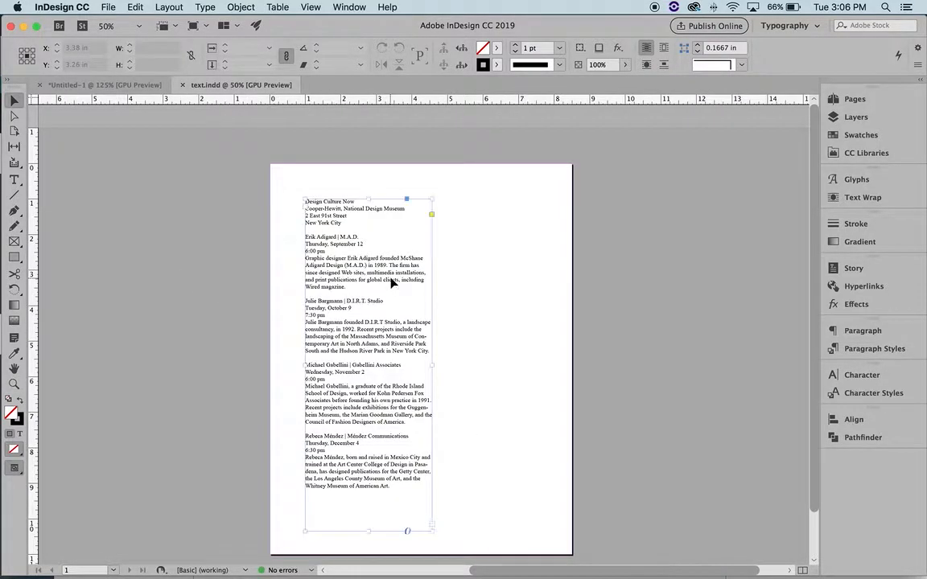
pyautogui.click(869, 378)
pyautogui.click(785, 391)
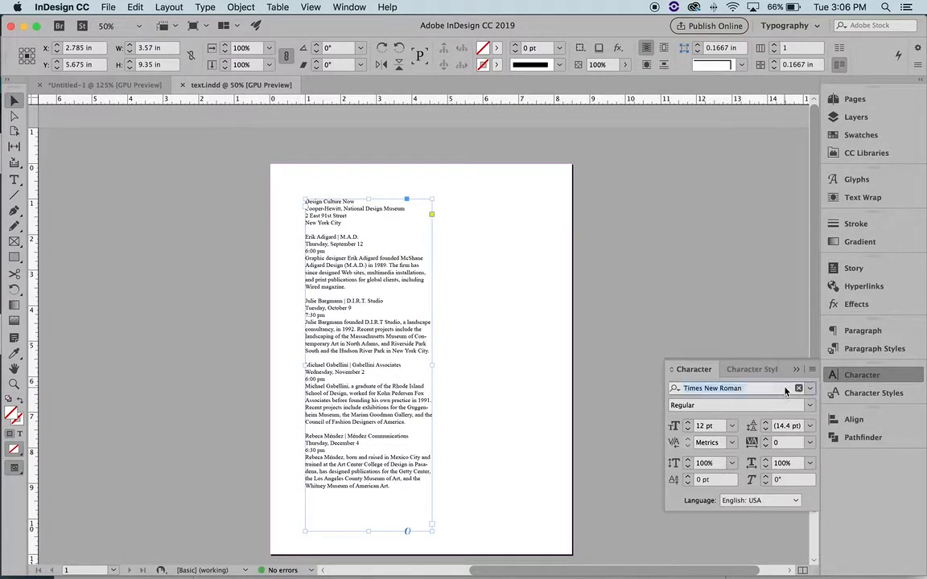
pyautogui.write('hel')
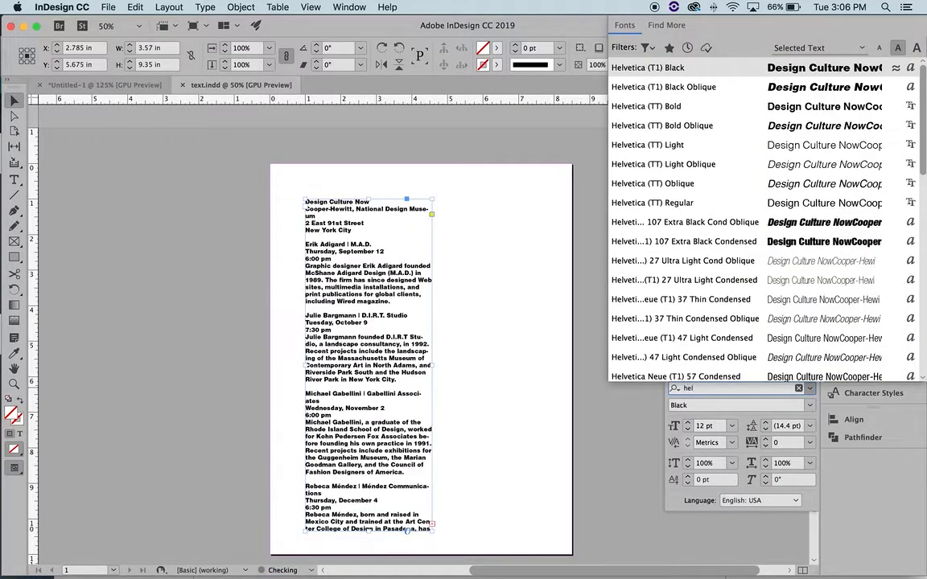
pyautogui.click(698, 202)
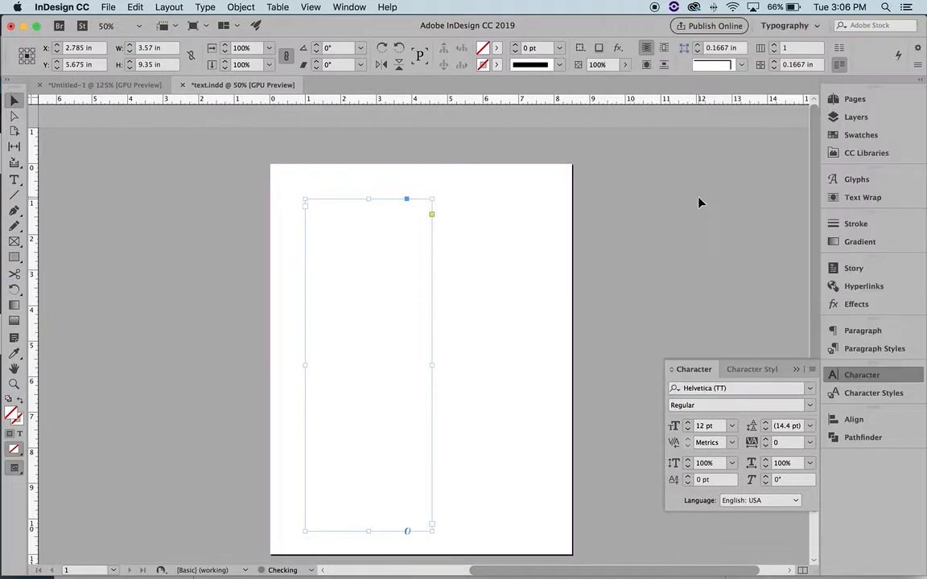
# Set the listing's type size to 8.5 pt and leading to 12.5 pt
pyautogui.click(688, 430)
pyautogui.click(688, 430)
pyautogui.moveTo(705, 428); pyautogui.dragTo(690, 430)
pyautogui.write('8.5')
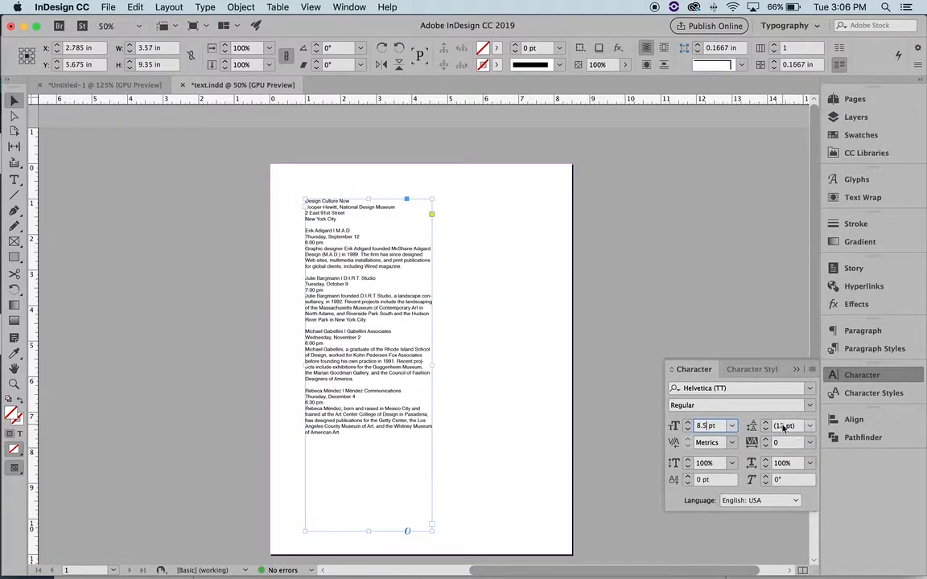
pyautogui.press('Return')
pyautogui.click(766, 424)
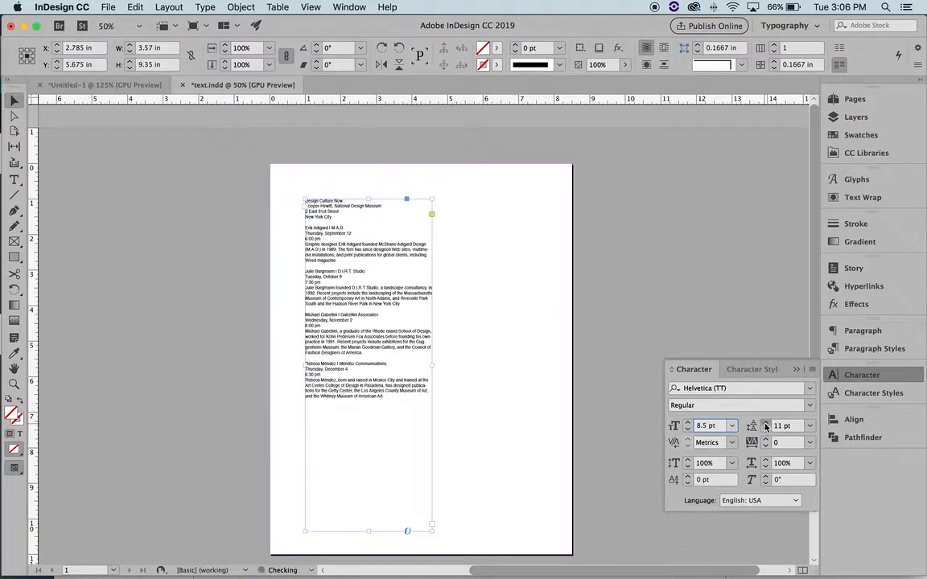
pyautogui.click(765, 425)
pyautogui.click(780, 430)
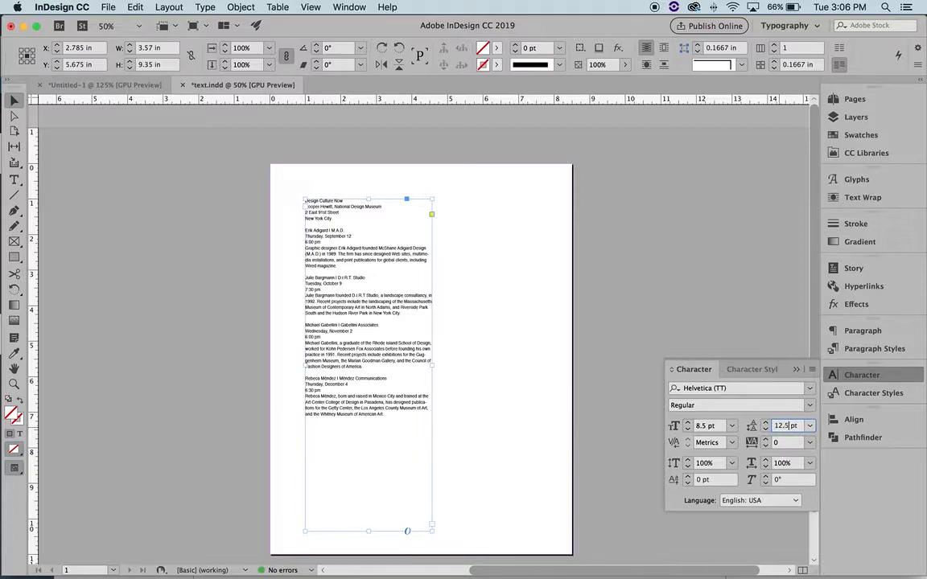
pyautogui.write('.5')
pyautogui.press('Return')
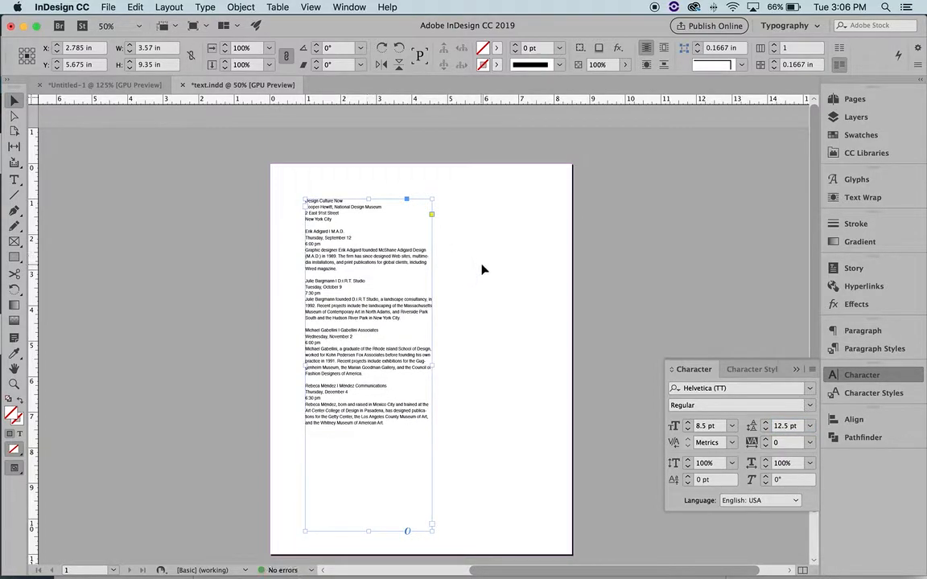
pyautogui.click(483, 270)
# Zoom to 100% around the listing text and scroll back to the top of the page
pyautogui.press('z')
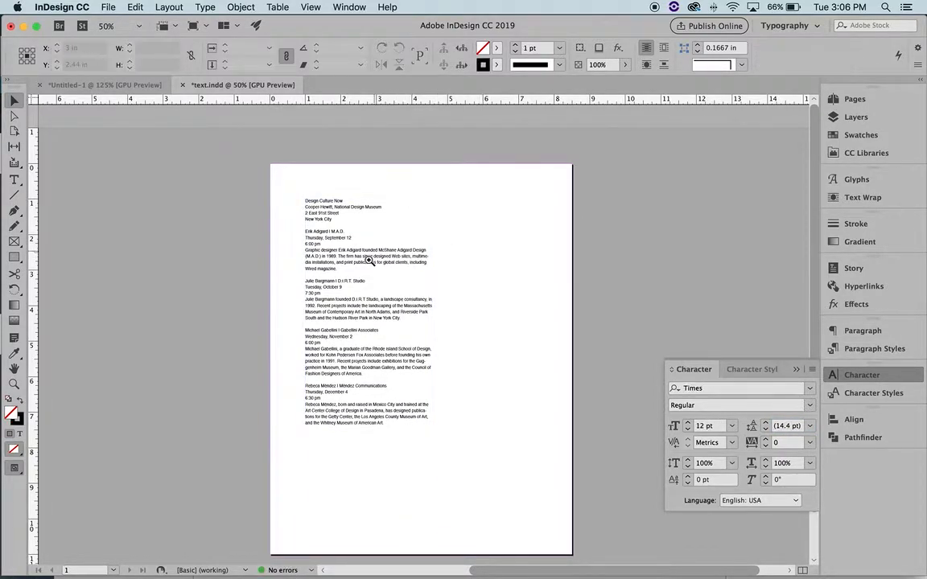
pyautogui.click(327, 269)
pyautogui.click(441, 362)
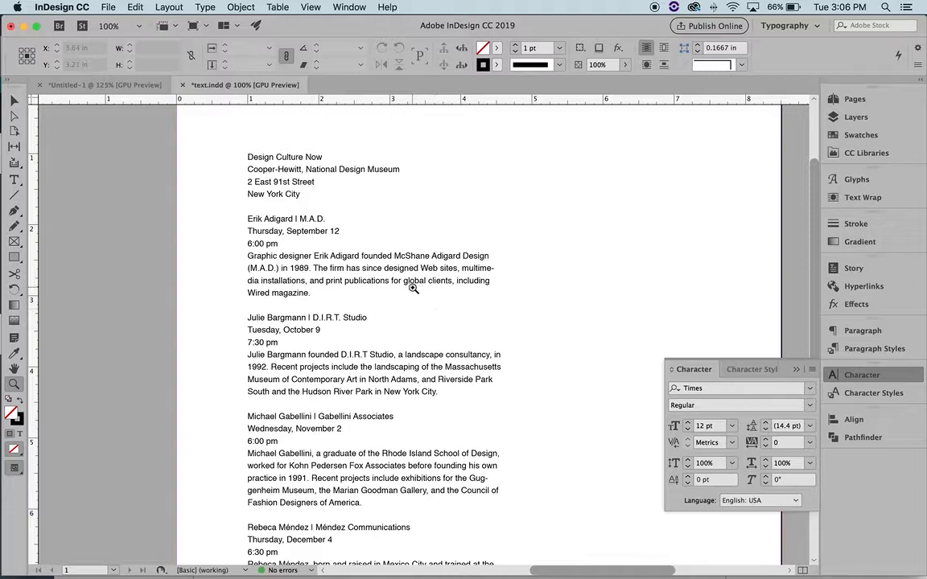
pyautogui.scroll(-8, 413, 276)
pyautogui.scroll(4, 413, 275)
pyautogui.scroll(2, 414, 276)
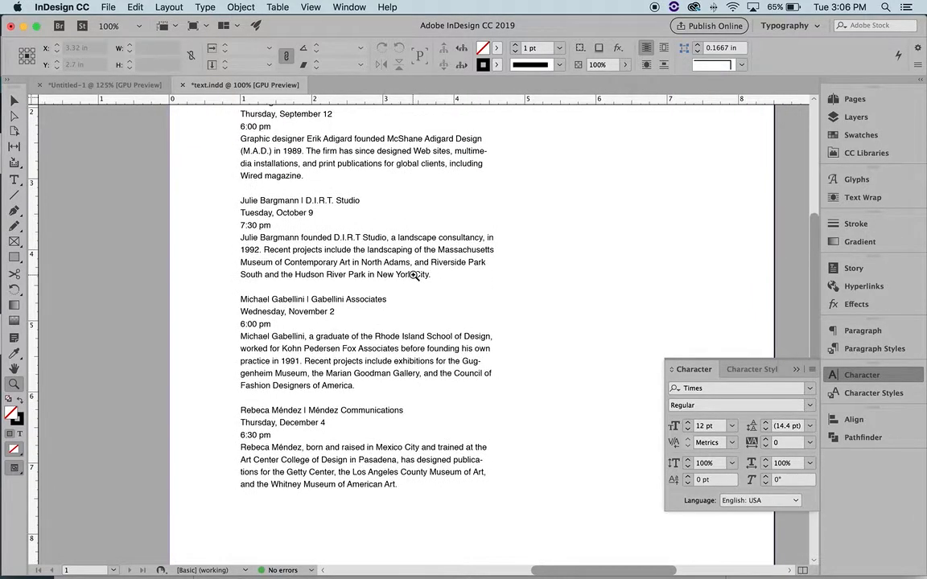
pyautogui.scroll(6, 413, 276)
pyautogui.scroll(-3, 413, 275)
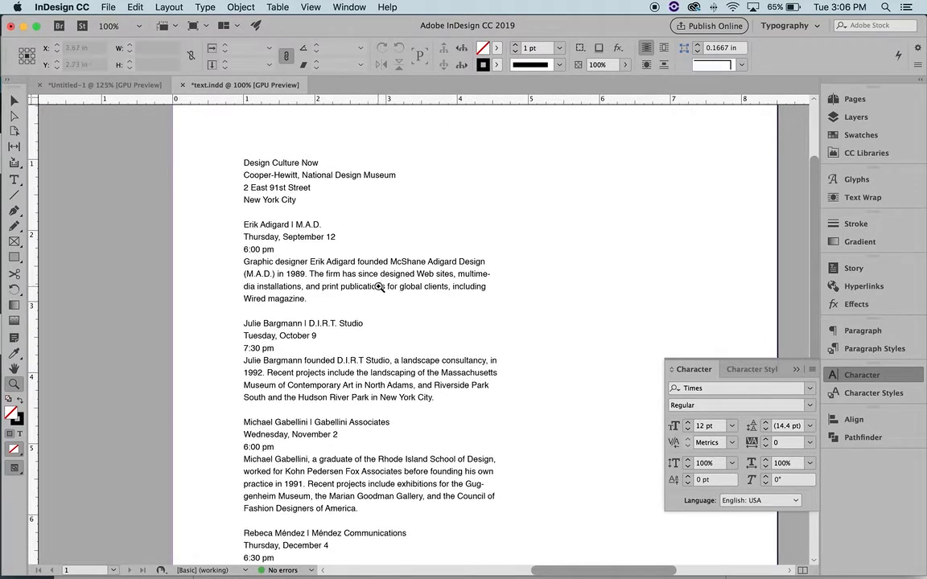
# Enlarge the listing's font size to 8.75 pt
pyautogui.click(14, 100)
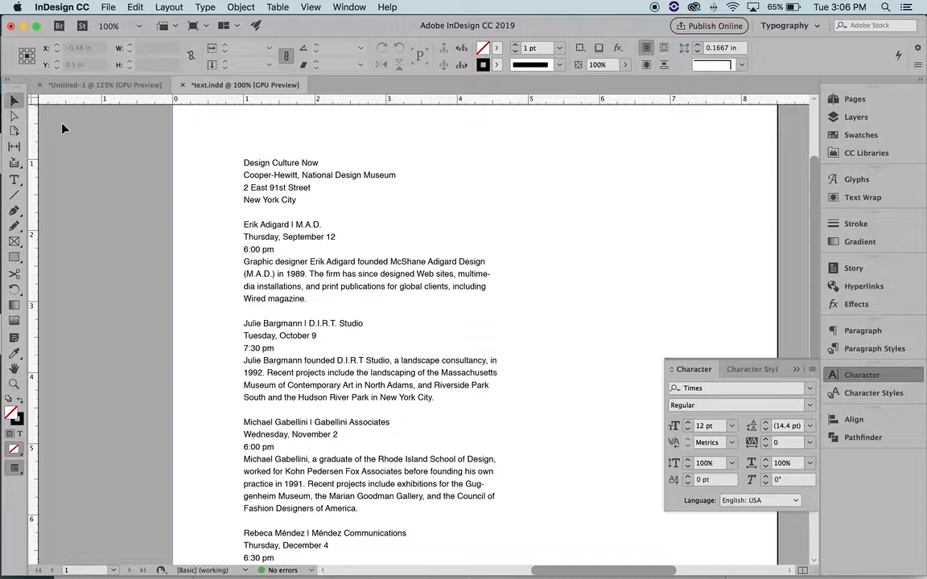
pyautogui.click(284, 243)
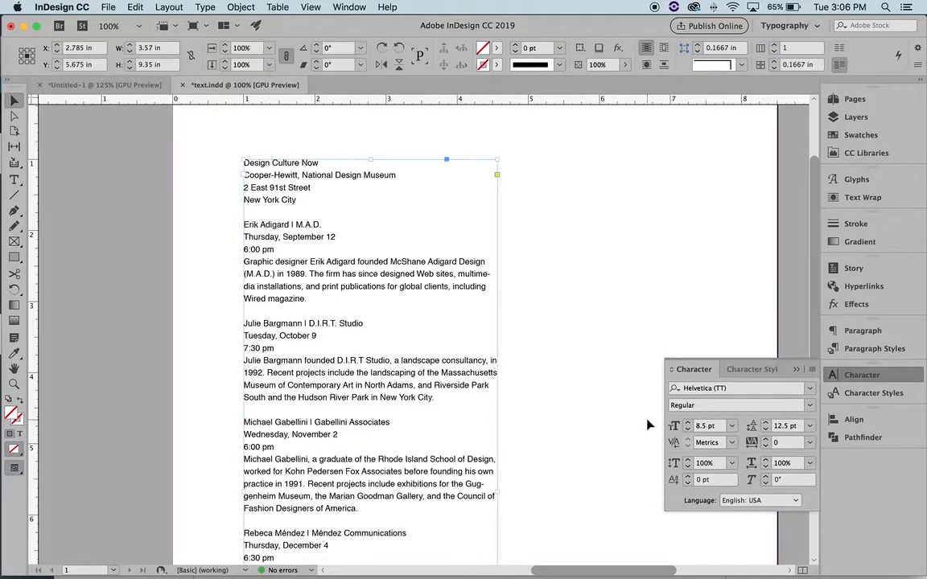
pyautogui.click(703, 427)
pyautogui.write('7')
pyautogui.press('Return')
pyautogui.click(540, 387)
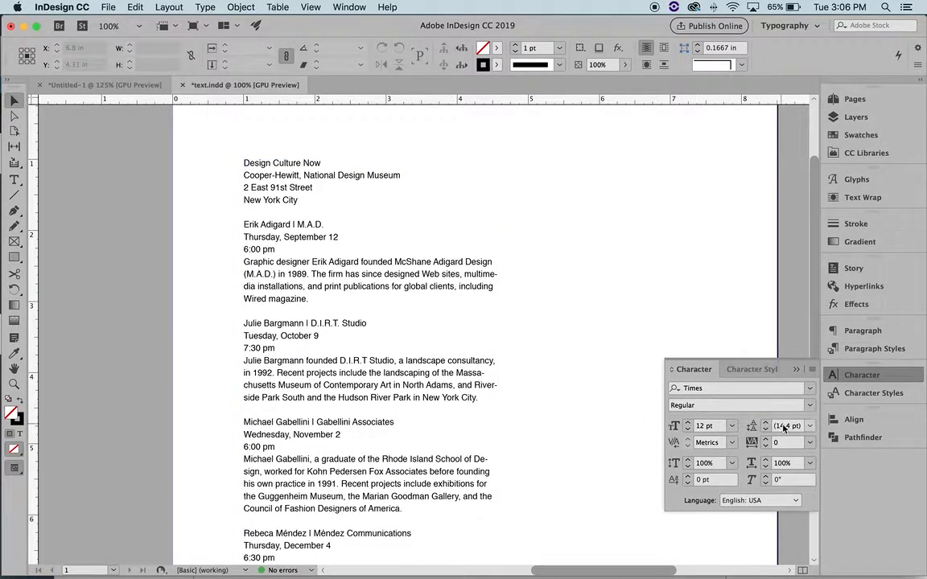
# Raise the listing's leading to 12.75 pt and close the Character panel
pyautogui.click(374, 441)
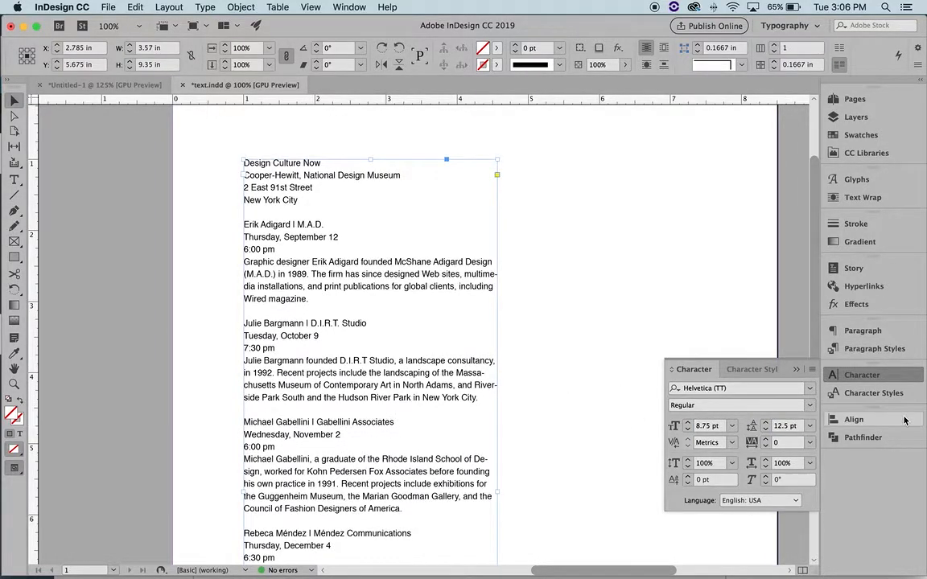
pyautogui.click(787, 425)
pyautogui.write('7')
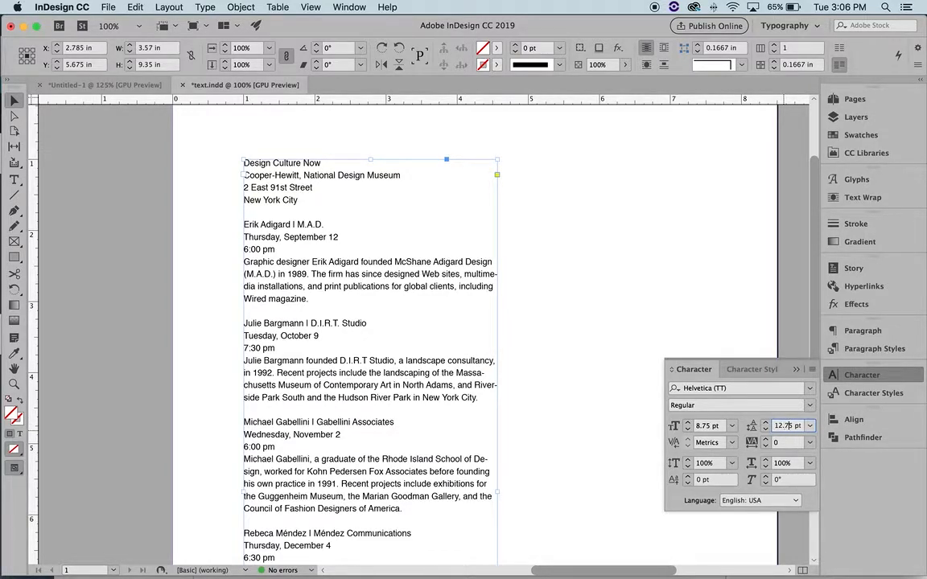
pyautogui.press('Return')
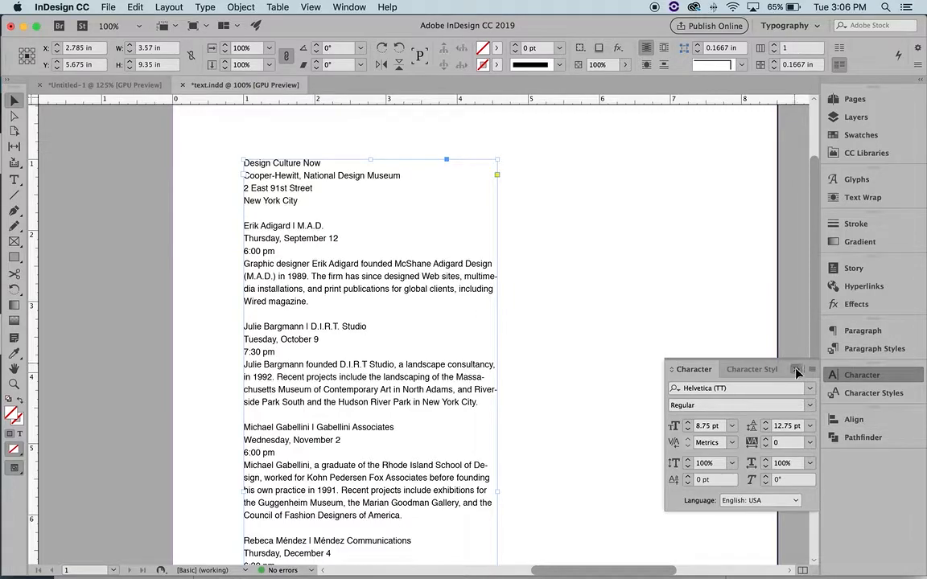
pyautogui.click(797, 371)
pyautogui.click(692, 359)
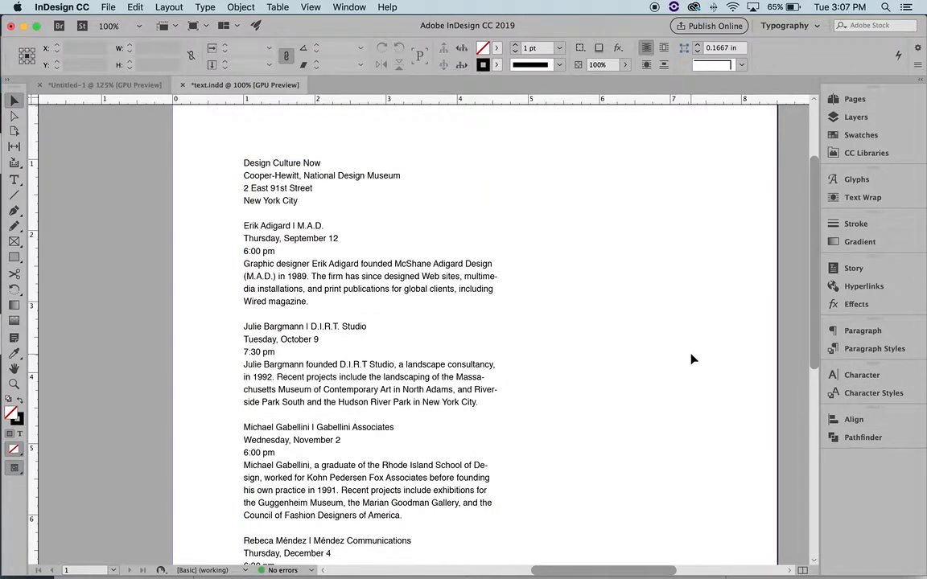
pyautogui.scroll(-2, 692, 359)
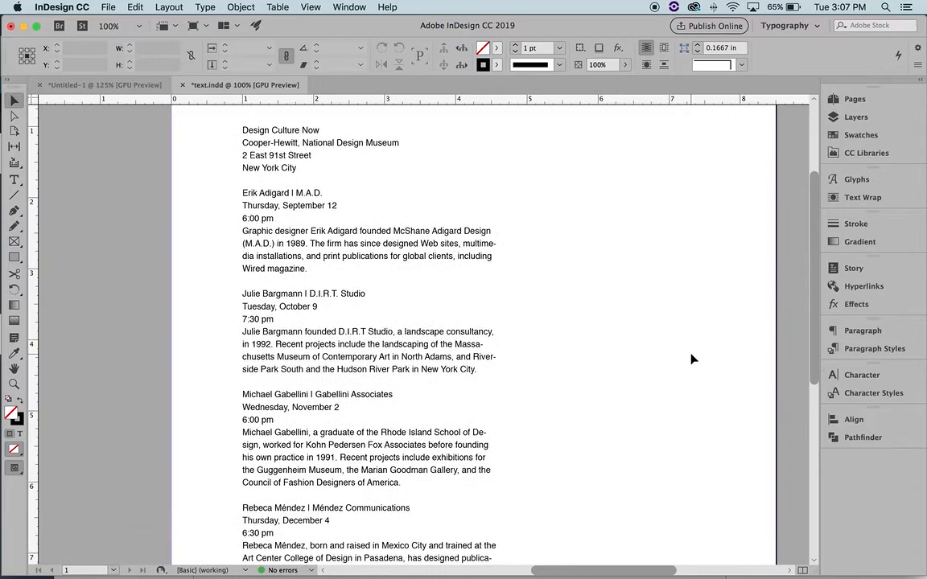
# Create a new character style named Body Copy from the Character Styles panel
pyautogui.scroll(5, 693, 359)
pyautogui.scroll(-3, 691, 359)
pyautogui.click(487, 296)
pyautogui.scroll(-1, 462, 298)
pyautogui.scroll(-2, 458, 298)
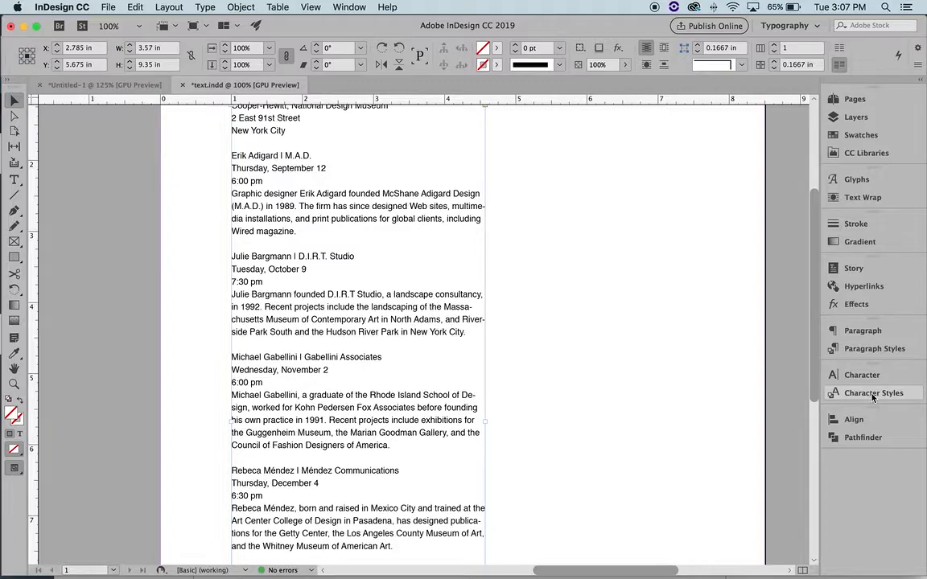
pyautogui.click(204, 7)
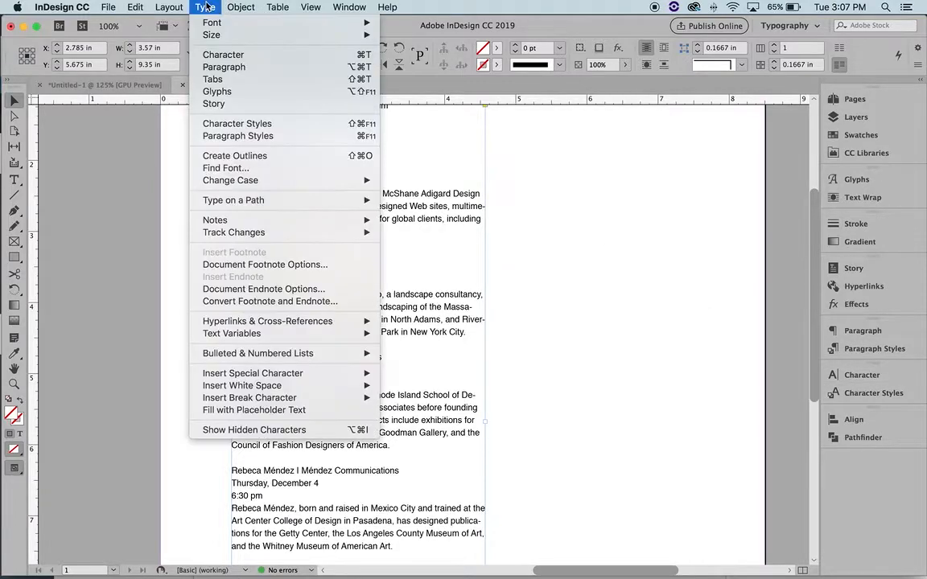
pyautogui.click(259, 126)
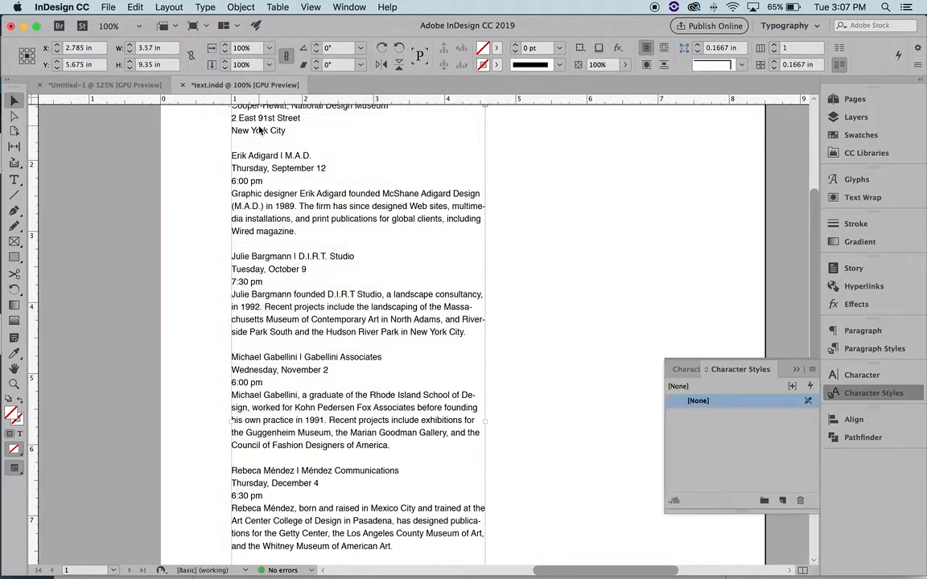
pyautogui.click(783, 501)
pyautogui.doubleClick(748, 417)
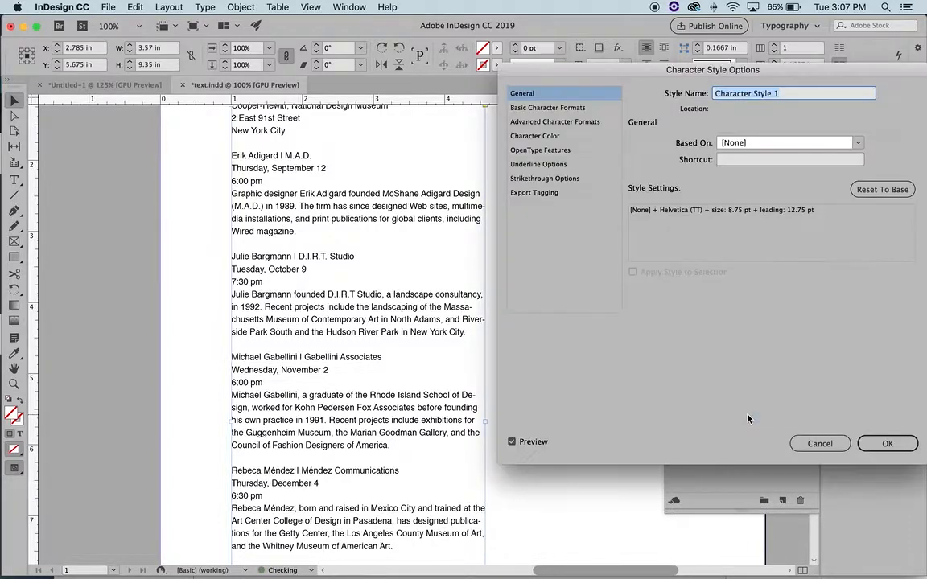
pyautogui.write('Body Copy')
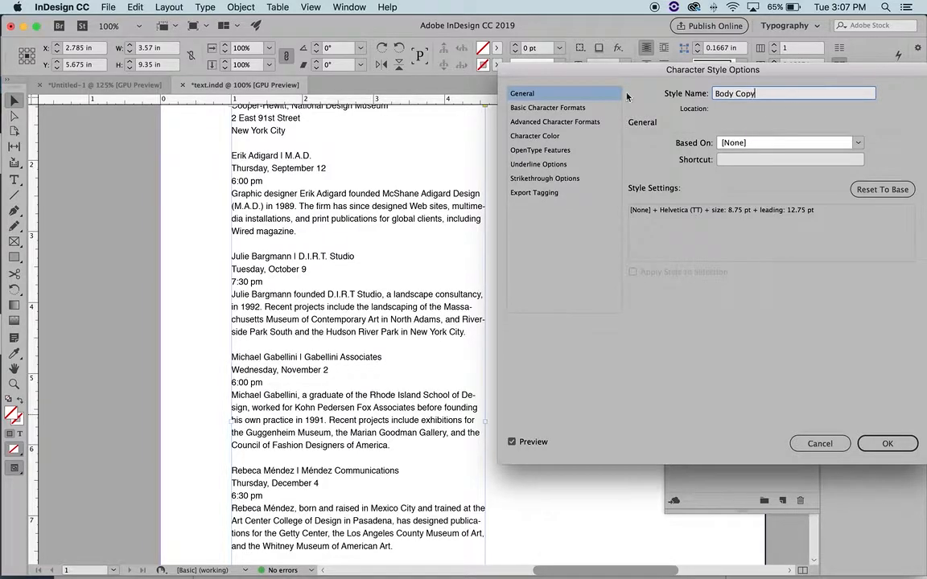
# Give Body Copy Regular style, Metrics kerning, 0 tracking, Normal case and Normal position
pyautogui.click(547, 107)
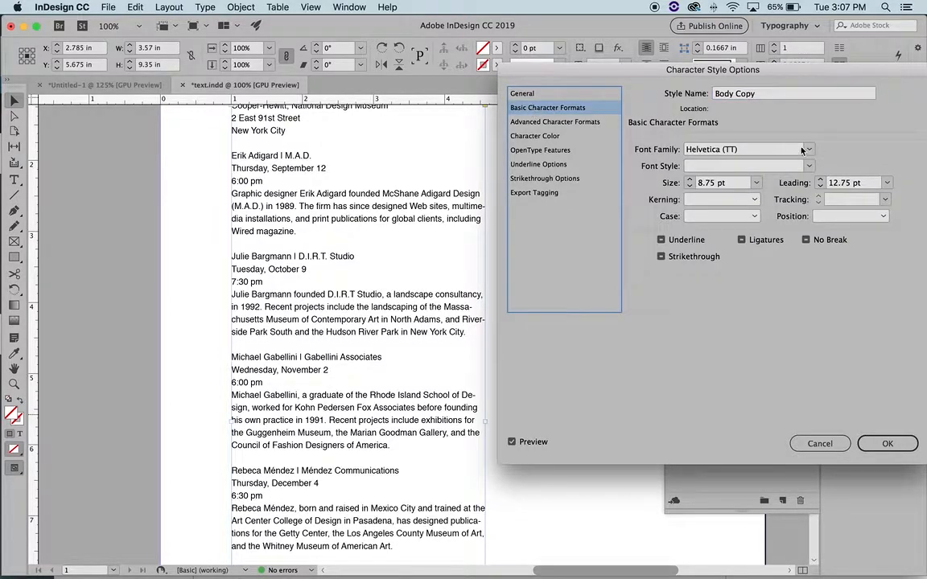
pyautogui.click(809, 166)
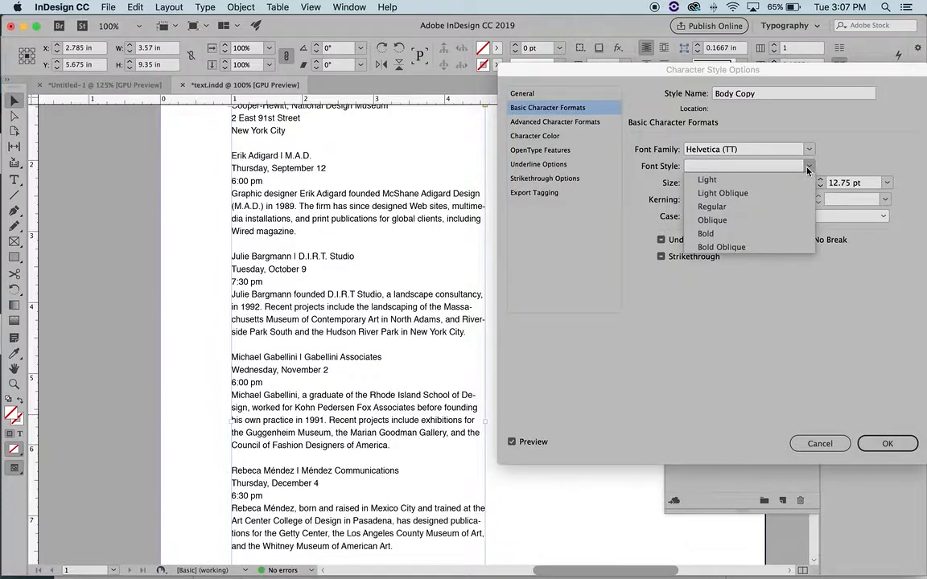
pyautogui.click(717, 208)
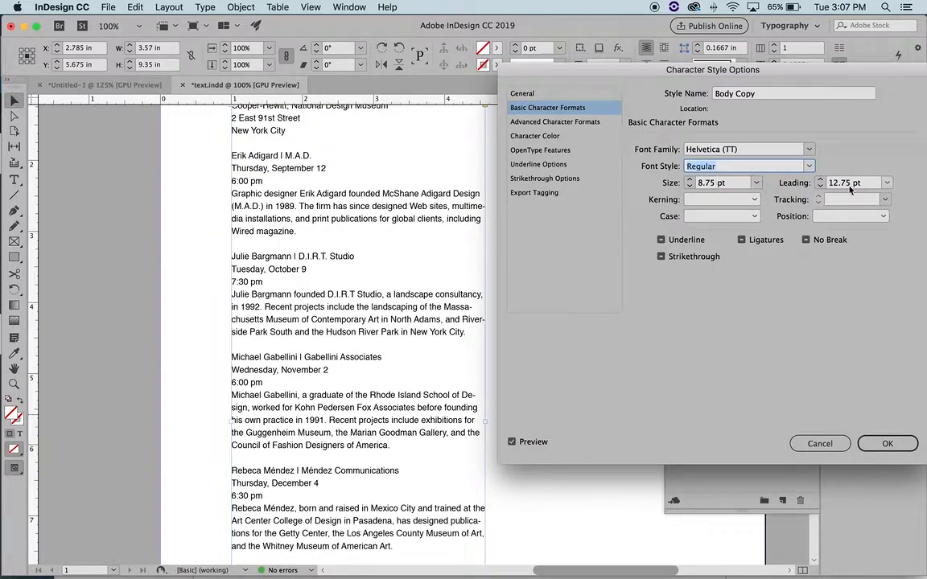
pyautogui.click(755, 199)
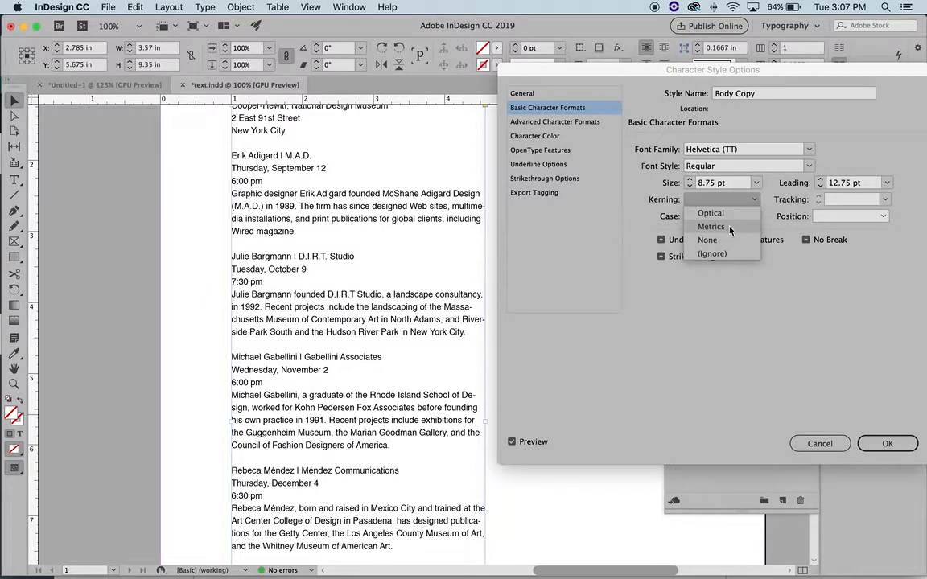
pyautogui.click(730, 227)
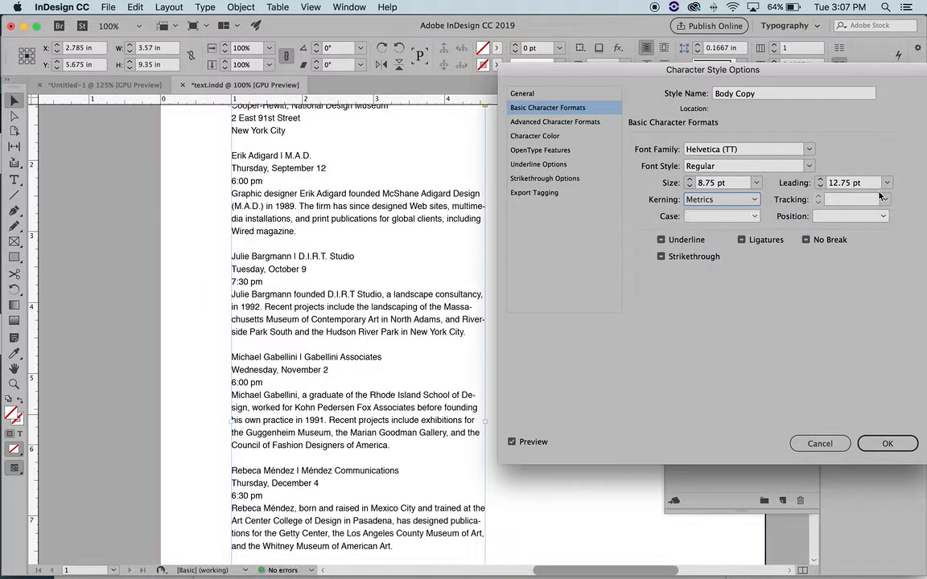
pyautogui.click(885, 200)
pyautogui.click(841, 294)
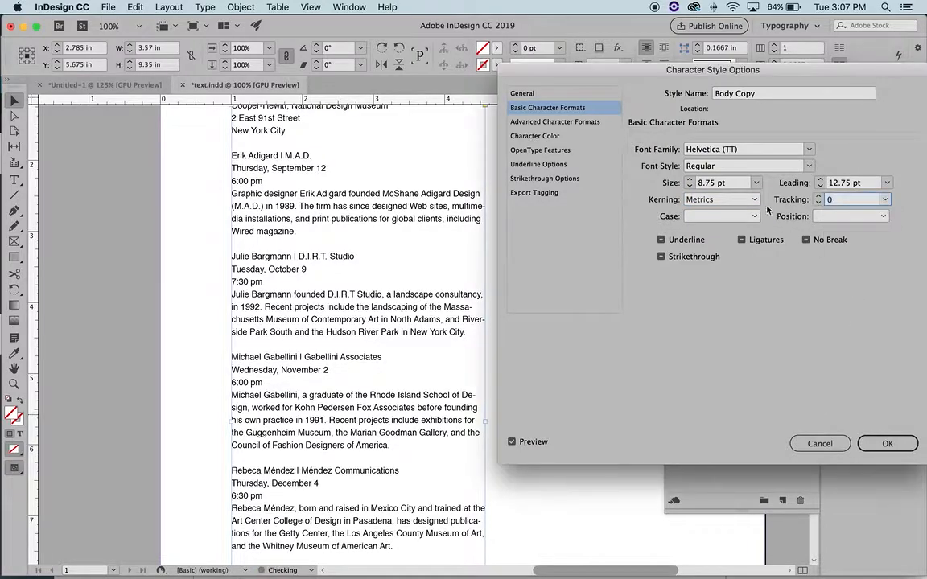
pyautogui.click(752, 217)
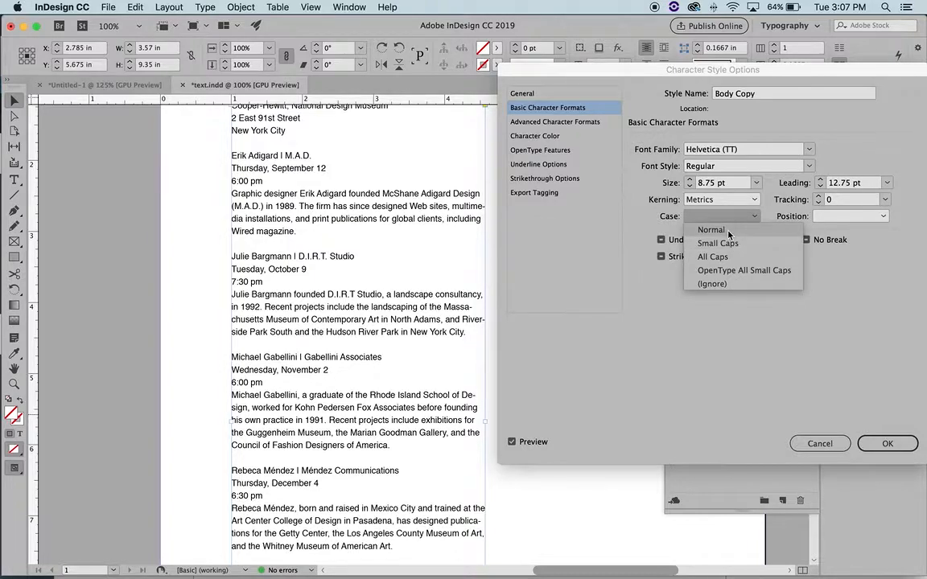
pyautogui.click(728, 231)
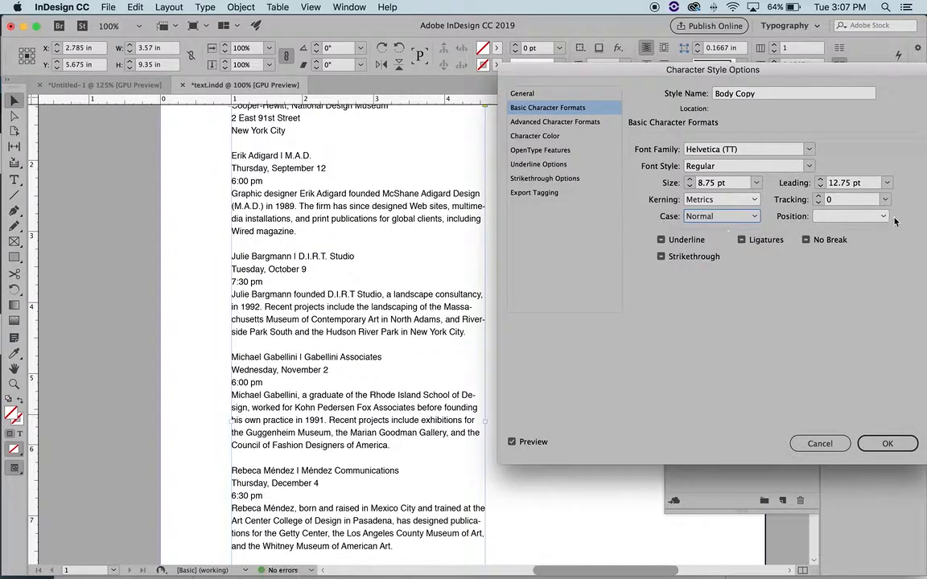
pyautogui.click(829, 215)
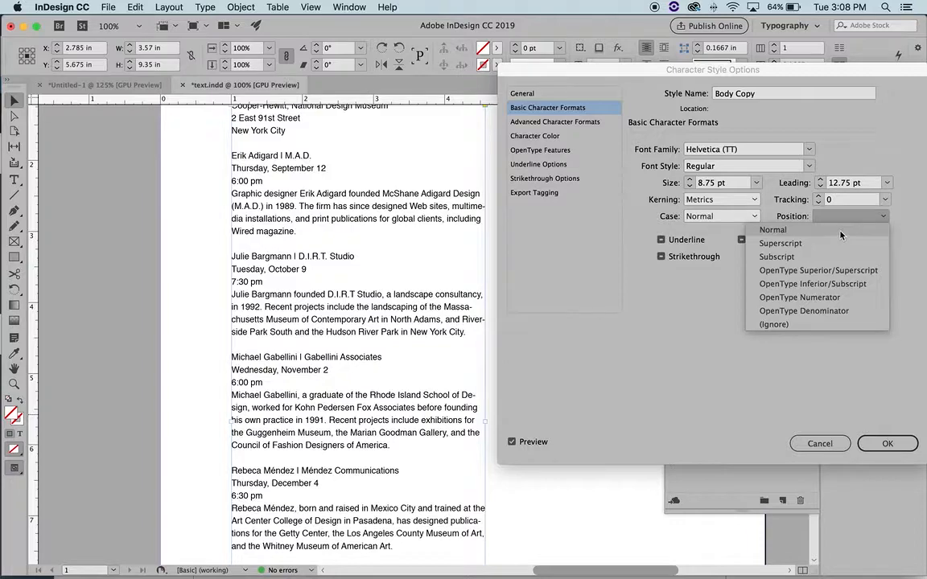
pyautogui.click(840, 231)
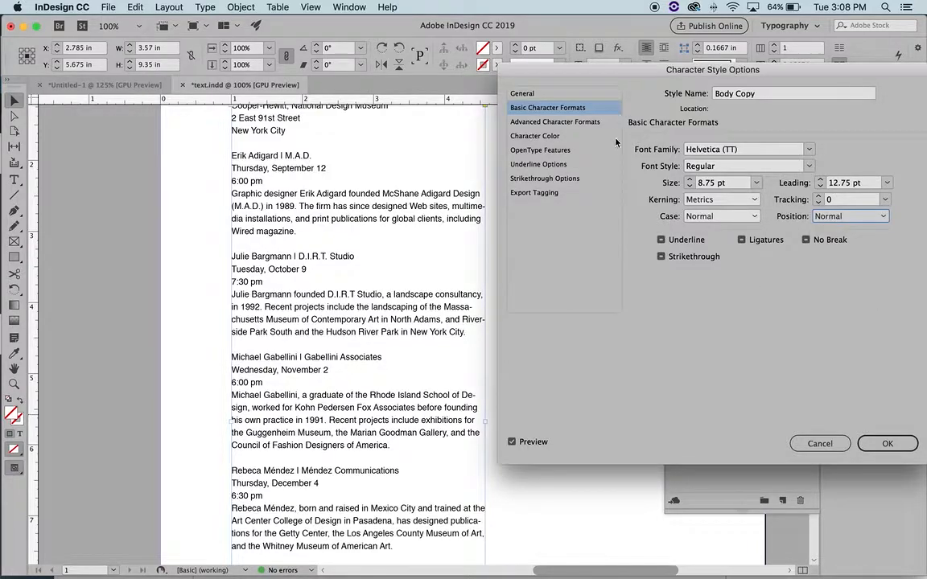
pyautogui.click(562, 122)
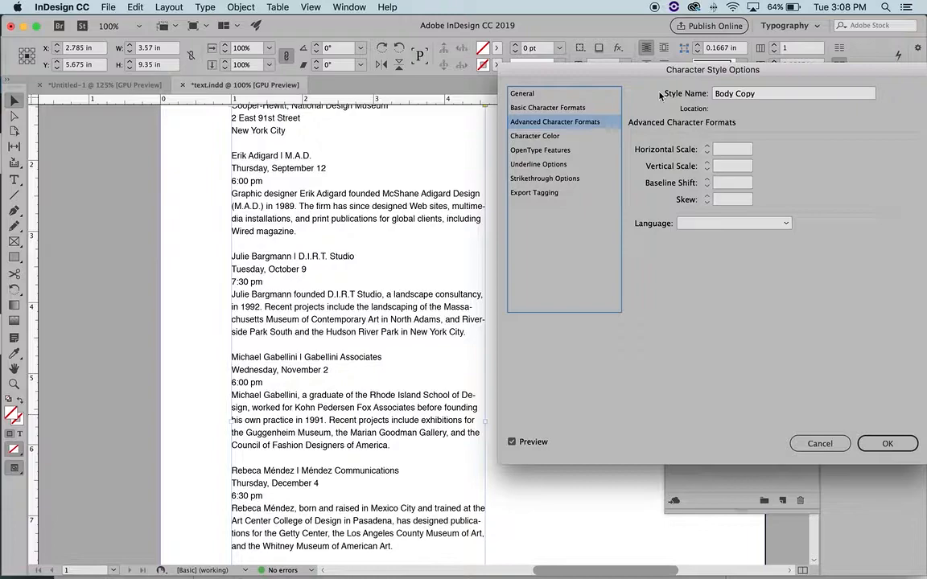
# Set the Body Copy style's character colour to [Black] and save the style
pyautogui.click(555, 138)
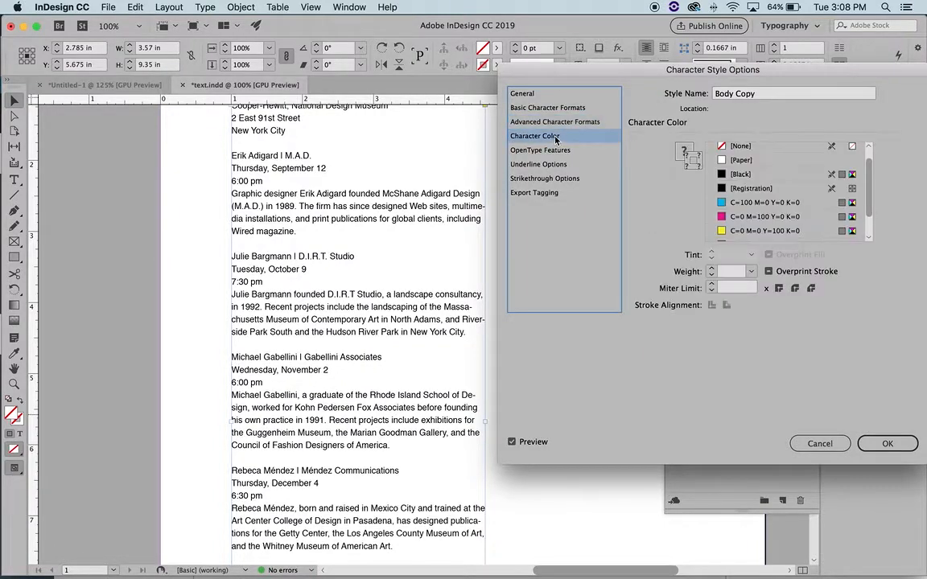
pyautogui.click(696, 152)
pyautogui.click(685, 152)
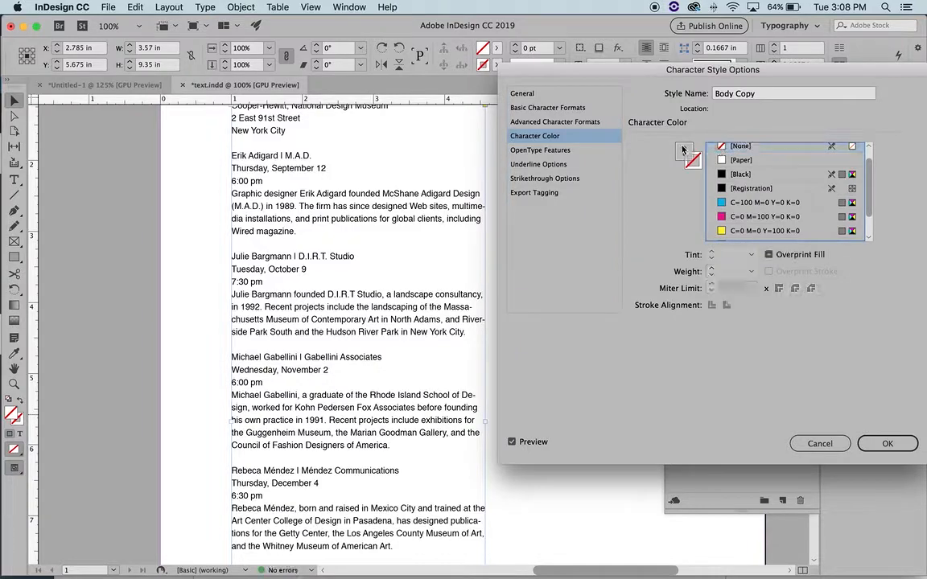
pyautogui.click(760, 174)
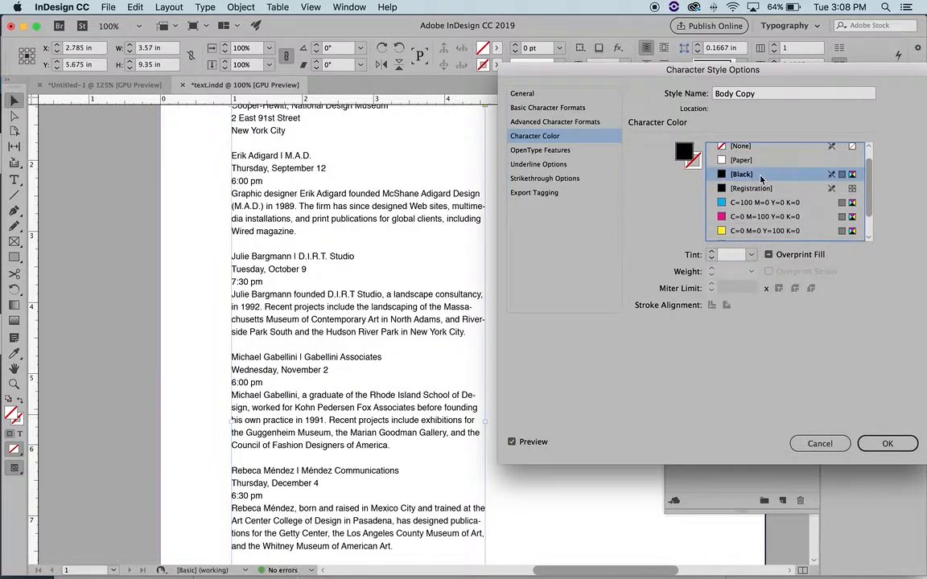
pyautogui.click(889, 444)
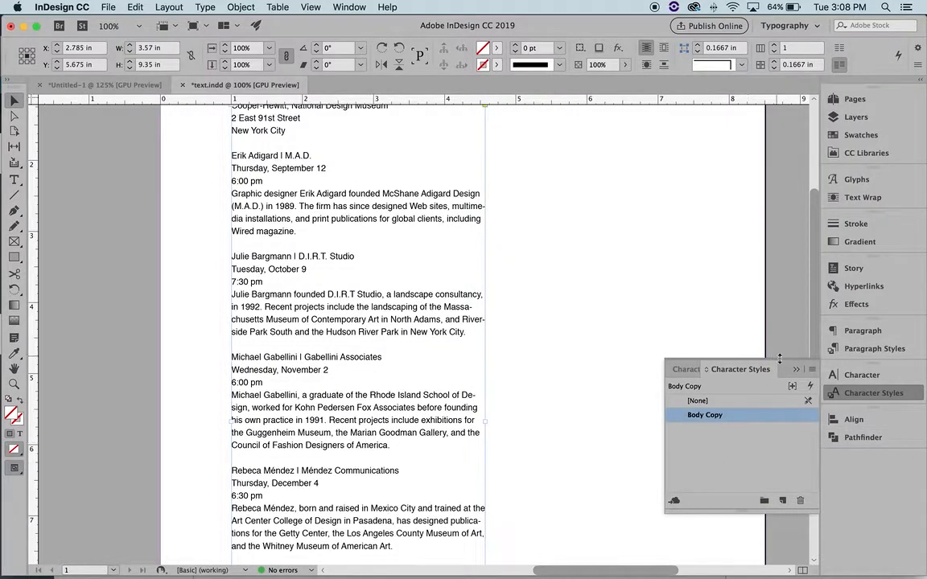
pyautogui.click(611, 352)
pyautogui.scroll(5, 372, 244)
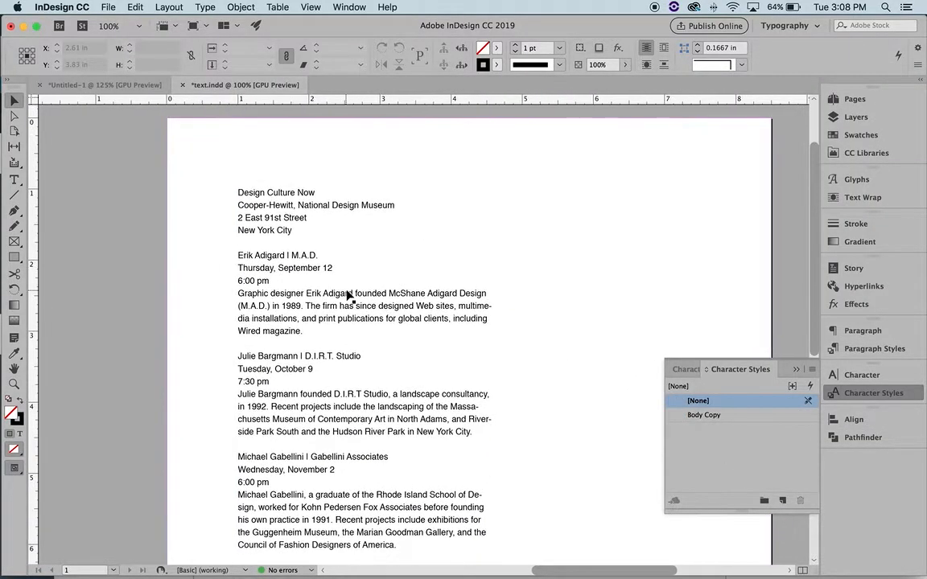
# Select the first speaker line and create a new character style named Speakers
pyautogui.click(350, 297)
pyautogui.scroll(-2, 488, 347)
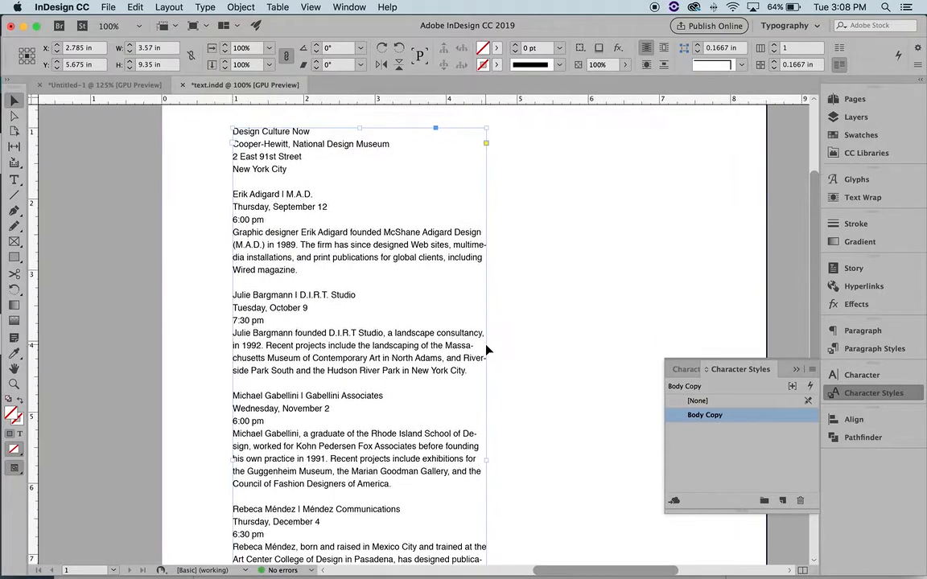
pyautogui.click(537, 328)
pyautogui.click(13, 178)
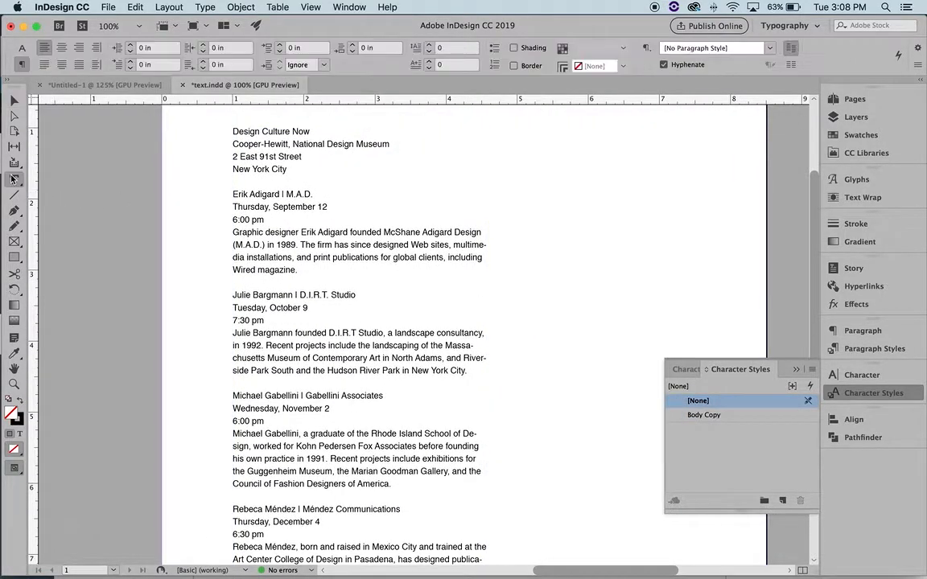
pyautogui.moveTo(312, 194); pyautogui.dragTo(230, 198)
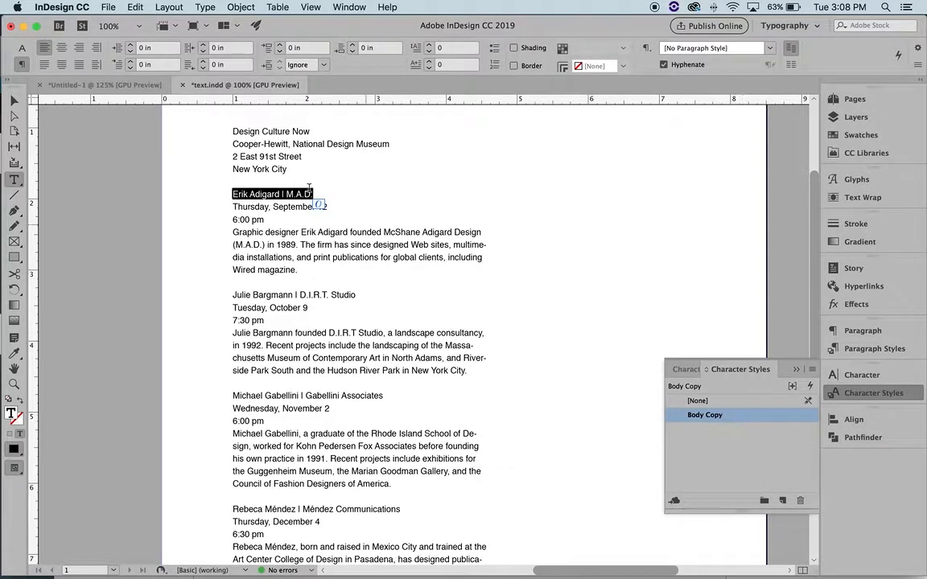
pyautogui.click(784, 503)
pyautogui.click(767, 432)
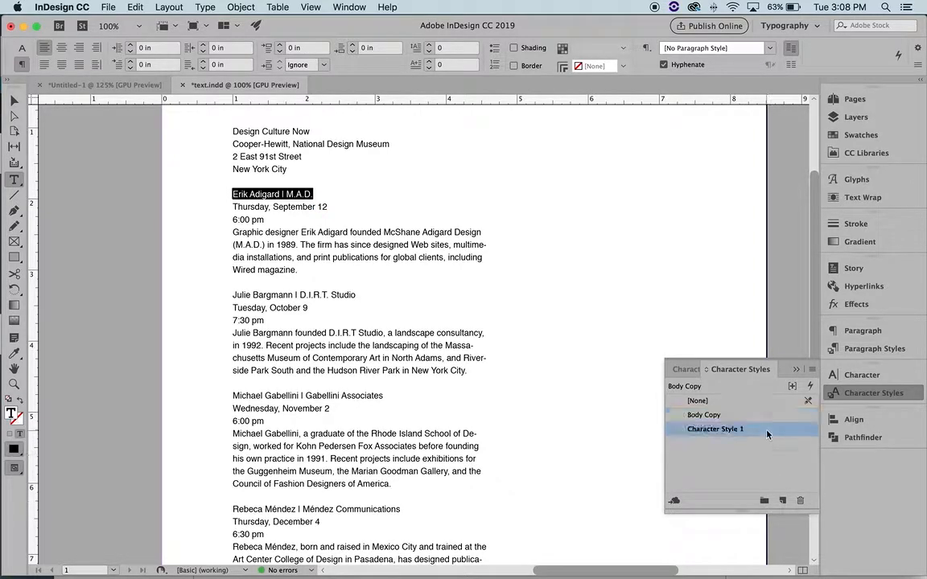
pyautogui.doubleClick(767, 433)
pyautogui.write('Speakers')
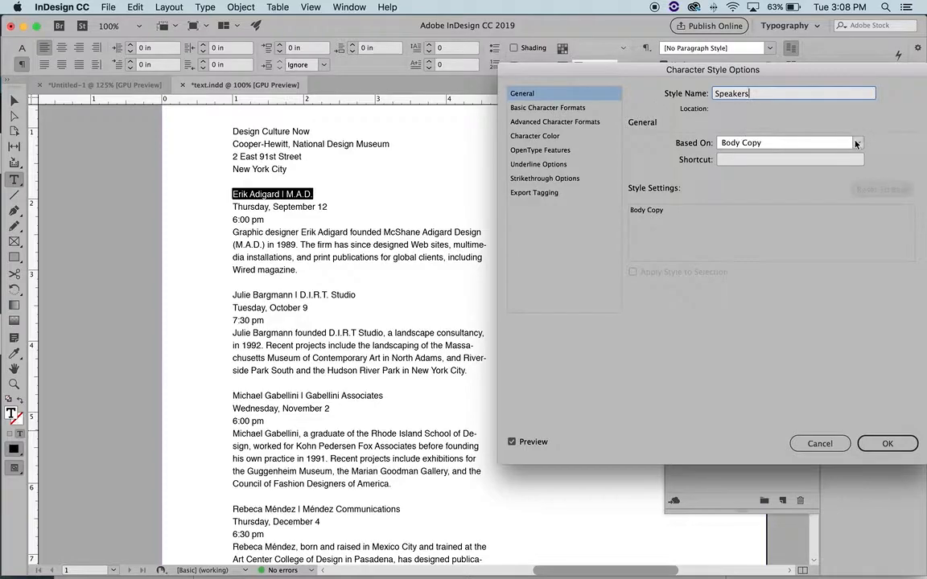
# Define Speakers as Helvetica (T1) Black, 10 pt on 13 pt leading, with Optical kerning
pyautogui.click(856, 144)
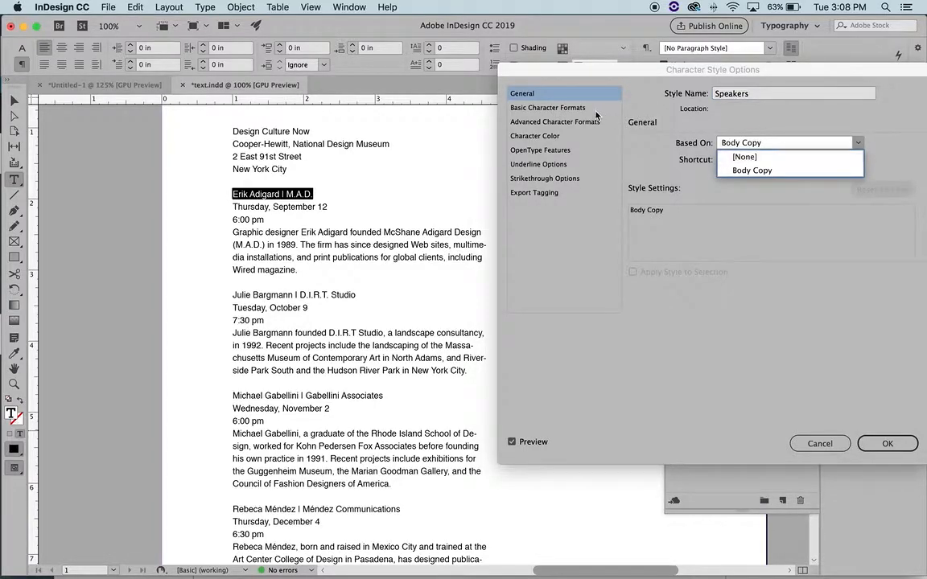
pyautogui.click(548, 107)
pyautogui.click(727, 166)
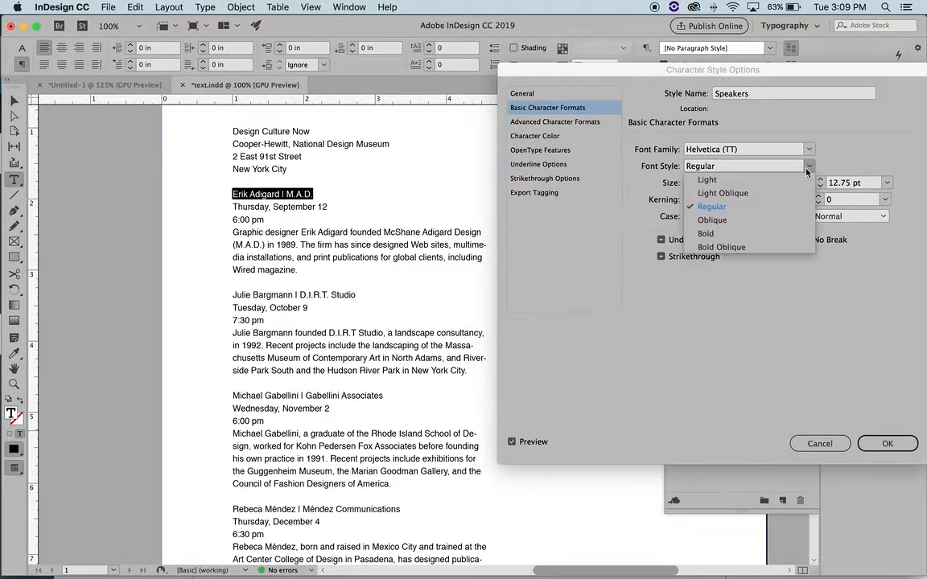
pyautogui.click(706, 233)
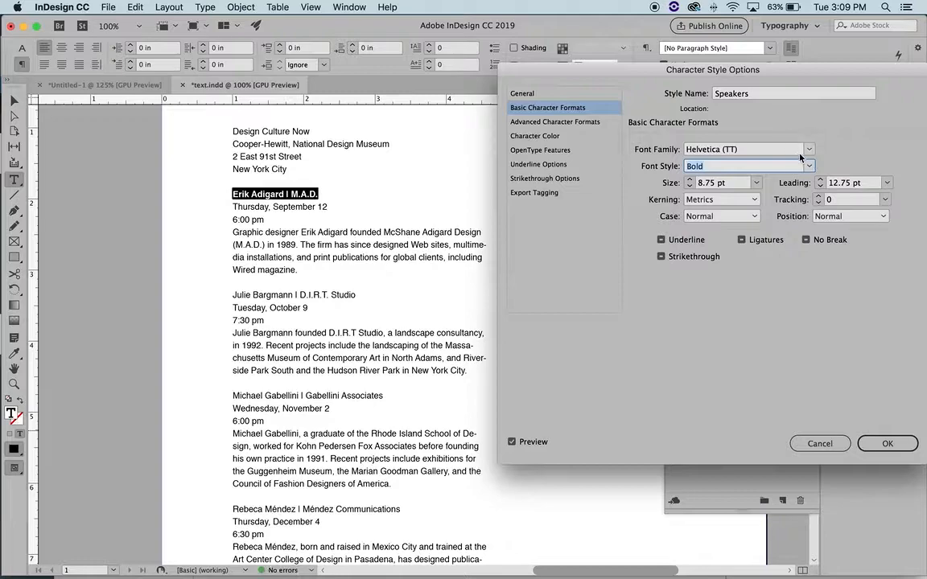
pyautogui.click(810, 150)
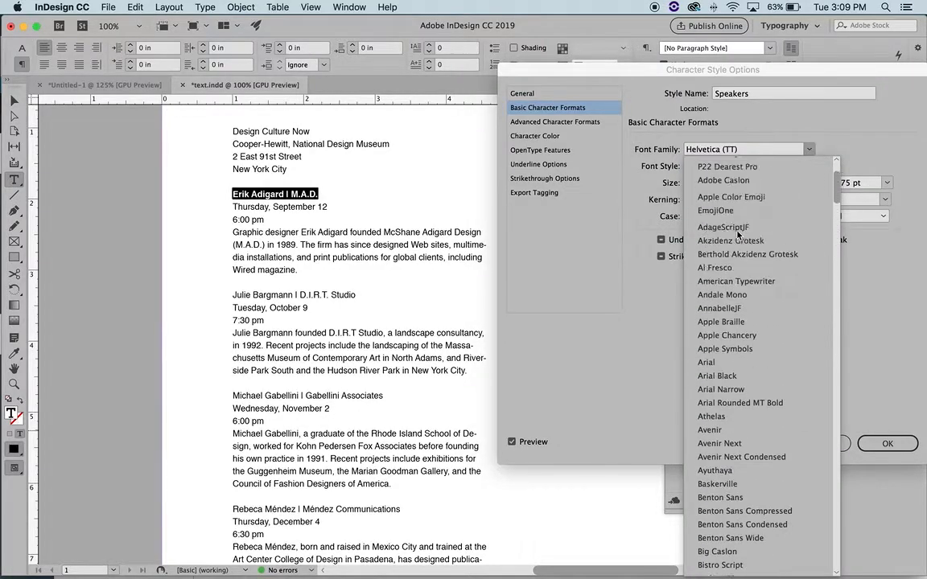
pyautogui.click(723, 176)
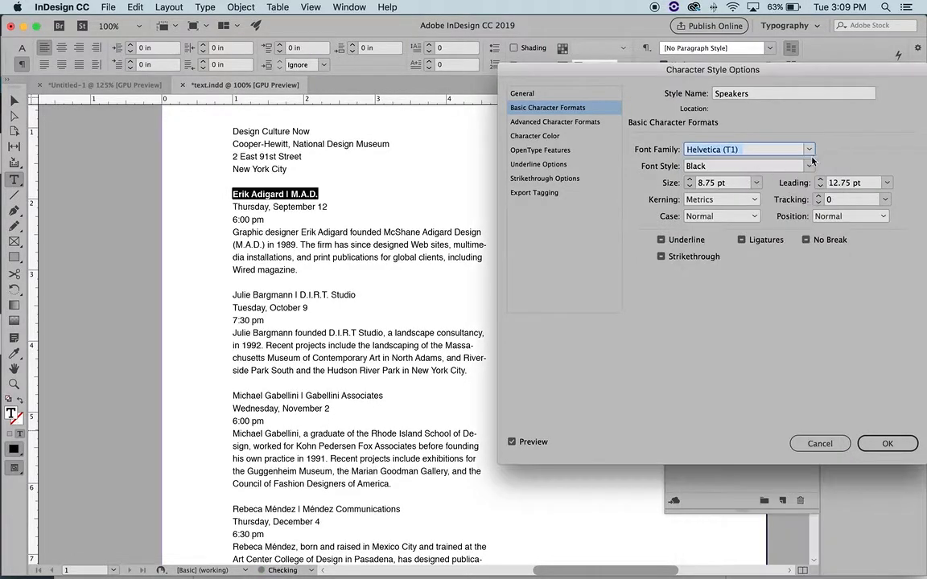
pyautogui.click(690, 181)
pyautogui.click(689, 181)
pyautogui.click(690, 181)
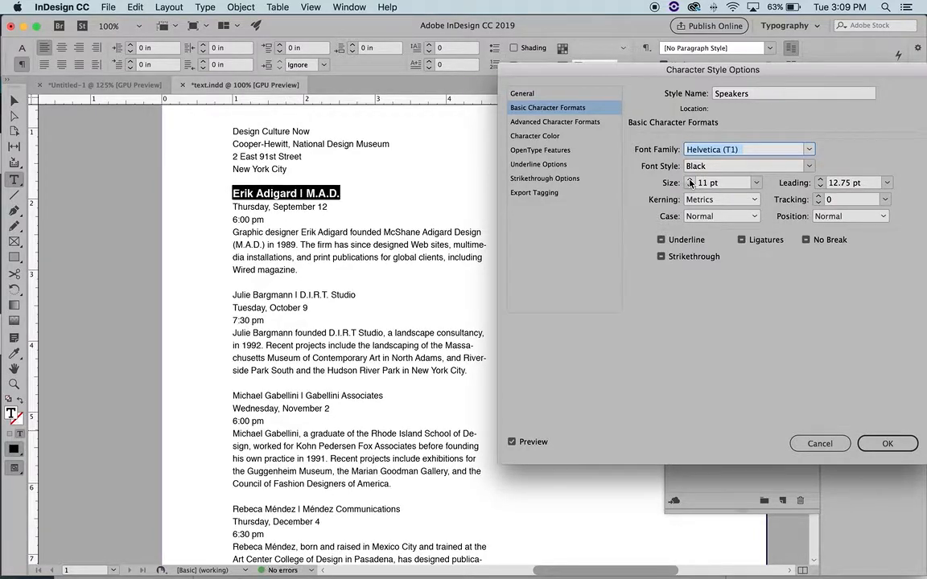
pyautogui.click(690, 185)
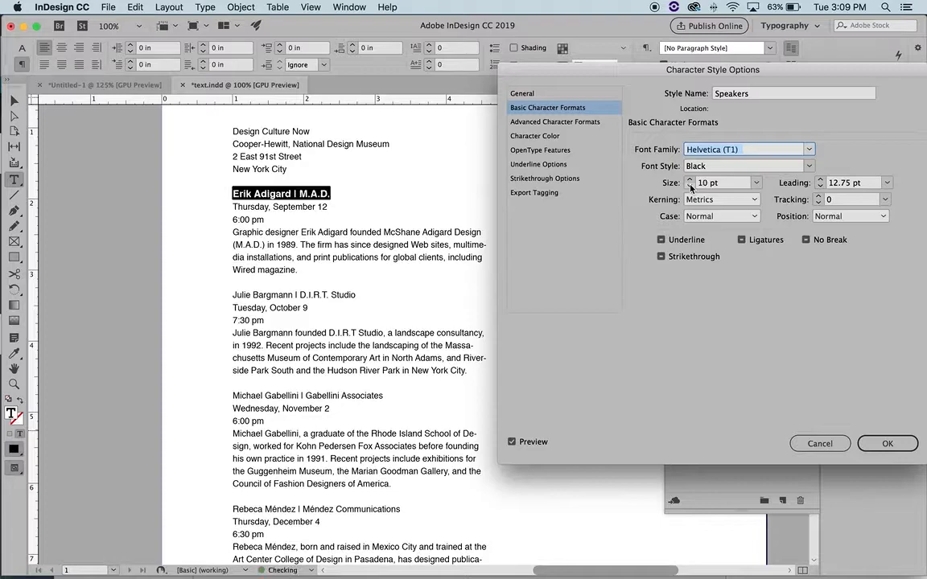
pyautogui.click(820, 183)
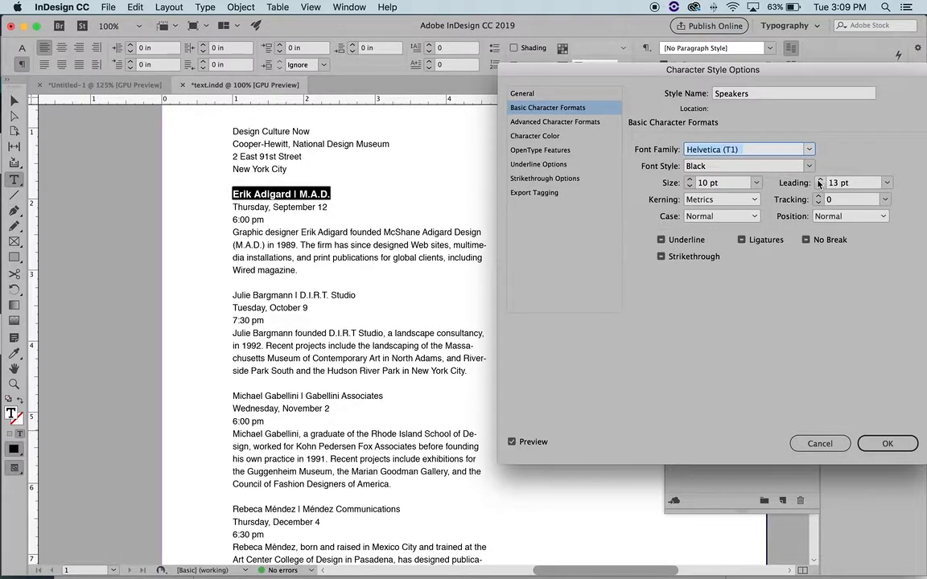
pyautogui.click(754, 200)
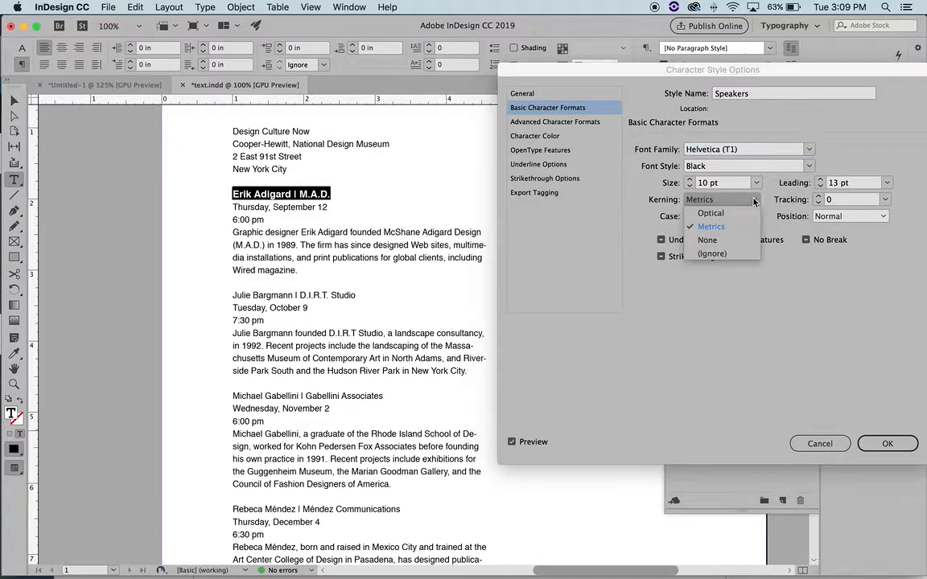
pyautogui.click(711, 214)
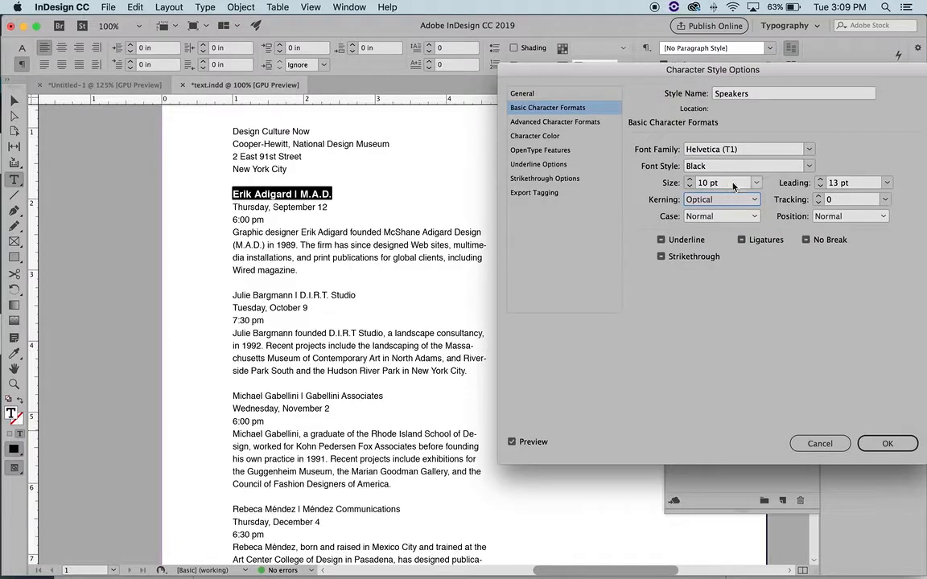
pyautogui.click(888, 446)
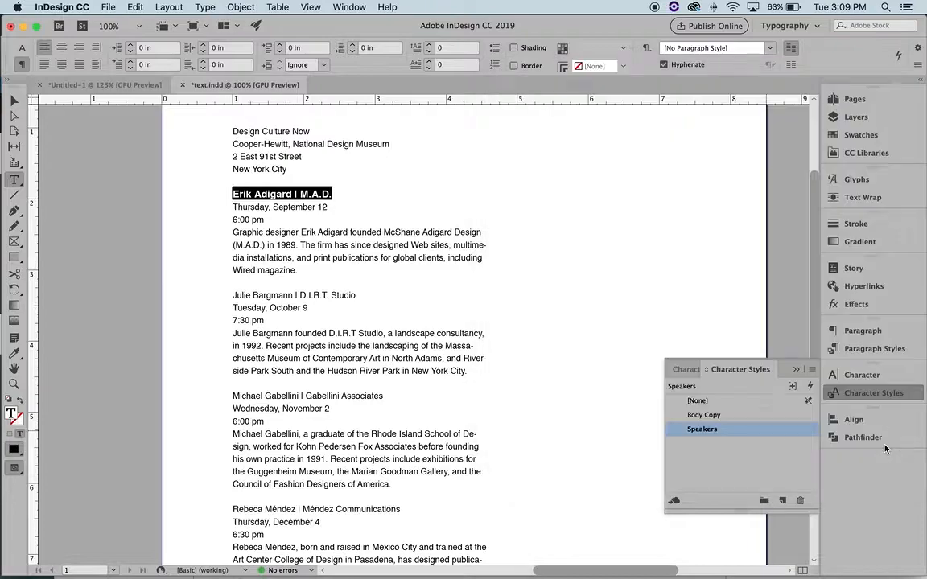
# Apply the Speakers style to the second, third and fourth speaker lines
pyautogui.click(456, 229)
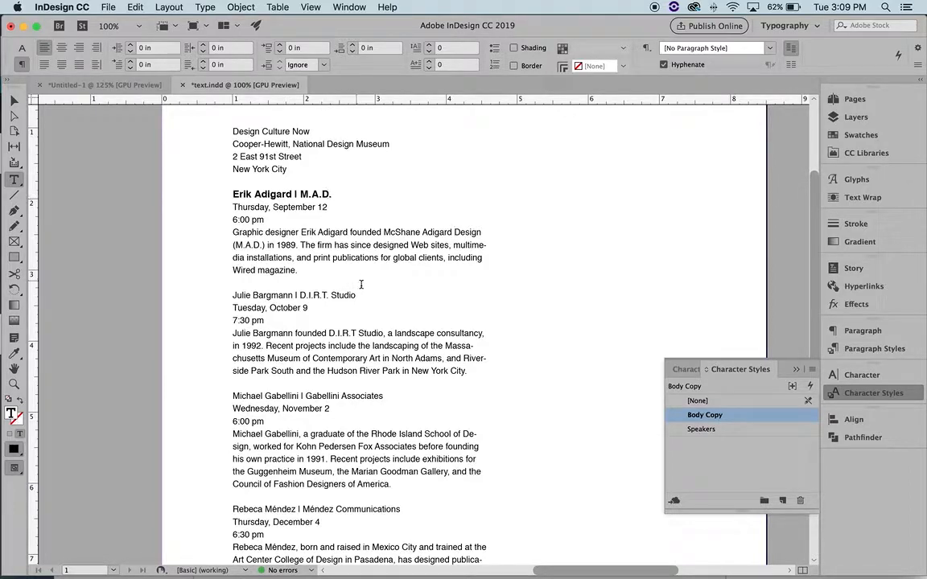
pyautogui.moveTo(380, 296); pyautogui.dragTo(231, 295)
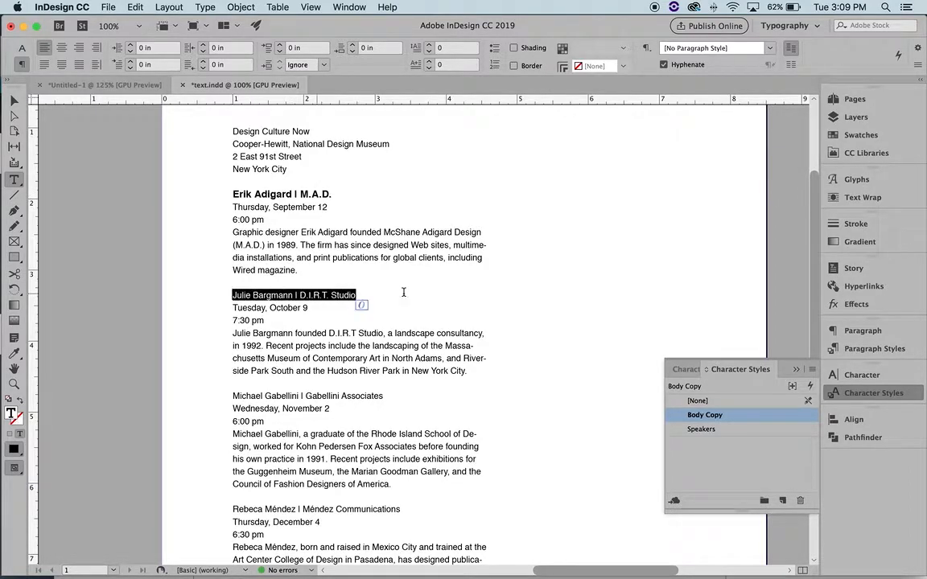
pyautogui.click(705, 430)
pyautogui.scroll(-1, 551, 395)
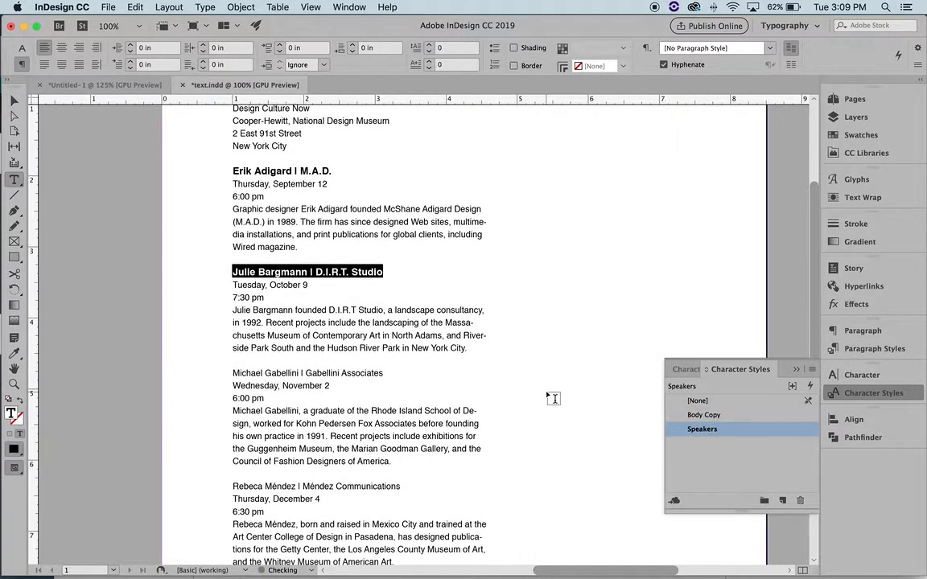
pyautogui.moveTo(383, 372); pyautogui.dragTo(202, 371)
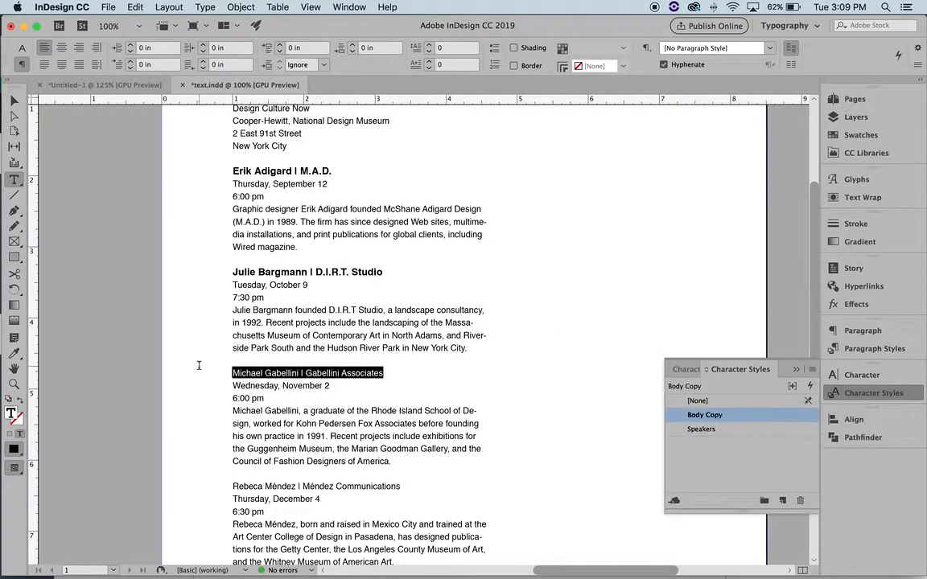
pyautogui.click(720, 431)
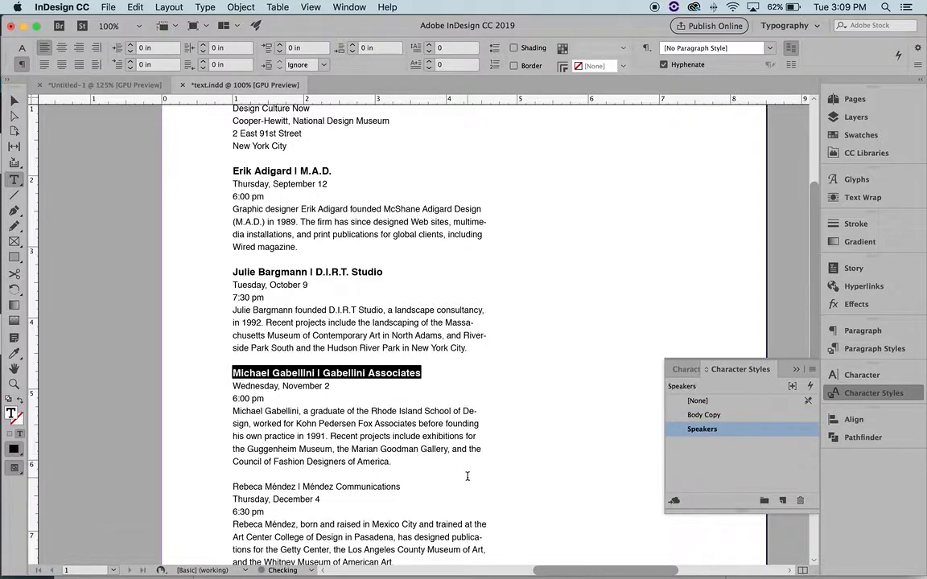
pyautogui.moveTo(402, 487); pyautogui.dragTo(231, 487)
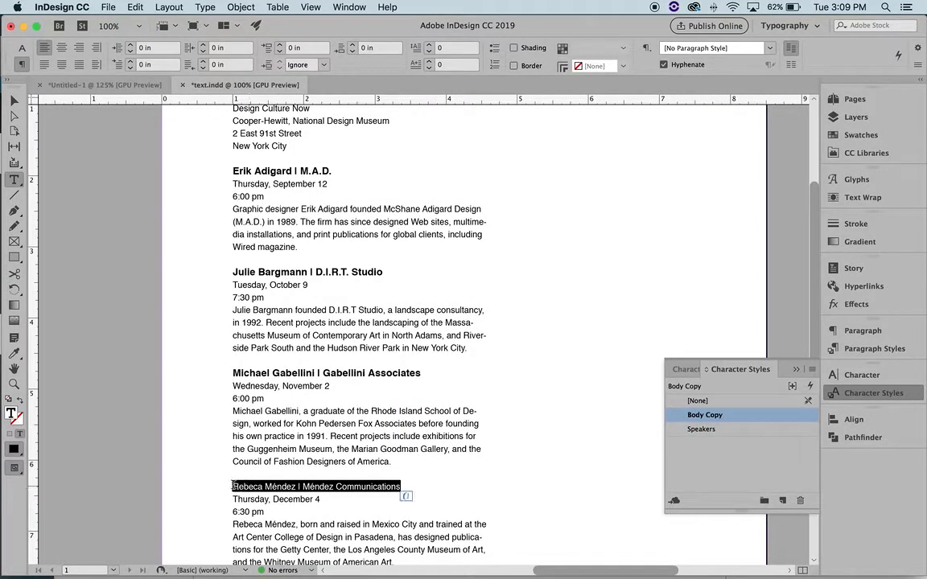
pyautogui.click(764, 433)
pyautogui.scroll(-2, 549, 391)
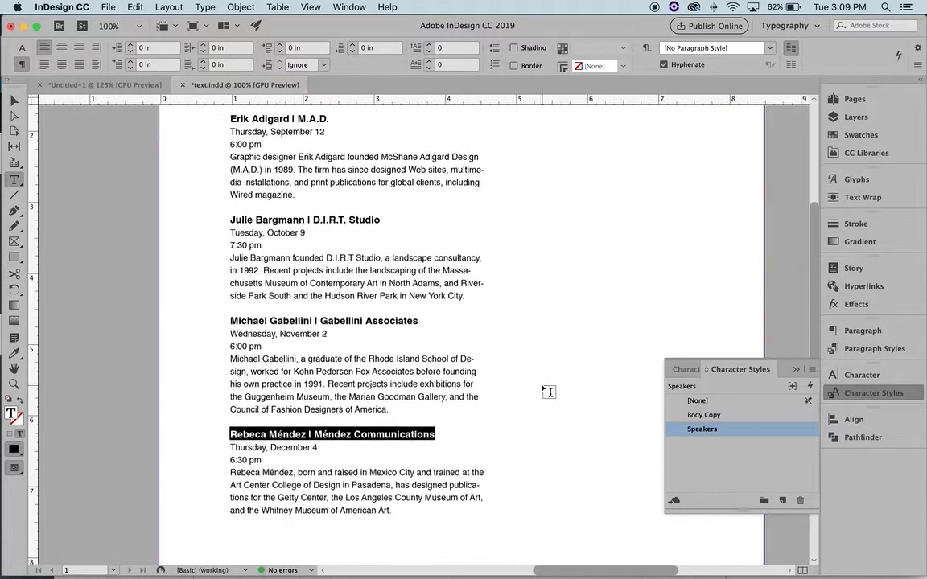
pyautogui.scroll(3, 549, 392)
pyautogui.scroll(-1, 549, 391)
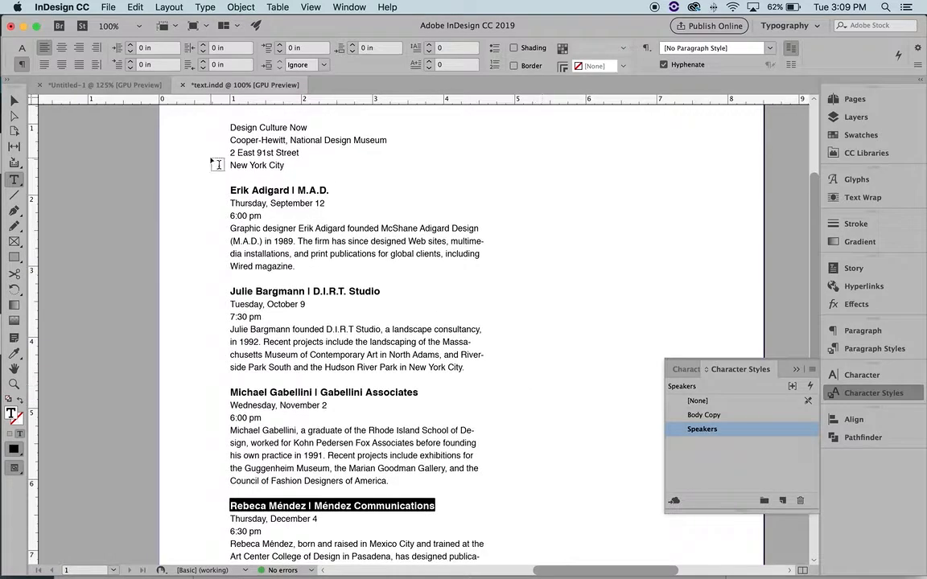
pyautogui.click(12, 99)
pyautogui.click(571, 232)
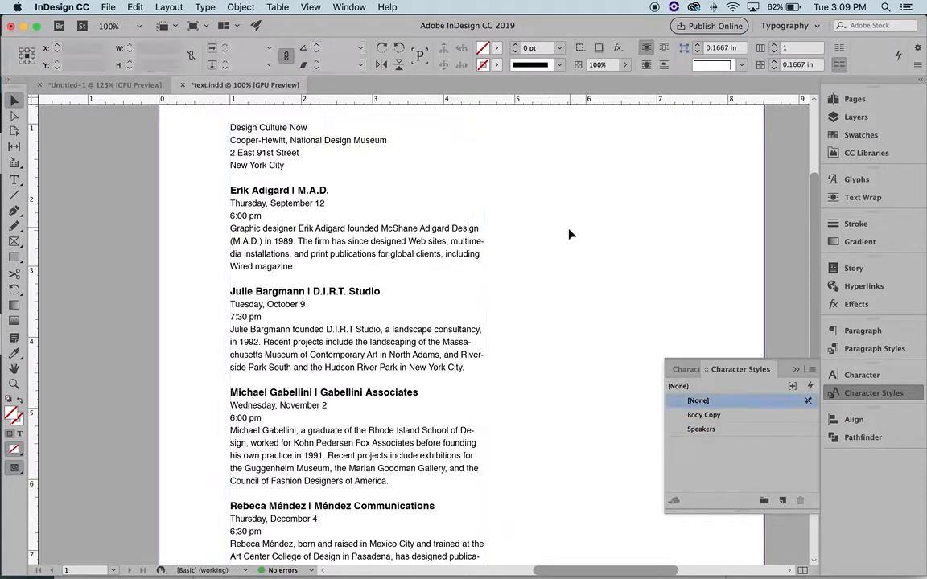
pyautogui.press('z')
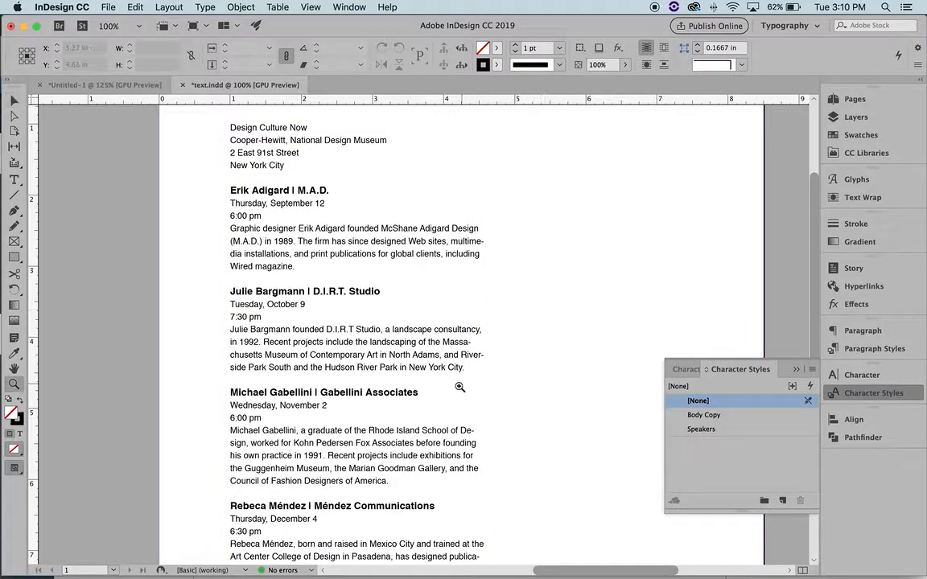
pyautogui.keyDown('alt'); pyautogui.click(459, 386); pyautogui.keyUp('alt')
pyautogui.press('v')
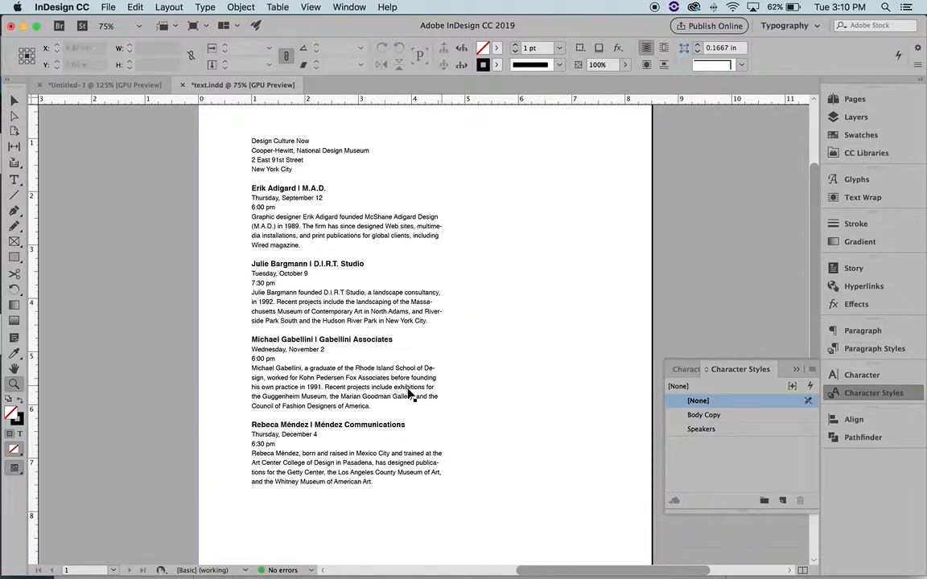
pyautogui.click(372, 354)
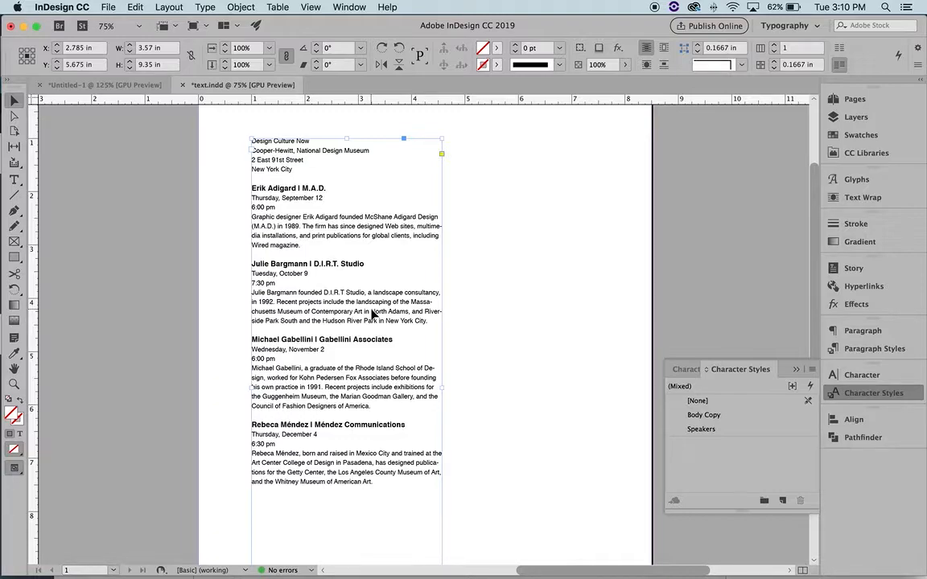
pyautogui.click(467, 287)
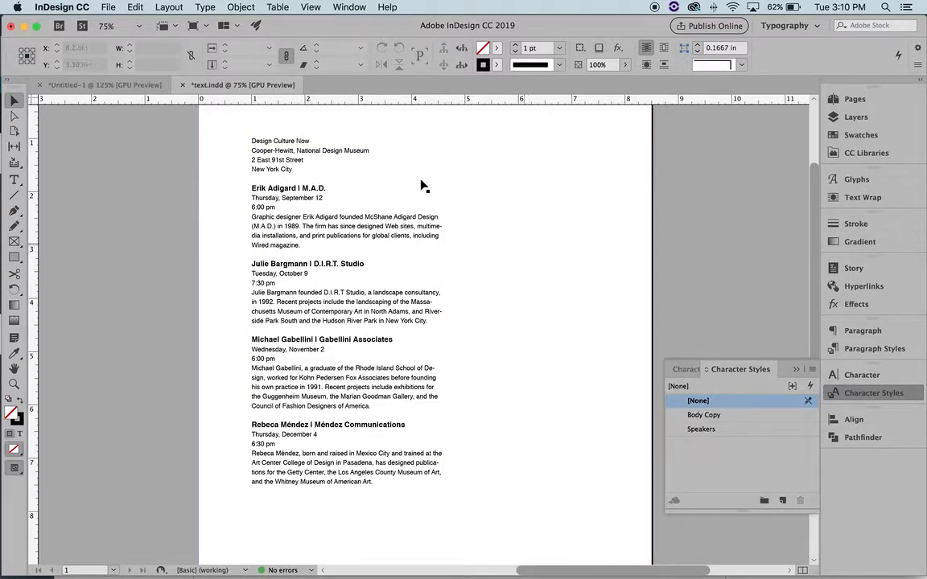
# Select the Design Culture Now line and add Character Style 1 to the styles list
pyautogui.click(14, 180)
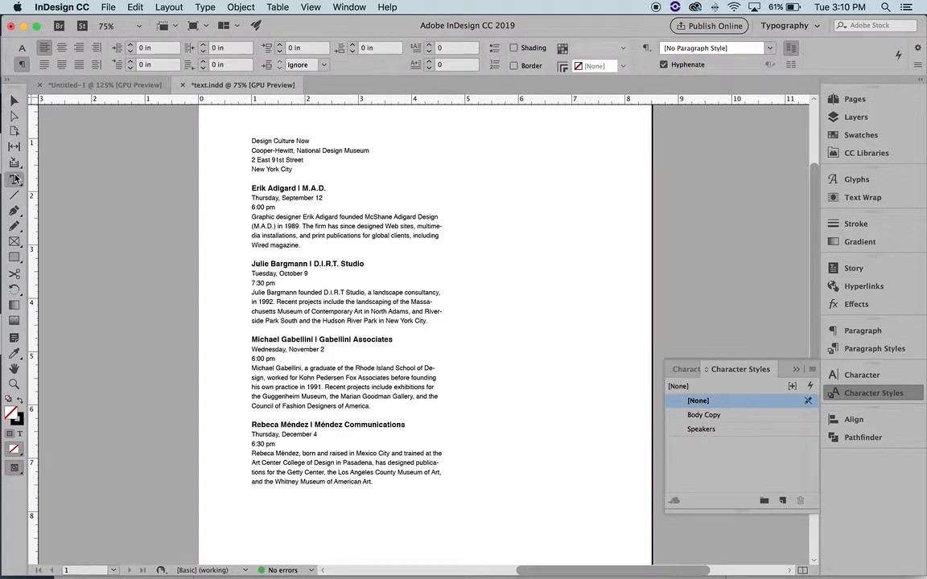
pyautogui.doubleClick(309, 140)
pyautogui.tripleClick(309, 140)
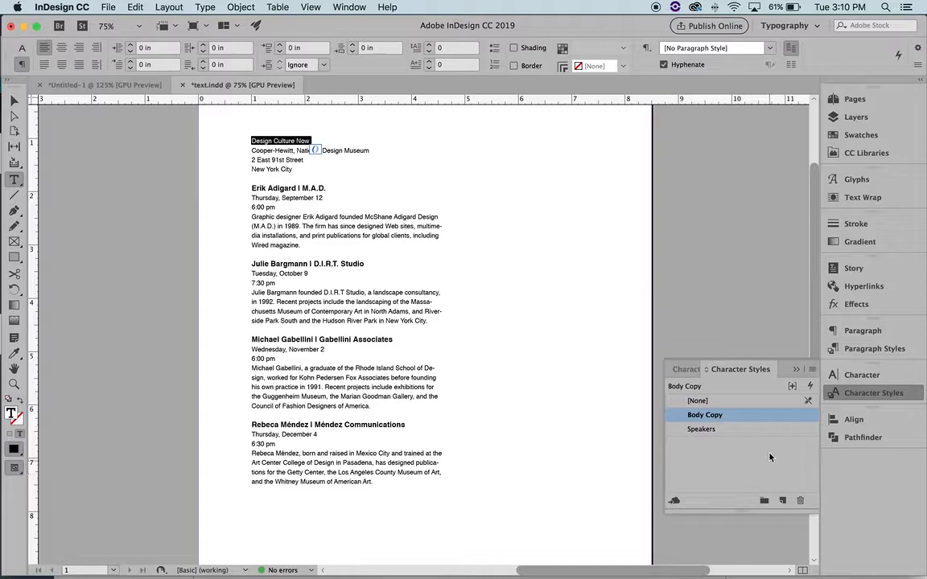
pyautogui.click(783, 501)
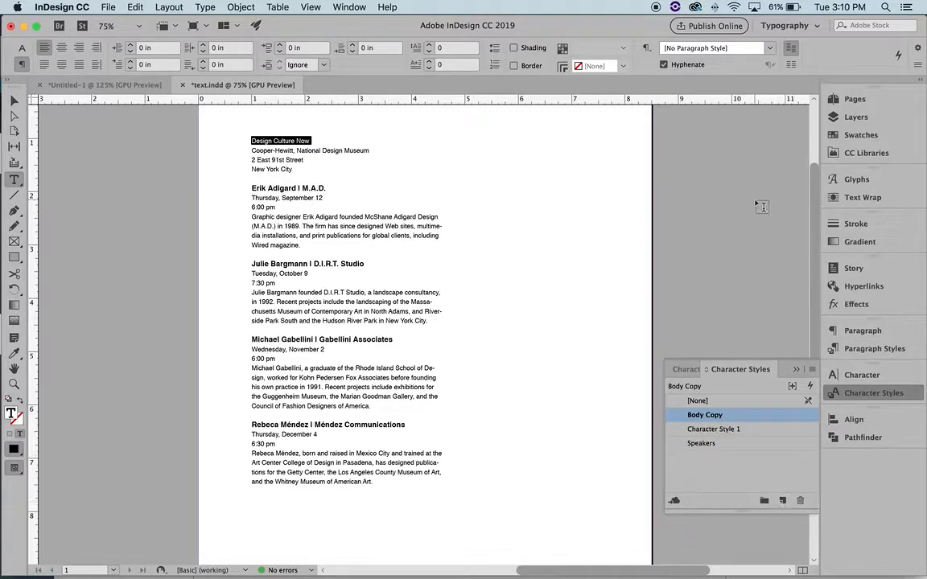
# Rename Character Style 1 to 'Title' and set its Based On to [None]
pyautogui.doubleClick(756, 433)
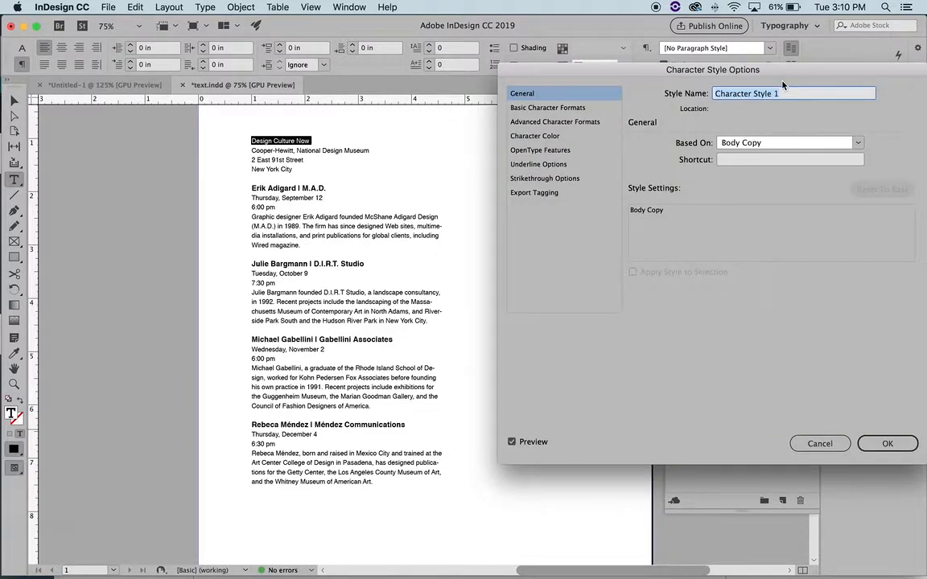
pyautogui.write('Title')
pyautogui.click(858, 143)
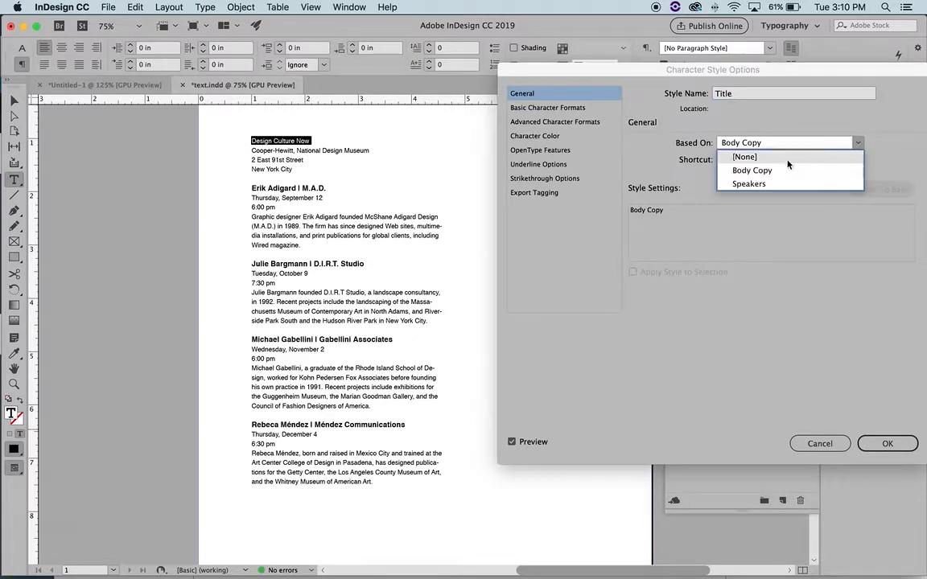
pyautogui.click(734, 157)
pyautogui.click(573, 108)
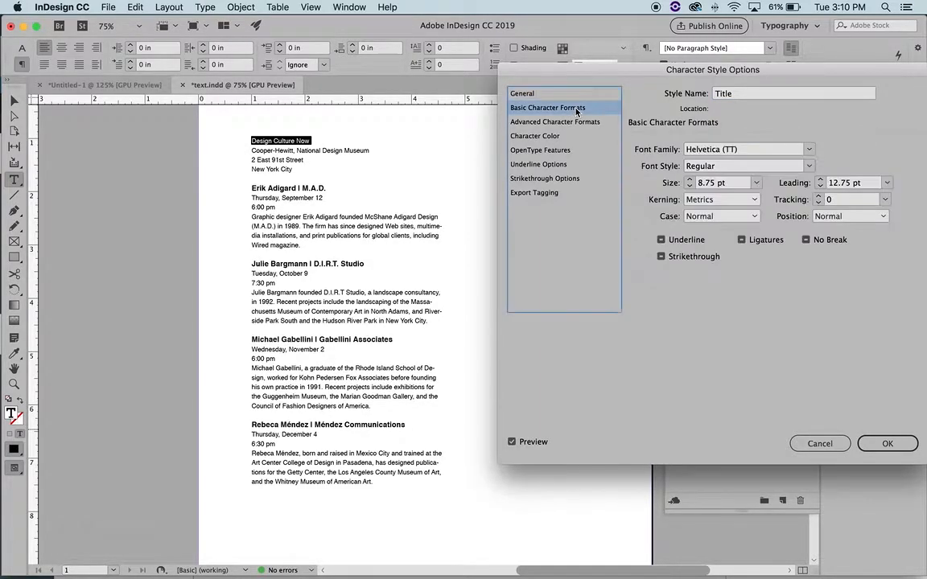
# Make the Title style Helvetica (T1) Black at 22 pt
pyautogui.click(809, 166)
pyautogui.click(701, 210)
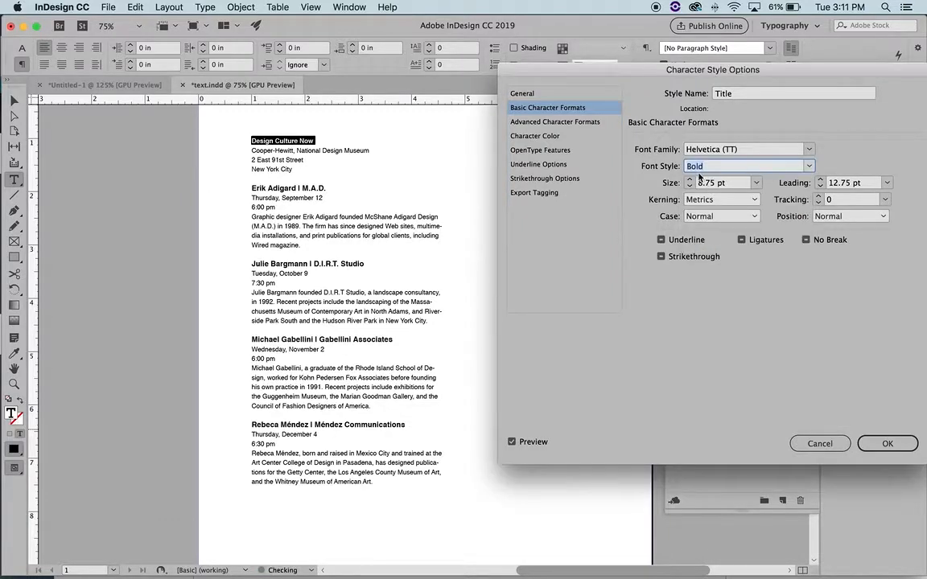
pyautogui.click(690, 180)
pyautogui.click(690, 180)
pyautogui.click(689, 179)
pyautogui.click(689, 180)
pyautogui.click(690, 180)
pyautogui.click(690, 179)
pyautogui.click(689, 180)
pyautogui.click(689, 180)
pyautogui.click(689, 179)
pyautogui.click(690, 180)
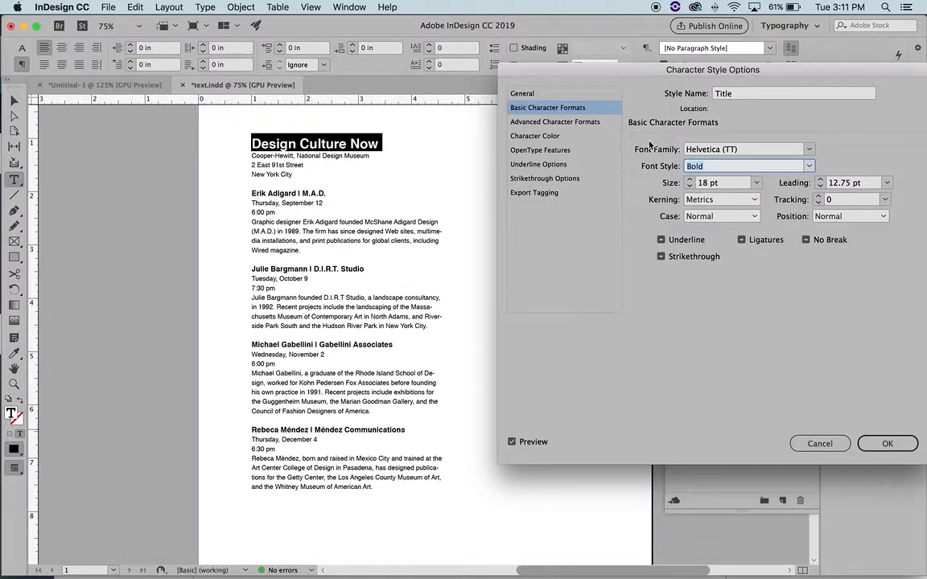
pyautogui.click(731, 148)
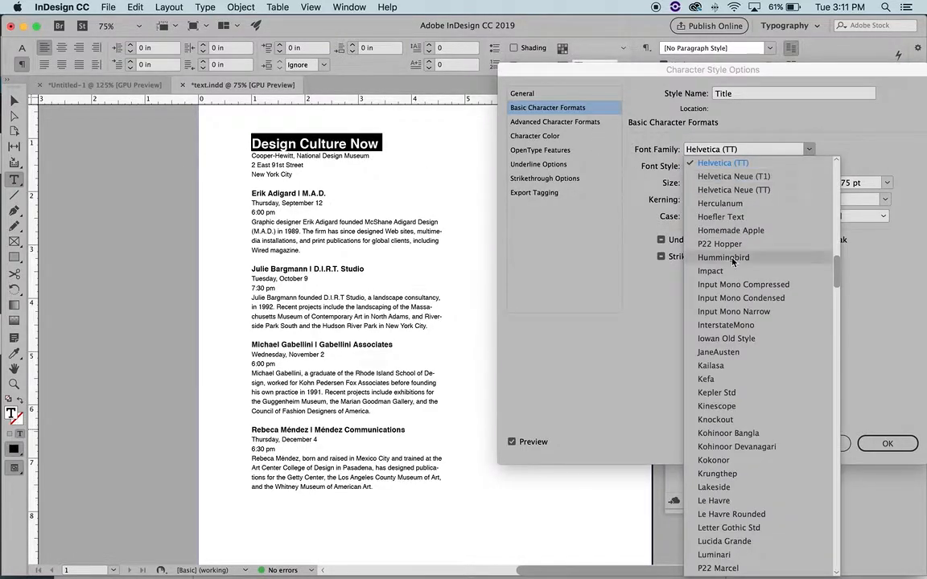
pyautogui.scroll(10, 746, 182)
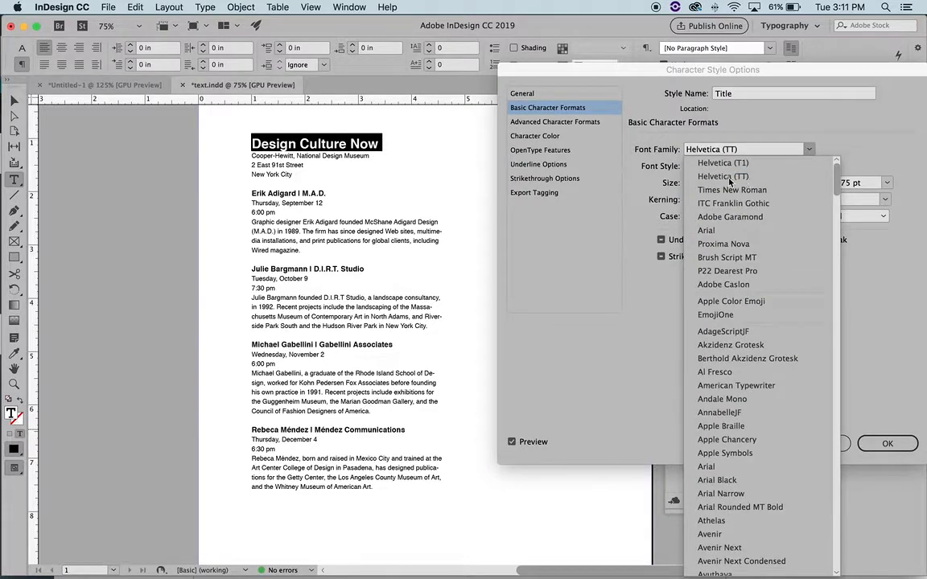
pyautogui.click(723, 163)
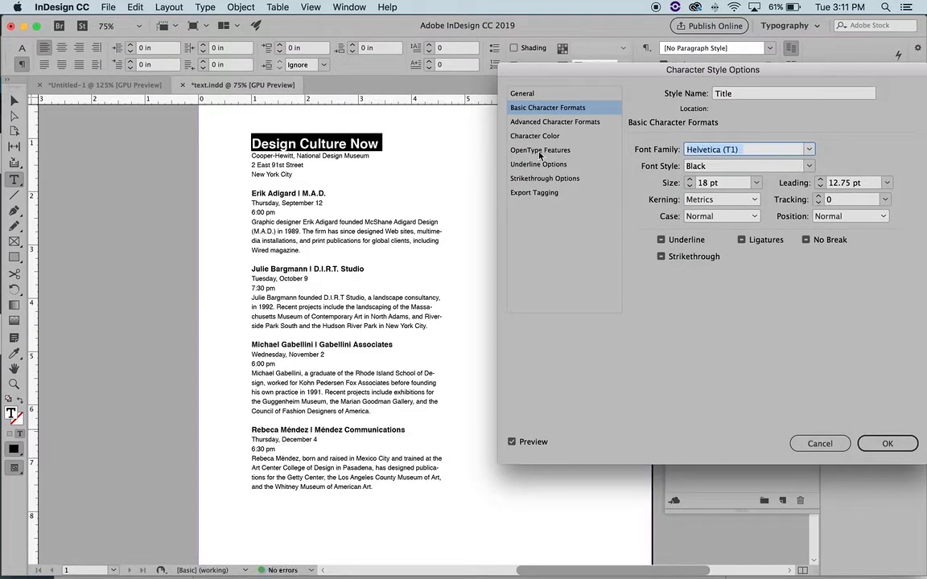
pyautogui.click(690, 181)
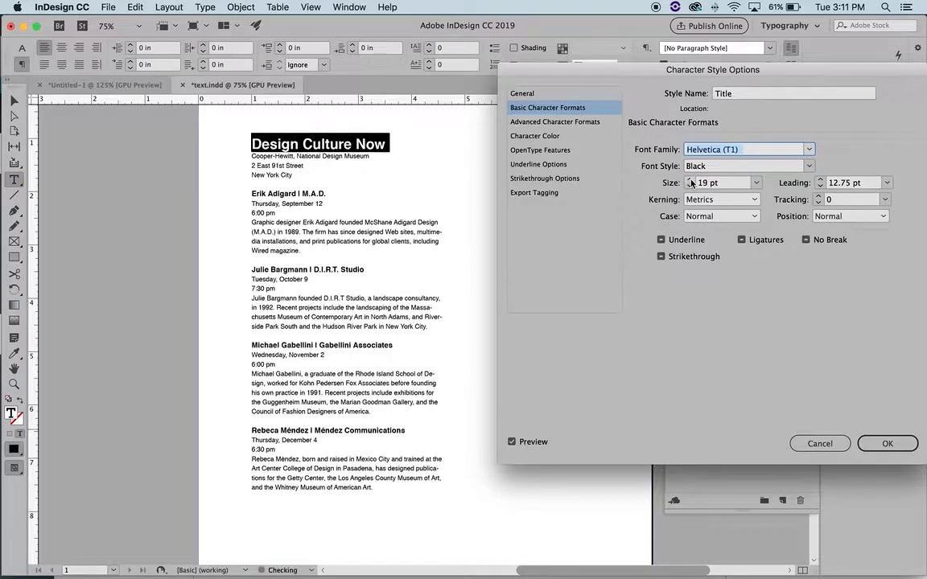
pyautogui.click(691, 181)
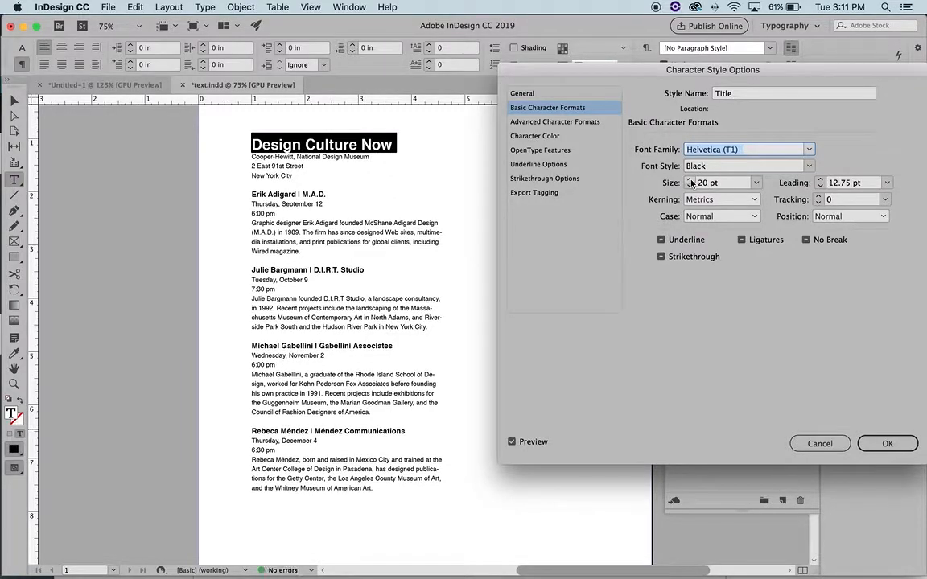
pyautogui.click(691, 181)
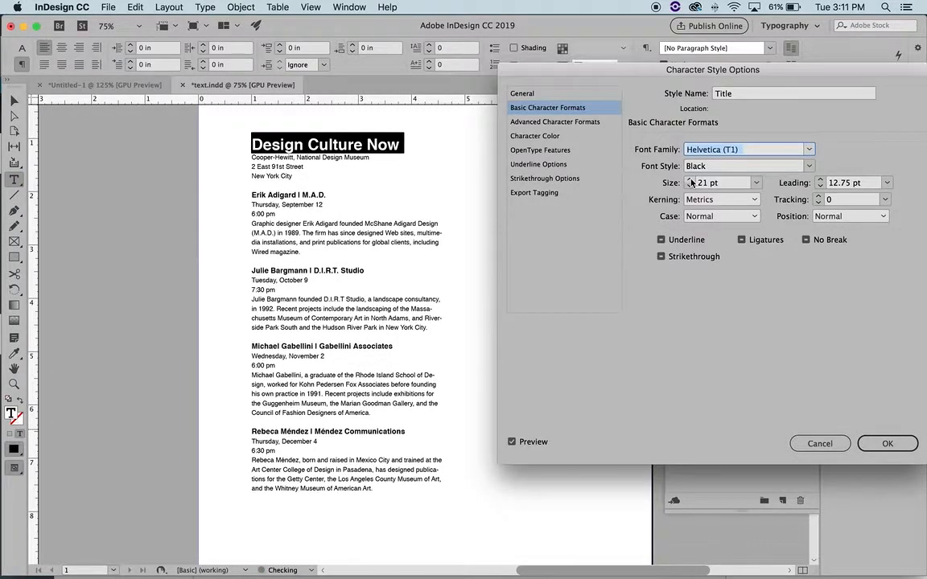
pyautogui.click(691, 181)
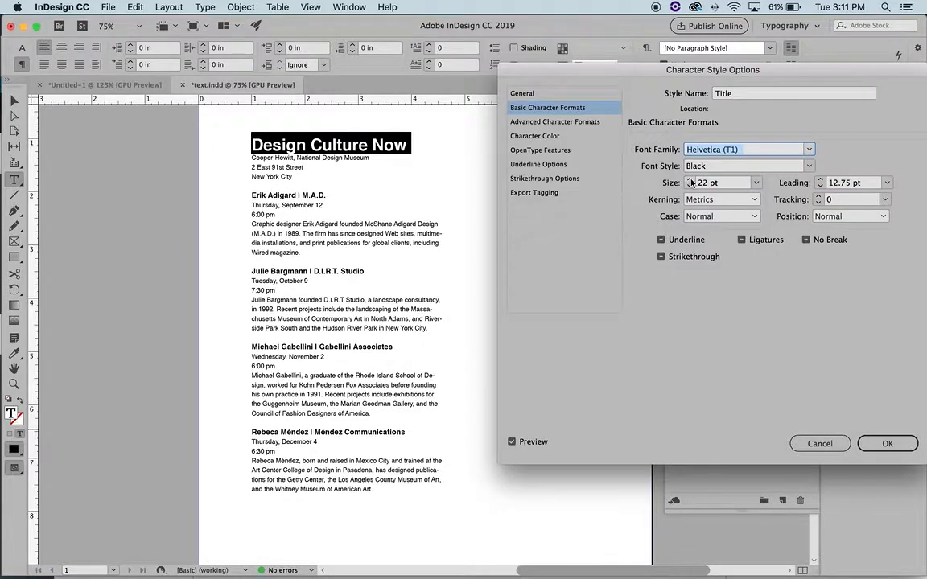
# Give the Title style 20 pt leading, tracking 0 and Optical kerning, and confirm it
pyautogui.click(820, 180)
pyautogui.click(820, 181)
pyautogui.click(820, 180)
pyautogui.click(817, 197)
pyautogui.click(818, 197)
pyautogui.click(818, 196)
pyautogui.click(818, 196)
pyautogui.click(818, 203)
pyautogui.click(818, 203)
pyautogui.click(818, 203)
pyautogui.click(817, 203)
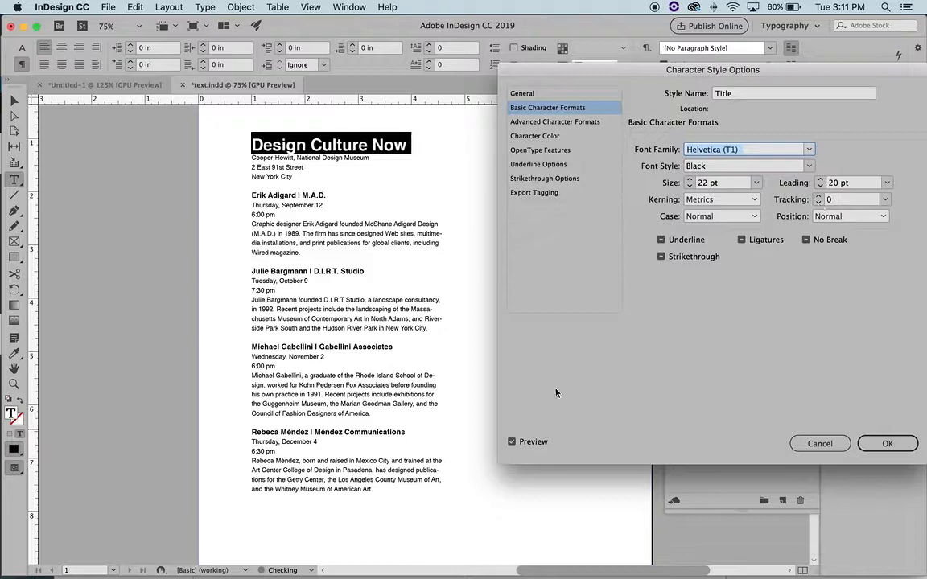
pyautogui.click(512, 442)
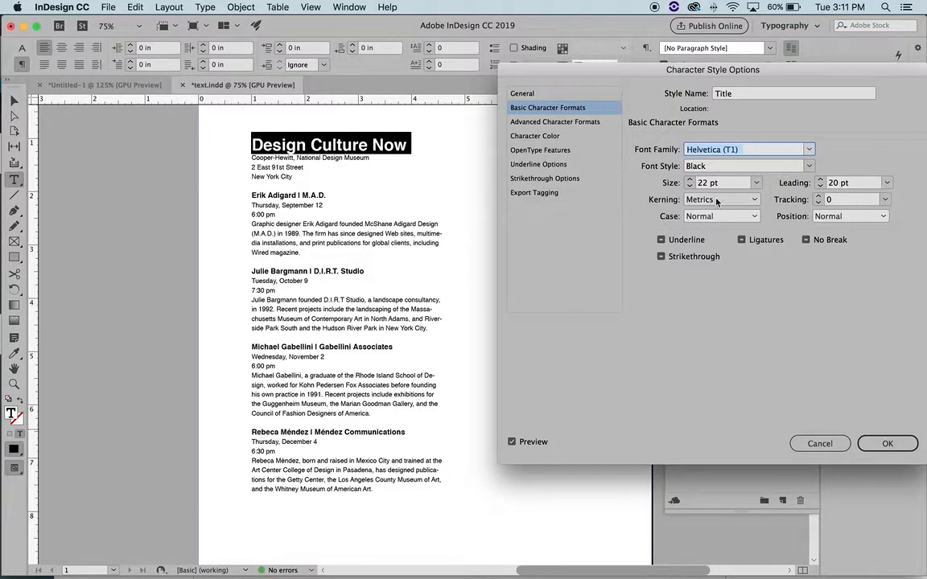
pyautogui.click(754, 199)
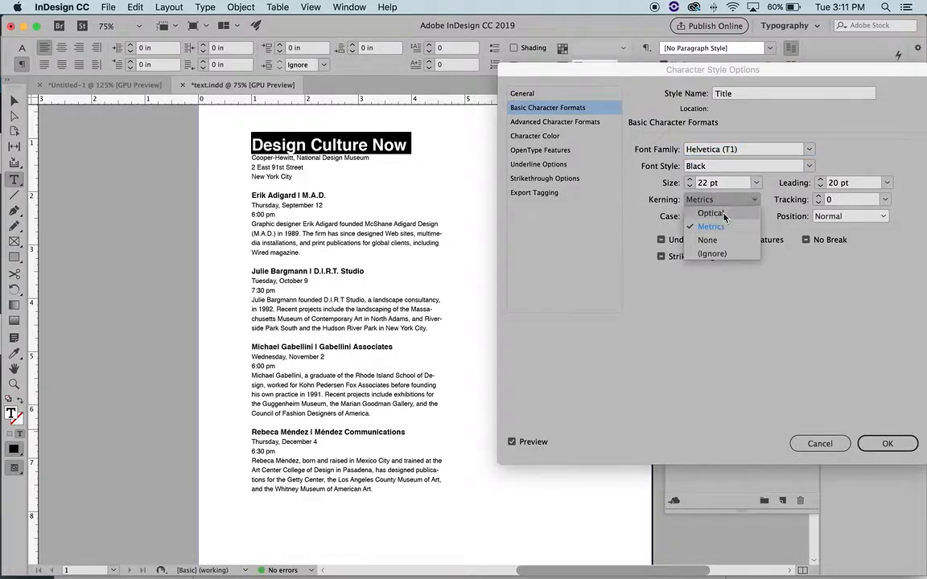
pyautogui.click(724, 214)
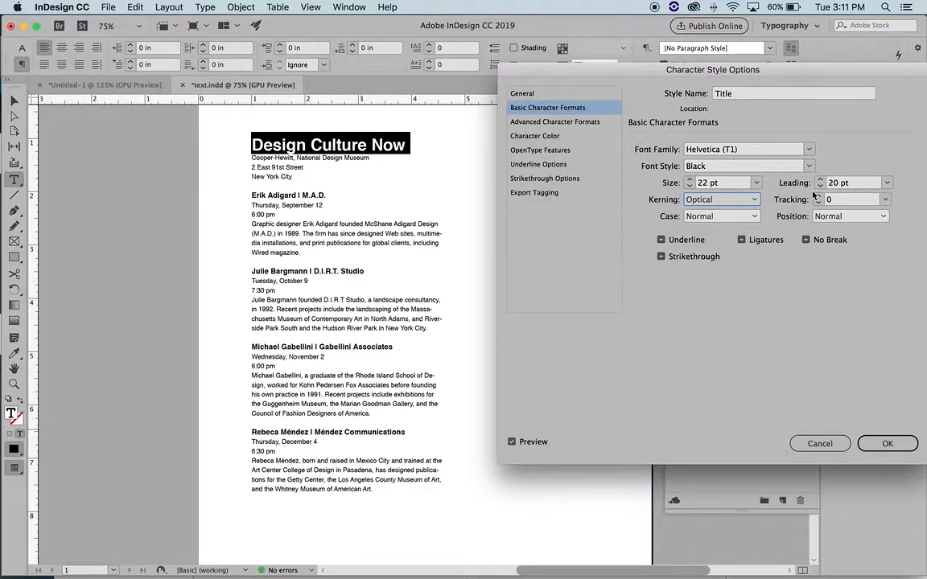
pyautogui.click(886, 447)
# Reselect the Design Culture Now headline and check its character settings
pyautogui.click(310, 145)
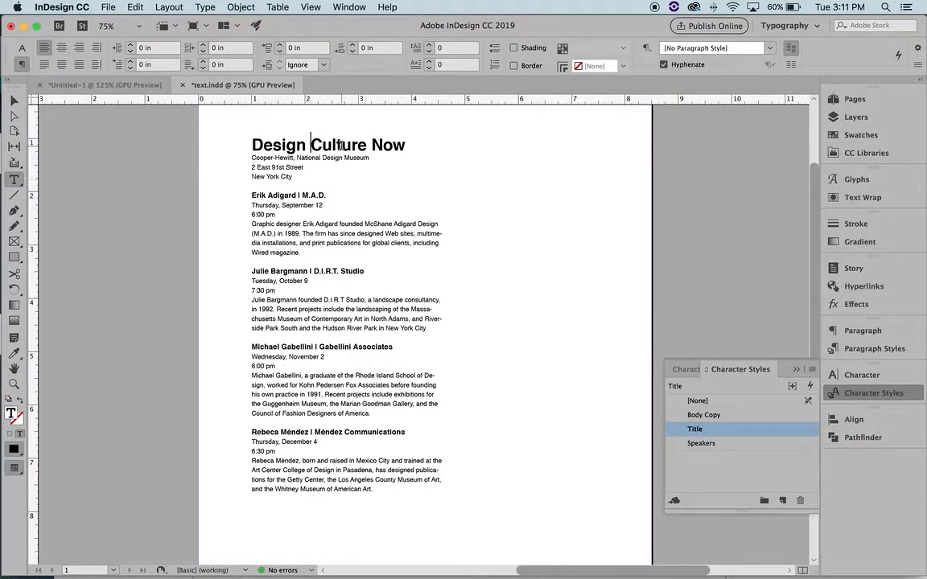
pyautogui.tripleClick(310, 143)
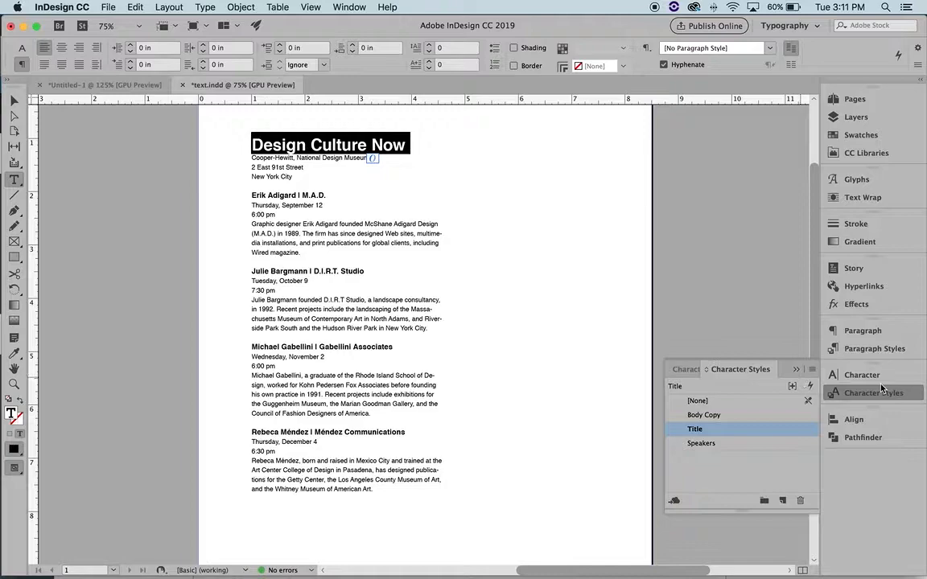
pyautogui.click(841, 376)
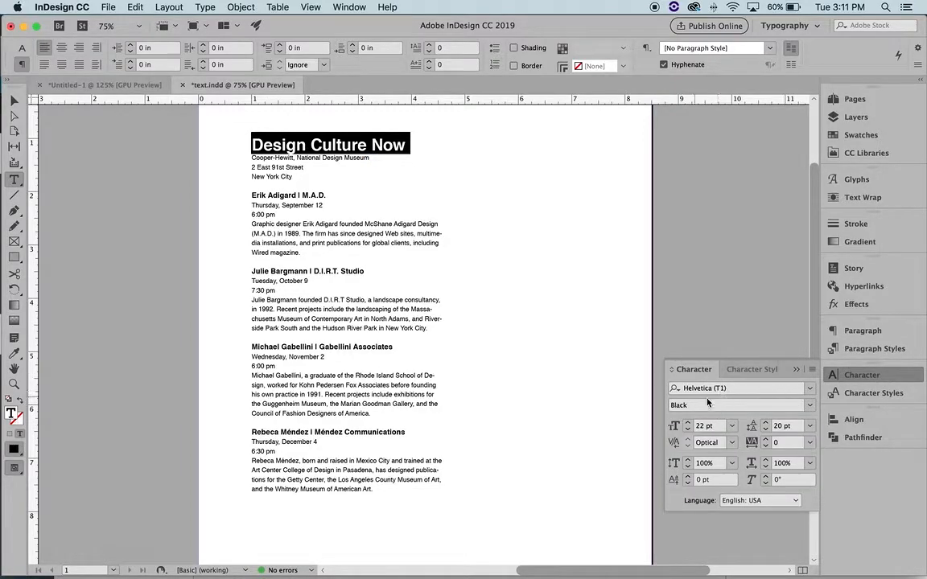
pyautogui.click(796, 370)
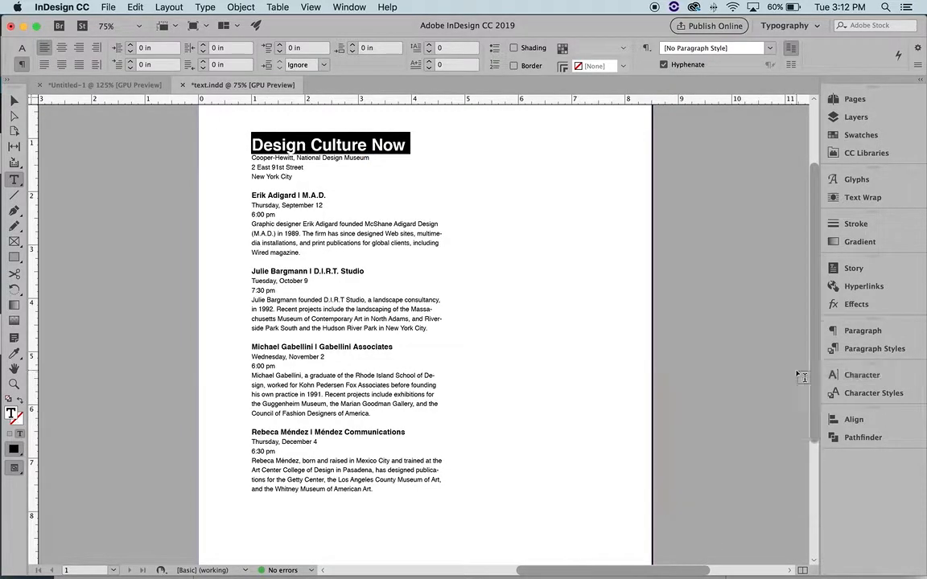
# Break the headline into three lines: Design / Culture / Now
pyautogui.click(311, 146)
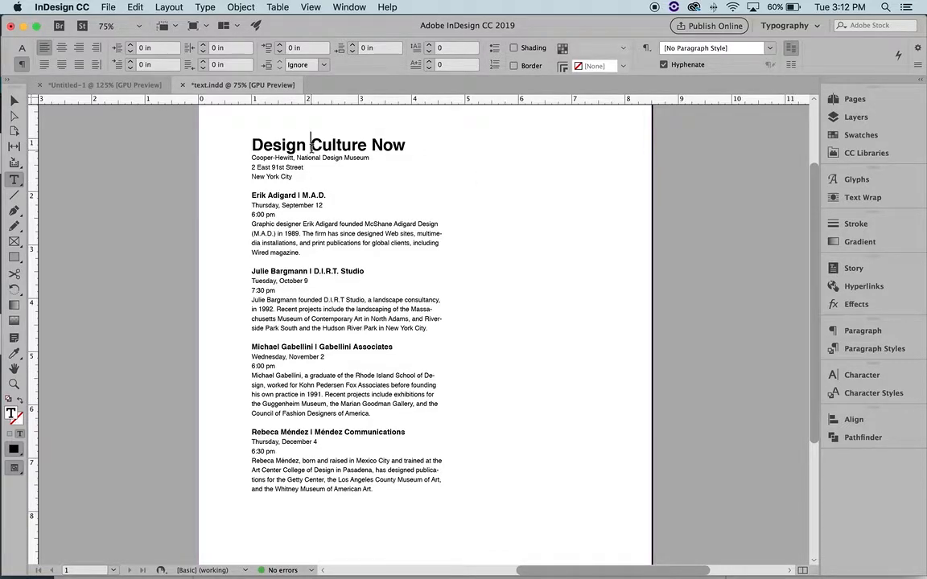
pyautogui.press('Return')
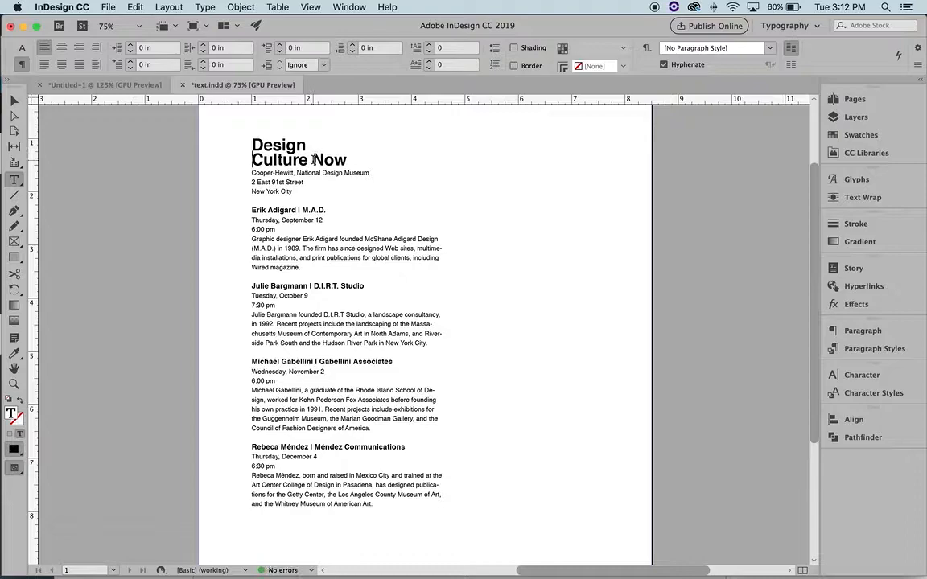
pyautogui.click(313, 160)
pyautogui.press('Return')
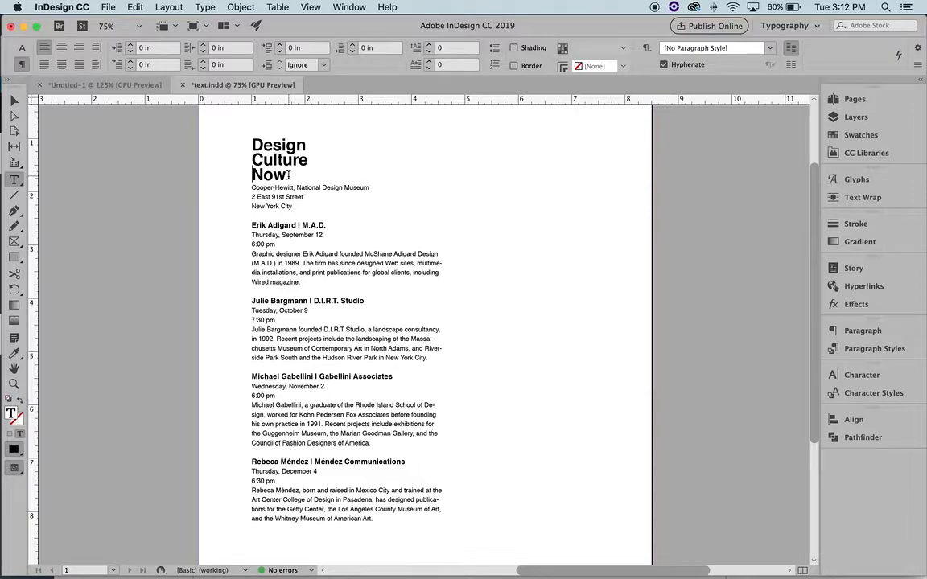
# Select the three-line headline and review its font, weight and size
pyautogui.moveTo(289, 175); pyautogui.dragTo(252, 139)
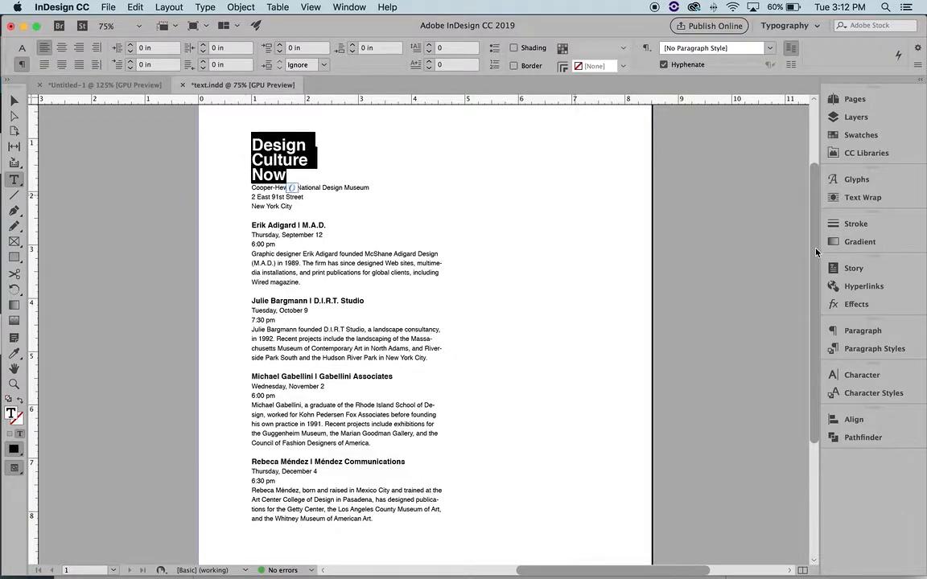
pyautogui.click(876, 393)
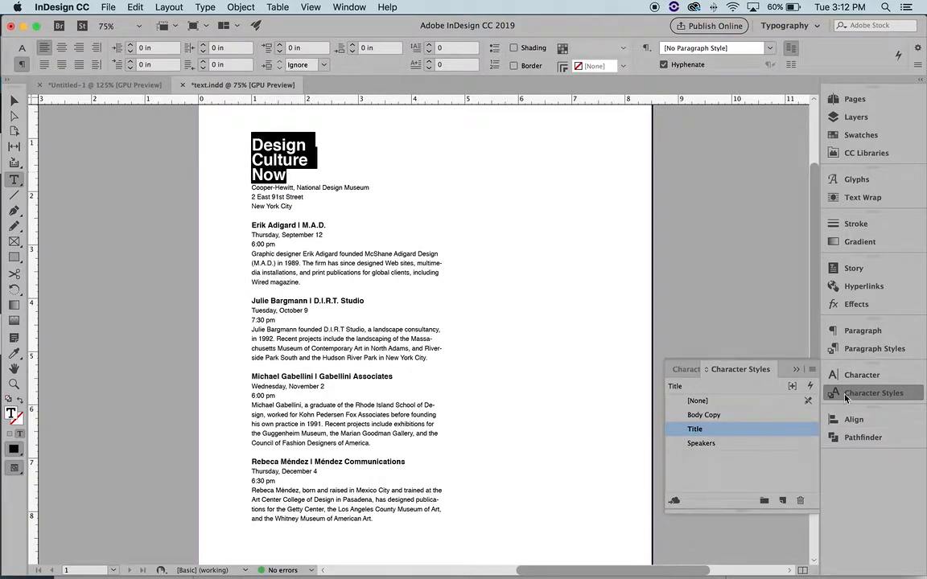
pyautogui.click(859, 375)
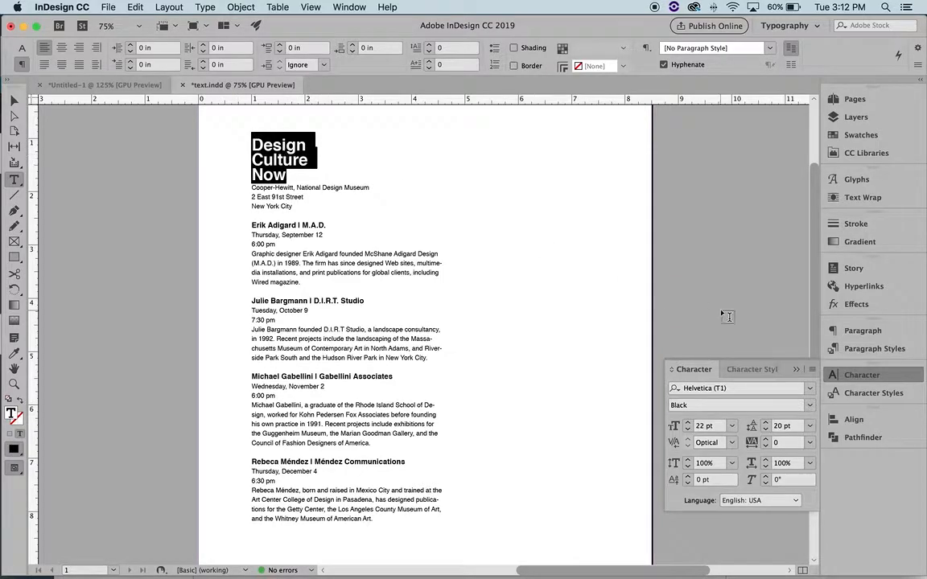
# Raise the Title style's size from 22 to 25 pt and its leading to 22 pt
pyautogui.click(897, 401)
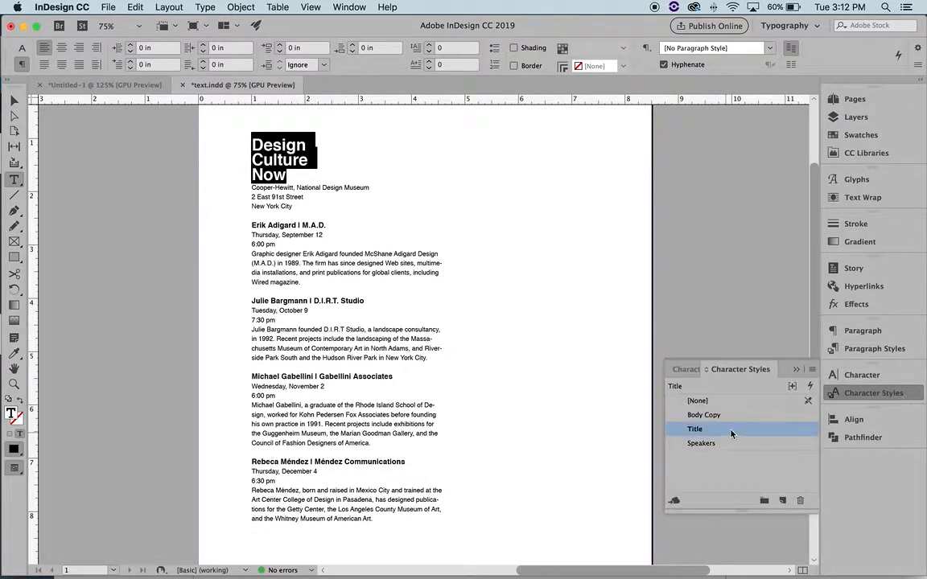
pyautogui.doubleClick(688, 430)
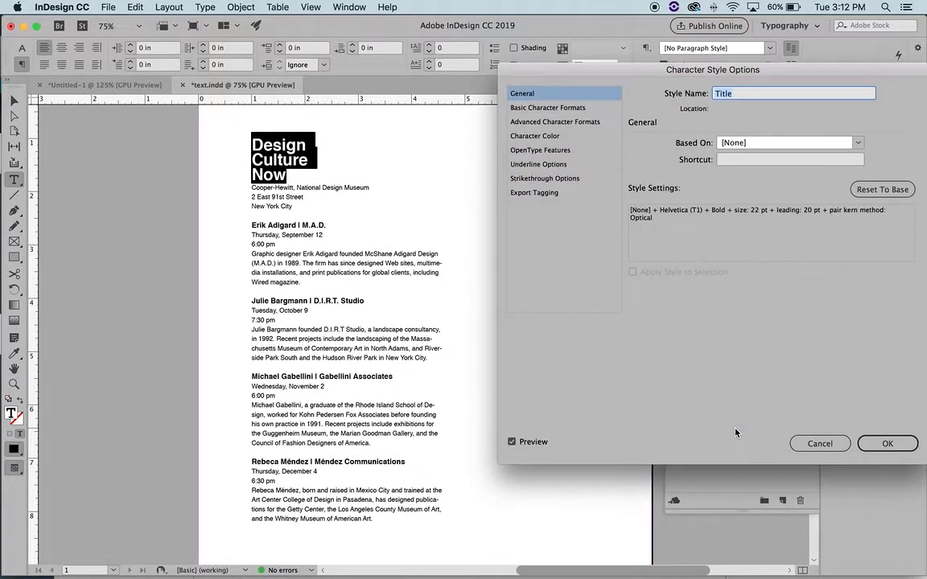
pyautogui.click(591, 110)
pyautogui.click(689, 181)
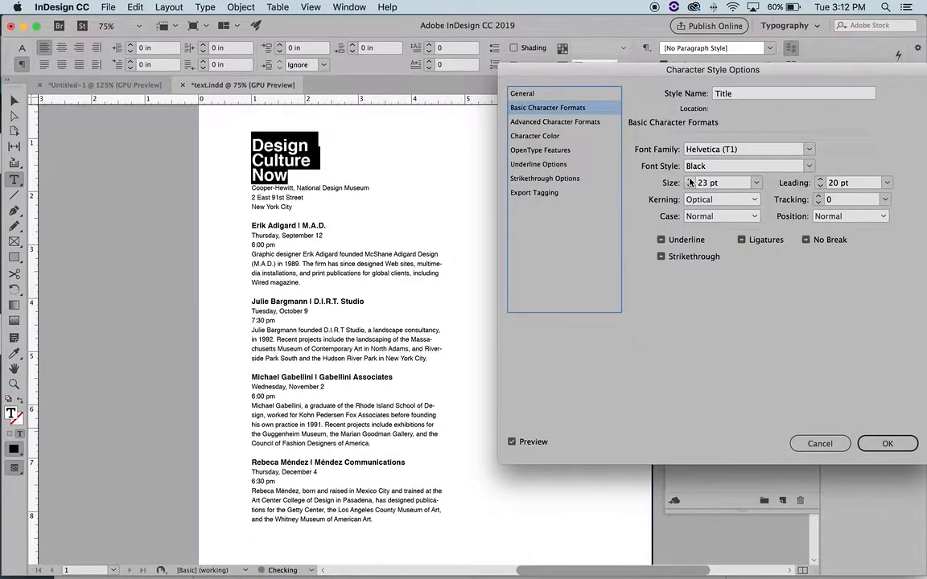
pyautogui.click(689, 181)
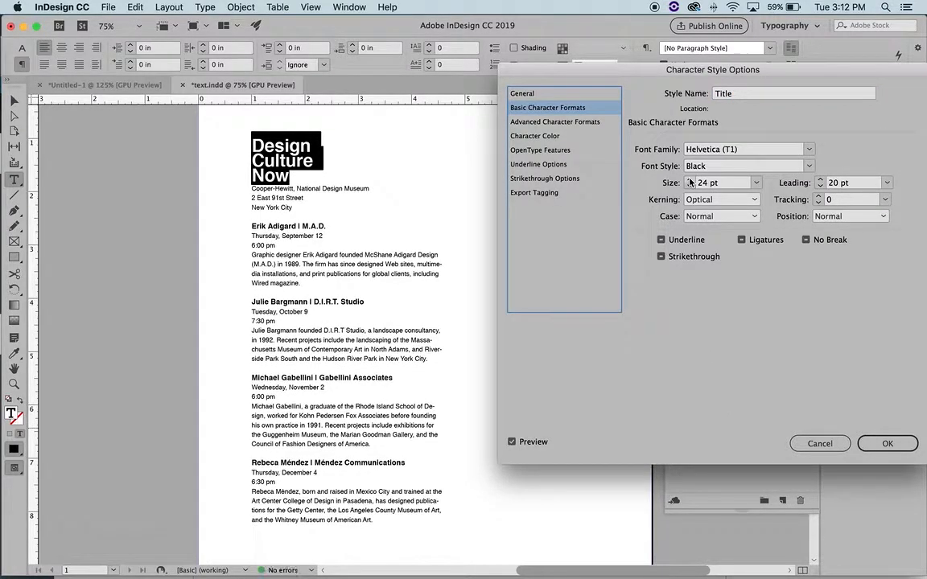
pyautogui.click(688, 181)
pyautogui.click(820, 180)
pyautogui.click(821, 181)
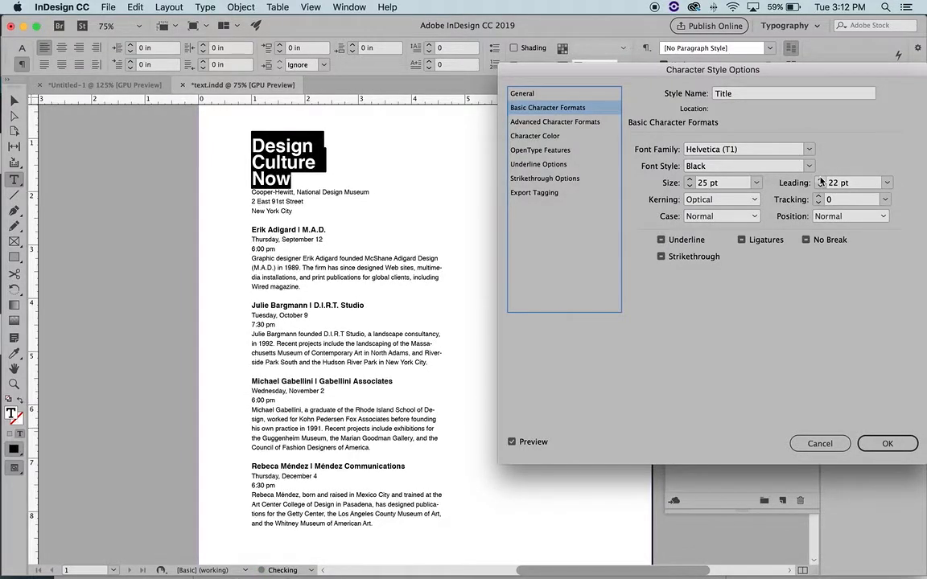
pyautogui.click(887, 442)
pyautogui.click(309, 180)
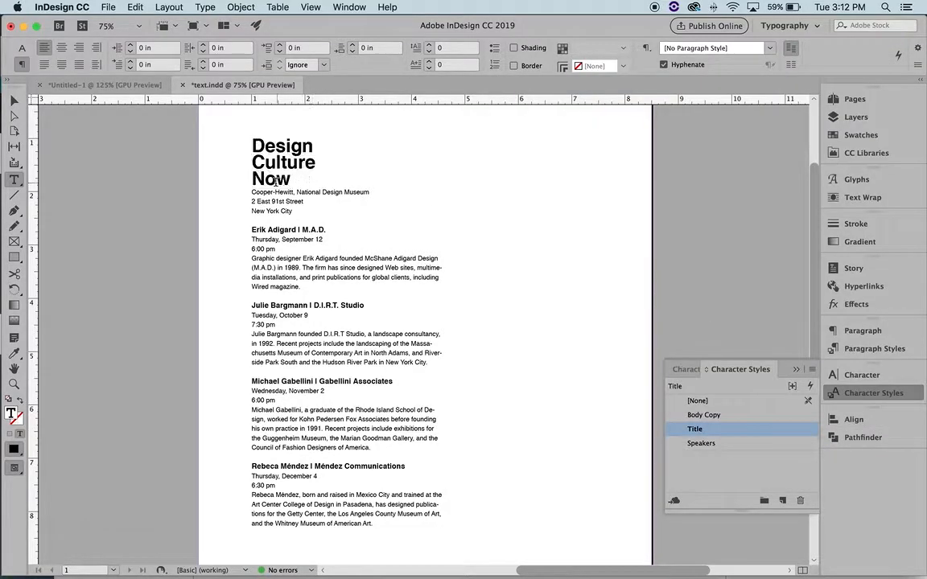
# Inspect the headline and the words Now and Culture for Helvetica (T1) Black 25/22 pt
pyautogui.moveTo(254, 144); pyautogui.dragTo(333, 175)
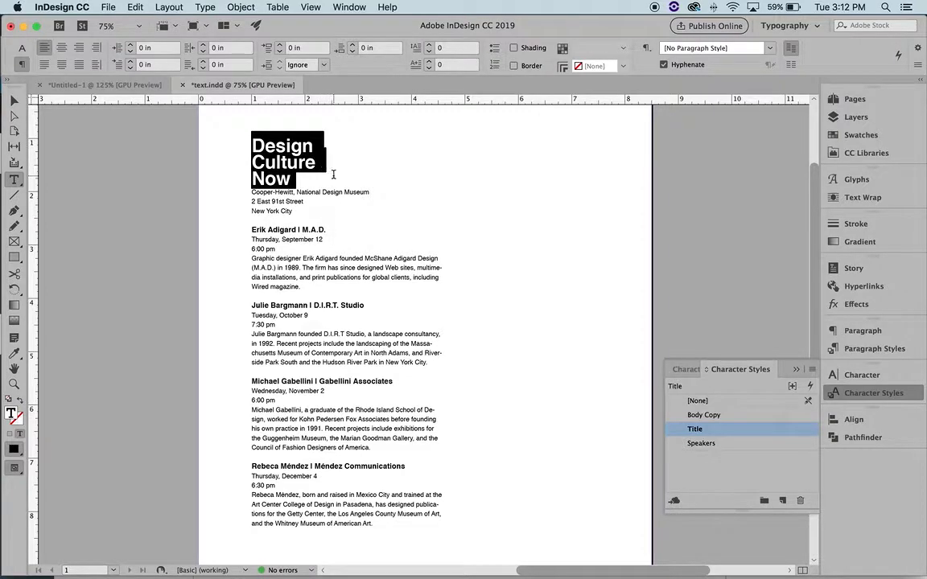
pyautogui.click(857, 378)
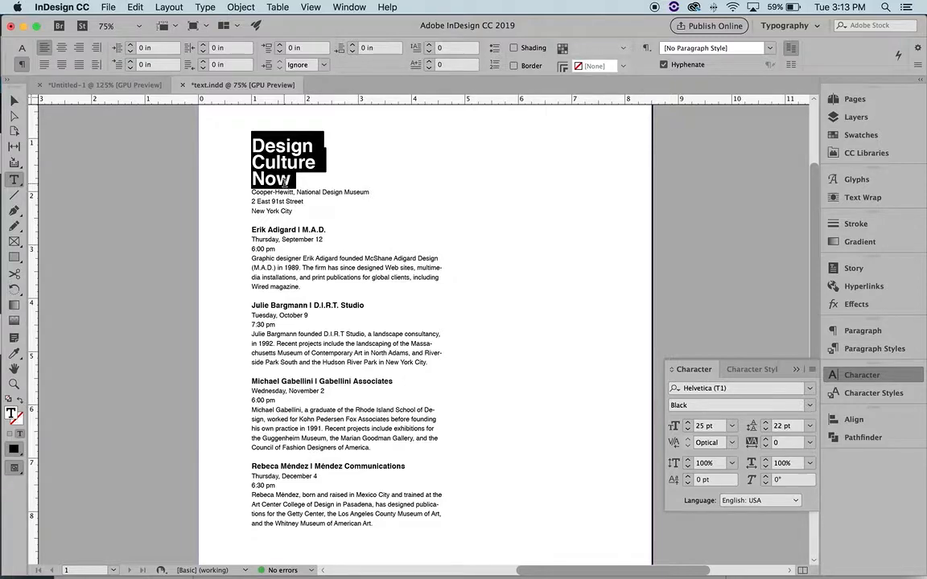
pyautogui.doubleClick(282, 179)
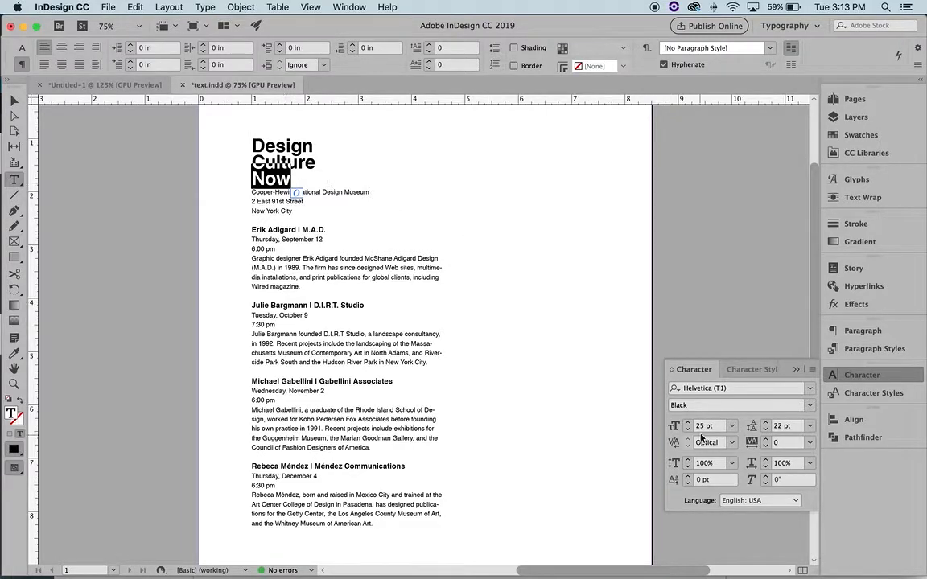
pyautogui.doubleClick(298, 162)
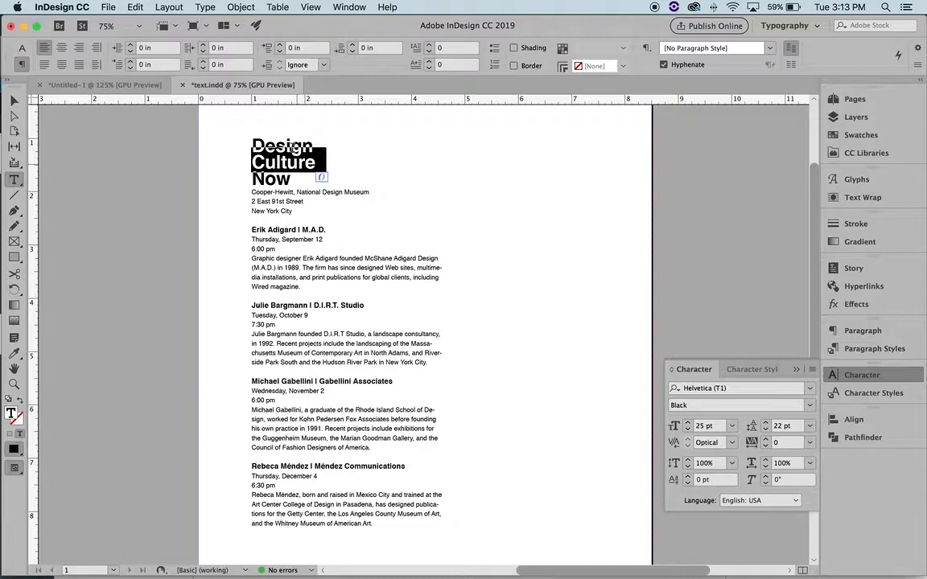
pyautogui.tripleClick(289, 147)
pyautogui.click(293, 186)
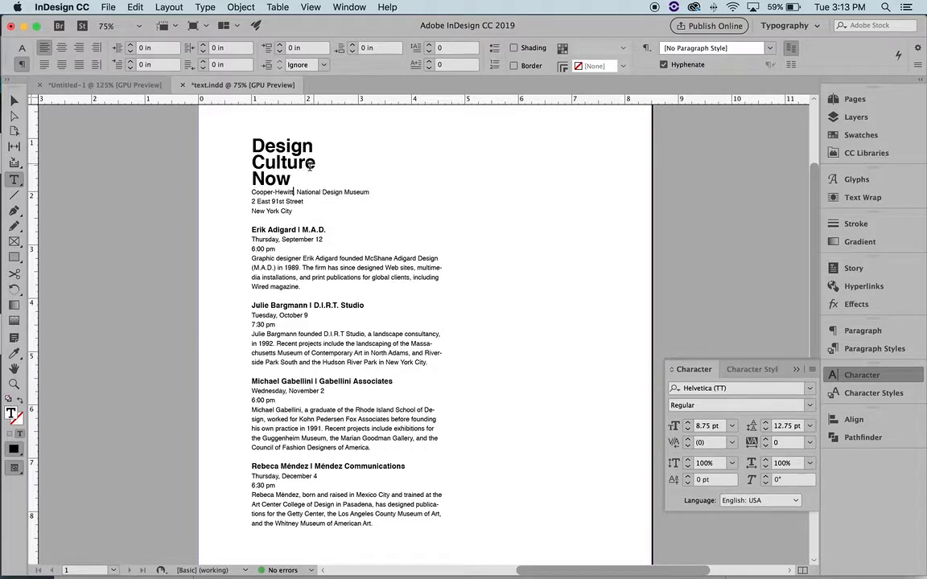
pyautogui.doubleClick(272, 180)
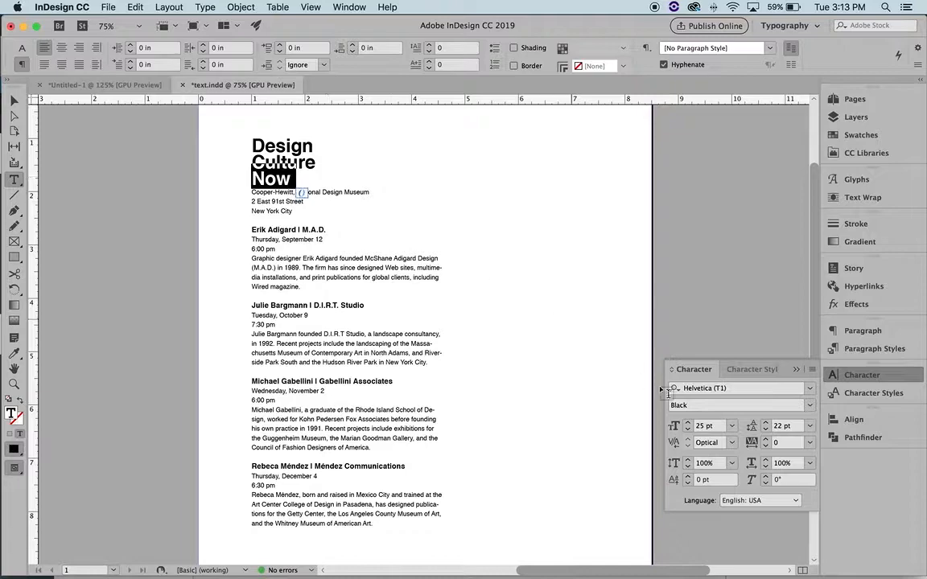
pyautogui.click(286, 176)
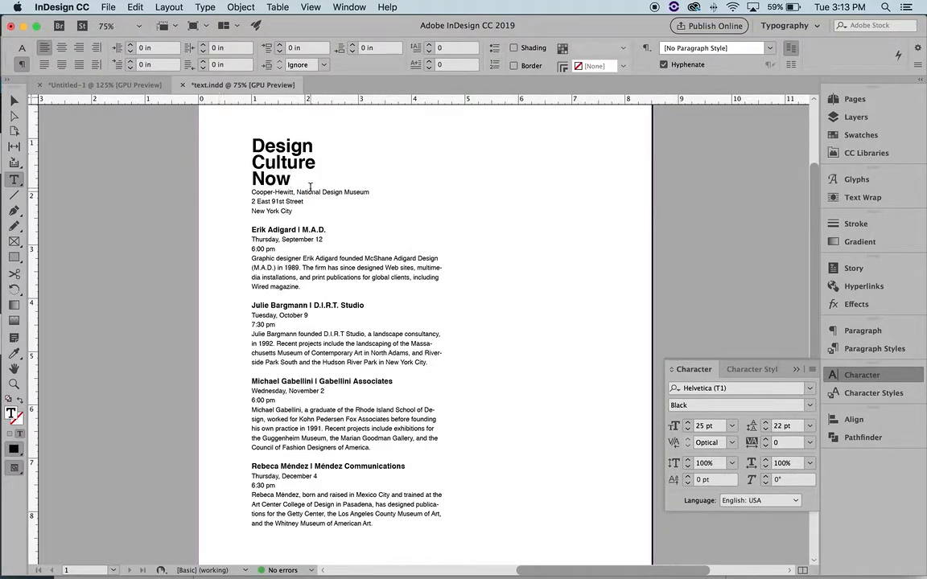
# Drop the comma after Cooper-Hewitt and move National Design Museum onto its own line
pyautogui.click(16, 101)
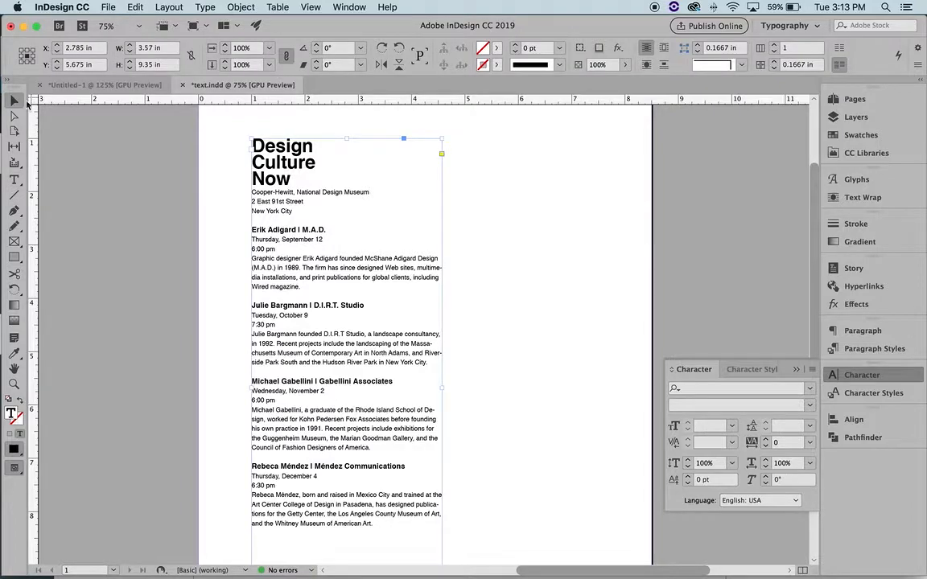
pyautogui.click(487, 228)
pyautogui.press('t')
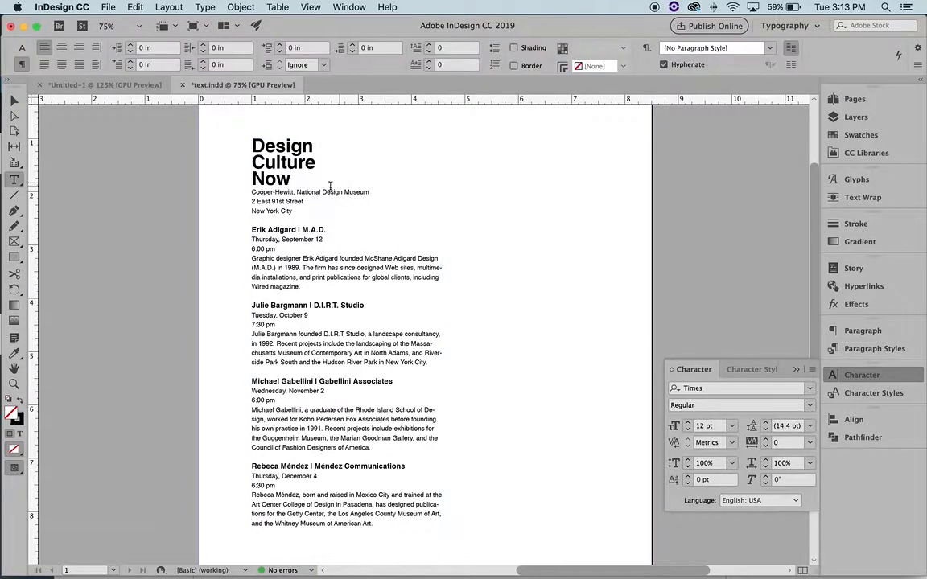
pyautogui.click(300, 192)
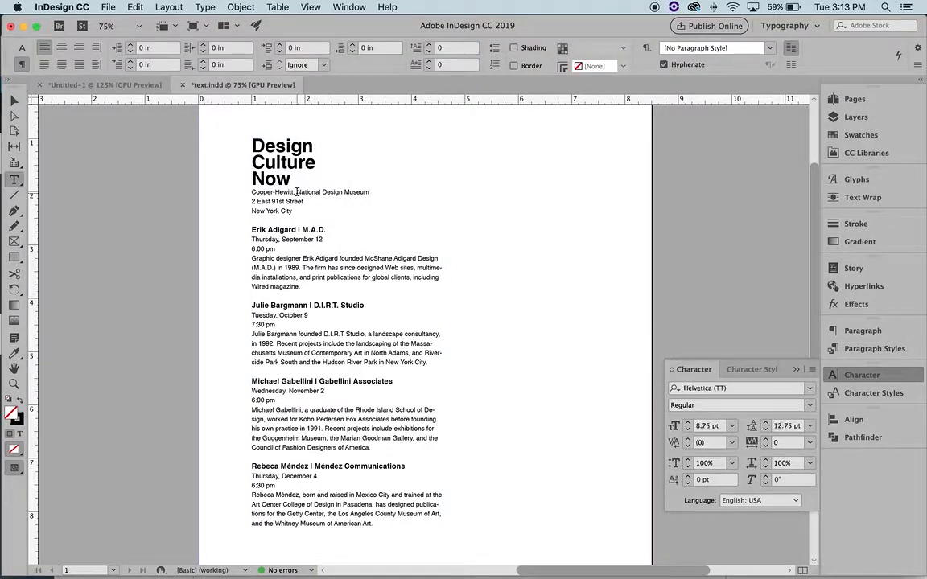
pyautogui.press('BackSpace')
pyautogui.press('BackSpace')
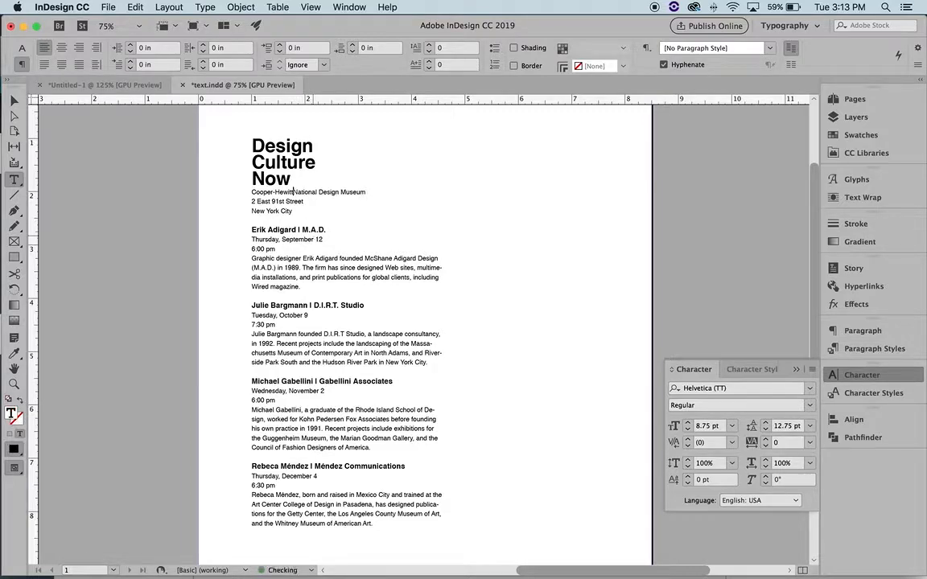
pyautogui.press('Return')
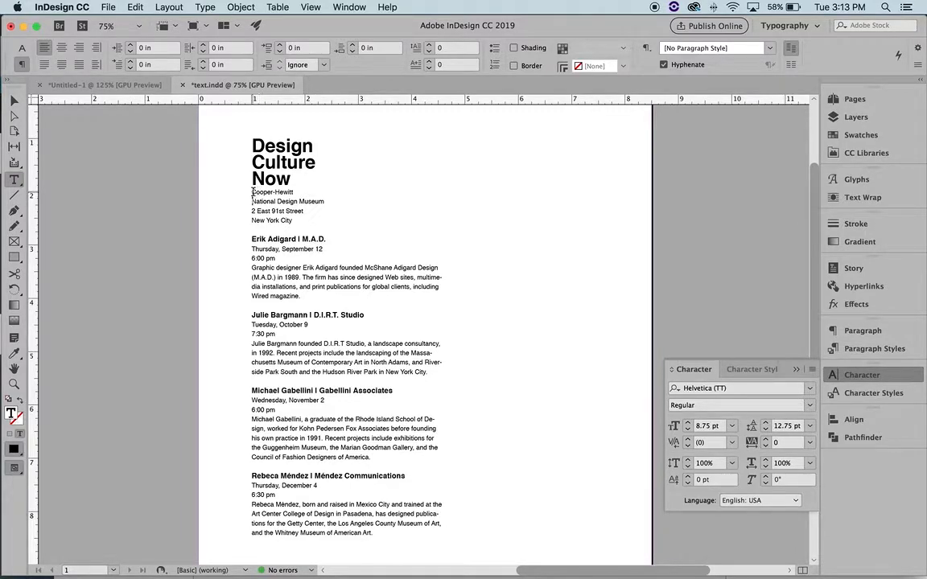
# Apply the Speakers character style to both museum lines
pyautogui.moveTo(252, 191); pyautogui.dragTo(330, 207)
pyautogui.click(874, 393)
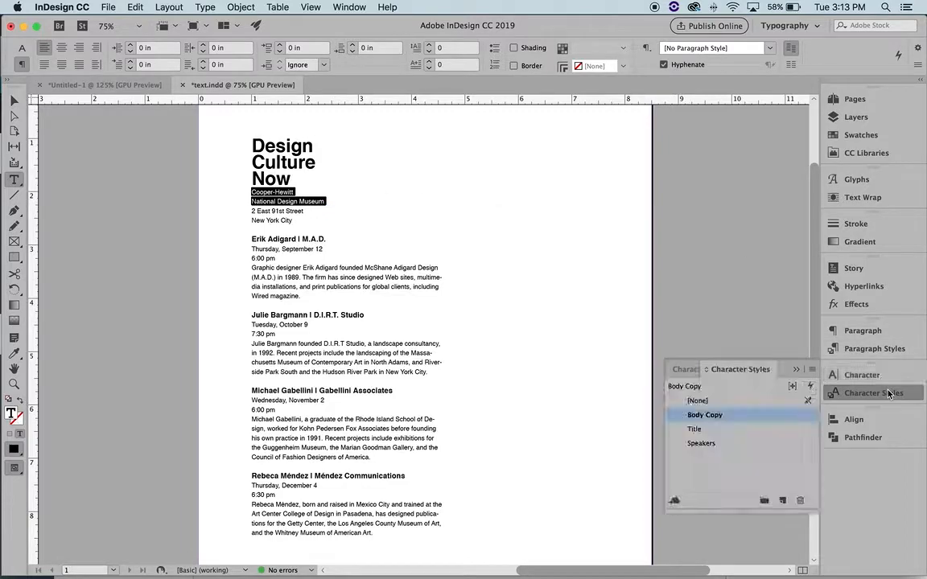
pyautogui.click(728, 448)
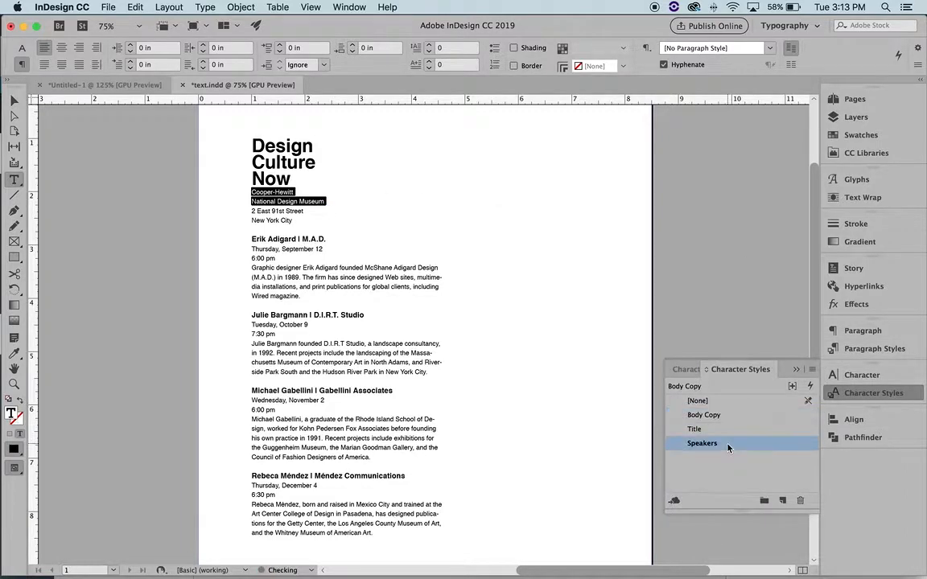
# Raise the Cooper-Hewitt line's leading to 21 pt
pyautogui.click(330, 201)
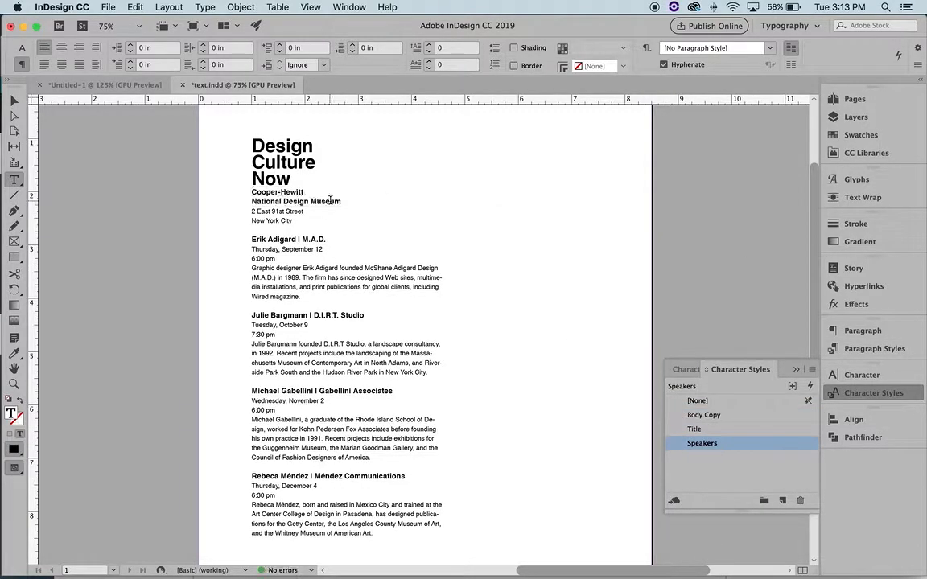
pyautogui.tripleClick(253, 193)
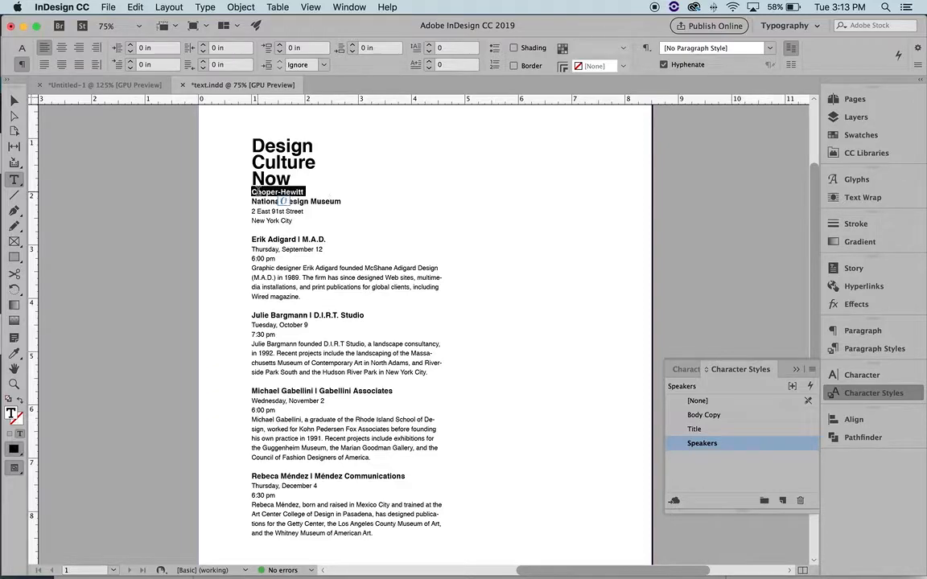
pyautogui.click(857, 375)
pyautogui.click(764, 423)
pyautogui.click(765, 422)
pyautogui.click(764, 423)
pyautogui.click(765, 422)
pyautogui.click(765, 422)
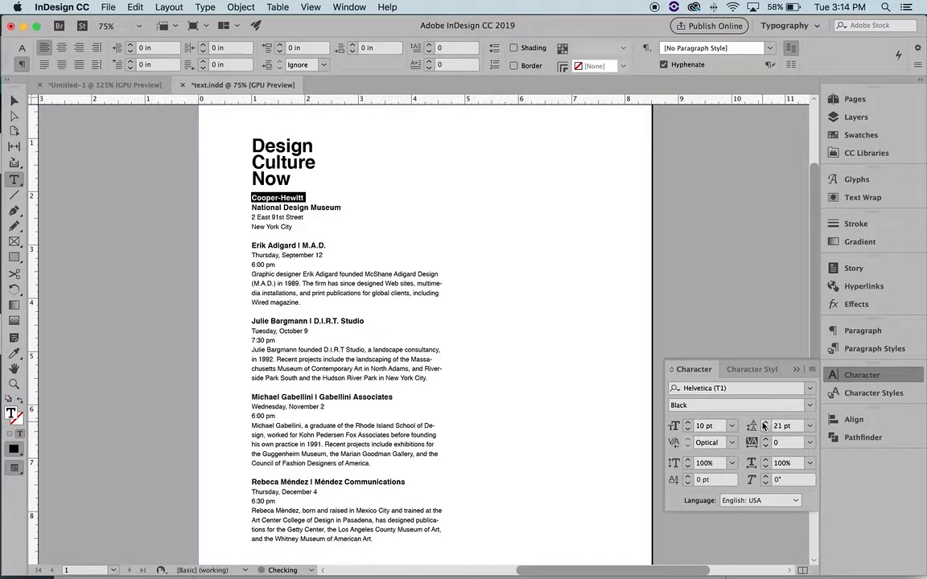
pyautogui.click(210, 166)
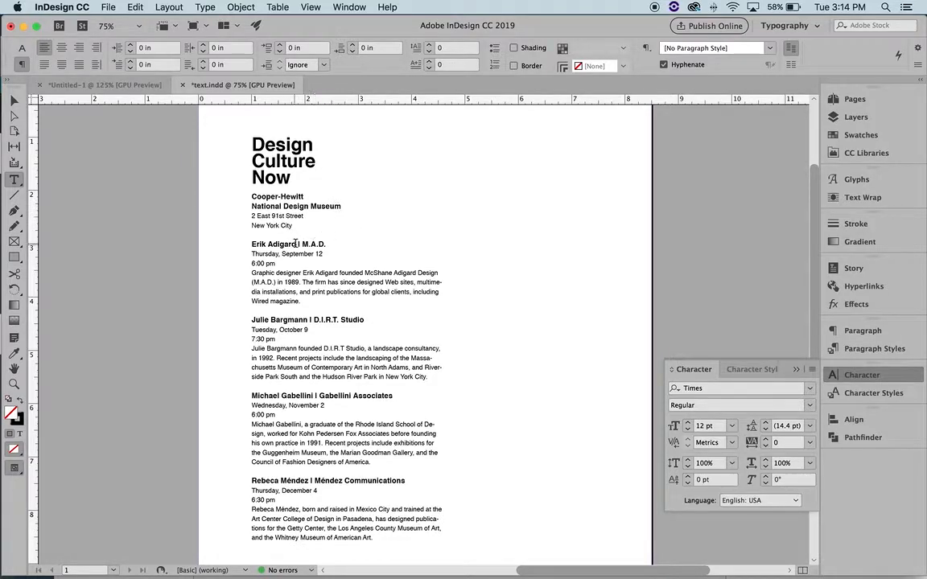
# Select both museum name lines and check their style in the Character Styles list
pyautogui.moveTo(342, 206); pyautogui.dragTo(239, 206)
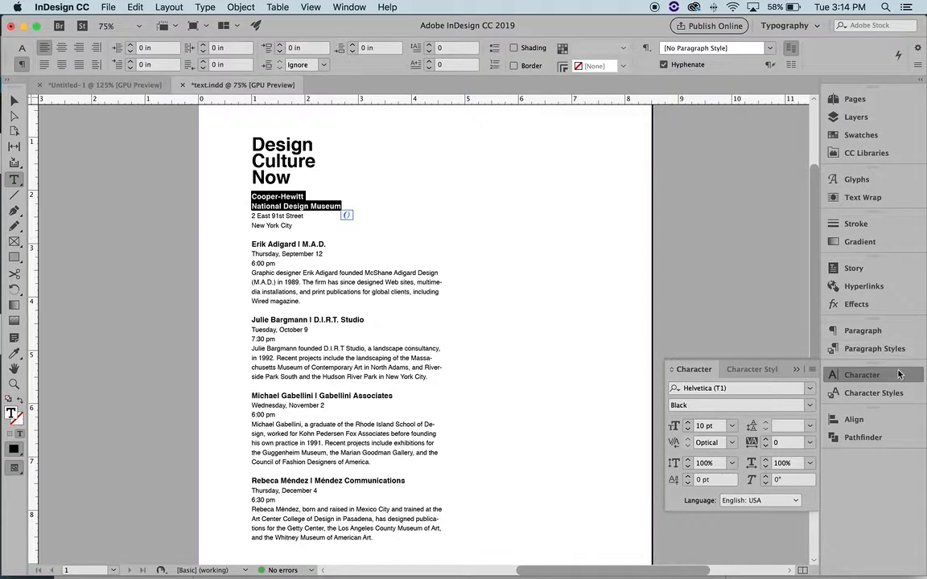
pyautogui.click(871, 393)
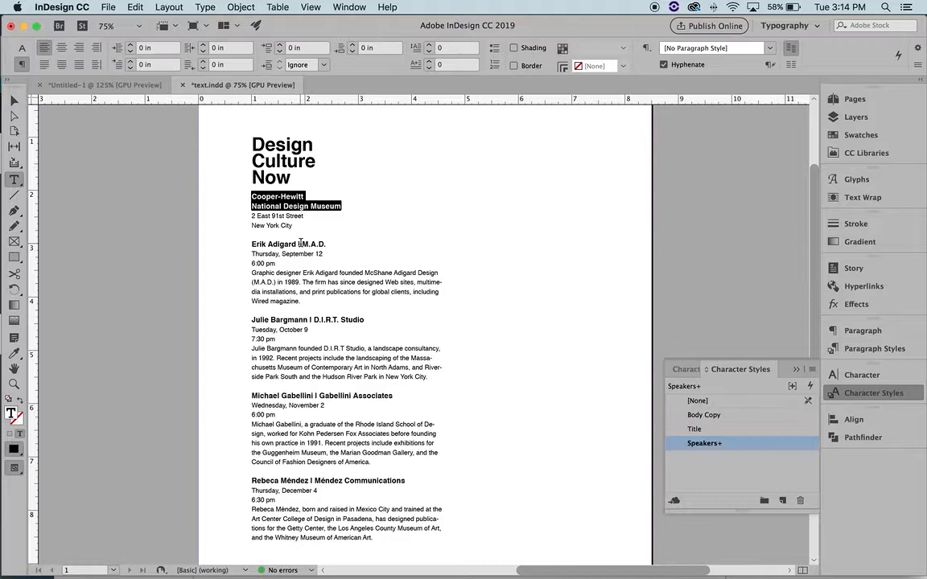
pyautogui.click(335, 241)
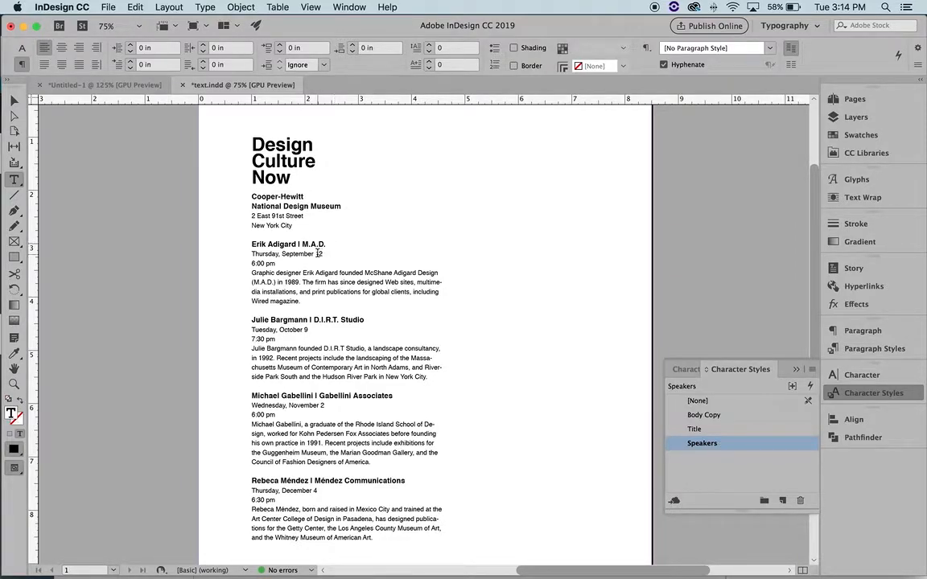
# Set the Cooper-Hewitt line to 22 pt leading and compare it with the title's settings
pyautogui.scroll(-1, 308, 307)
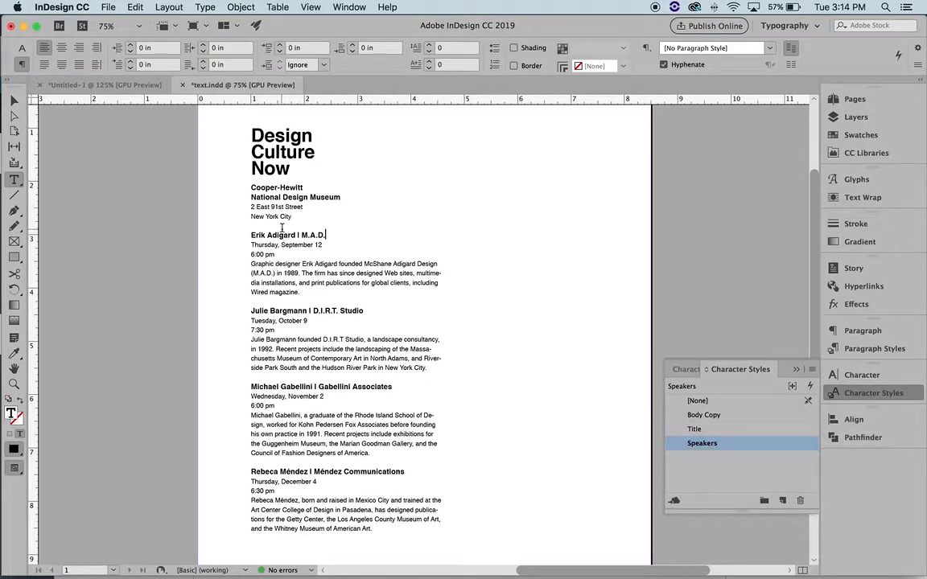
pyautogui.moveTo(251, 187); pyautogui.dragTo(304, 187)
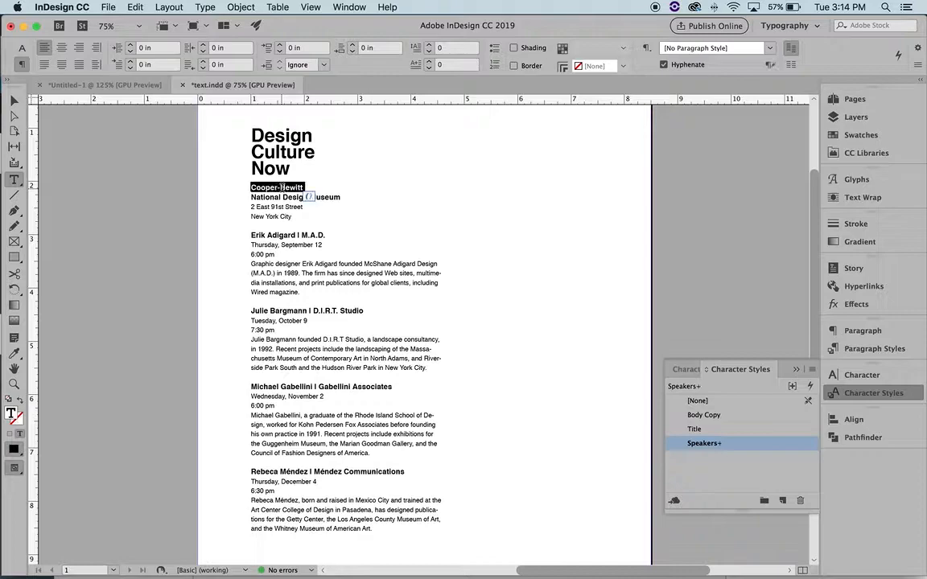
pyautogui.click(861, 375)
pyautogui.click(766, 422)
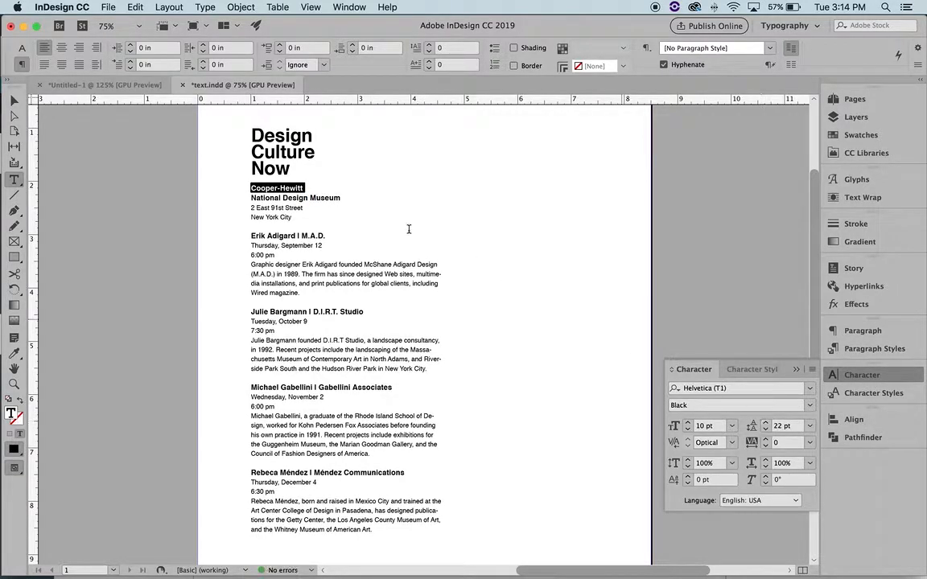
pyautogui.click(313, 200)
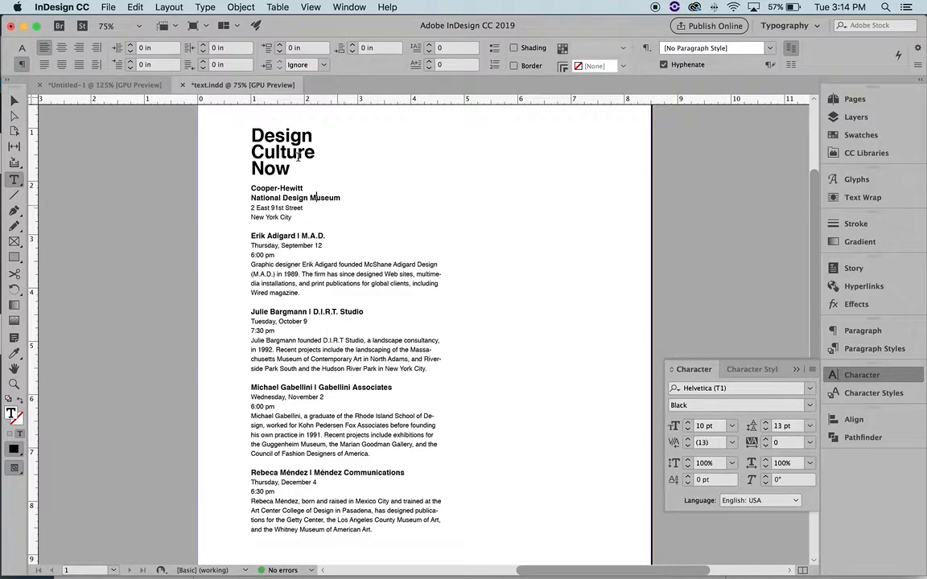
pyautogui.moveTo(292, 169); pyautogui.dragTo(225, 134)
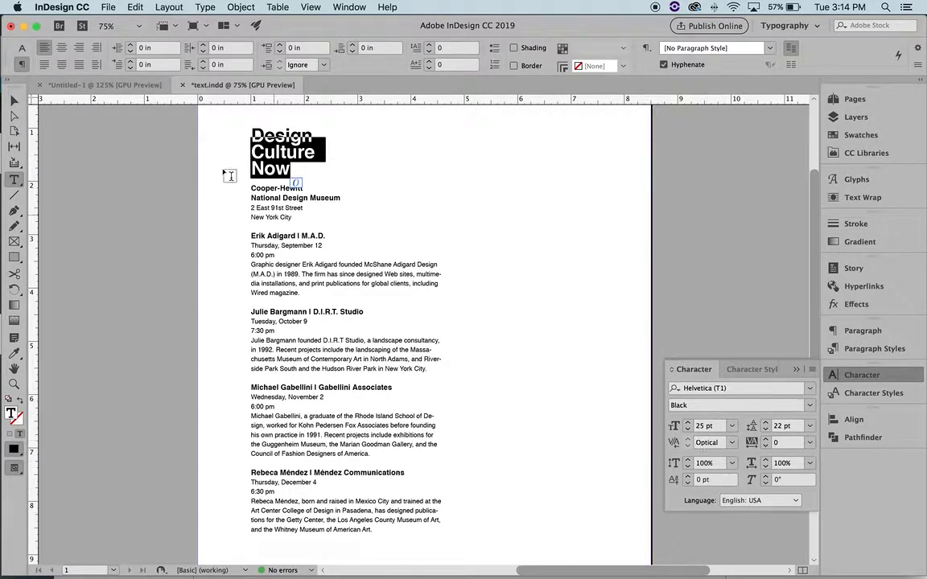
pyautogui.tripleClick(278, 186)
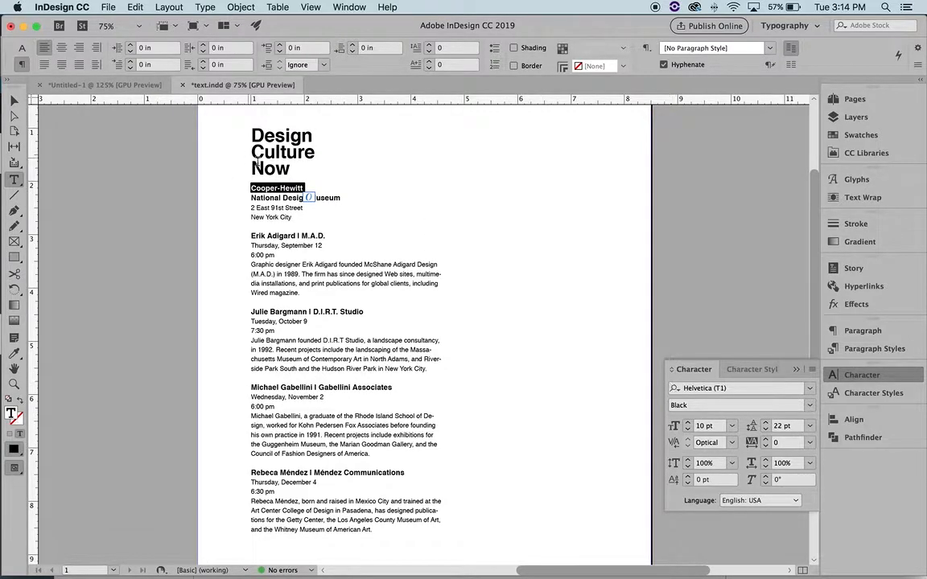
pyautogui.click(275, 188)
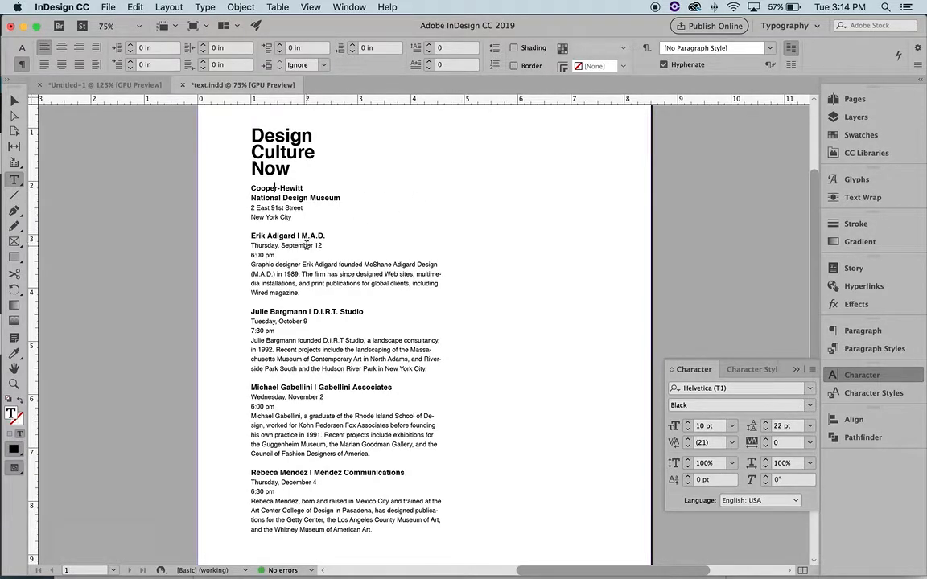
pyautogui.scroll(-1, 306, 245)
# Join each time onto its date line with '//' for September 12, October 9, November 2 and December 4
pyautogui.click(251, 251)
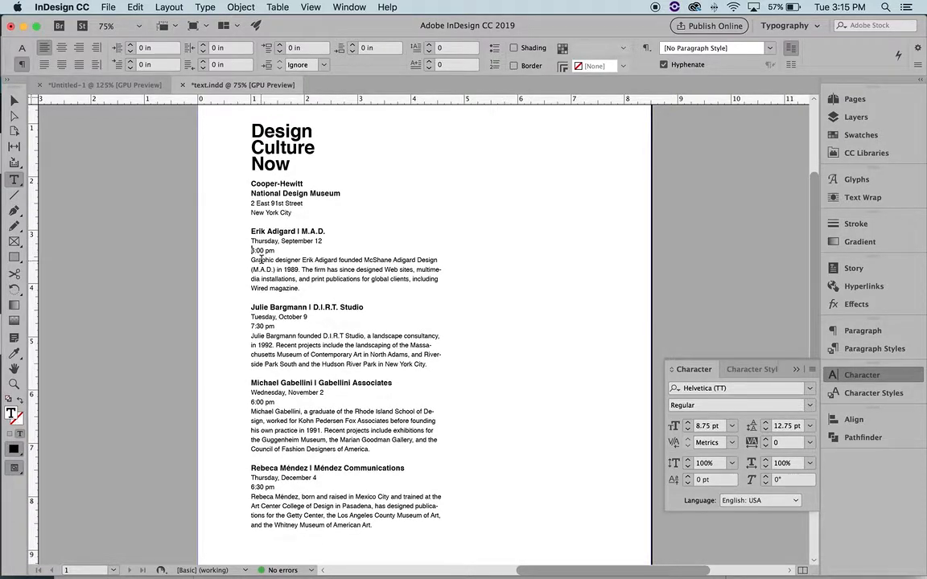
pyautogui.press('BackSpace')
pyautogui.write('// 6:00 pm')
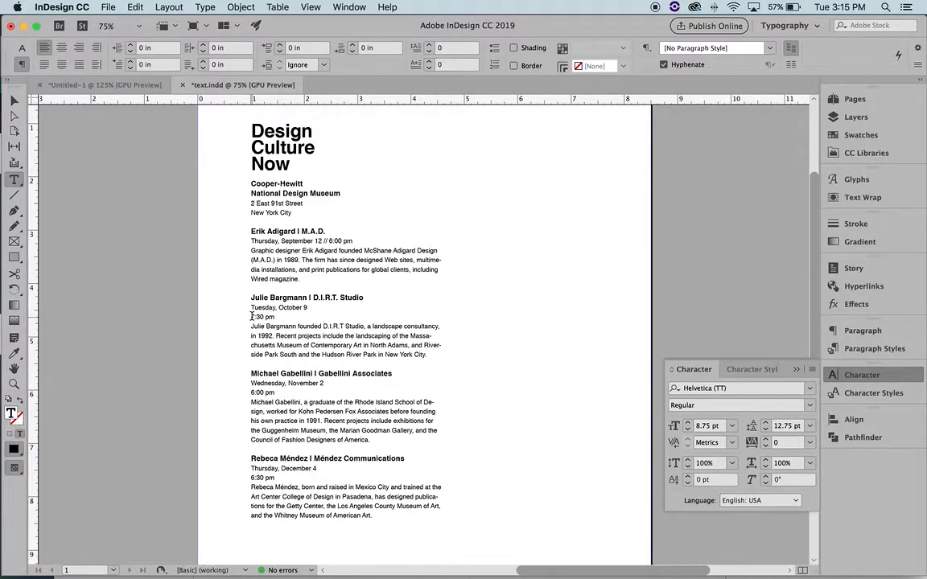
pyautogui.click(252, 316)
pyautogui.press('BackSpace')
pyautogui.write('// 7:30 pm')
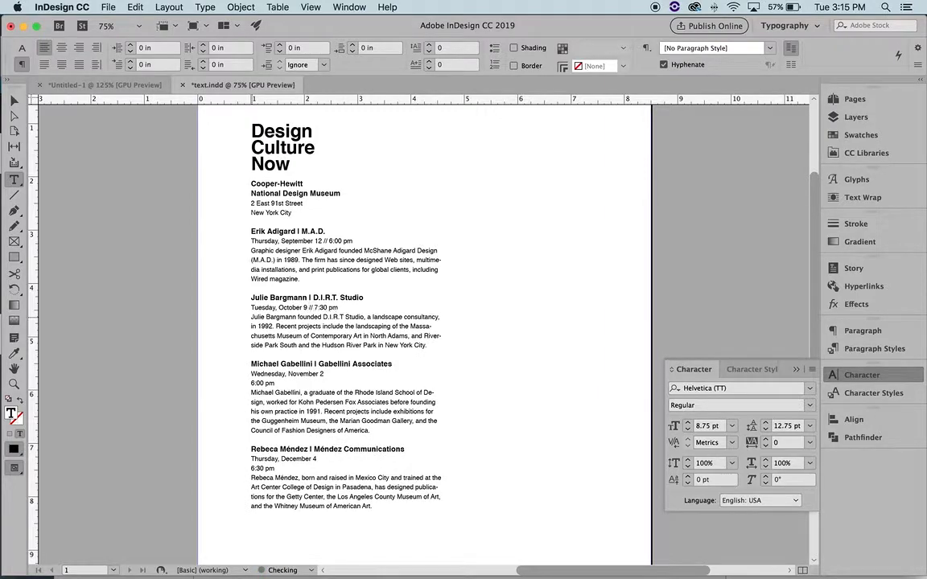
pyautogui.click(252, 383)
pyautogui.press('BackSpace')
pyautogui.write('// 6:00 pm')
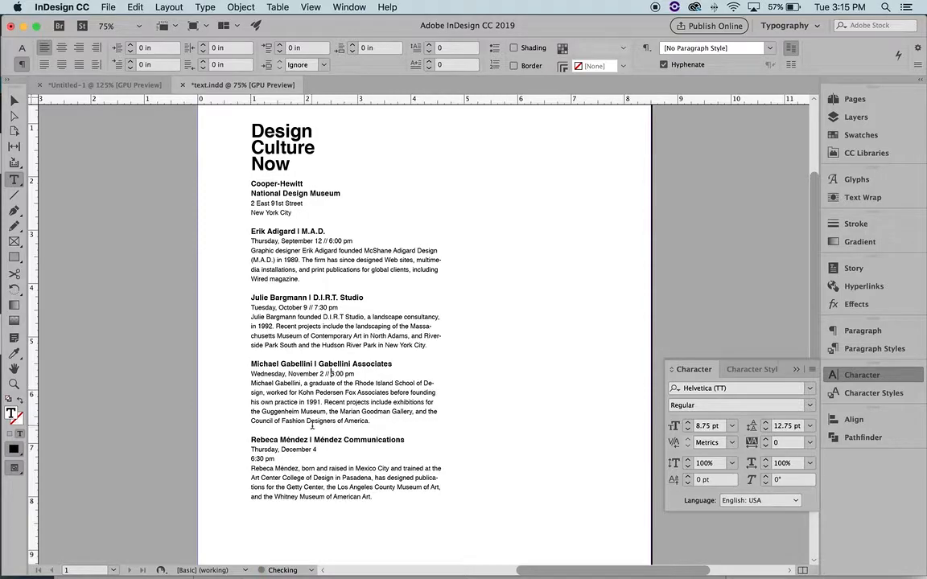
pyautogui.click(252, 459)
pyautogui.press('BackSpace')
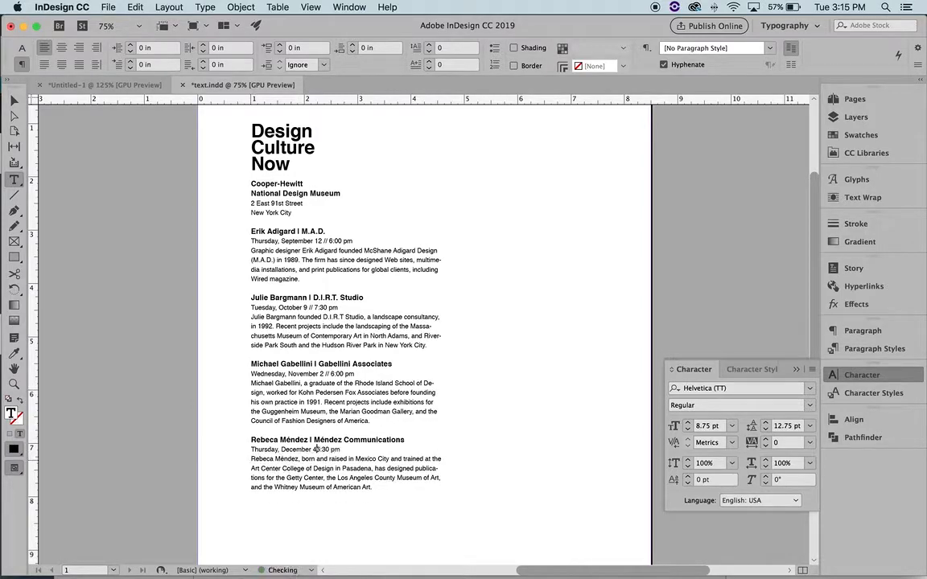
pyautogui.write('//')
# Edit the Thursday, September 12 line, keeping the comma after Thursday
pyautogui.click(326, 242)
pyautogui.hotkey('shift', 'Right')
pyautogui.click(280, 241)
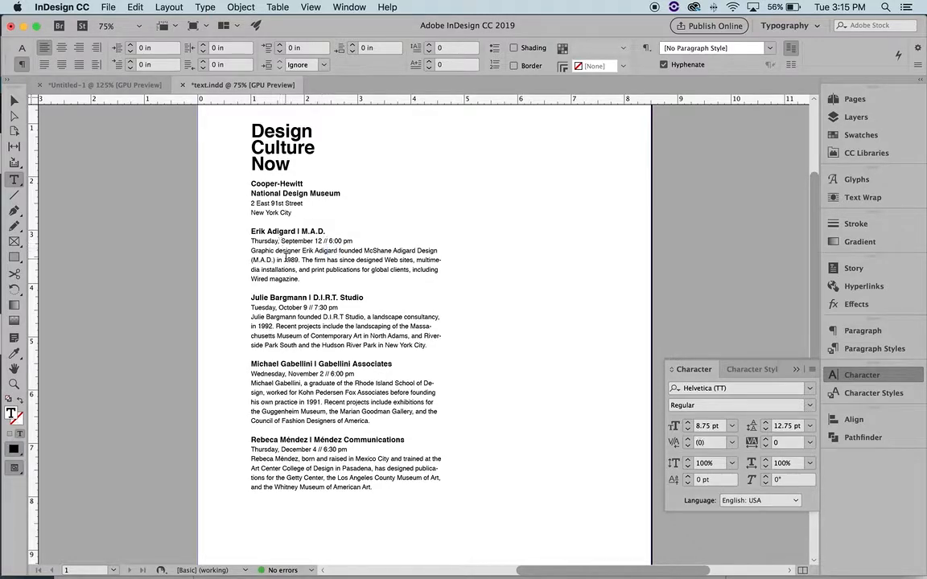
pyautogui.press('Delete')
pyautogui.write('//')
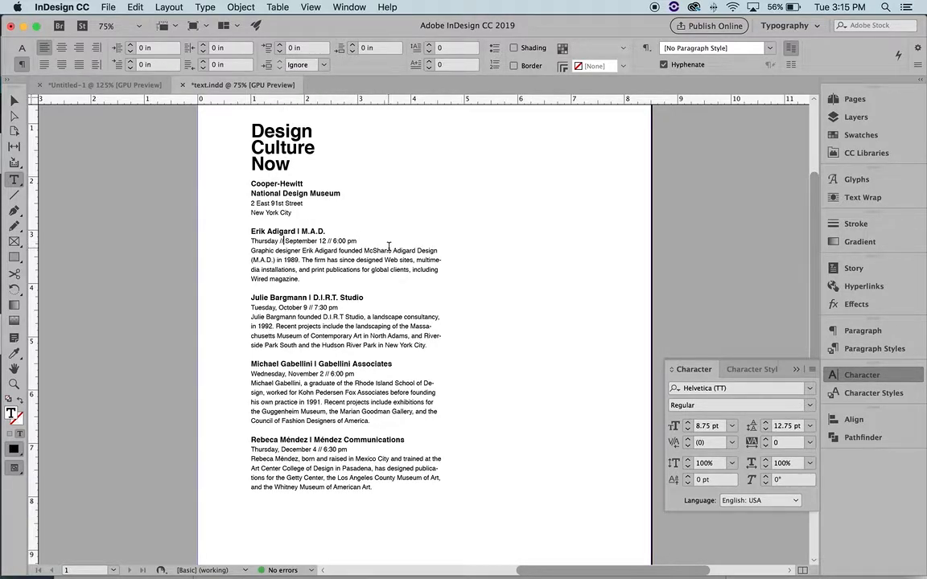
pyautogui.press('BackSpace')
pyautogui.press('BackSpace')
pyautogui.press('BackSpace')
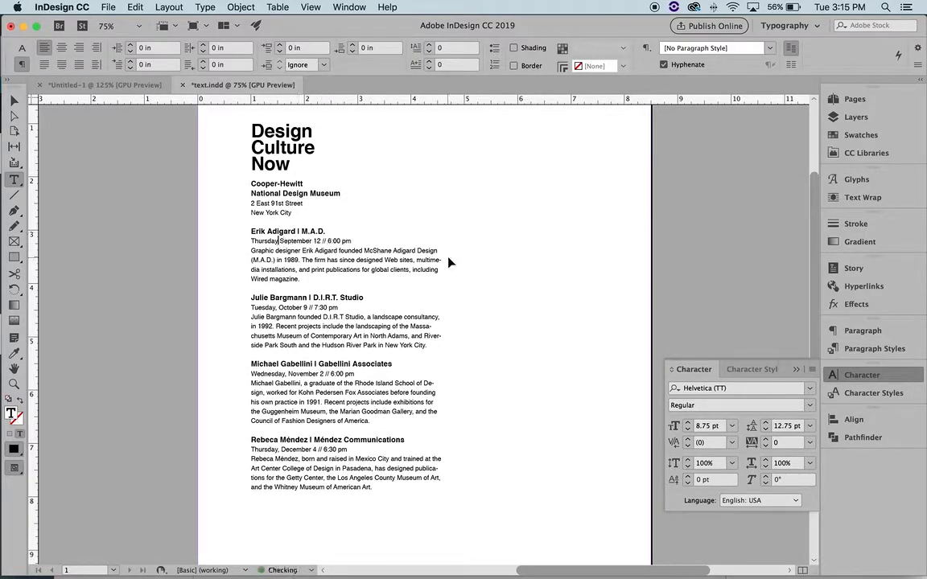
pyautogui.write(',')
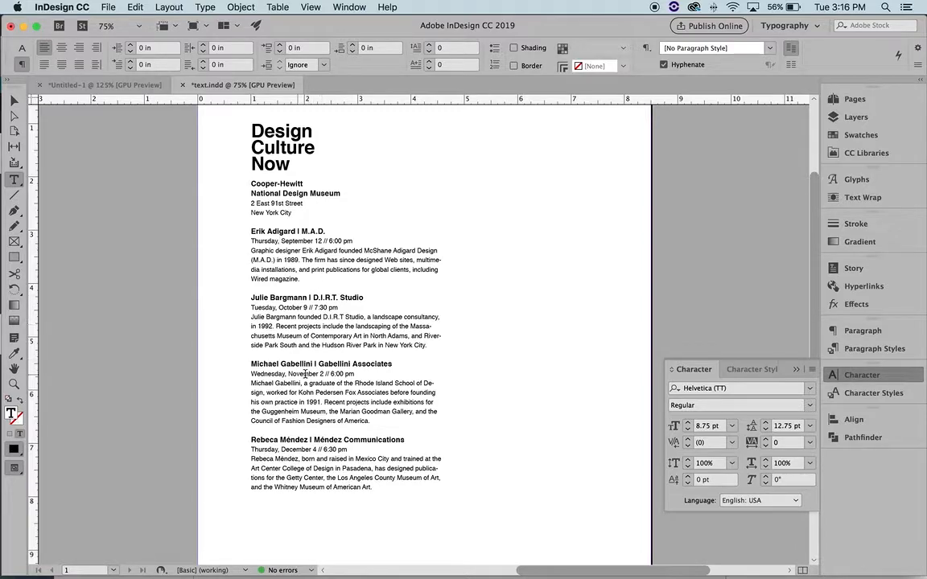
# Confirm the 'Thursday, September 12 // 6:00 pm' line uses Body Copy, then select the Erik Adigard heading
pyautogui.click(279, 241)
pyautogui.tripleClick(322, 241)
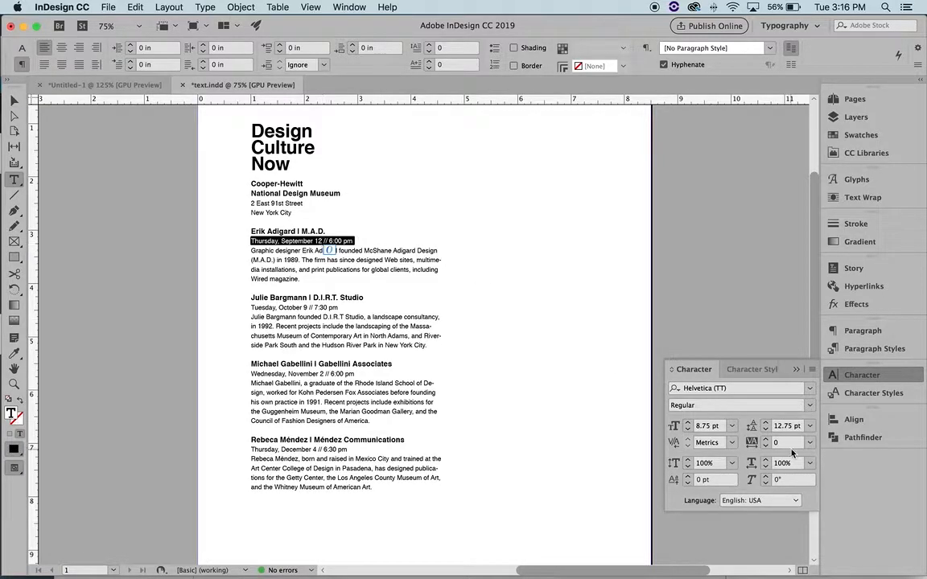
pyautogui.click(860, 395)
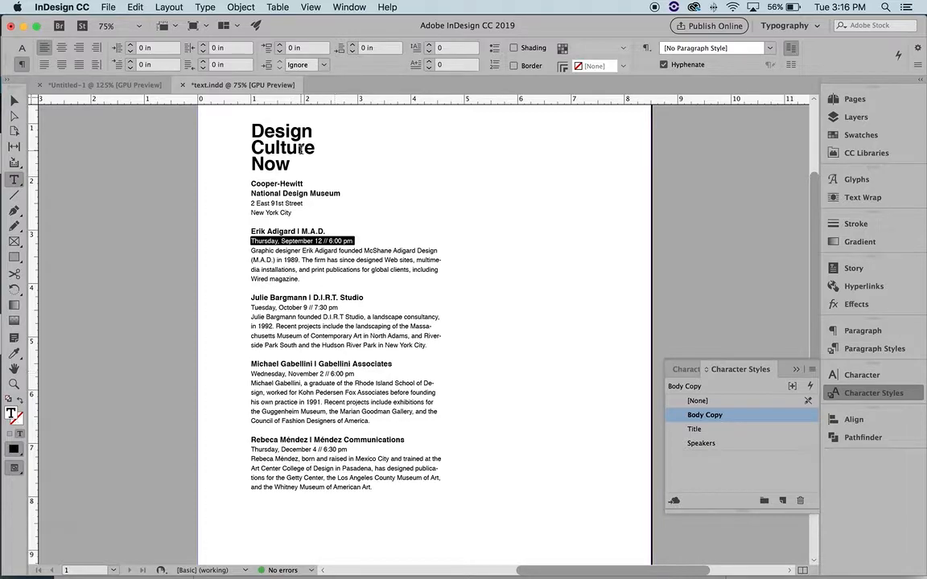
pyautogui.click(319, 222)
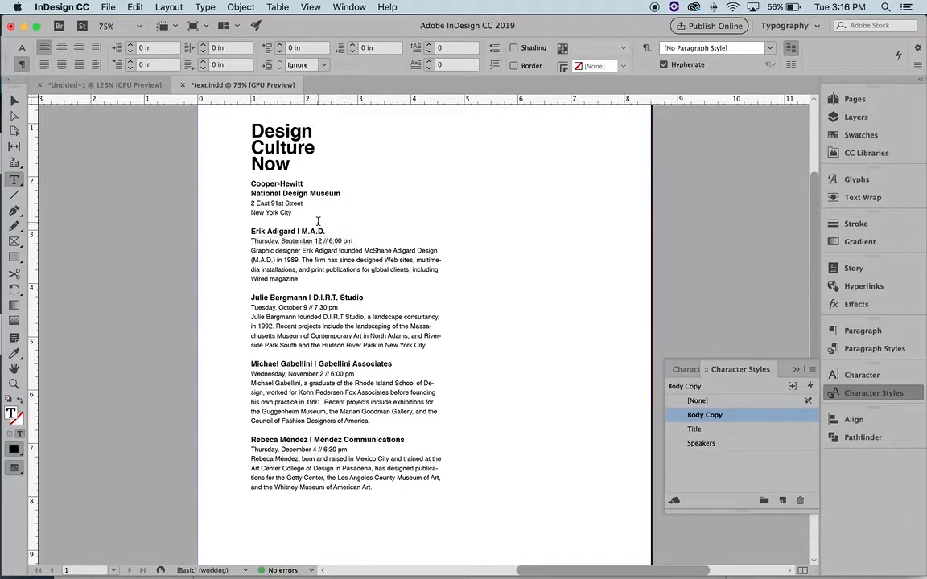
pyautogui.doubleClick(320, 231)
pyautogui.tripleClick(320, 232)
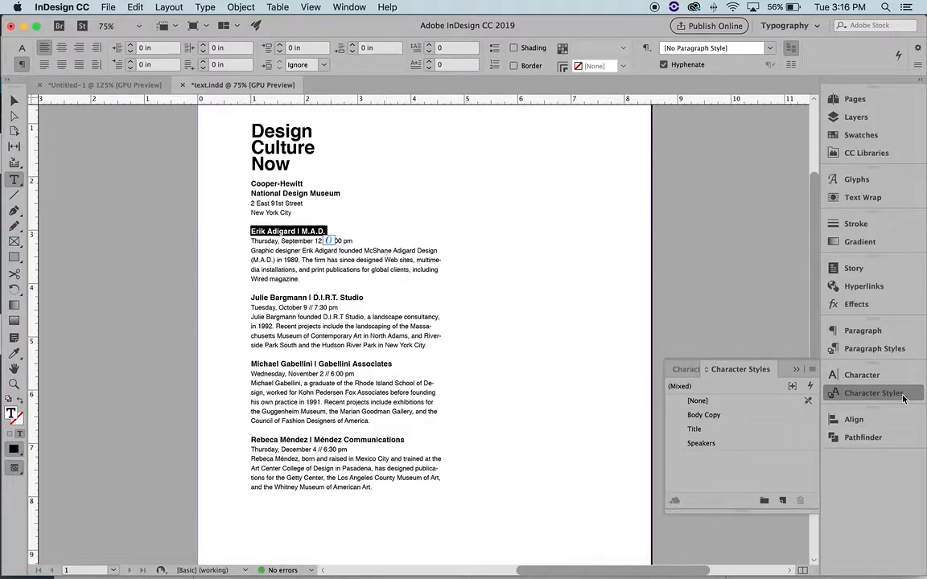
# Set the Erik Adigard heading to Helvetica (T1) and apply the Speakers character style
pyautogui.click(862, 375)
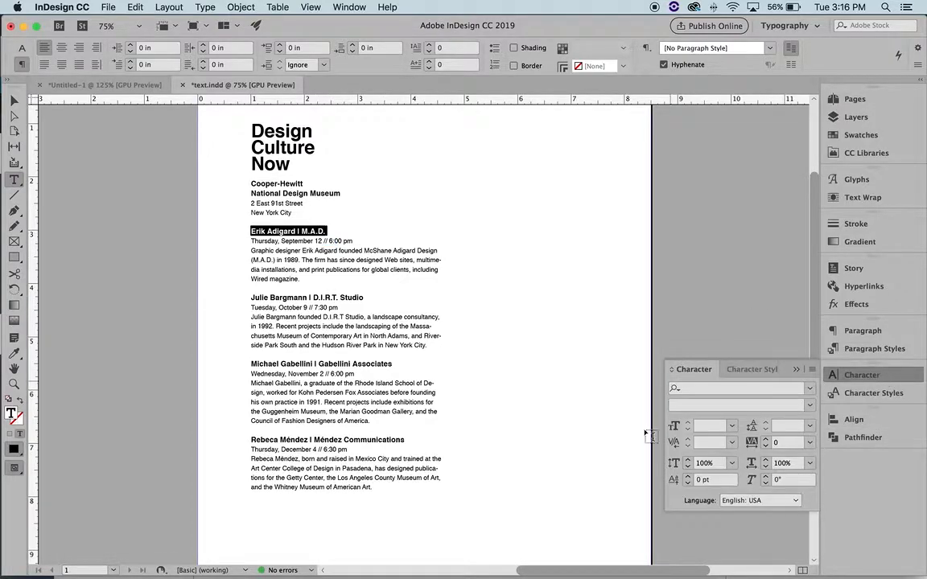
pyautogui.click(274, 230)
pyautogui.tripleClick(275, 241)
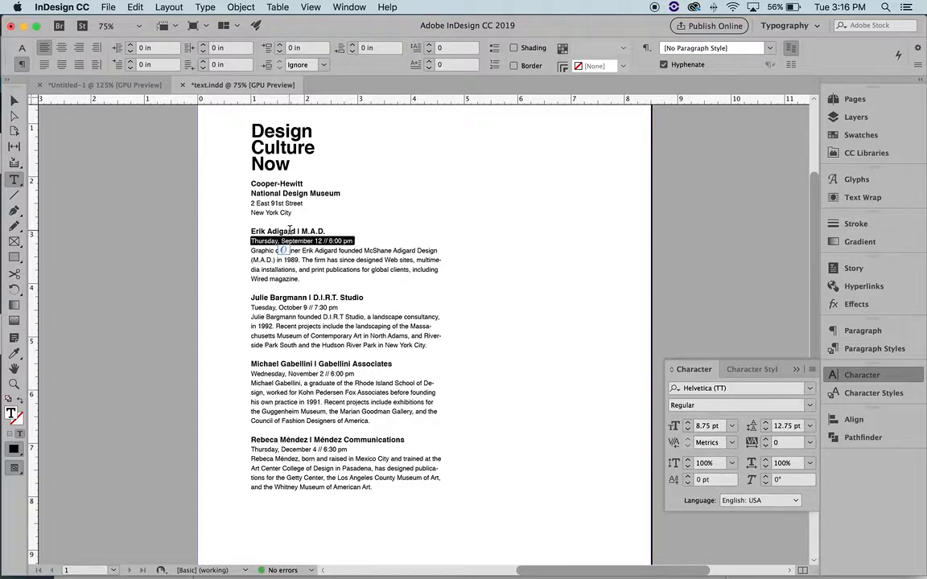
pyautogui.doubleClick(288, 231)
pyautogui.tripleClick(289, 231)
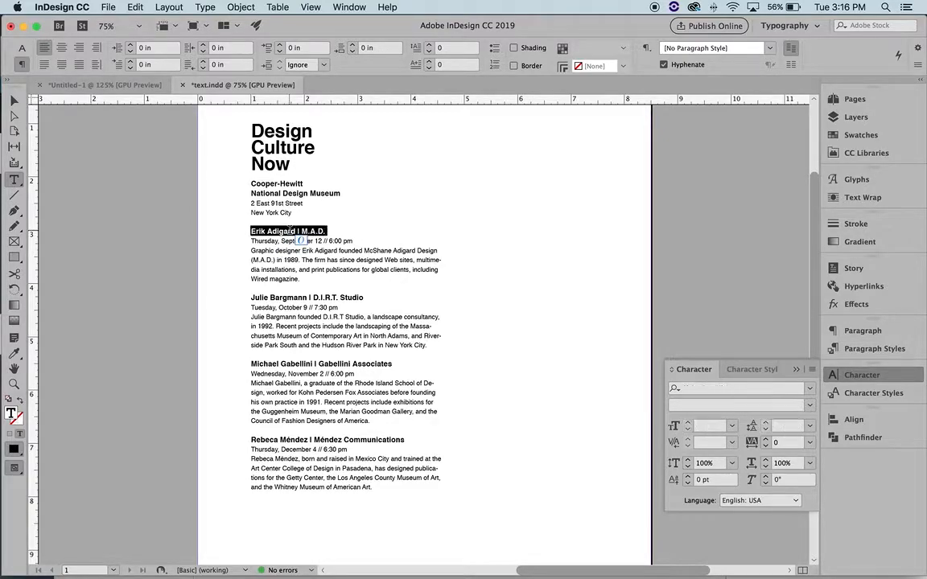
pyautogui.click(810, 392)
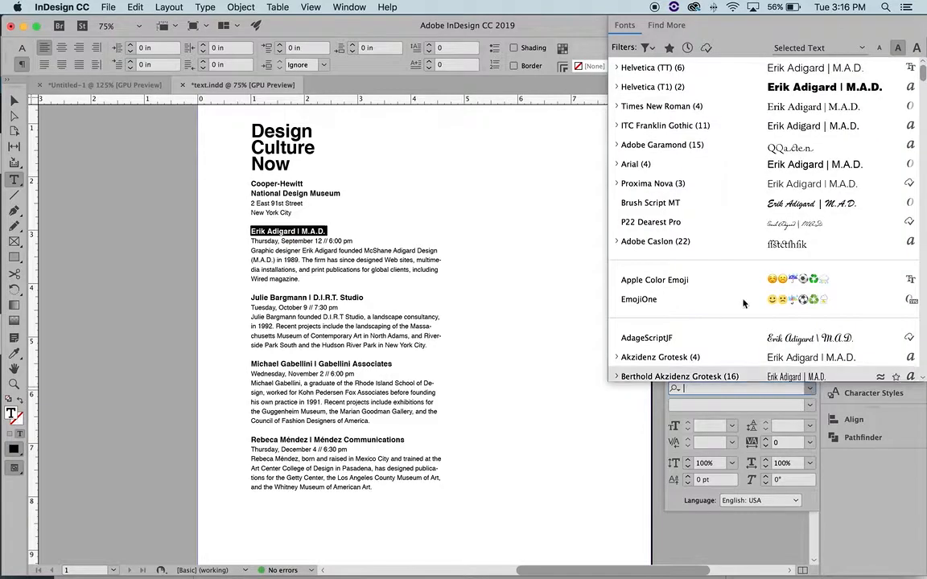
pyautogui.click(675, 88)
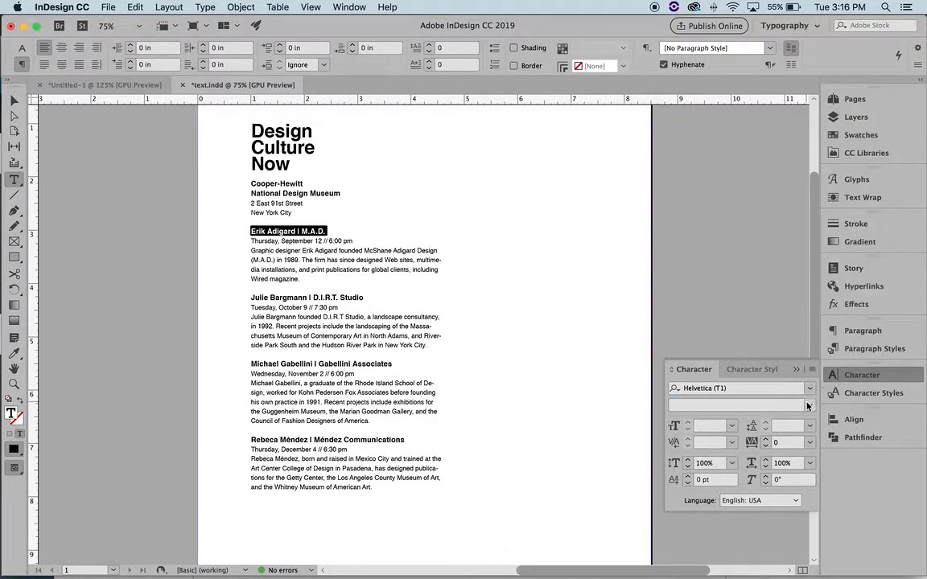
pyautogui.click(751, 369)
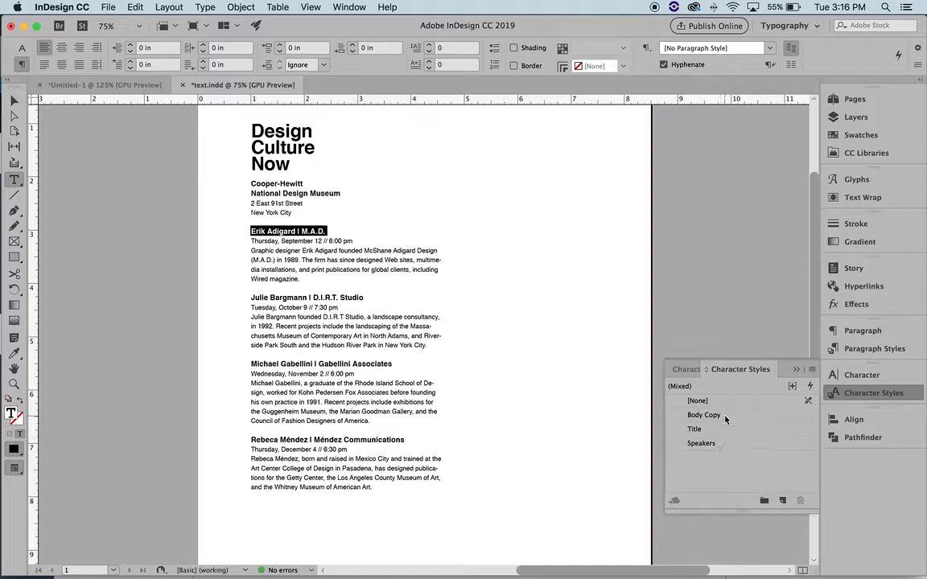
pyautogui.click(716, 447)
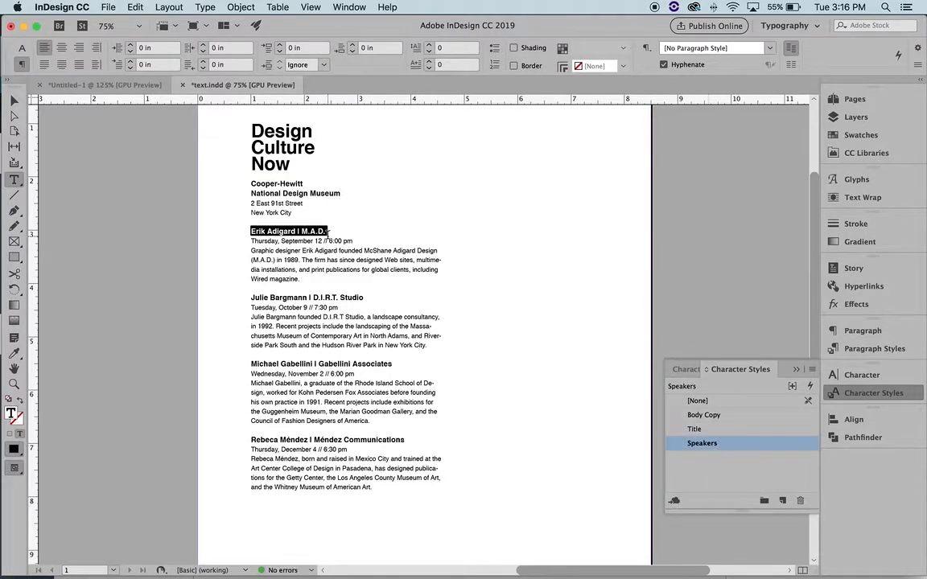
pyautogui.click(302, 222)
pyautogui.tripleClick(303, 231)
pyautogui.click(841, 375)
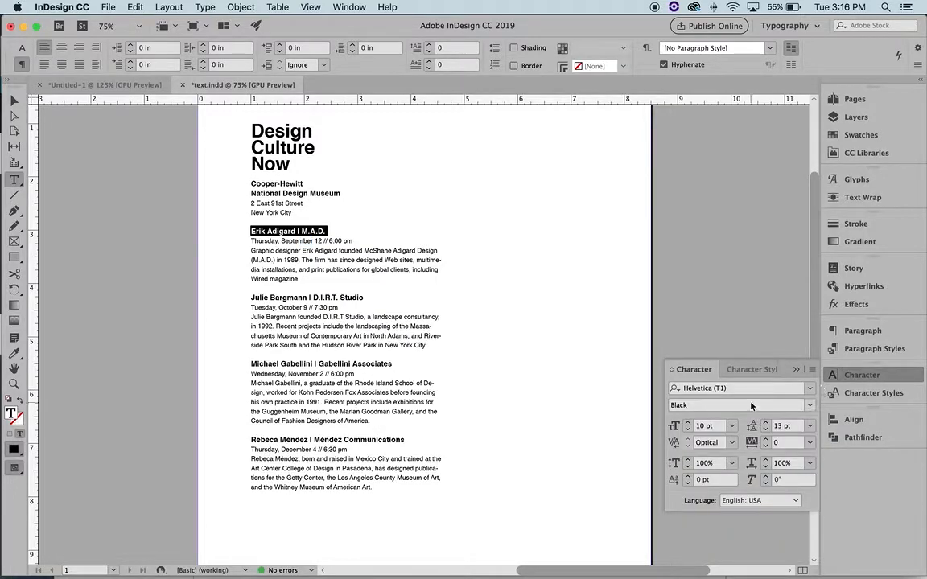
# Apply the Speakers style to the Julie Bargmann heading and the third speaker heading
pyautogui.tripleClick(310, 298)
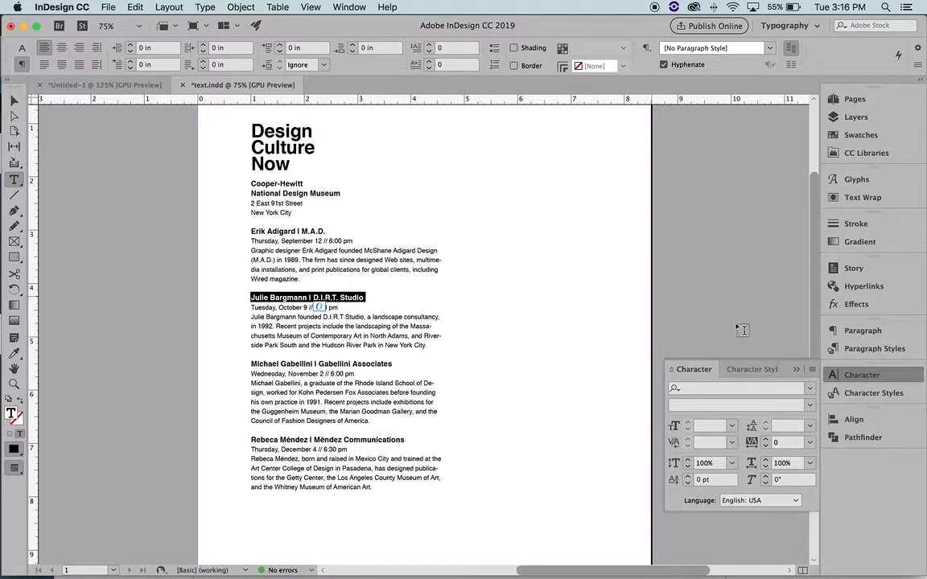
pyautogui.click(873, 393)
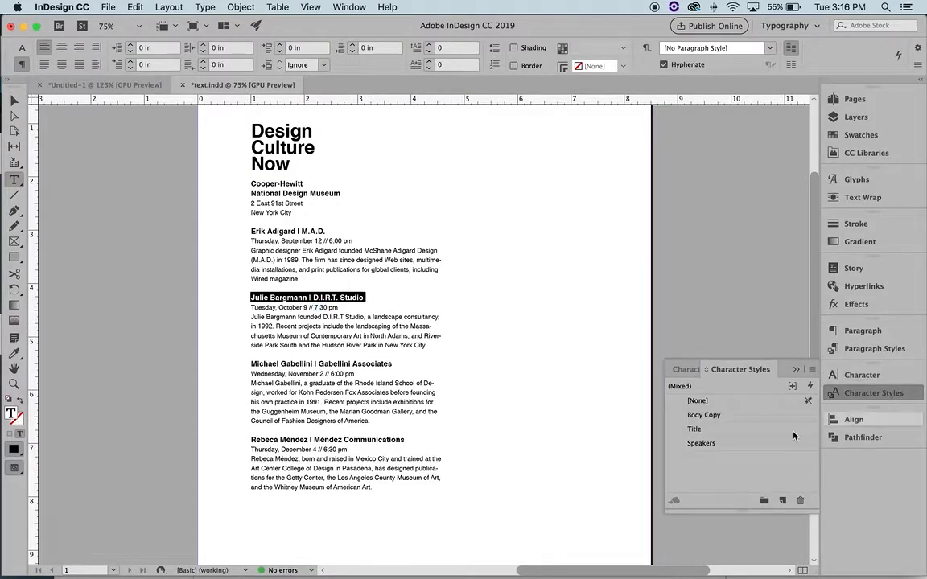
pyautogui.click(738, 445)
pyautogui.tripleClick(365, 363)
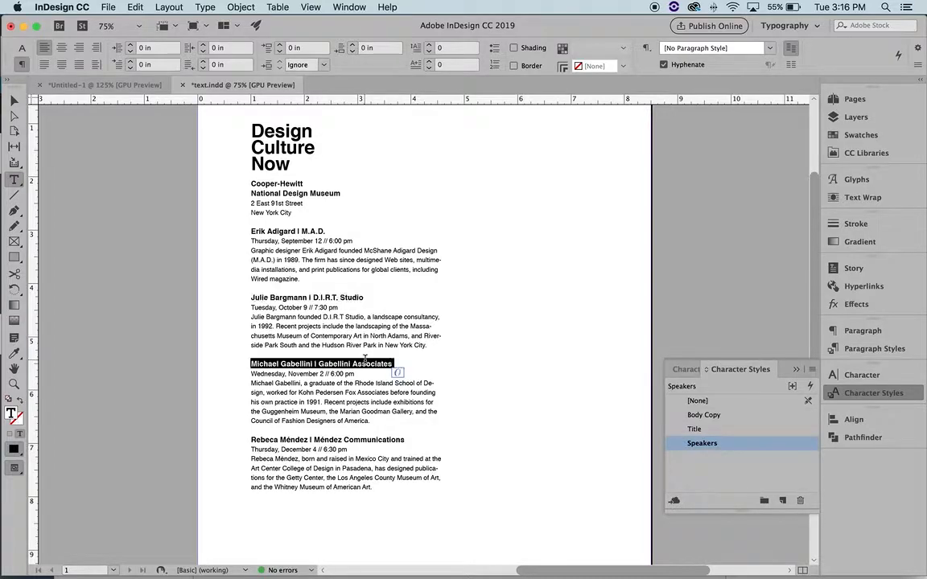
pyautogui.click(862, 375)
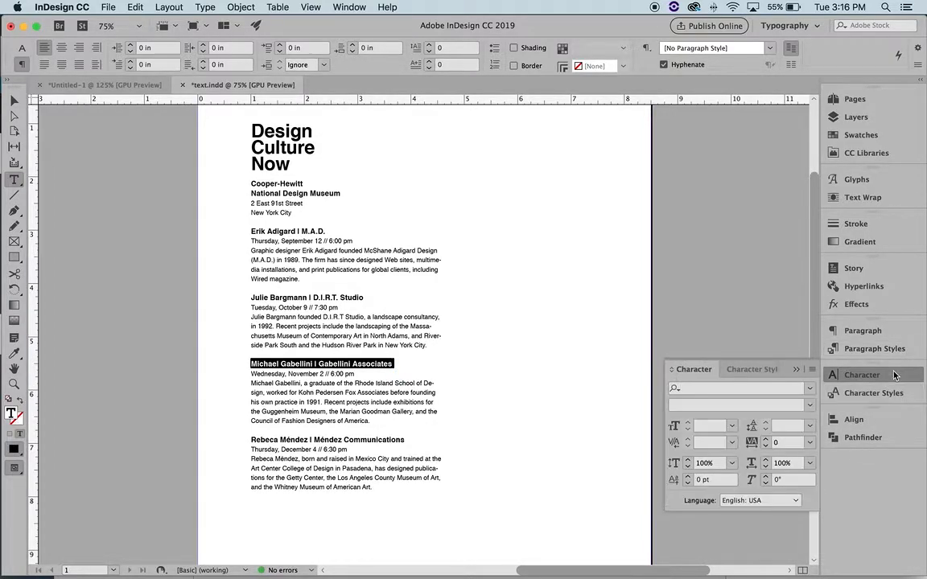
pyautogui.click(874, 393)
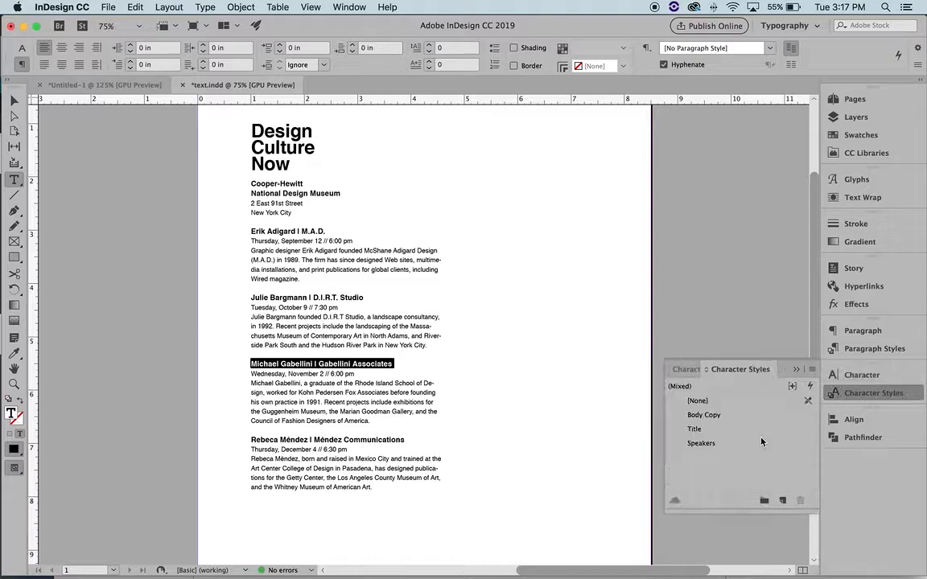
pyautogui.click(702, 444)
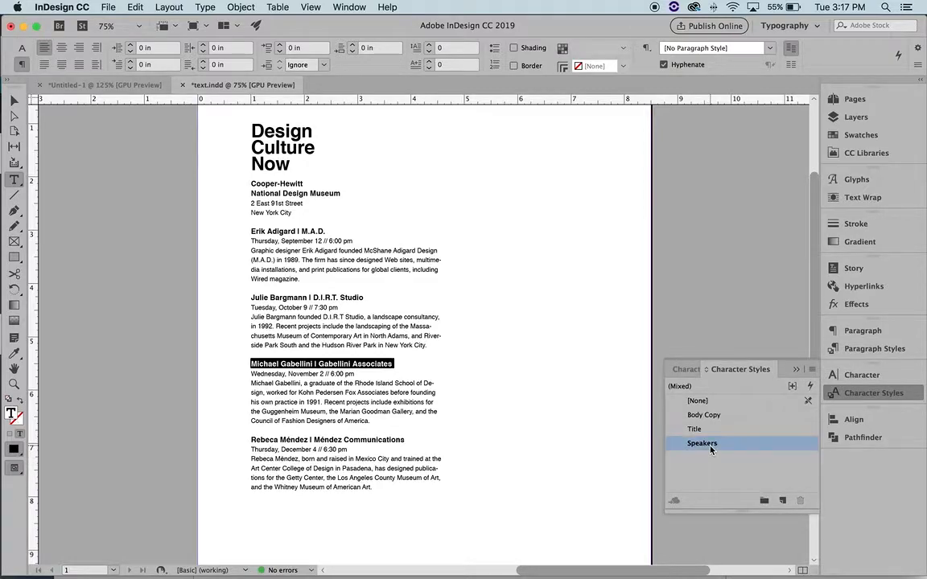
pyautogui.click(874, 375)
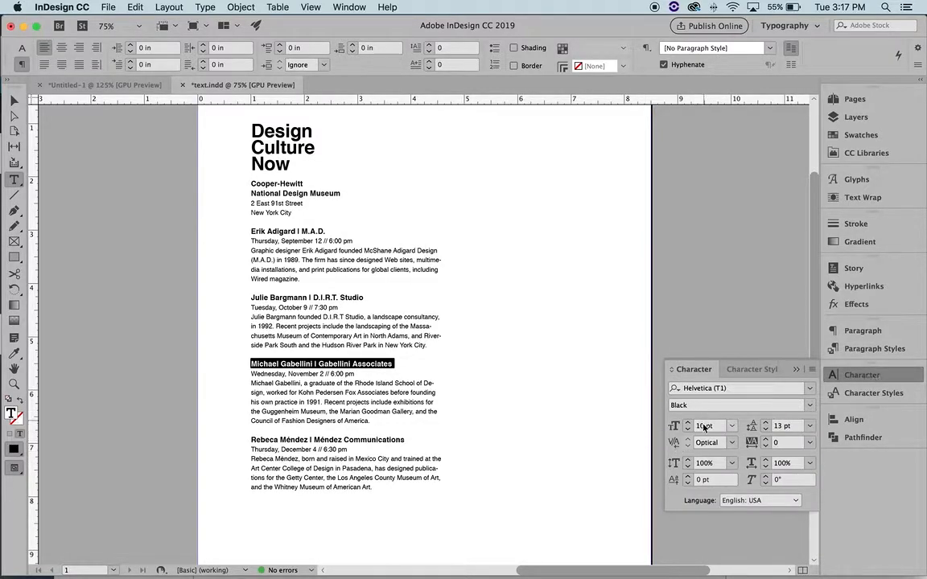
# Apply the Speakers style to the fourth speaker heading
pyautogui.moveTo(404, 441); pyautogui.dragTo(250, 440)
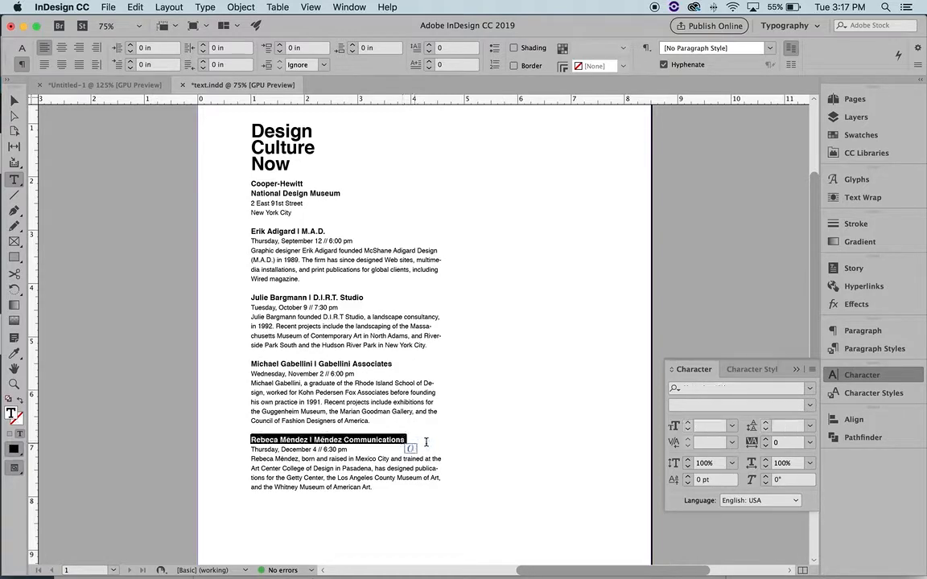
pyautogui.click(874, 393)
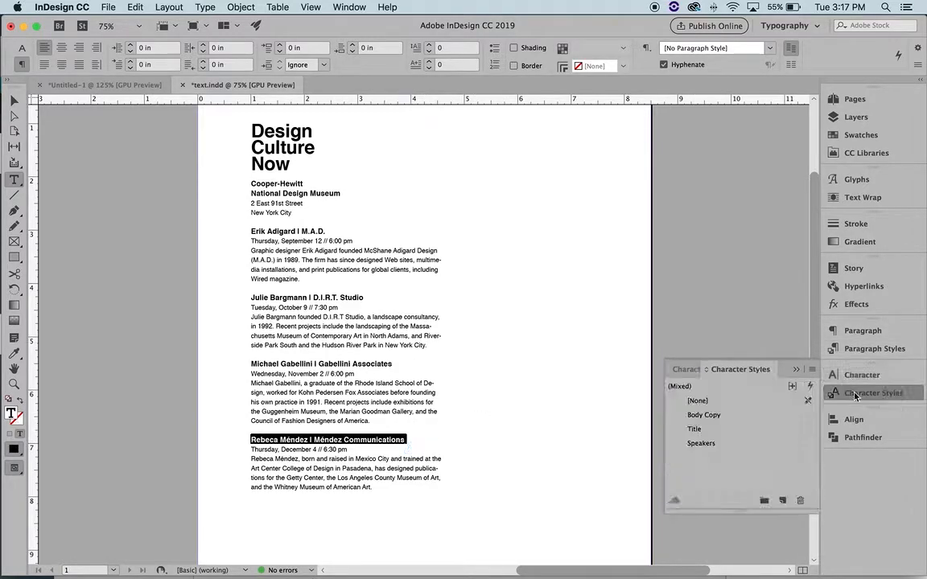
pyautogui.click(709, 444)
pyautogui.click(796, 370)
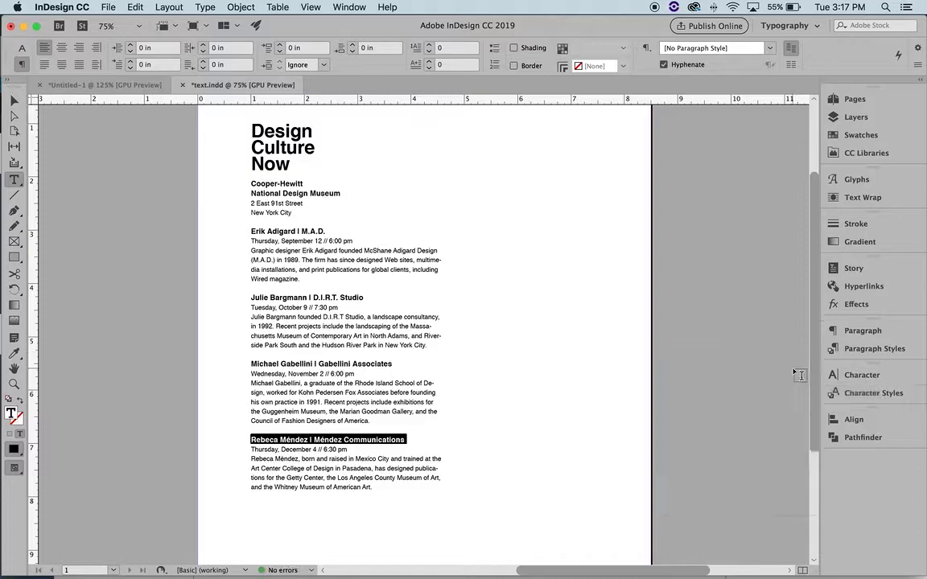
pyautogui.click(322, 234)
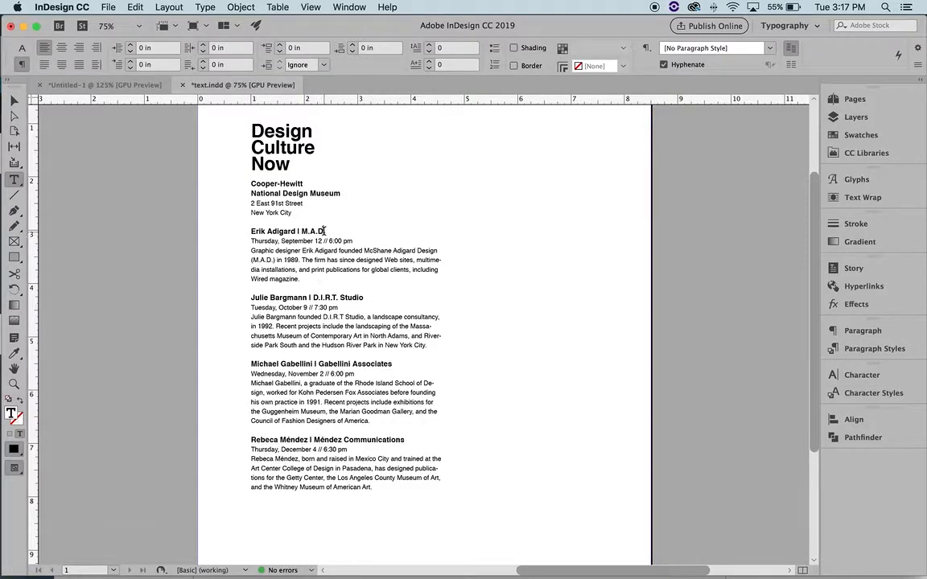
# Raise the Speakers style's size from 10 pt to 11 pt, keeping 13 pt leading
pyautogui.tripleClick(321, 231)
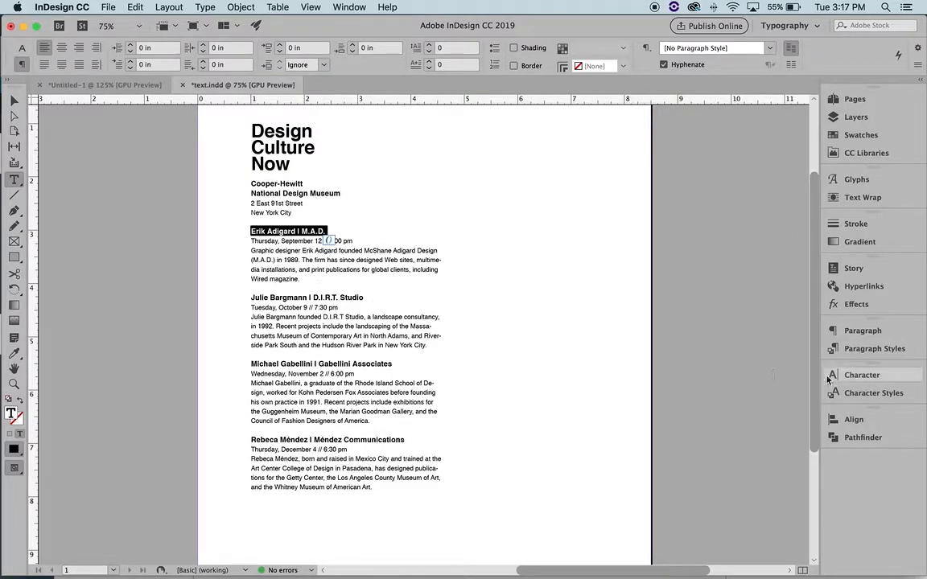
pyautogui.click(865, 393)
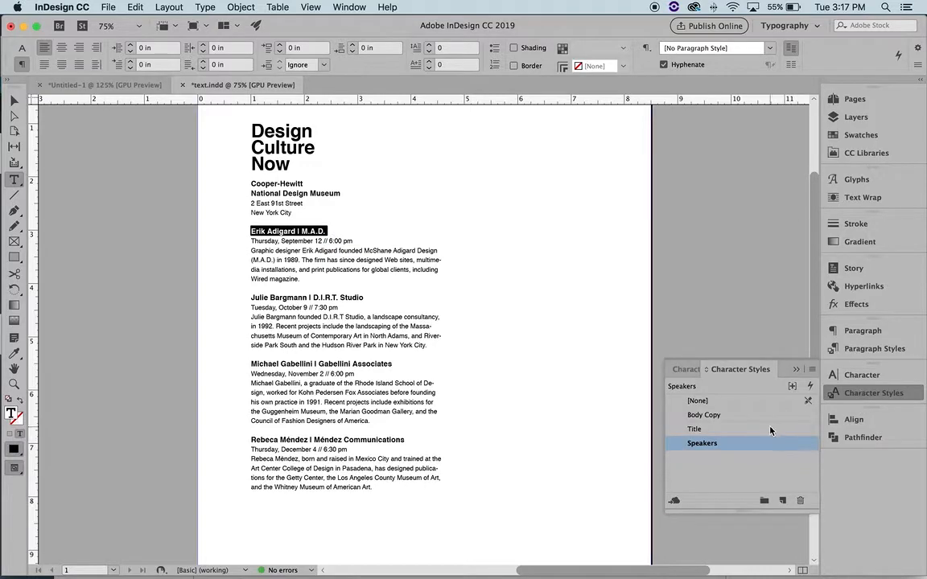
pyautogui.doubleClick(734, 445)
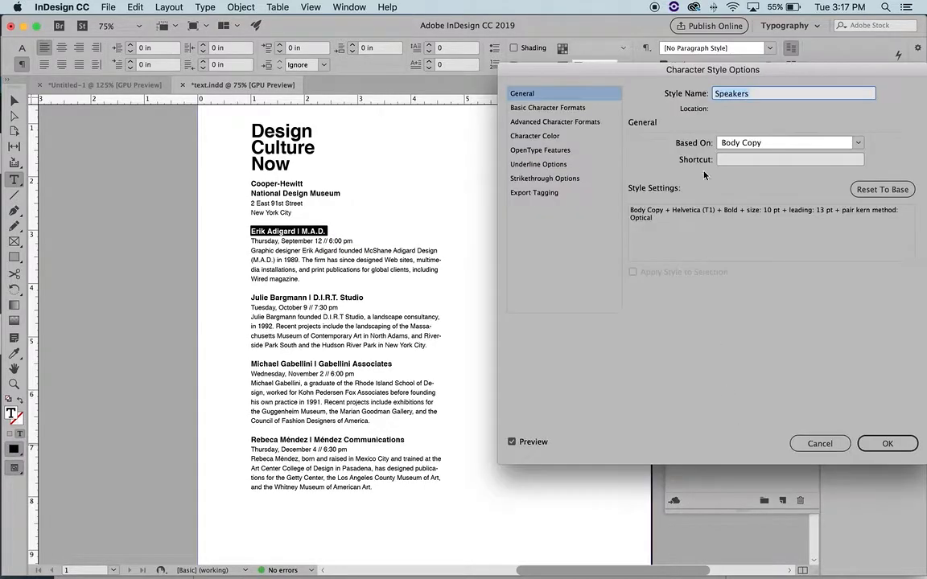
pyautogui.click(563, 107)
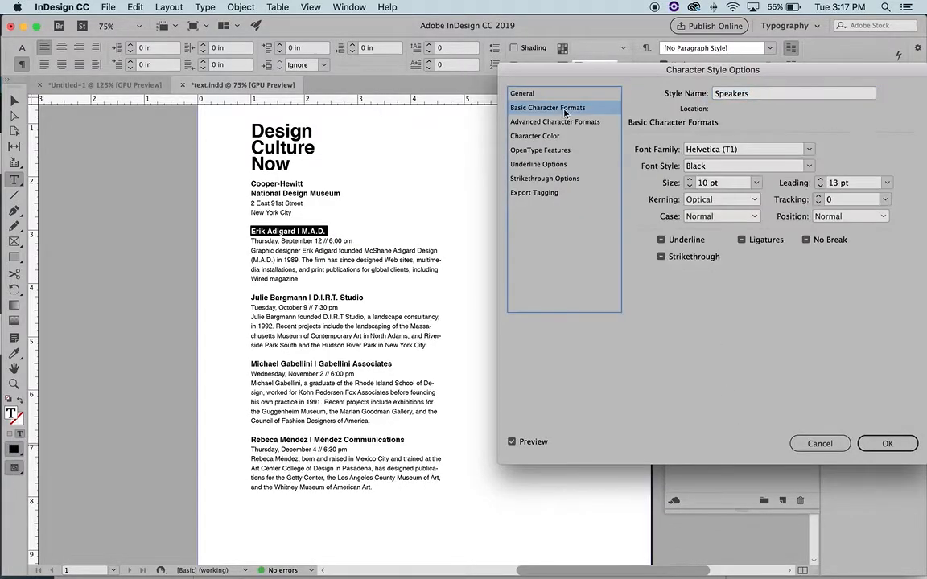
pyautogui.click(688, 181)
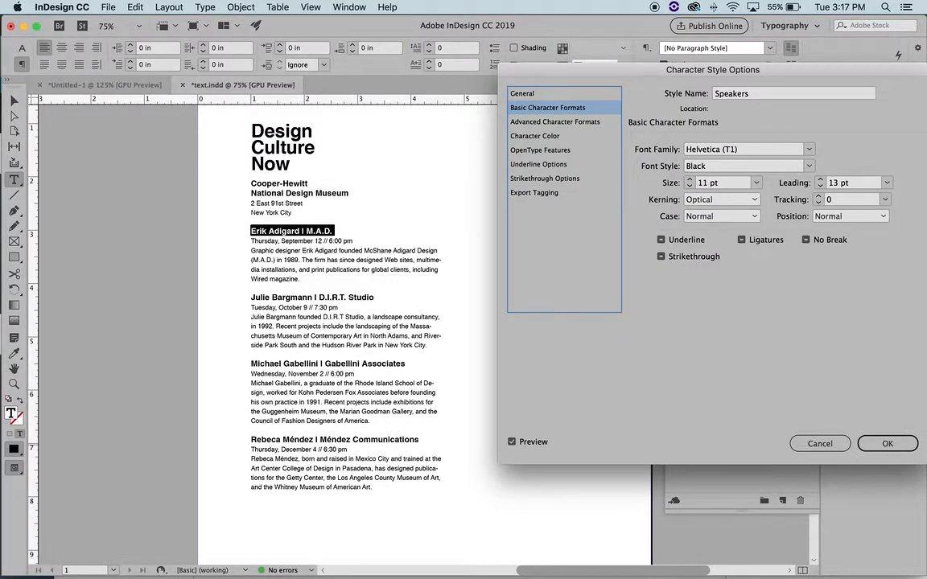
pyautogui.click(887, 453)
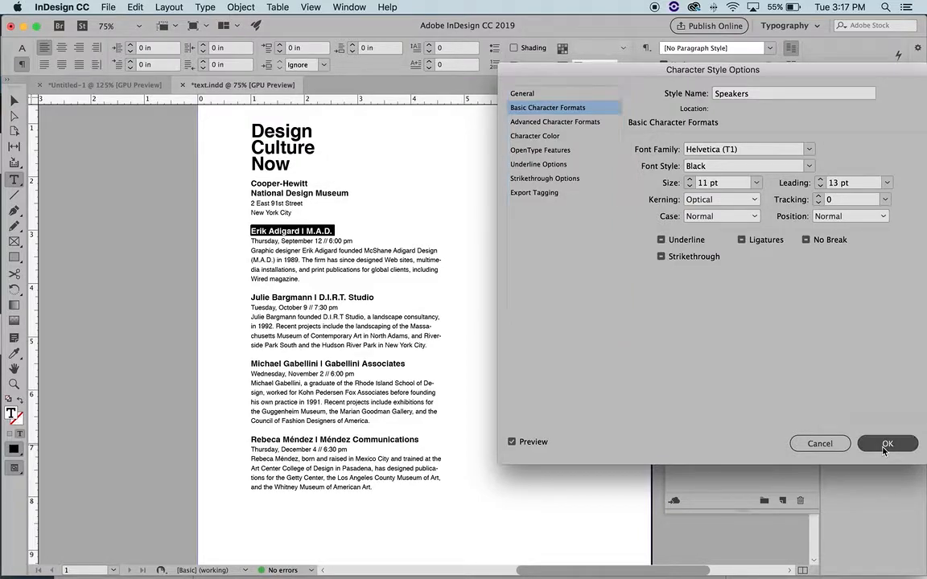
pyautogui.click(884, 447)
pyautogui.click(798, 369)
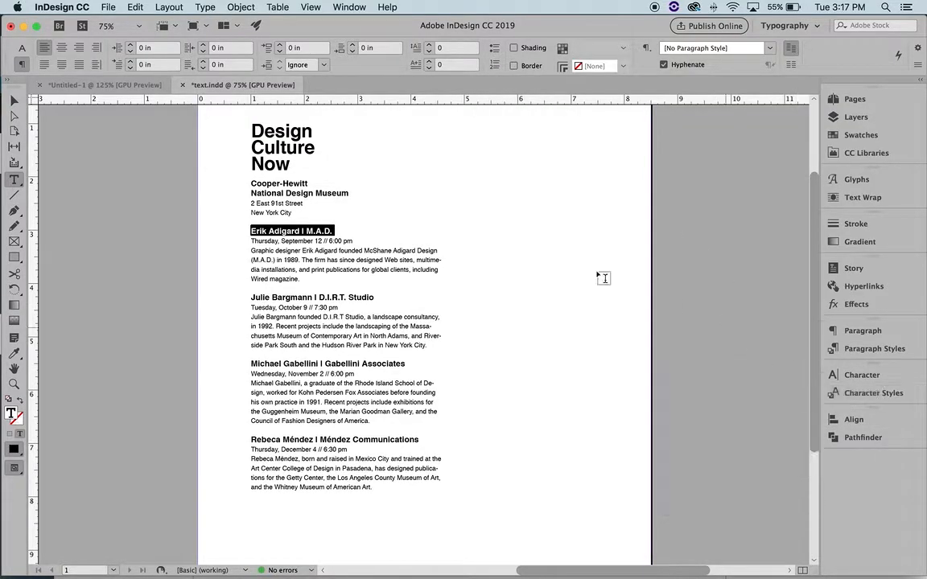
# Create a new character style named 'Date & Time' from the first date line
pyautogui.click(316, 231)
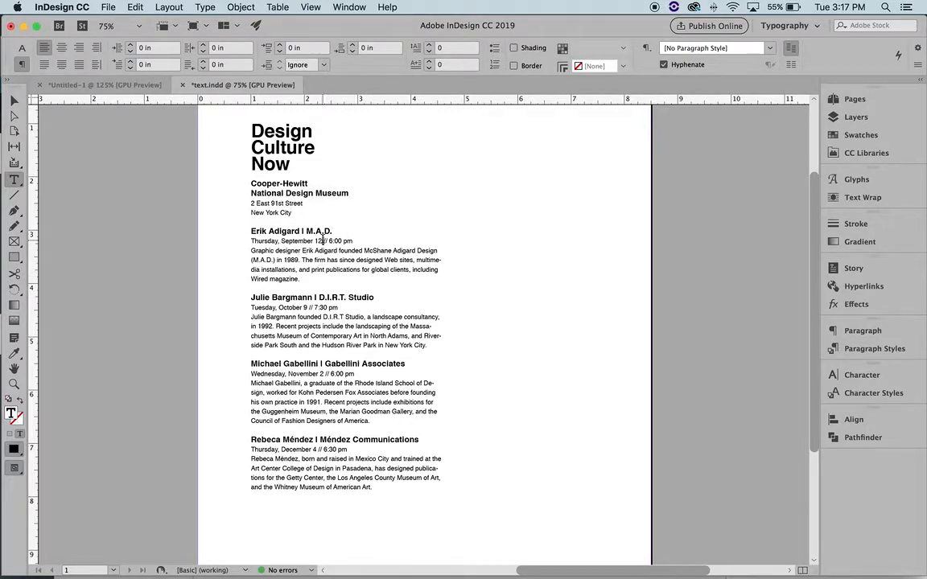
pyautogui.tripleClick(325, 241)
pyautogui.click(873, 393)
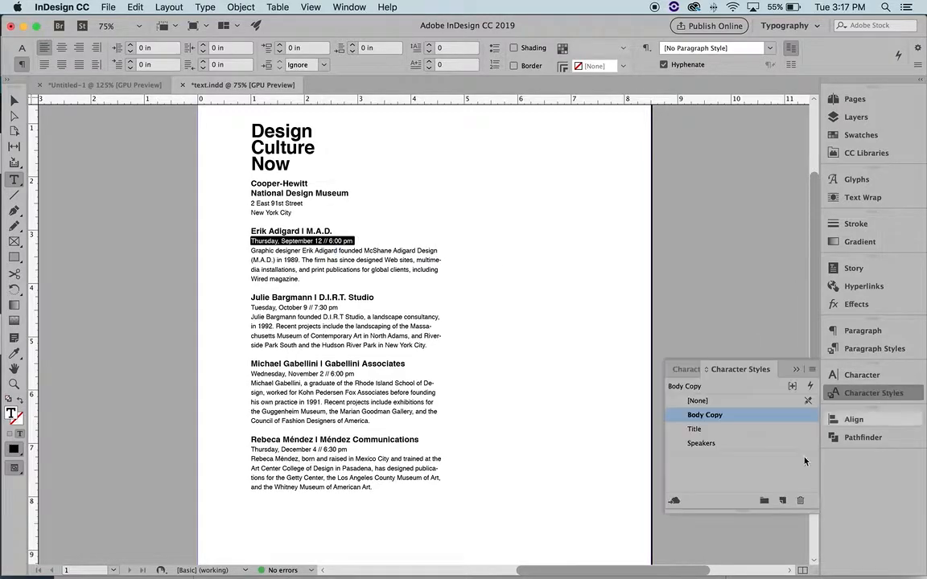
pyautogui.click(782, 500)
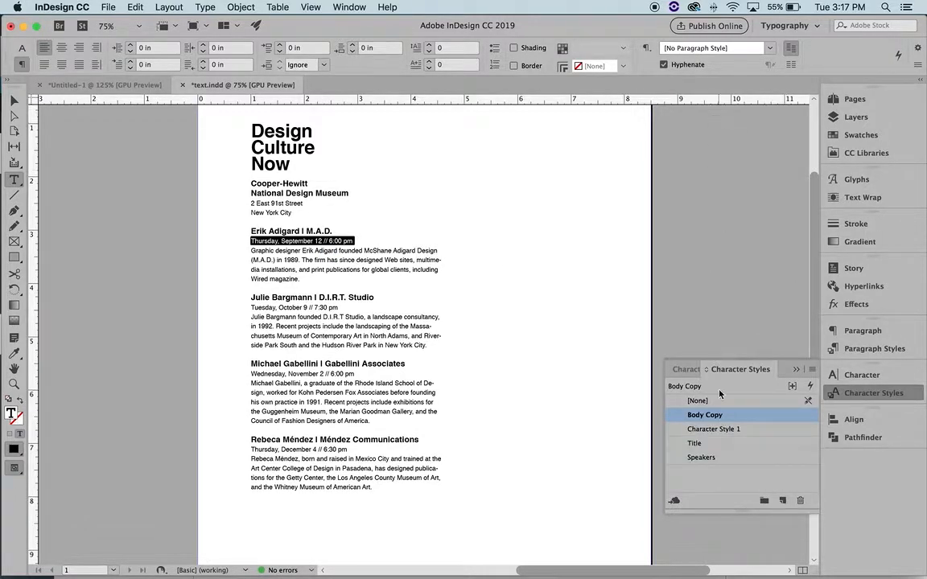
pyautogui.doubleClick(742, 431)
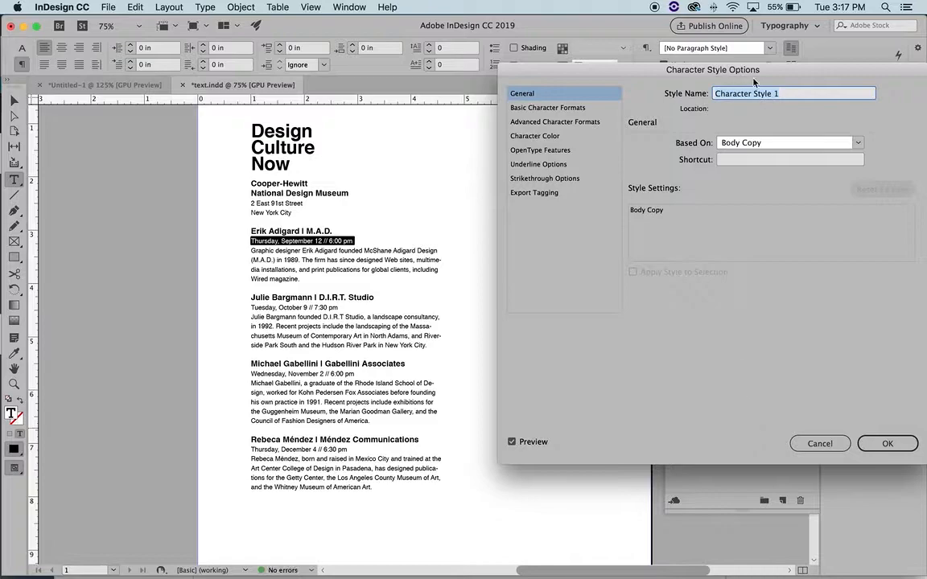
pyautogui.write('D')
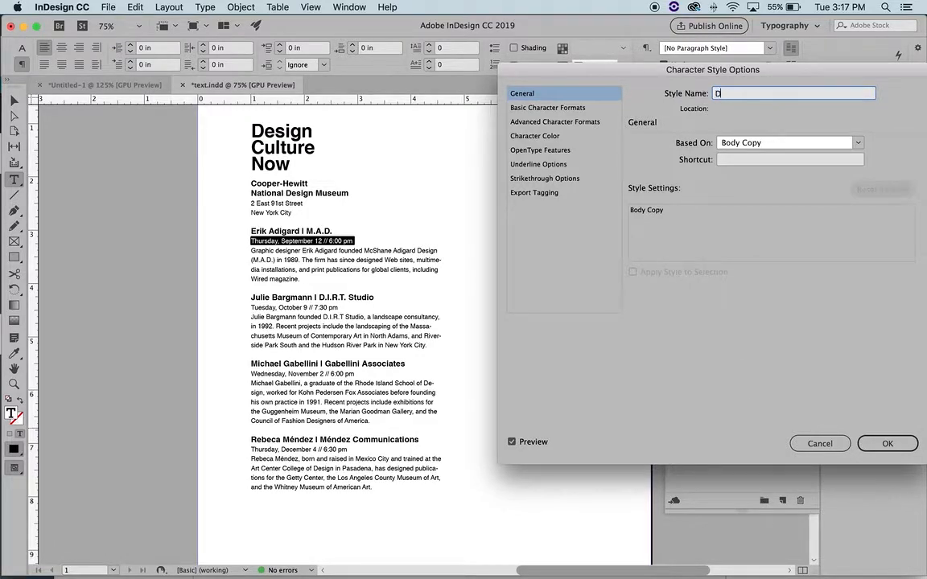
pyautogui.write('ate & Time')
# Set the Date & Time style's font style to Bold and confirm it
pyautogui.click(587, 108)
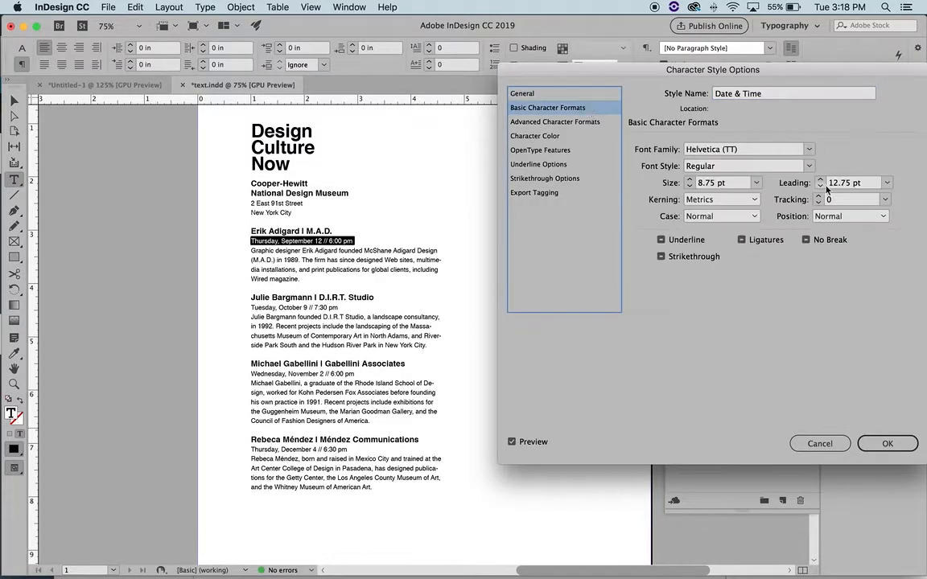
pyautogui.click(807, 167)
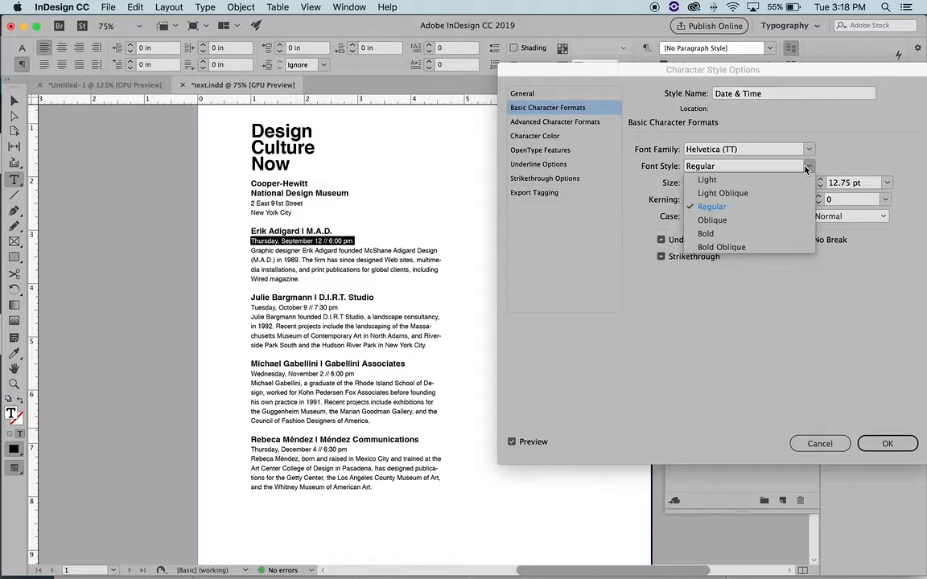
pyautogui.click(712, 220)
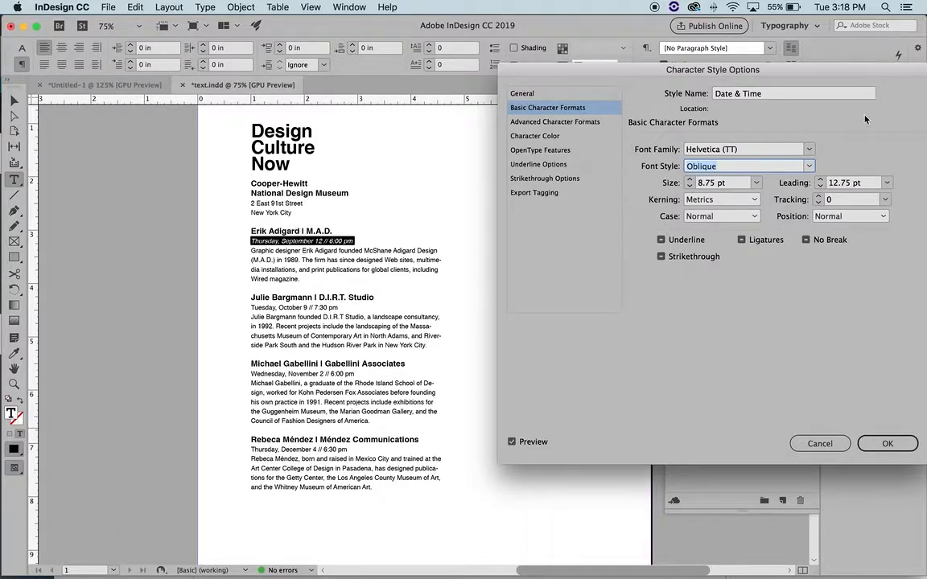
pyautogui.click(809, 167)
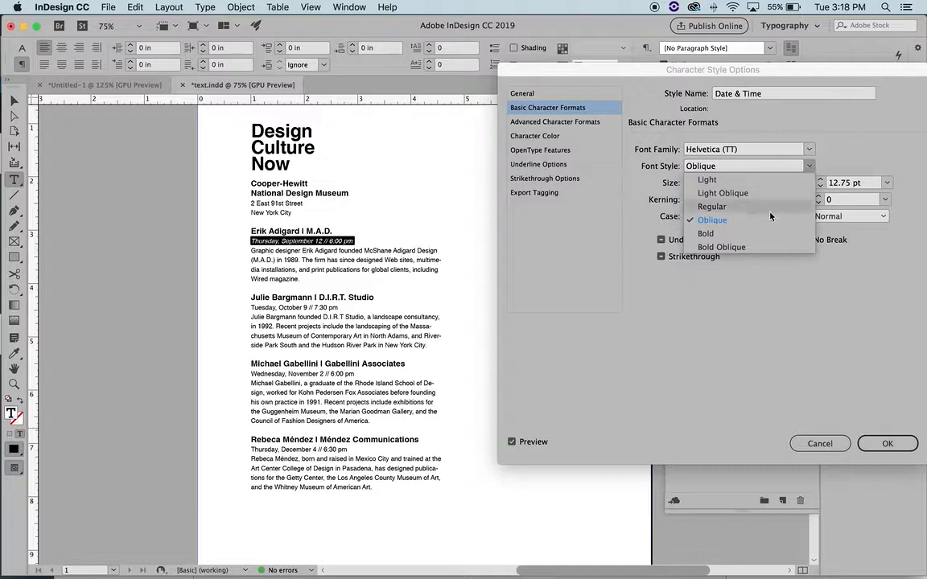
pyautogui.click(734, 247)
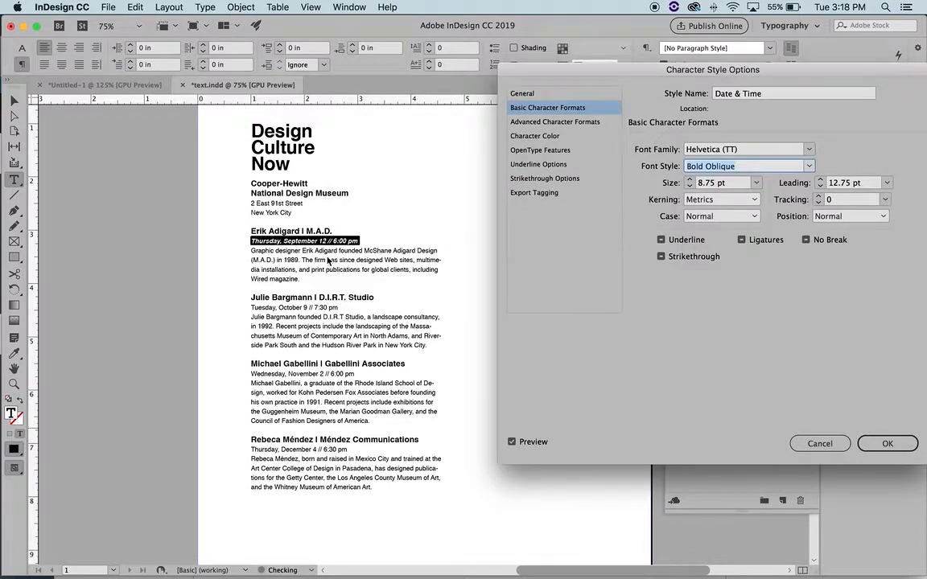
pyautogui.click(808, 167)
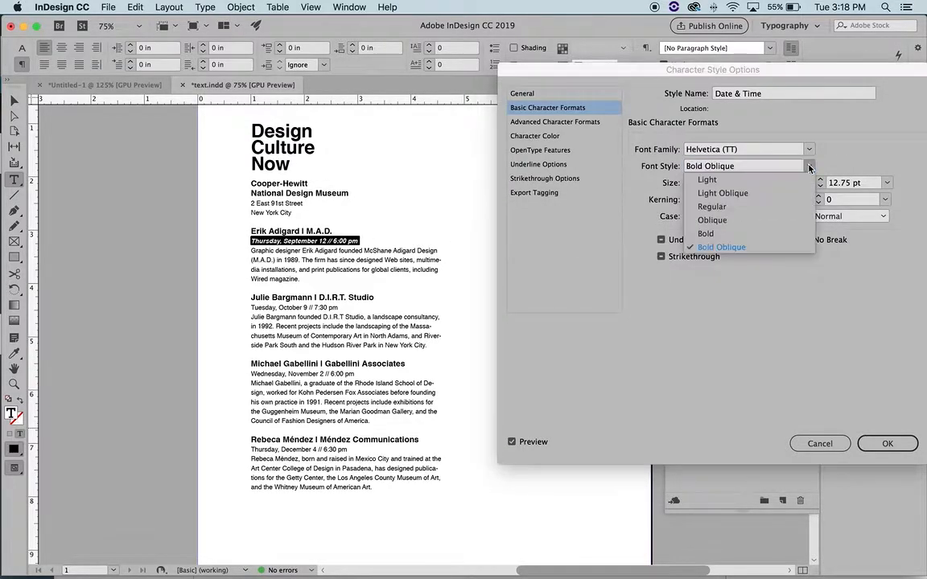
pyautogui.click(720, 235)
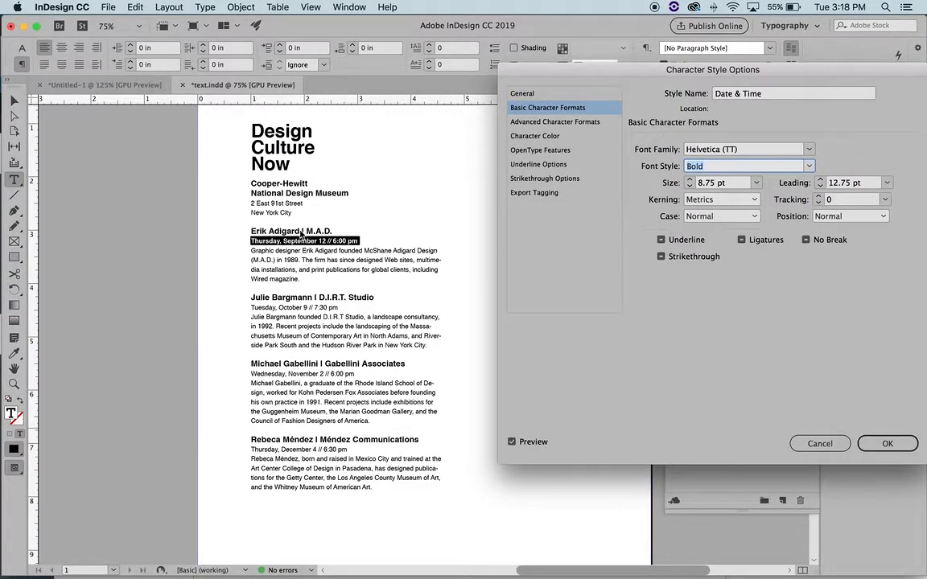
pyautogui.click(895, 443)
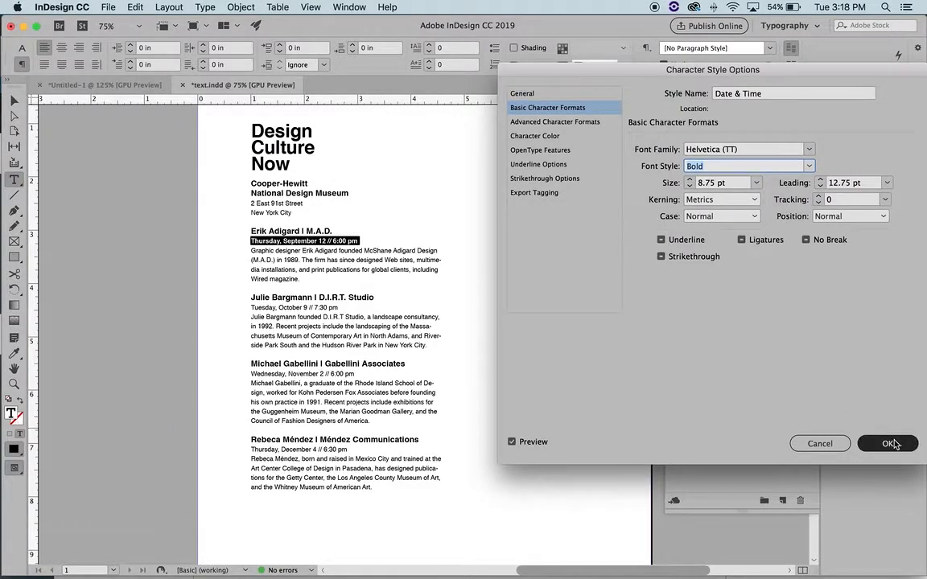
pyautogui.click(361, 251)
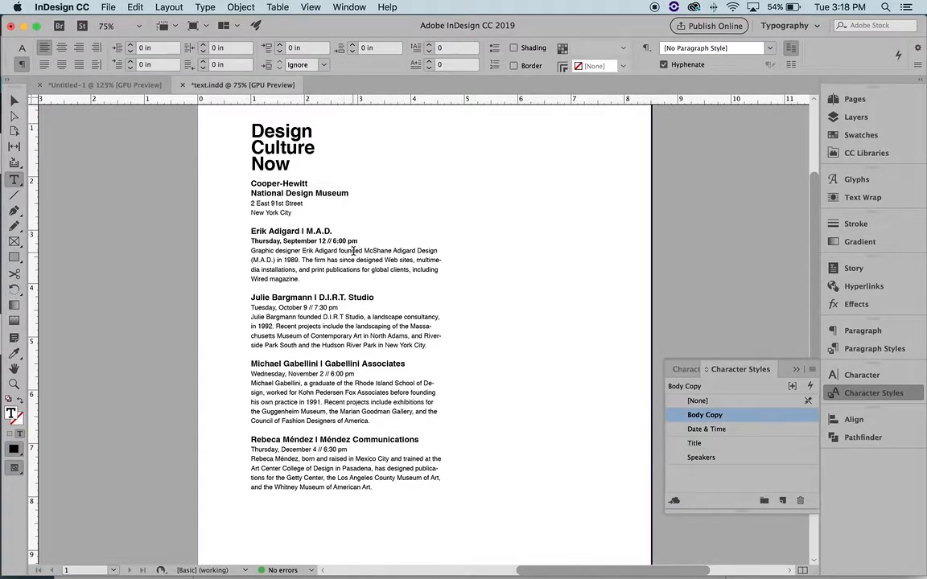
# Zoom to 100% to inspect the bold September 12 date line, then return to 75%
pyautogui.keyDown('super'); pyautogui.click(484, 249); pyautogui.keyUp('super')
pyautogui.press('z')
pyautogui.click(368, 265)
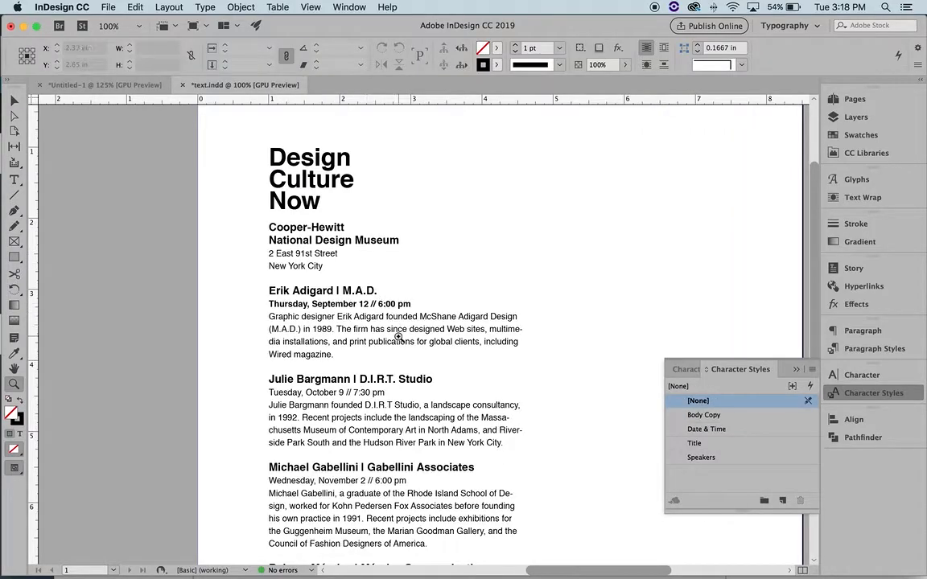
pyautogui.scroll(-4, 359, 304)
pyautogui.hscroll(2, 359, 304)
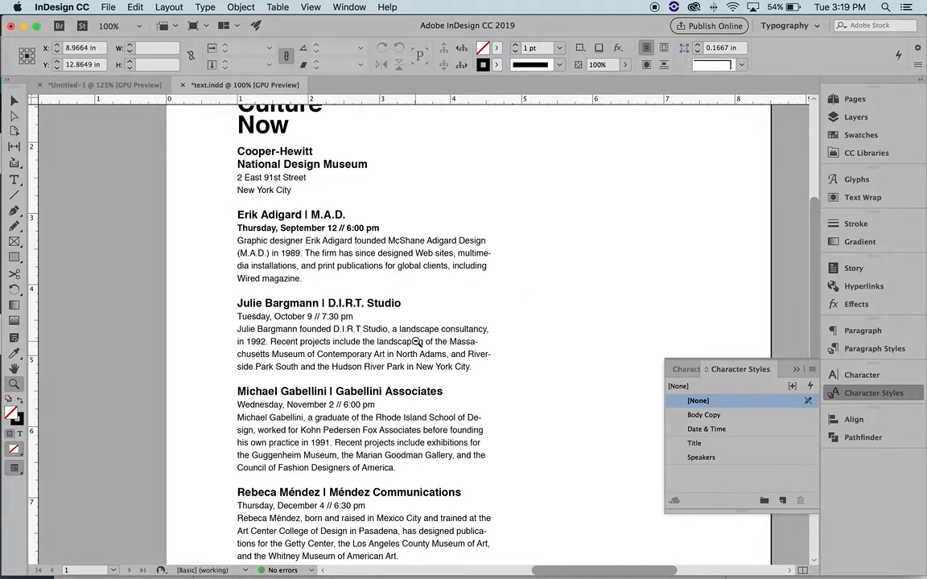
pyautogui.press('super+minus')
# Apply the Date & Time style to the October 9, November 2 and December 4 date lines
pyautogui.press('t')
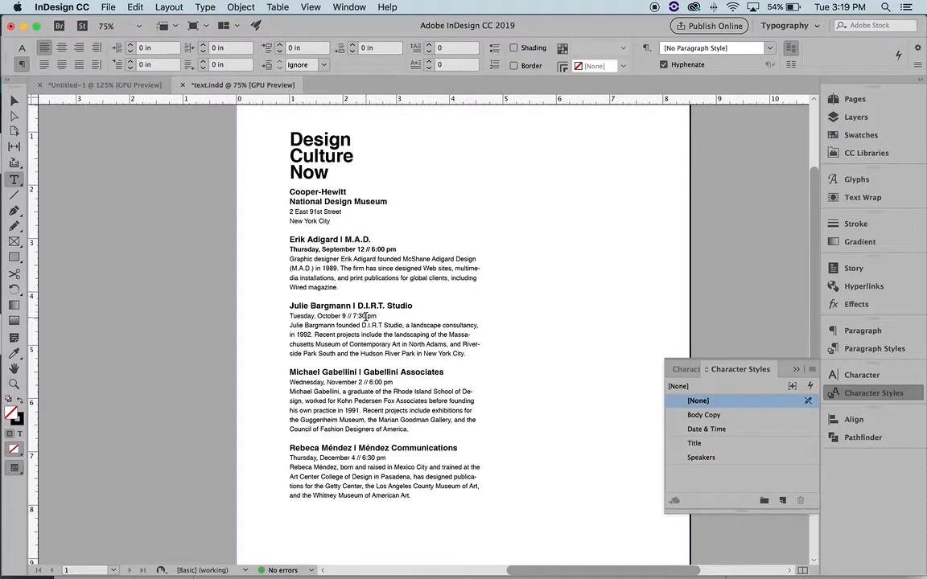
pyautogui.tripleClick(366, 316)
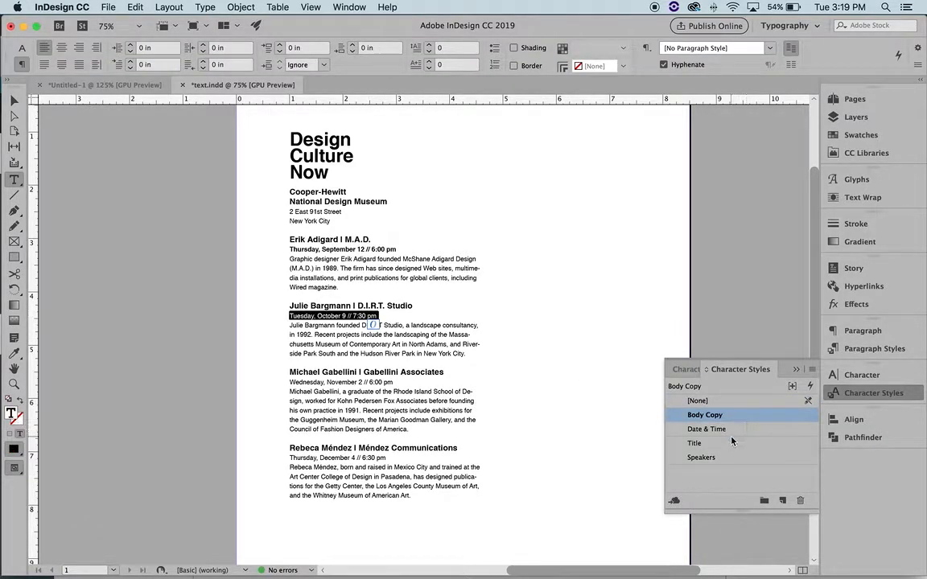
pyautogui.click(706, 429)
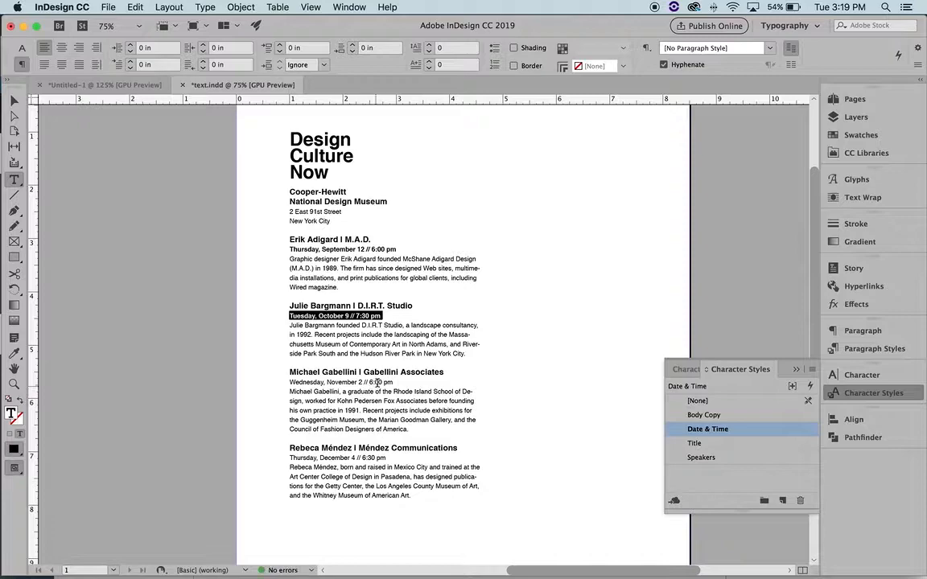
pyautogui.click(378, 382)
pyautogui.tripleClick(378, 382)
pyautogui.click(707, 429)
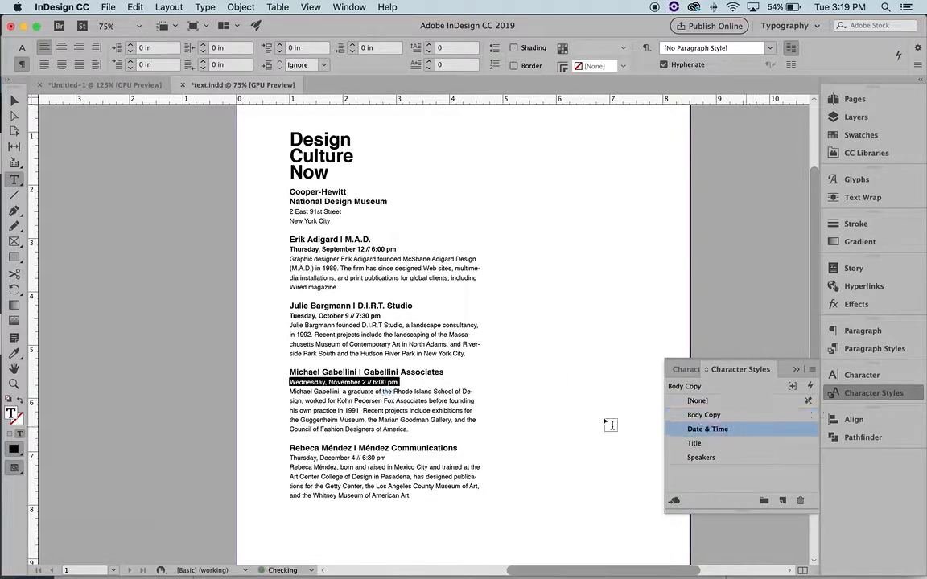
pyautogui.click(338, 458)
pyautogui.tripleClick(338, 458)
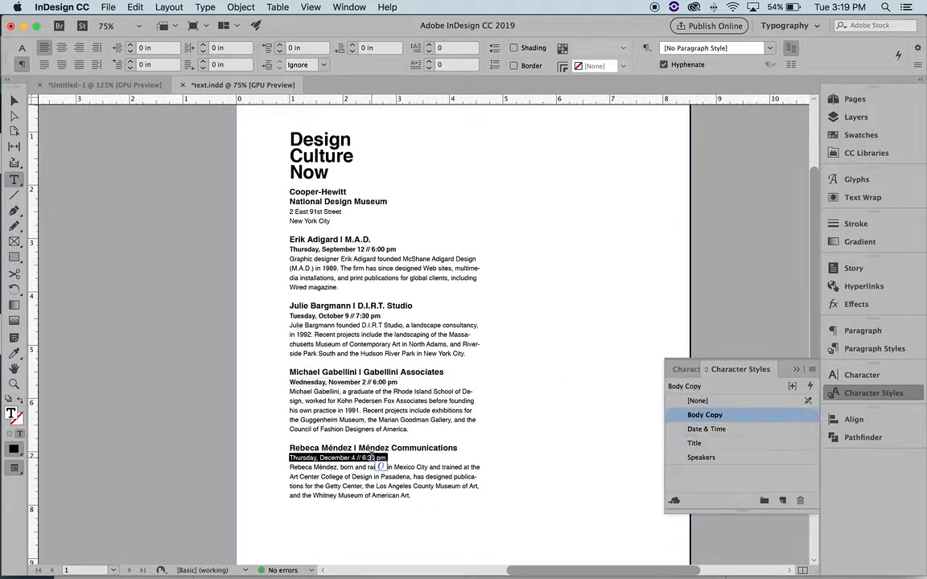
pyautogui.click(734, 428)
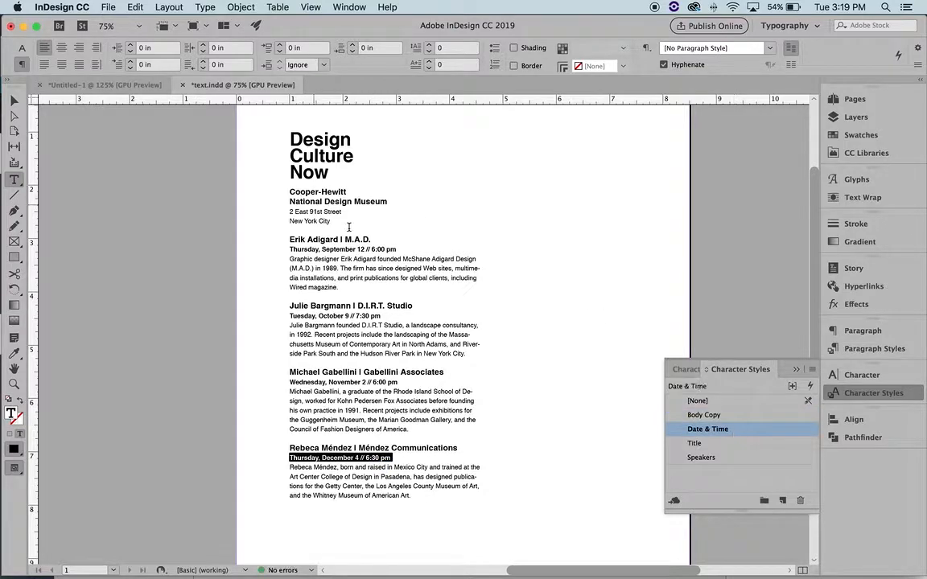
pyautogui.click(395, 242)
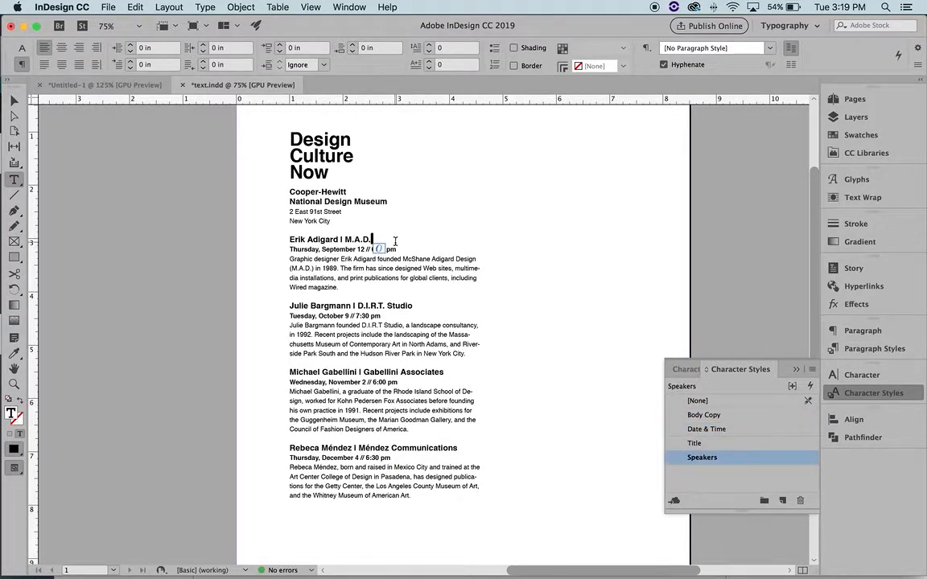
pyautogui.scroll(-1, 602, 253)
pyautogui.hscroll(2, 602, 253)
pyautogui.scroll(2, 602, 254)
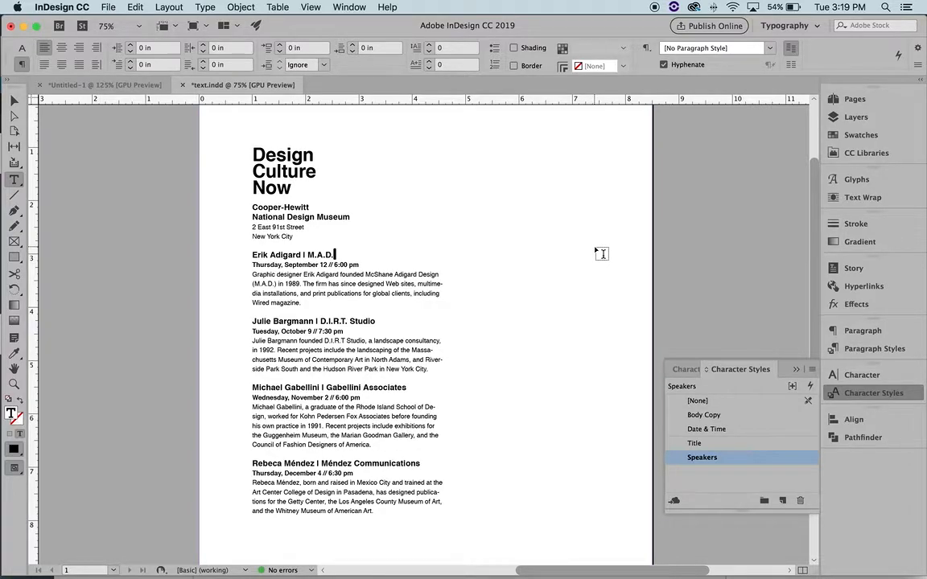
# Raise the Date & Time style's size from 8.75 to 9 pt, keeping leading at 12.75 pt
pyautogui.tripleClick(351, 265)
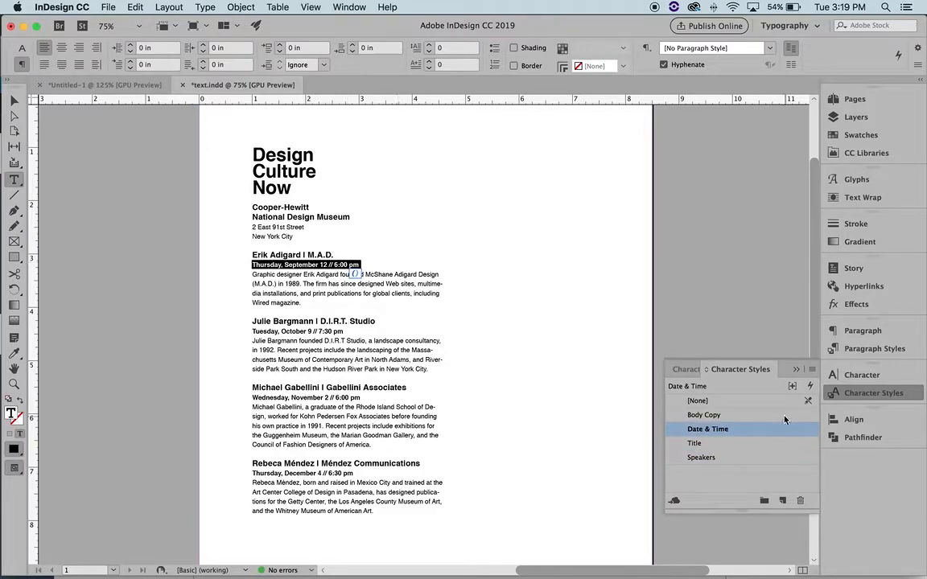
pyautogui.doubleClick(760, 431)
pyautogui.click(547, 107)
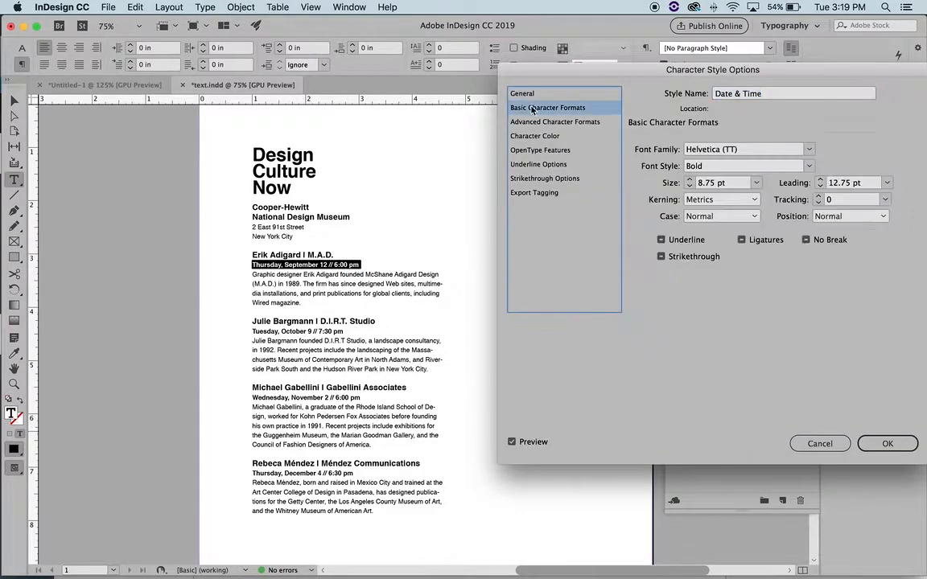
pyautogui.click(690, 180)
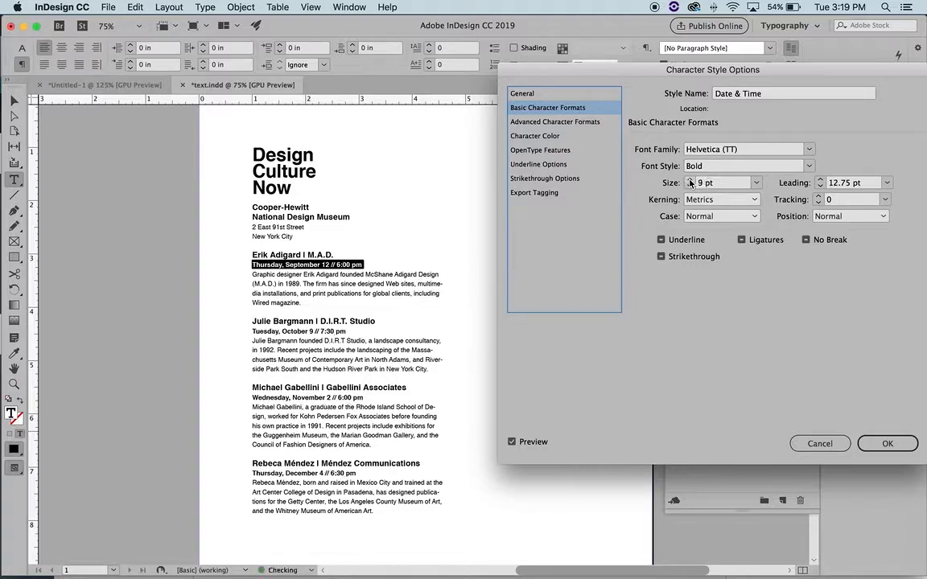
pyautogui.click(819, 180)
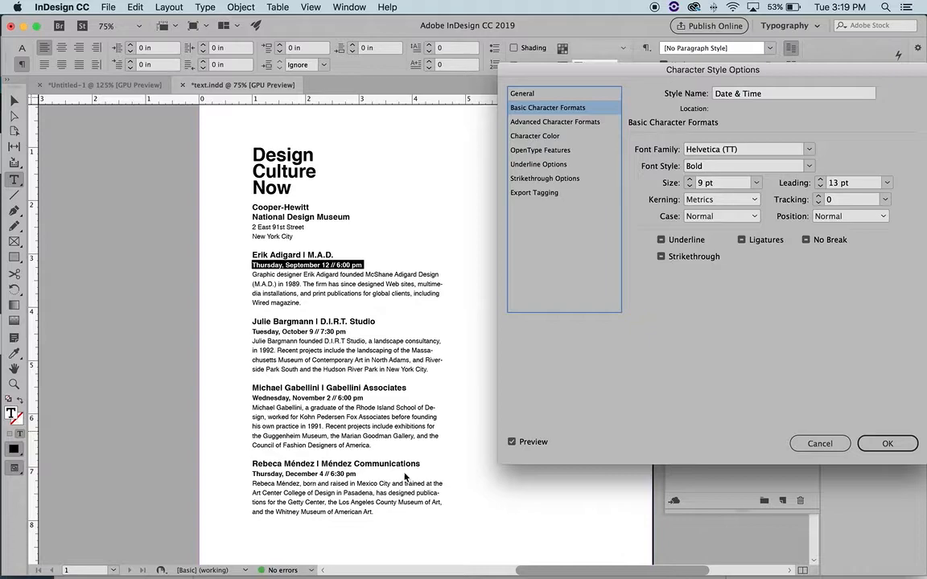
pyautogui.click(805, 181)
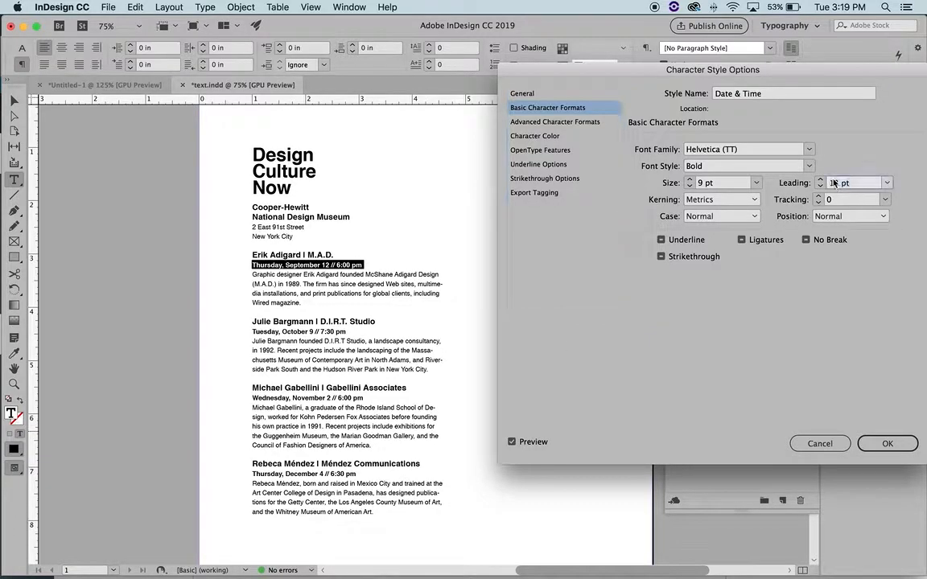
pyautogui.write('12.75')
pyautogui.click(851, 202)
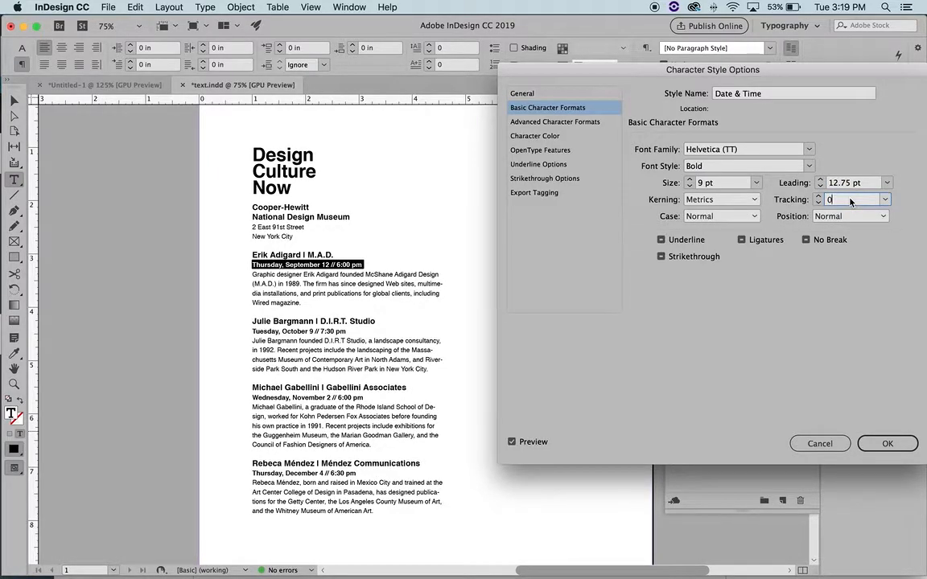
pyautogui.click(724, 183)
pyautogui.click(889, 451)
pyautogui.click(335, 264)
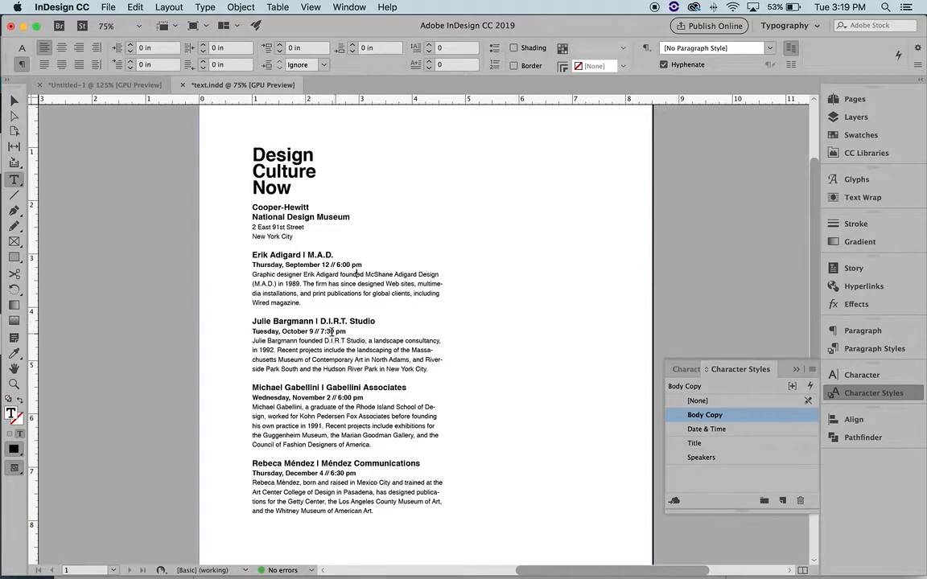
# Verify the September 12, November 2 and December 4 date lines show Helvetica Bold 9 pt on 12.75 pt
pyautogui.tripleClick(342, 398)
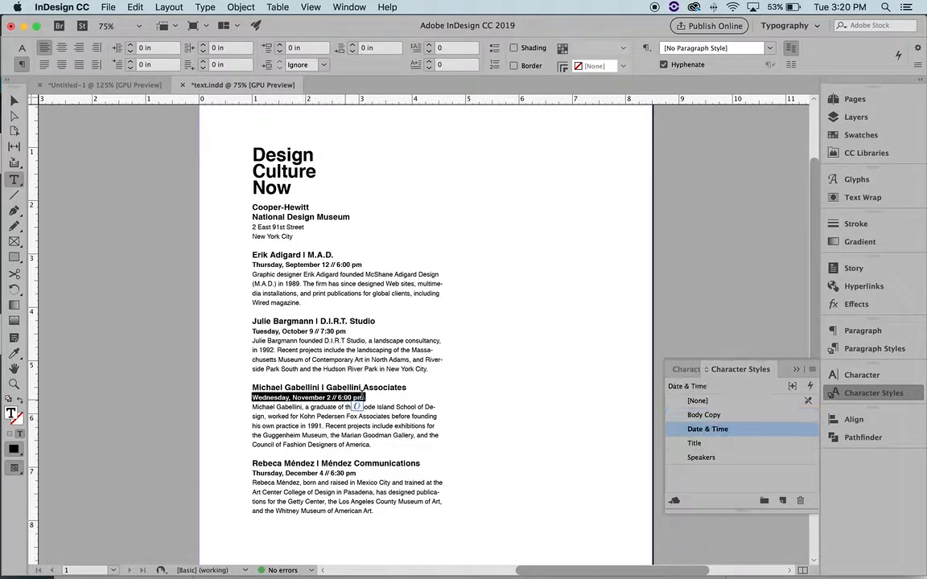
pyautogui.click(855, 376)
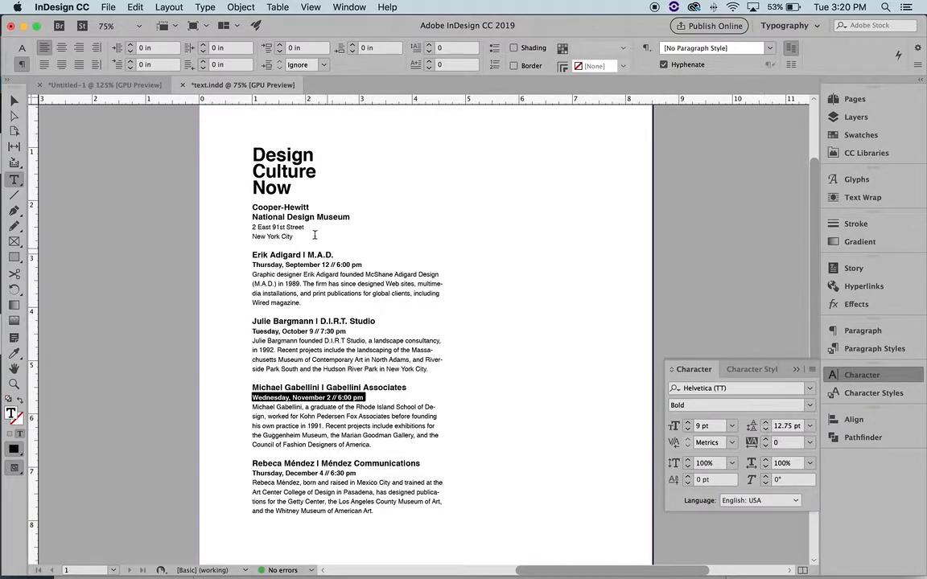
pyautogui.tripleClick(325, 265)
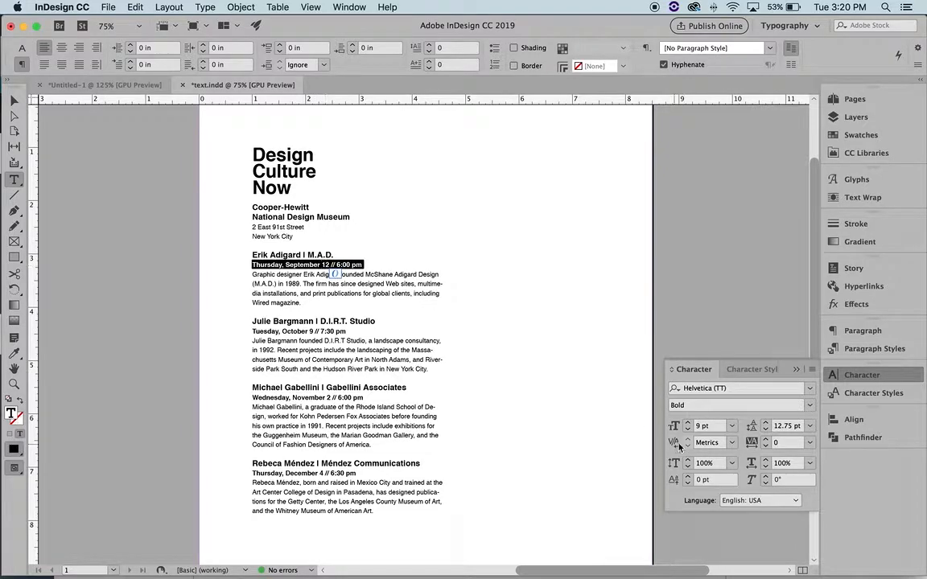
pyautogui.tripleClick(310, 398)
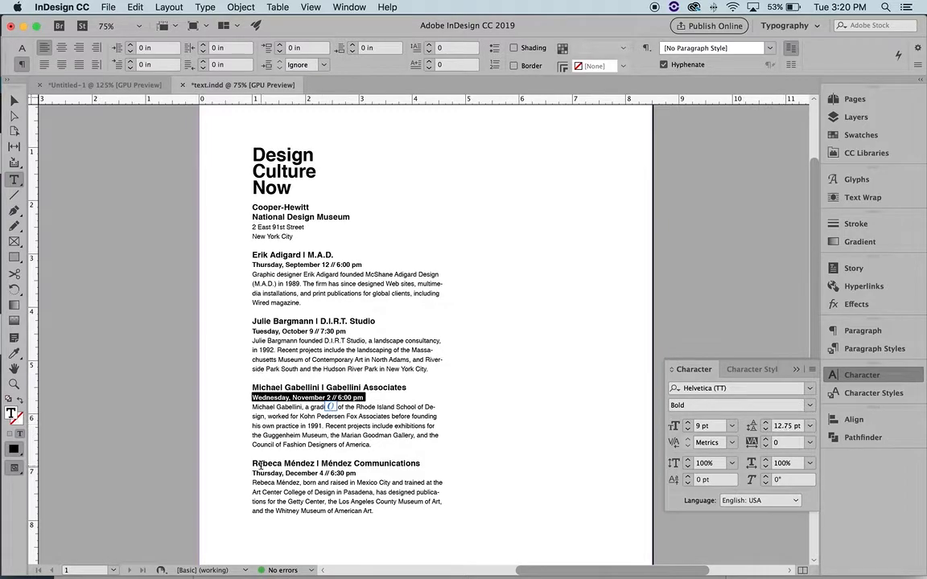
pyautogui.tripleClick(287, 473)
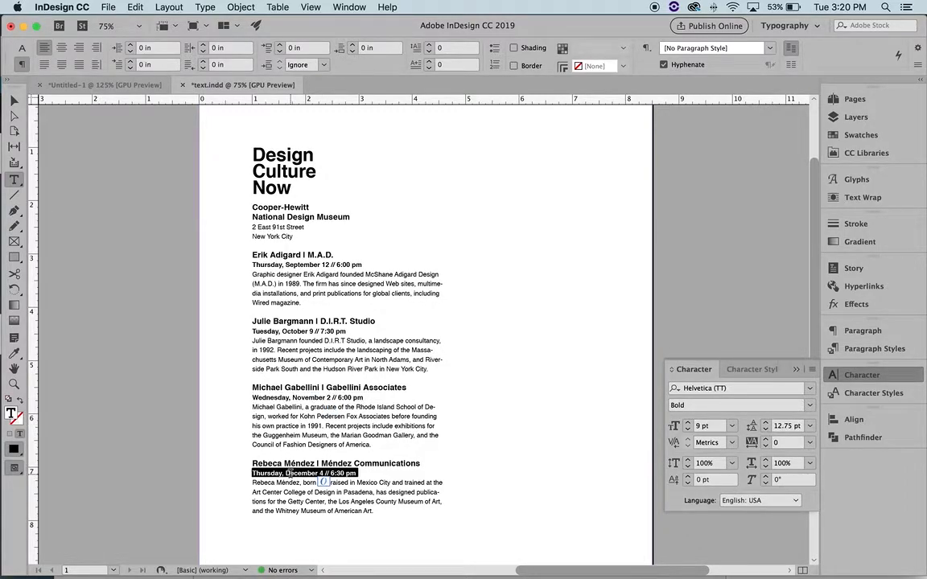
pyautogui.click(336, 330)
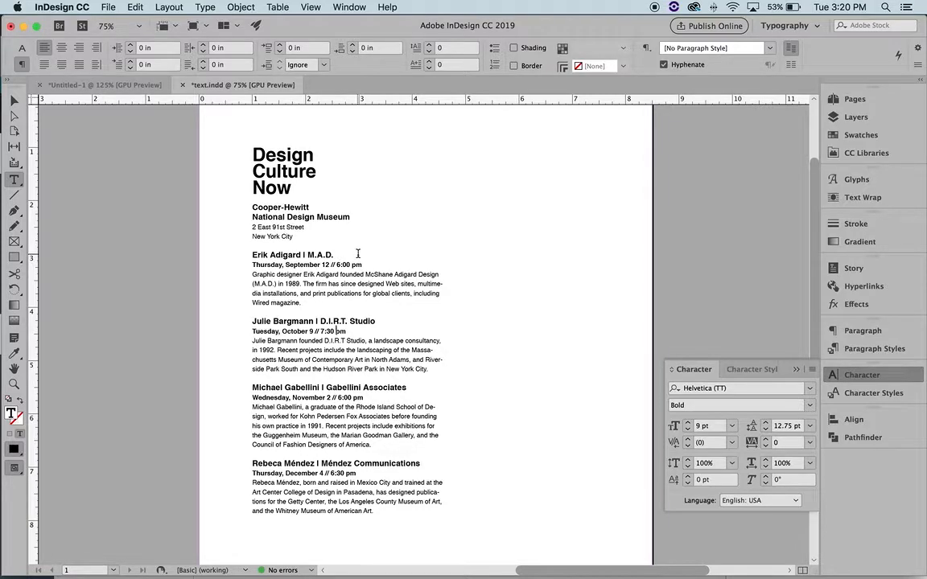
# Draw a black 3.57 in horizontal rule beneath the New York City address
pyautogui.click(13, 196)
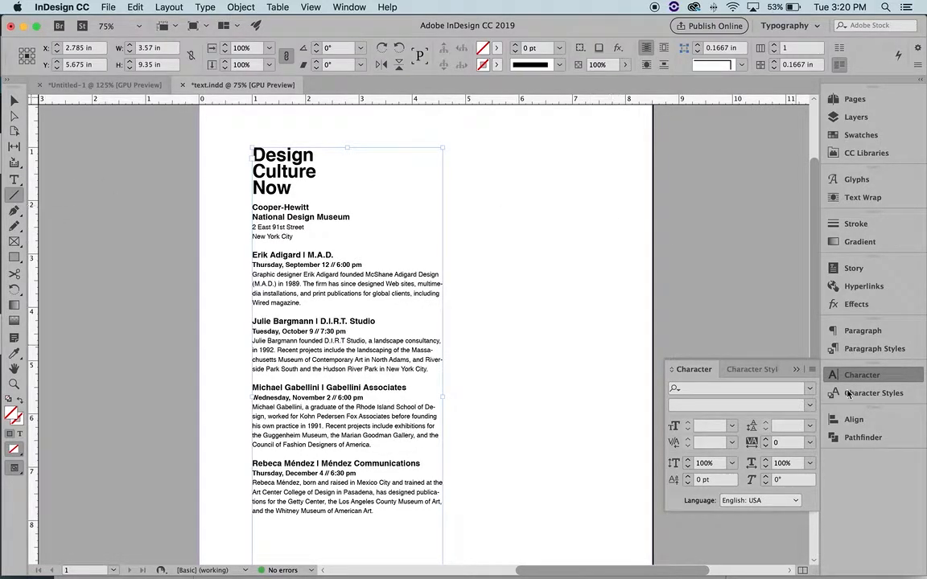
pyautogui.click(796, 371)
pyautogui.keyDown('super'); pyautogui.click(497, 248); pyautogui.keyUp('super')
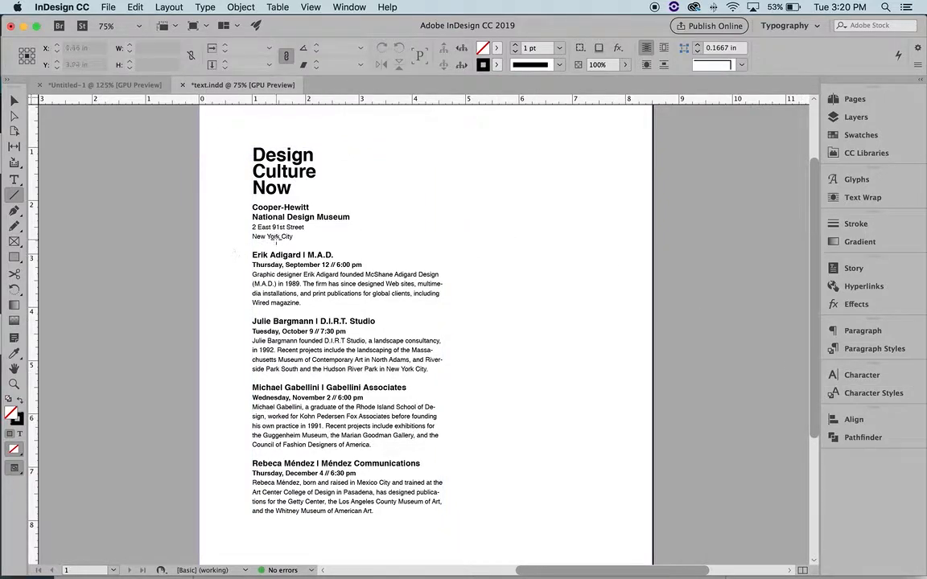
pyautogui.click(18, 423)
pyautogui.moveTo(254, 247); pyautogui.dragTo(445, 245)
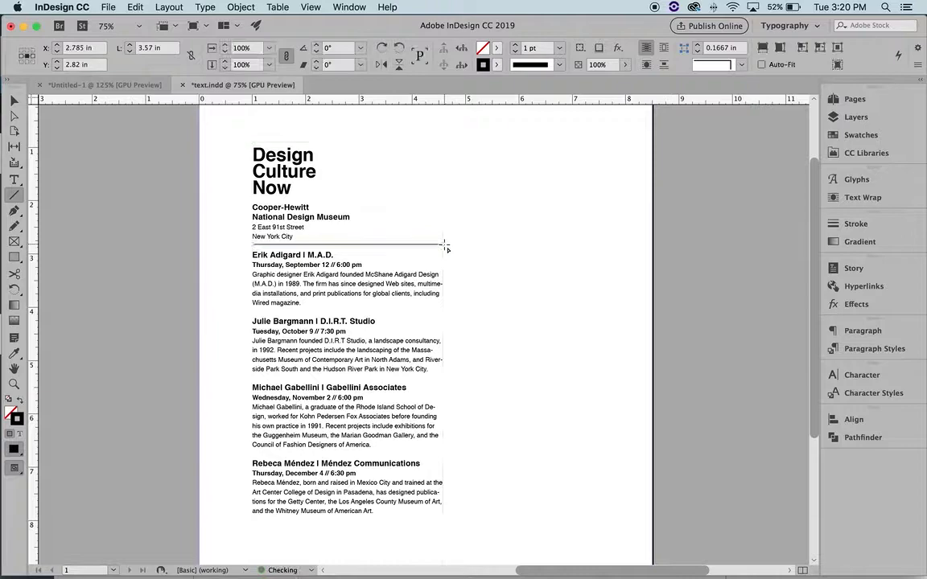
pyautogui.press('v')
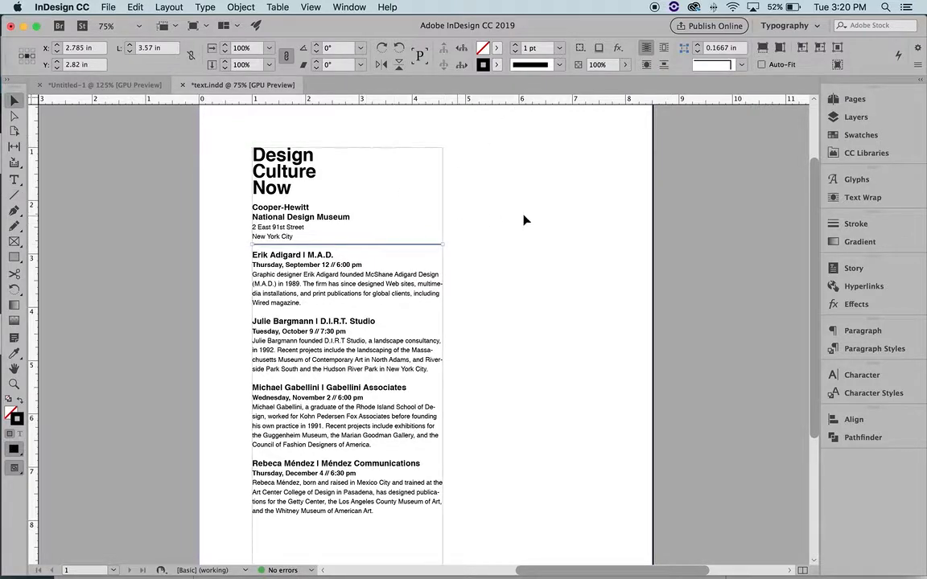
pyautogui.click(461, 204)
pyautogui.click(420, 246)
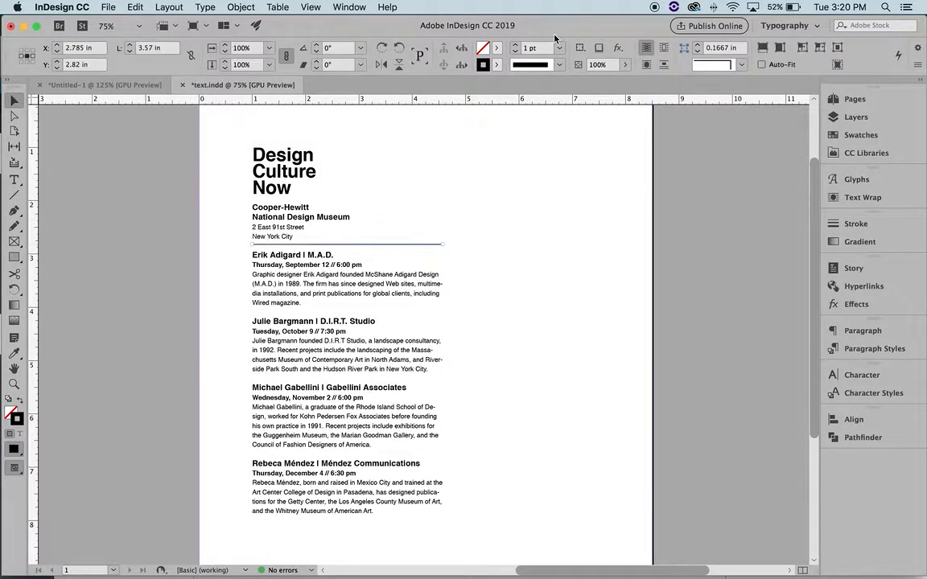
# Change the rule's stroke weight from 1 pt to 0.75 pt
pyautogui.click(559, 48)
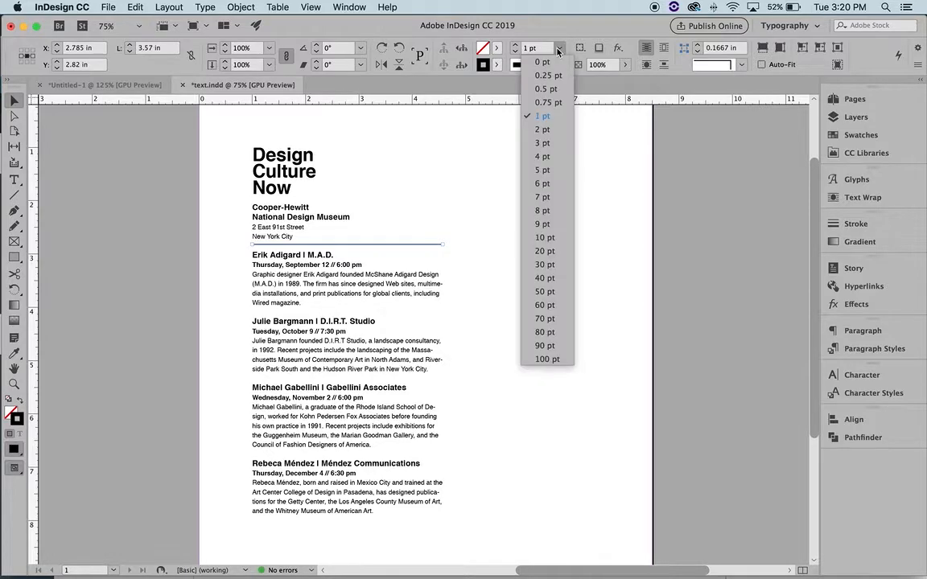
pyautogui.click(548, 102)
pyautogui.click(546, 209)
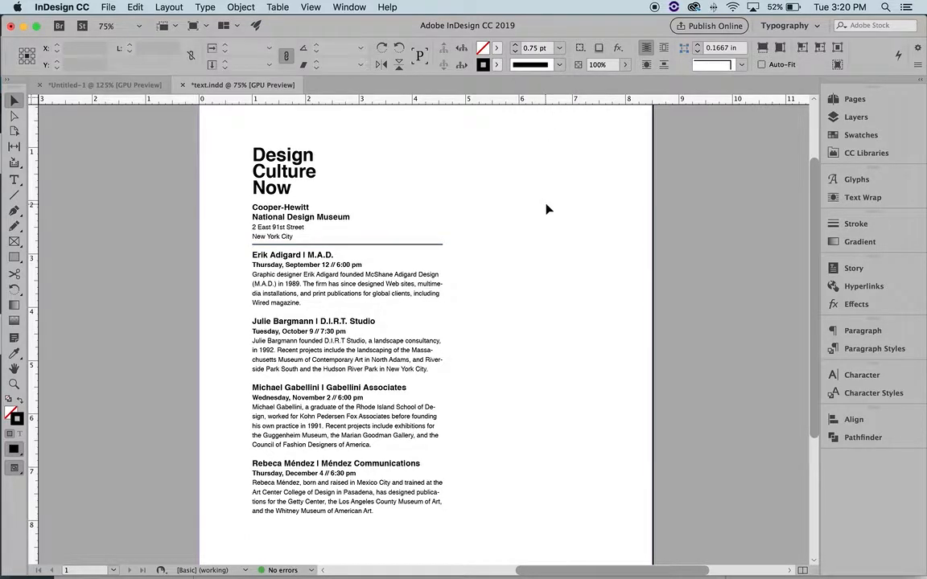
# Option-drag a copy of the rule down between event entries, undoing a stray move
pyautogui.click(394, 249)
pyautogui.click(395, 247)
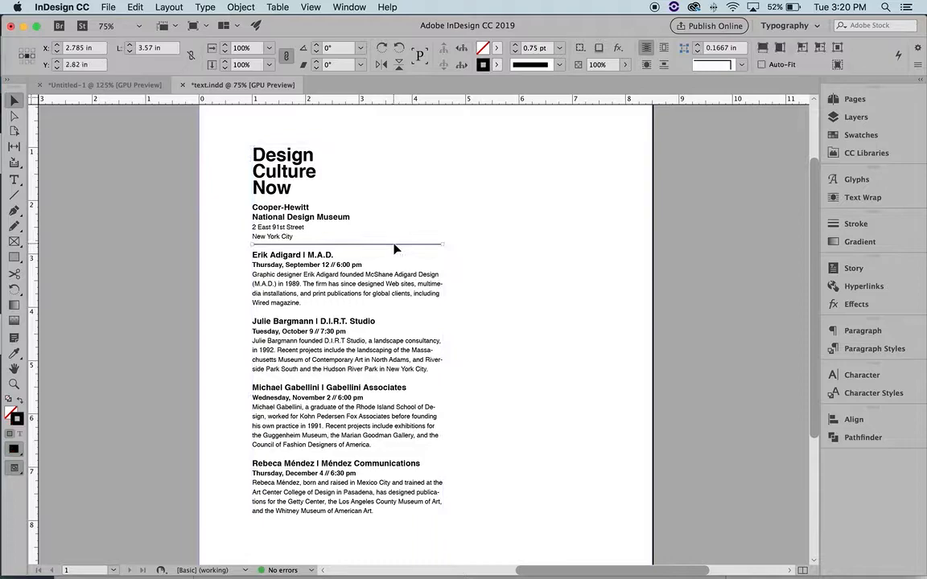
pyautogui.moveTo(394, 246); pyautogui.dragTo(408, 457)
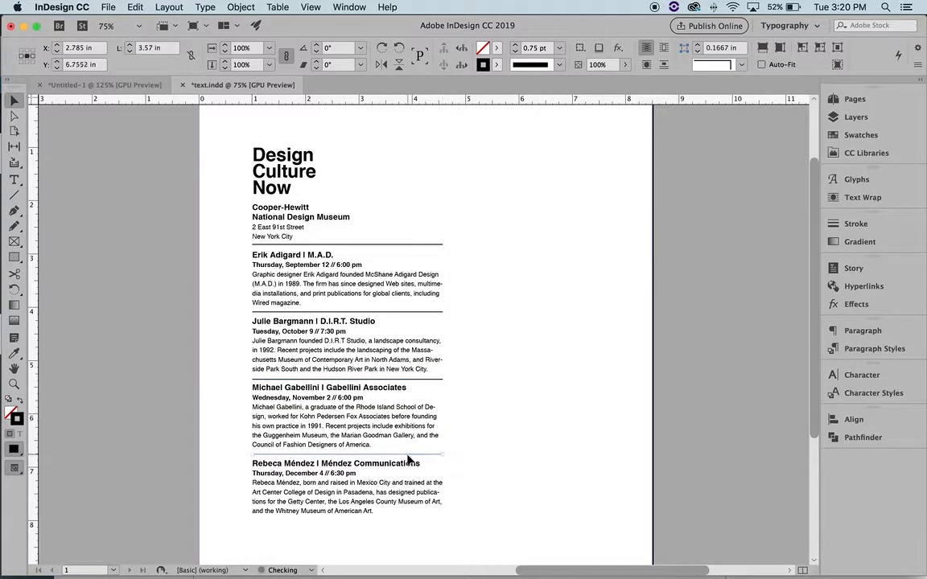
pyautogui.click(412, 193)
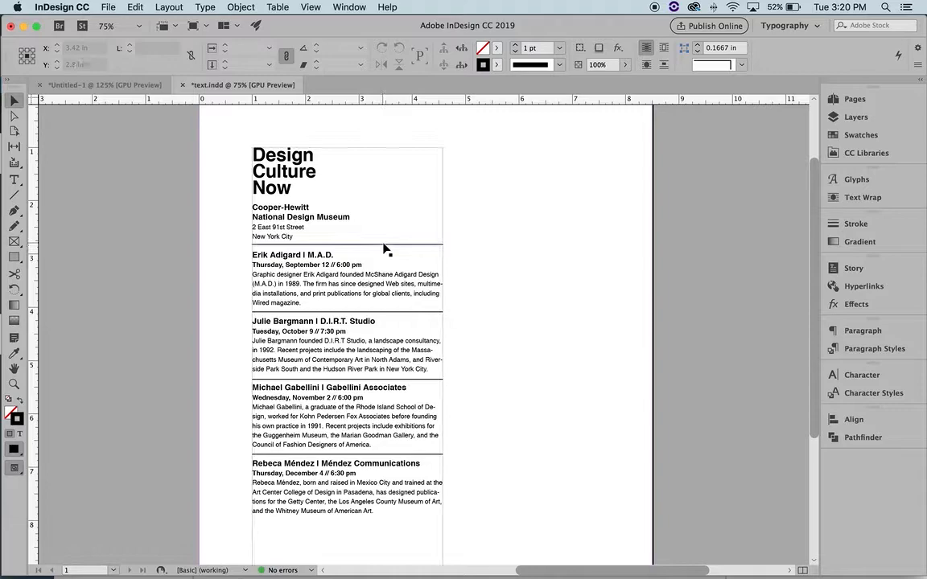
pyautogui.click(383, 246)
pyautogui.moveTo(384, 245); pyautogui.dragTo(376, 205)
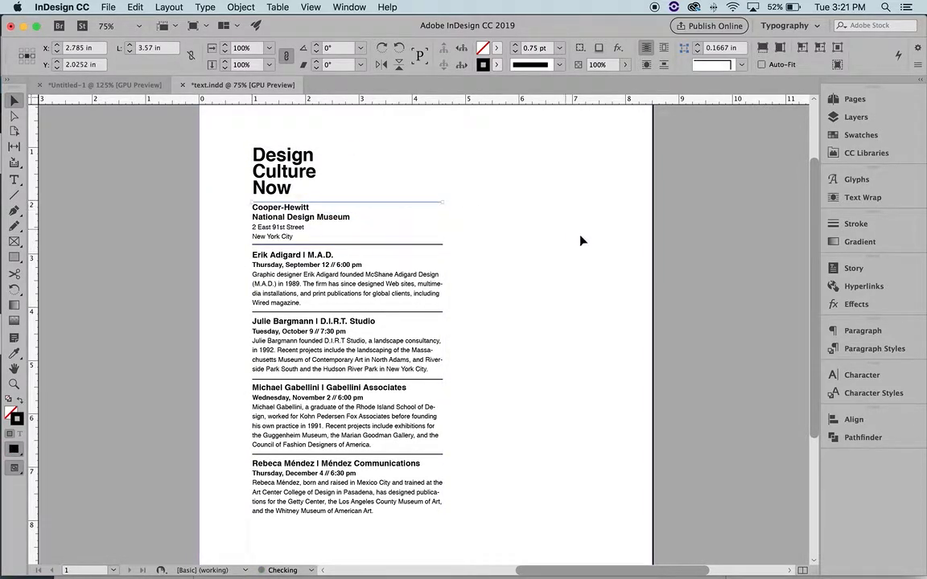
pyautogui.press('super+z')
pyautogui.click(577, 283)
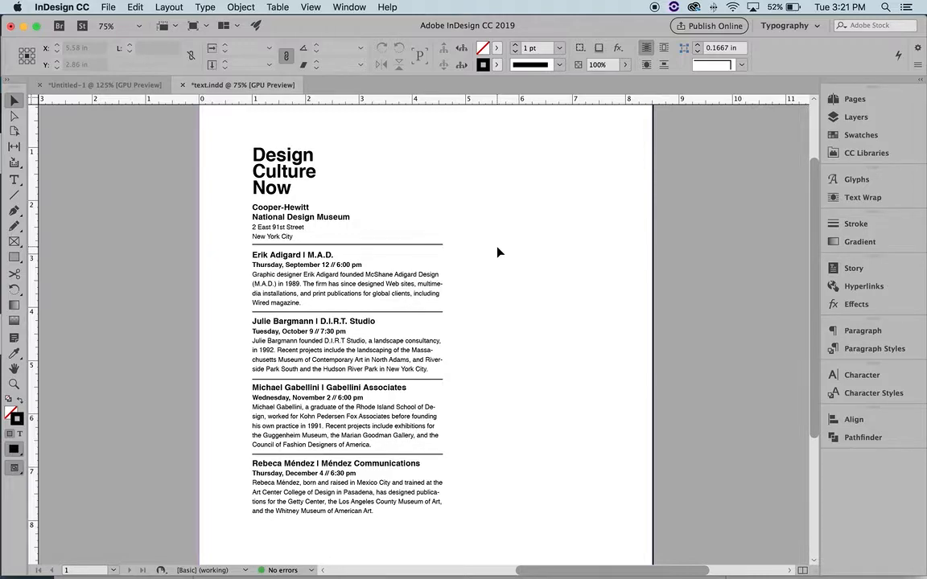
# Set the Speakers character style's leading to 15 pt, checked on the Erik Adigard heading
pyautogui.press('t')
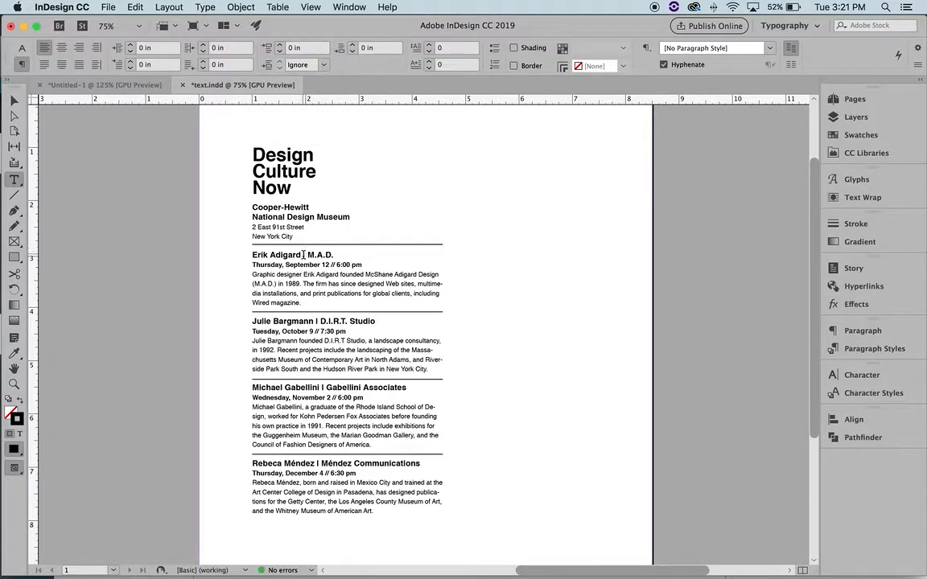
pyautogui.tripleClick(285, 255)
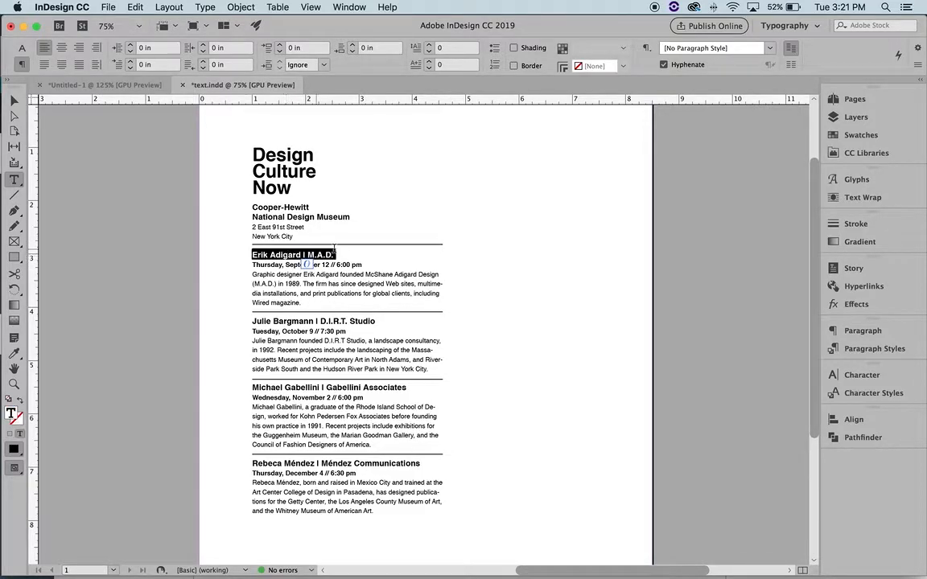
pyautogui.click(870, 394)
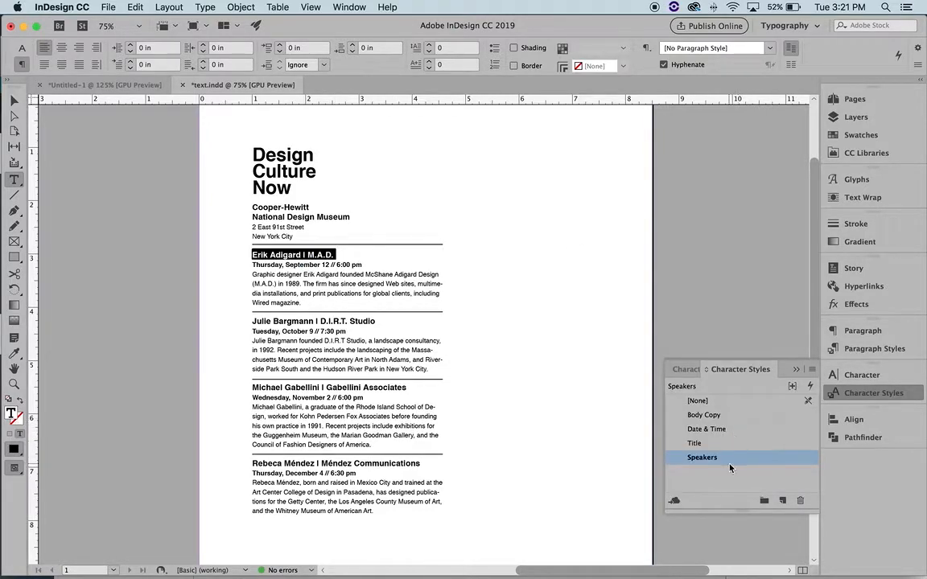
pyautogui.doubleClick(730, 458)
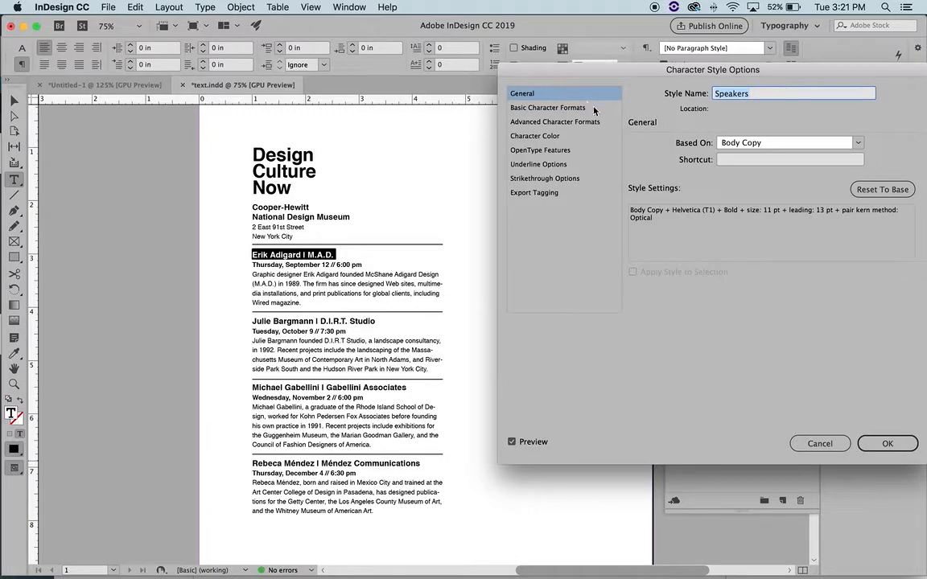
pyautogui.click(536, 106)
pyautogui.click(820, 183)
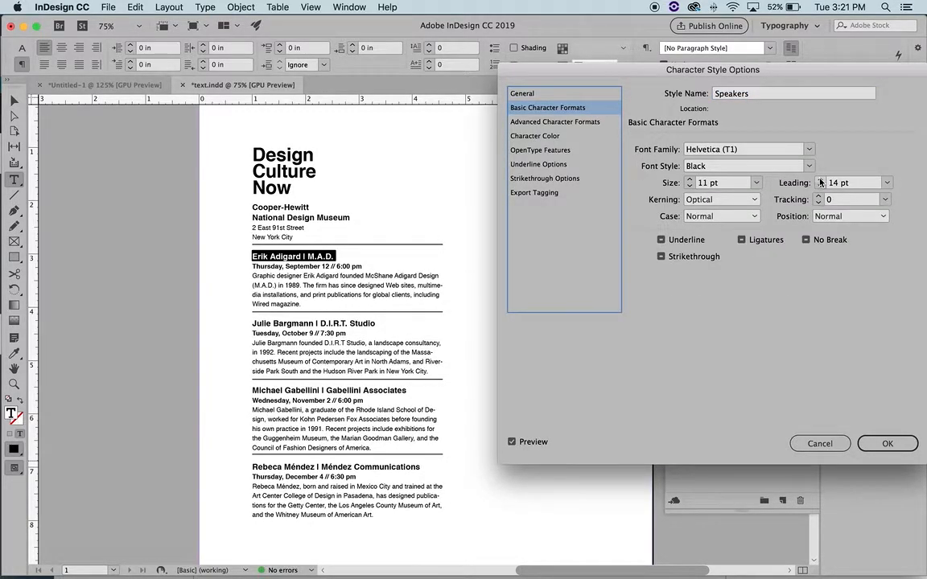
pyautogui.click(820, 183)
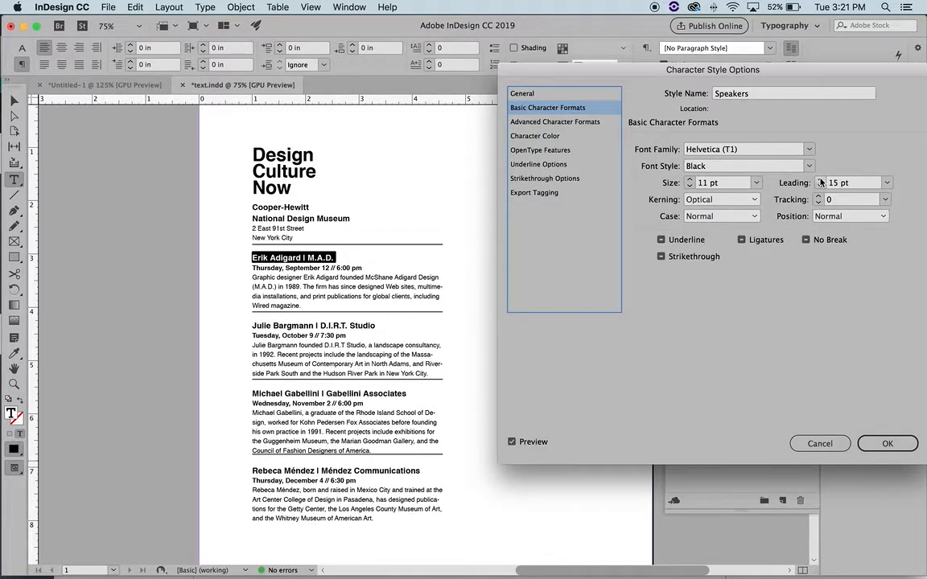
pyautogui.click(887, 443)
pyautogui.click(542, 268)
pyautogui.press('v')
pyautogui.click(431, 245)
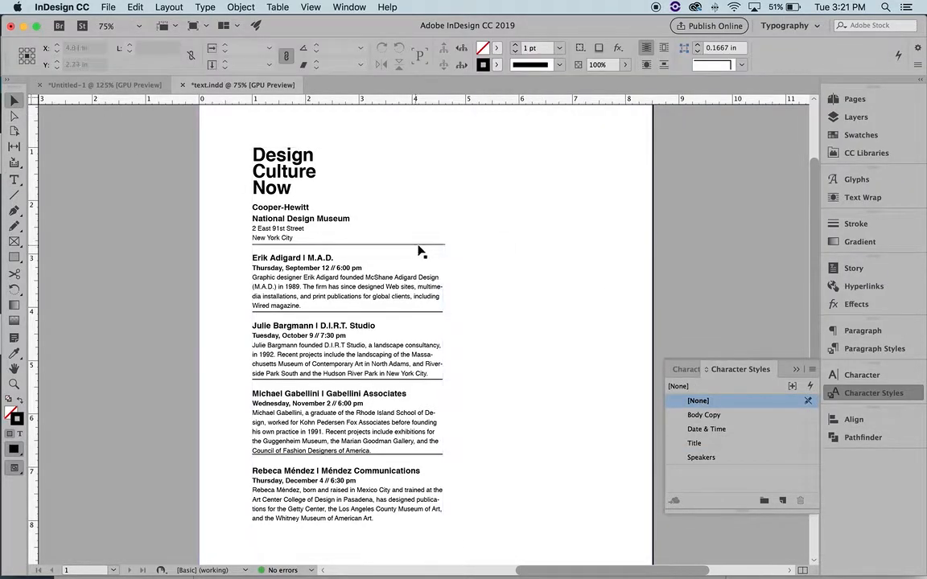
# Zoom in to 600% on the Cooper-Hewitt address block
pyautogui.press('z')
pyautogui.moveTo(228, 221); pyautogui.dragTo(515, 333)
pyautogui.click(455, 395)
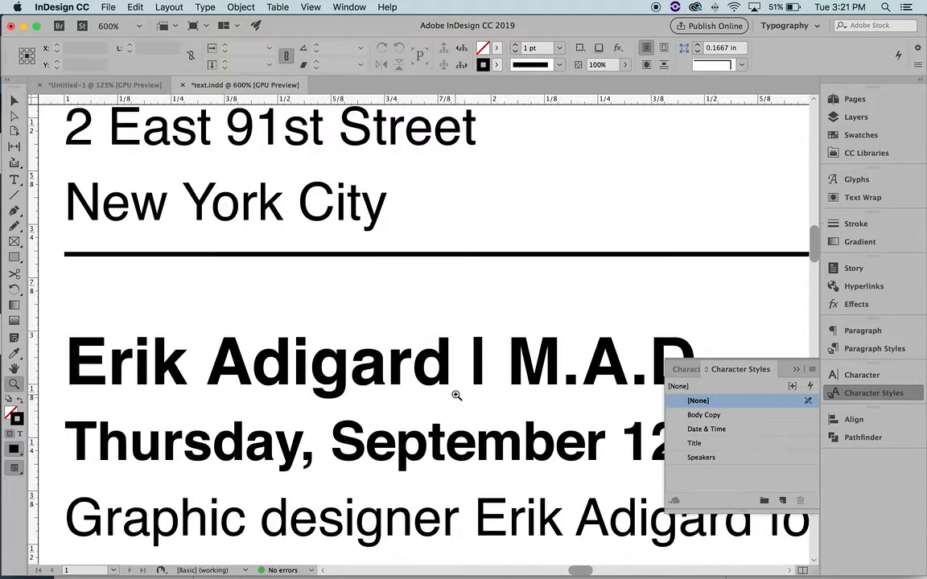
pyautogui.scroll(8, 337, 325)
pyautogui.hscroll(-5, 337, 325)
pyautogui.scroll(-12, 337, 325)
pyautogui.hscroll(8, 337, 325)
pyautogui.scroll(10, 337, 325)
pyautogui.hscroll(-5, 338, 325)
pyautogui.scroll(-1, 337, 325)
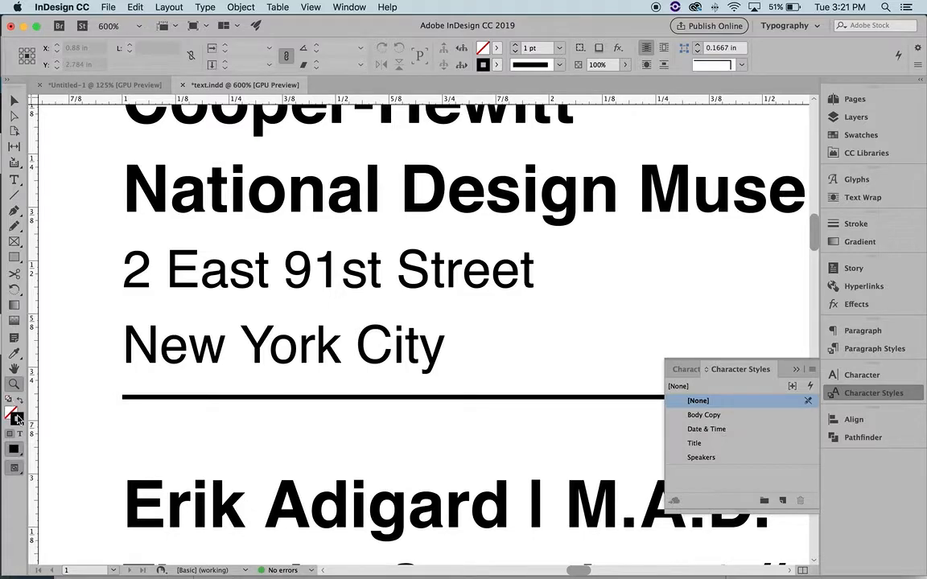
# Draw a stroke-less 0.372 × 0.2756 in rectangle straddling the rule below New York City
pyautogui.press('/')
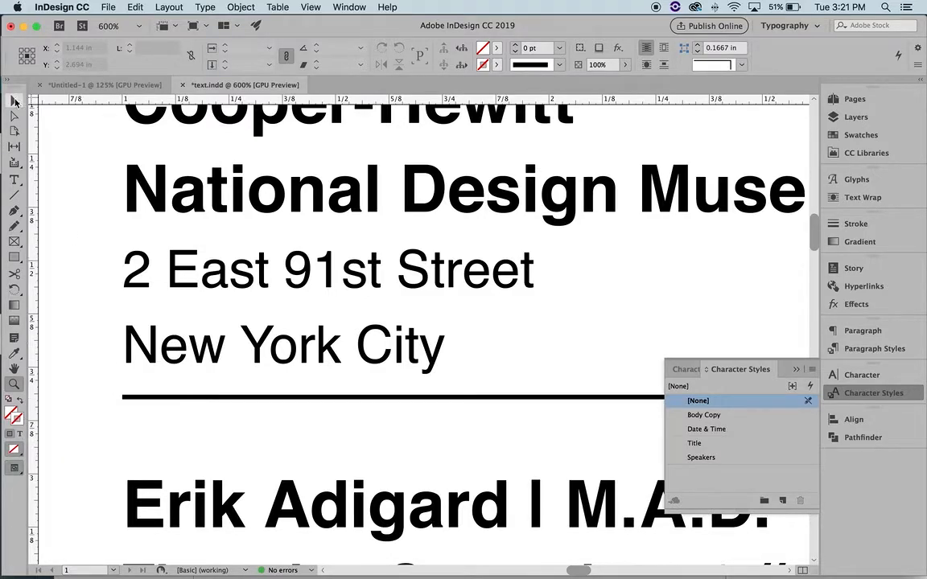
pyautogui.click(14, 256)
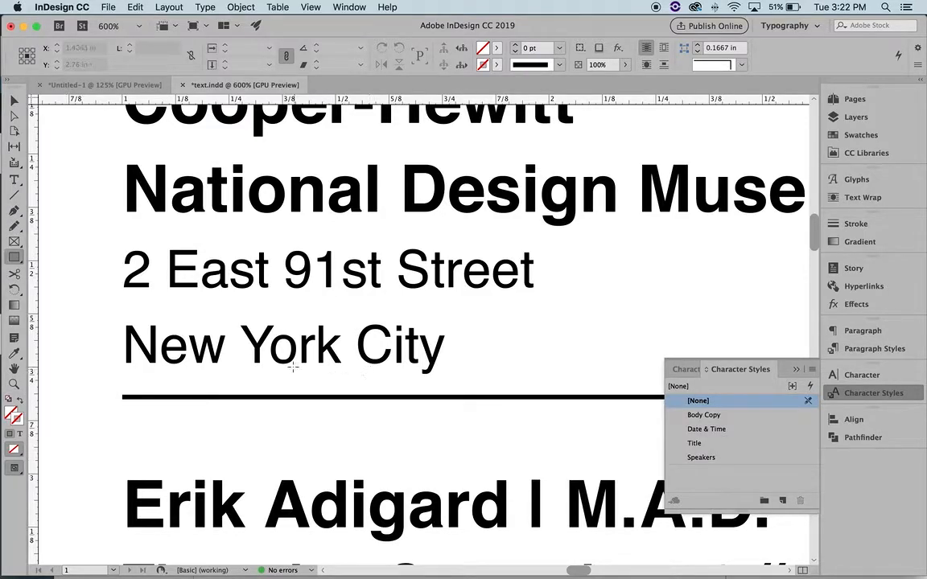
pyautogui.moveTo(253, 363)
pyautogui.mouseDown()
pyautogui.moveTo(399, 461)
pyautogui.moveTo(412, 482)
pyautogui.mouseUp()
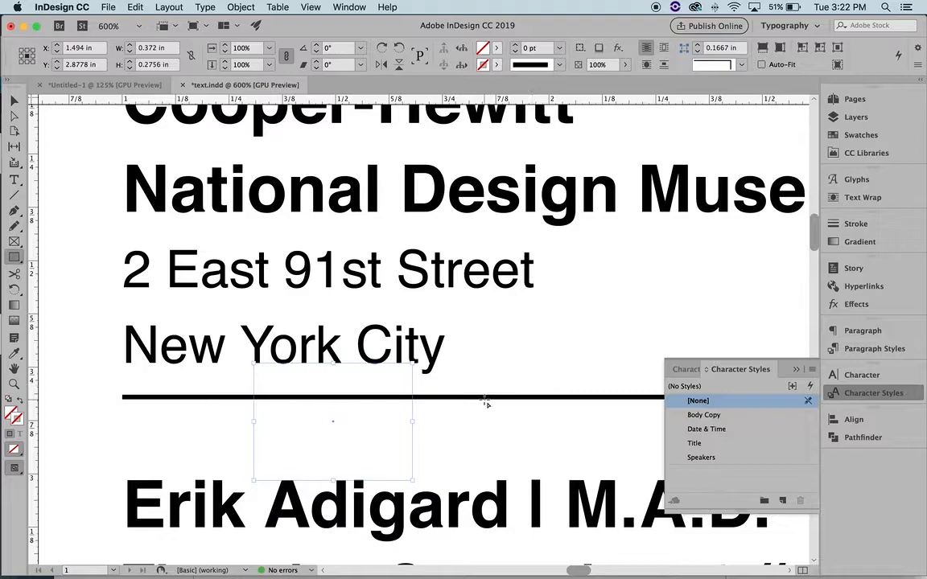
pyautogui.press('v')
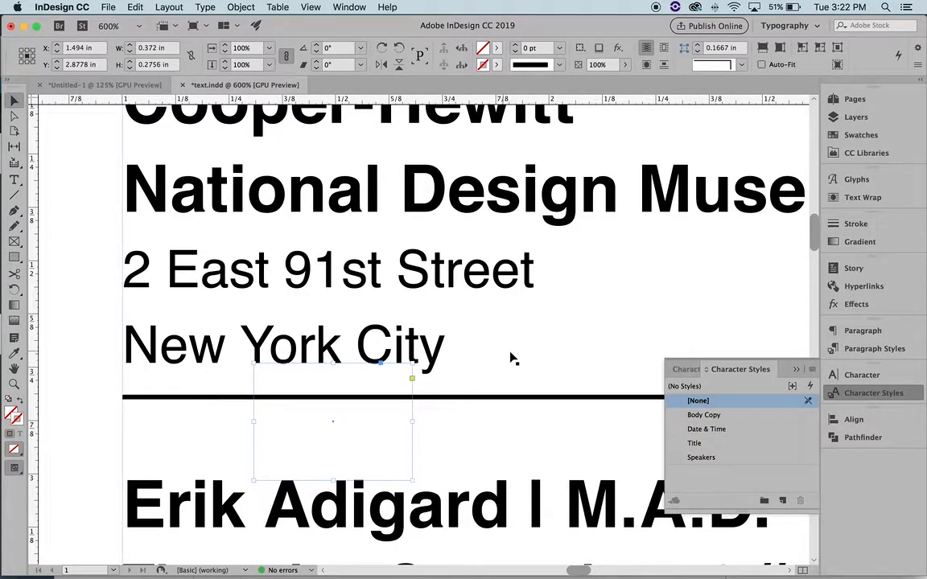
# Select the rule with the spacer rectangle and align their vertical centers
pyautogui.keyDown('shift'); pyautogui.click(501, 398); pyautogui.keyUp('shift')
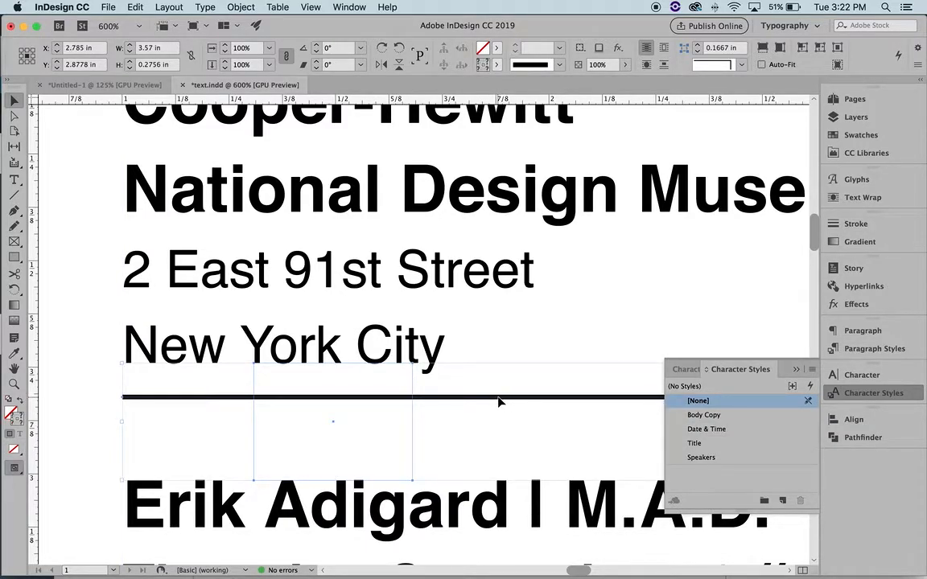
pyautogui.click(863, 422)
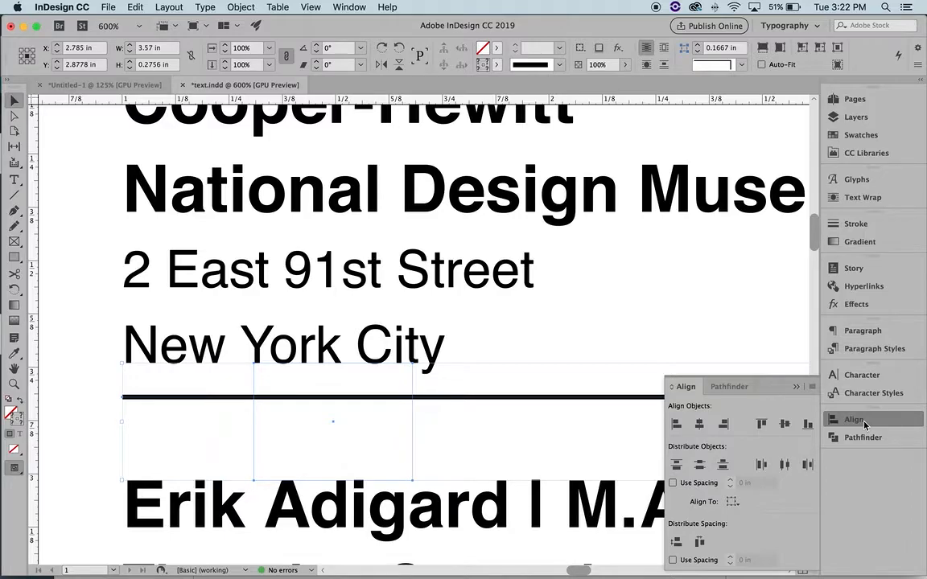
pyautogui.click(175, 7)
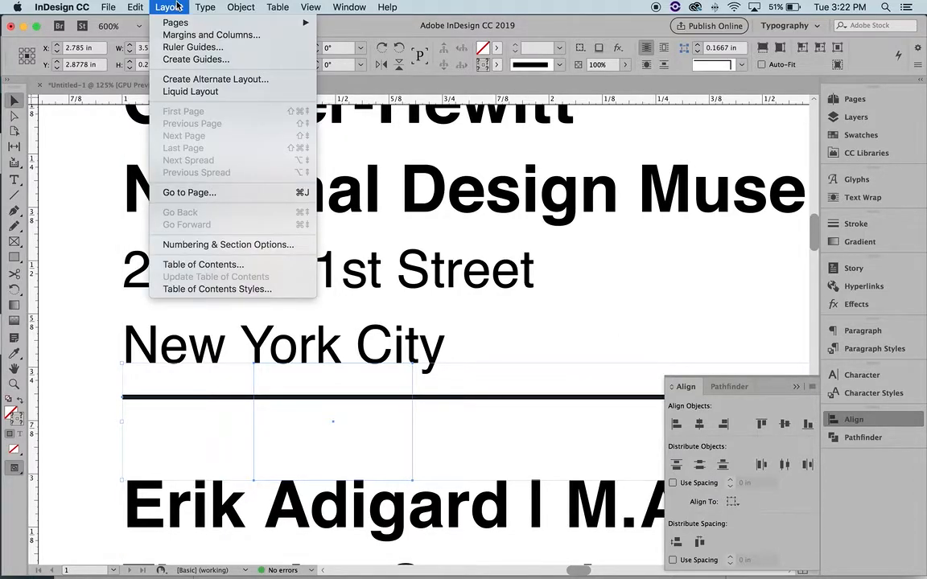
pyautogui.moveTo(242, 7)
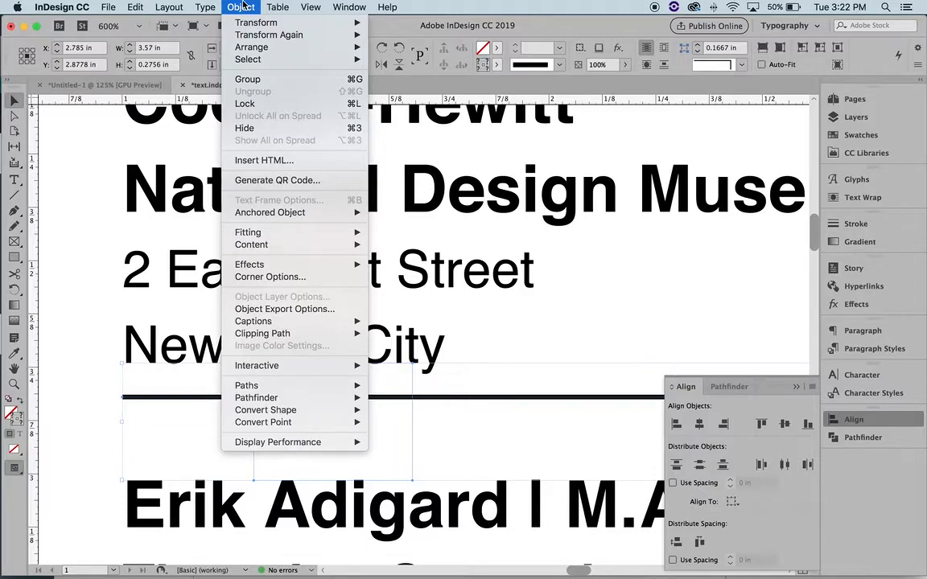
pyautogui.moveTo(171, 6)
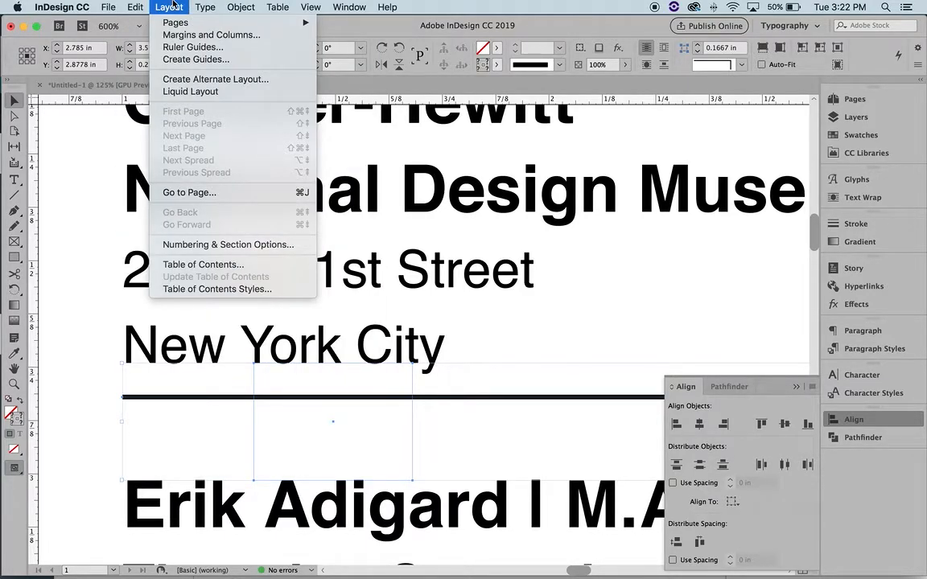
pyautogui.moveTo(137, 6)
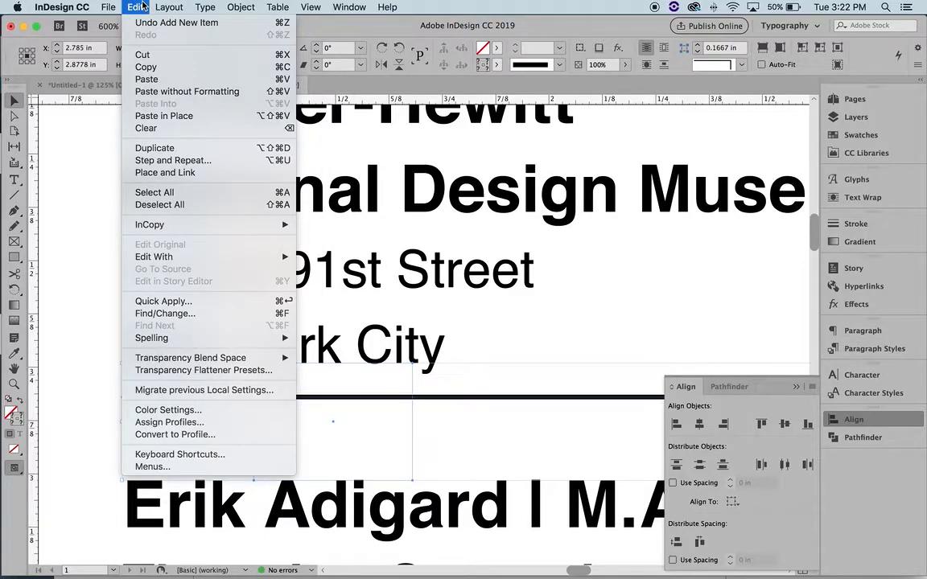
pyautogui.moveTo(357, 7)
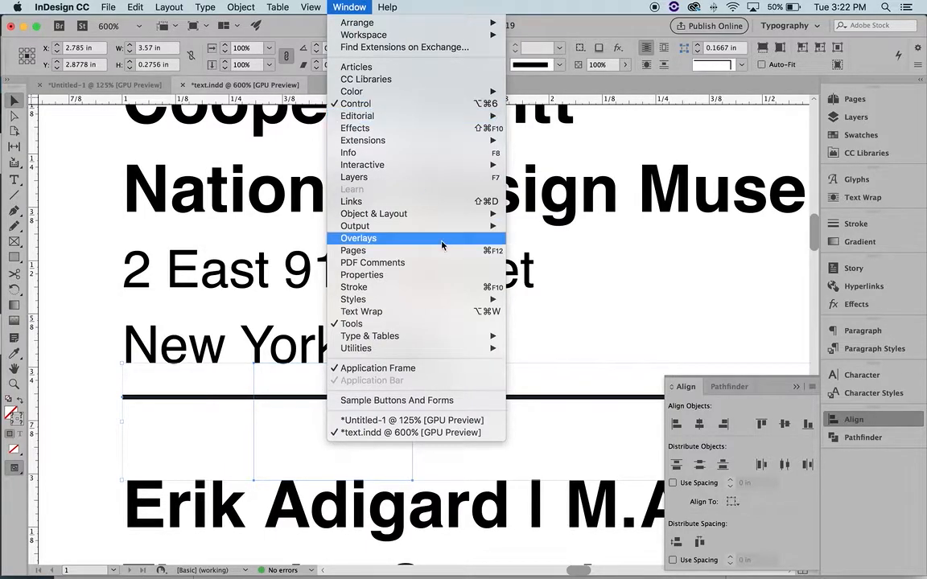
pyautogui.moveTo(449, 337)
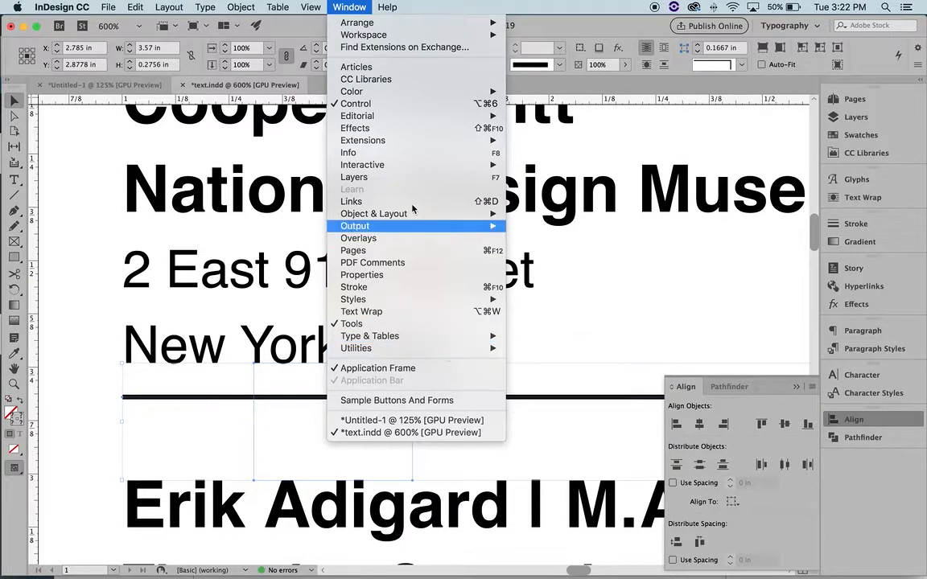
pyautogui.moveTo(388, 98)
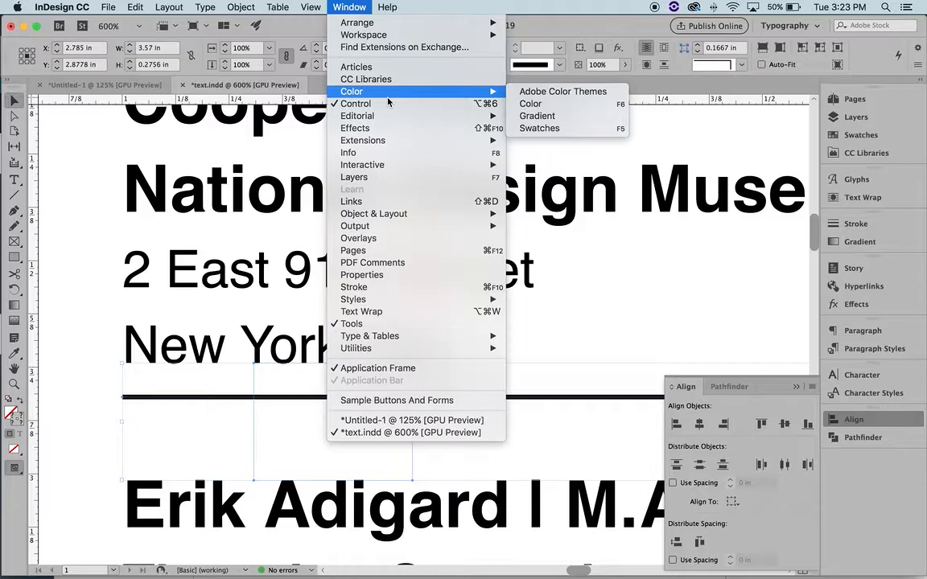
pyautogui.moveTo(434, 213)
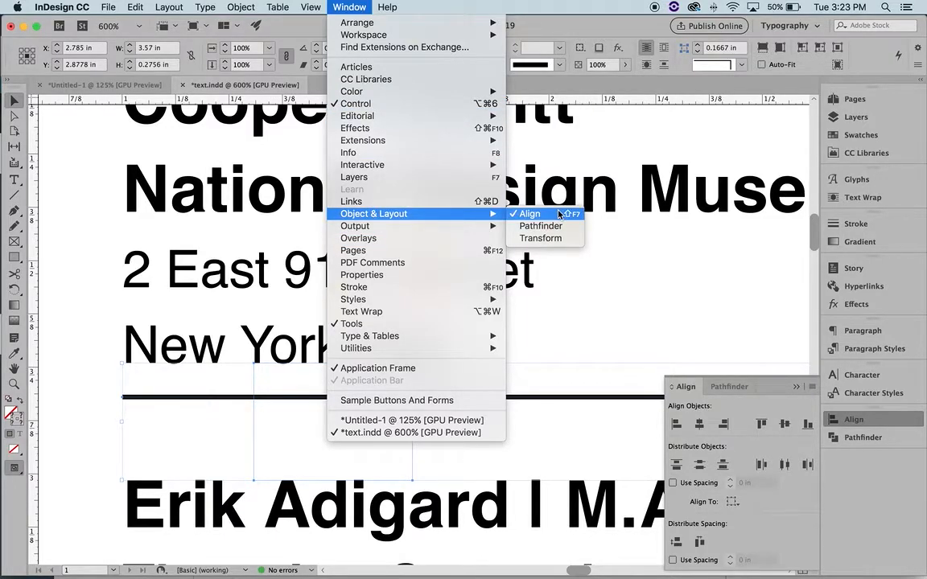
pyautogui.click(681, 375)
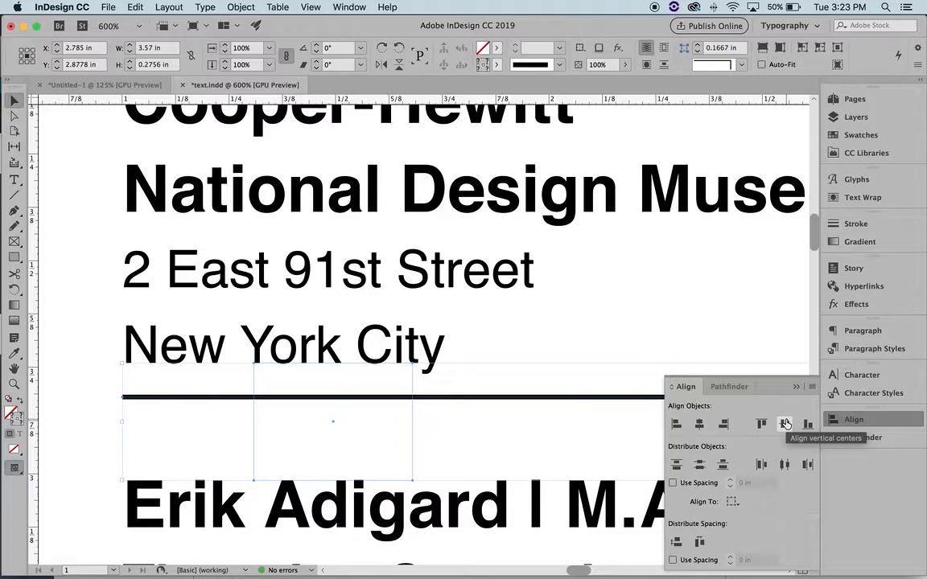
pyautogui.click(785, 424)
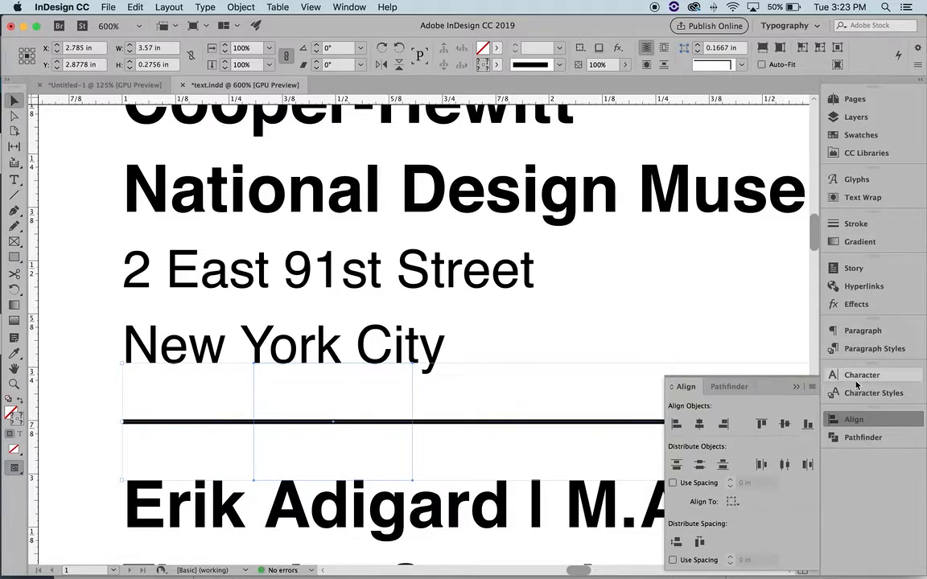
pyautogui.click(796, 387)
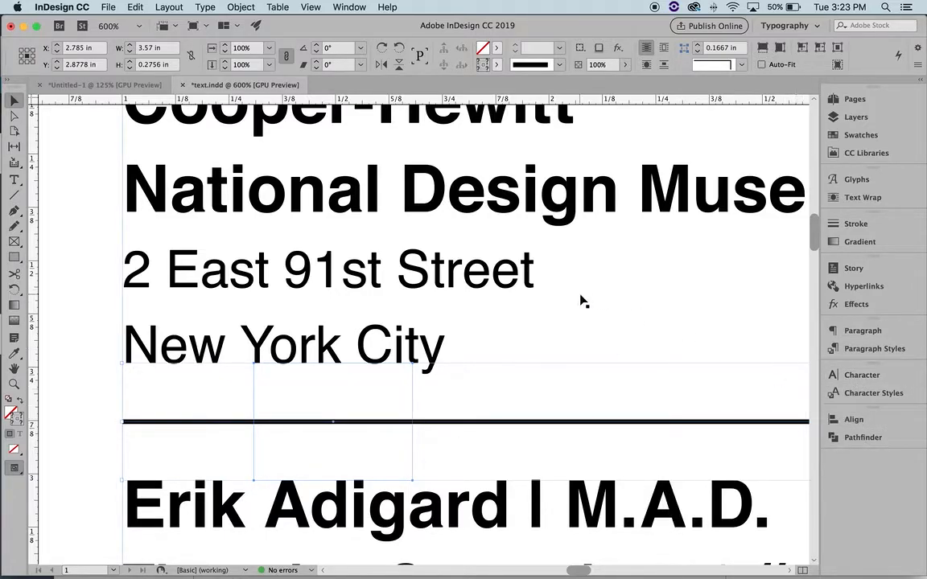
# Zoom out to 125% and delete the first separator rule between listings
pyautogui.press('z')
pyautogui.keyDown('alt'); pyautogui.click(480, 403); pyautogui.keyUp('alt')
pyautogui.keyDown('alt'); pyautogui.click(480, 405); pyautogui.keyUp('alt')
pyautogui.keyDown('alt'); pyautogui.click(480, 405); pyautogui.keyUp('alt')
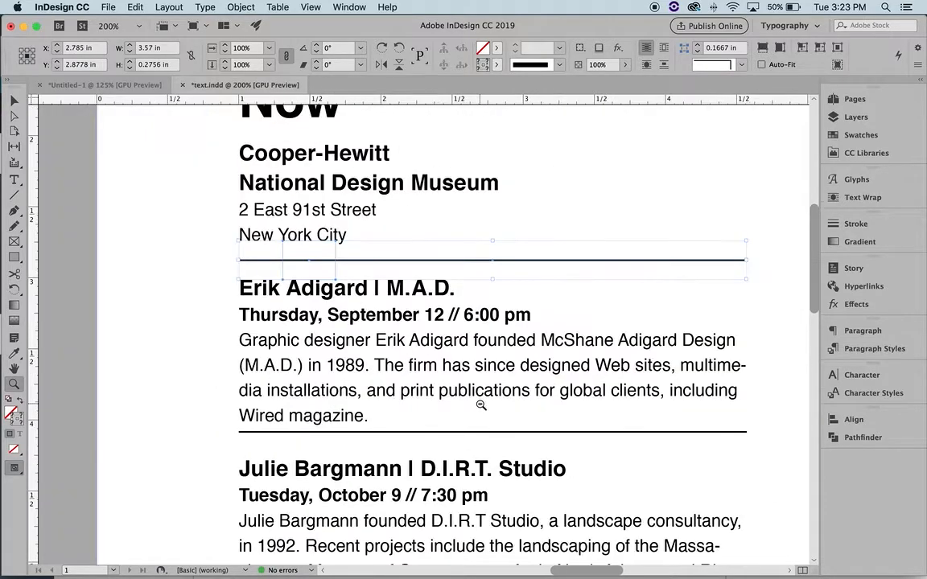
pyautogui.keyDown('alt'); pyautogui.click(480, 405); pyautogui.keyUp('alt')
pyautogui.keyDown('alt'); pyautogui.click(480, 405); pyautogui.keyUp('alt')
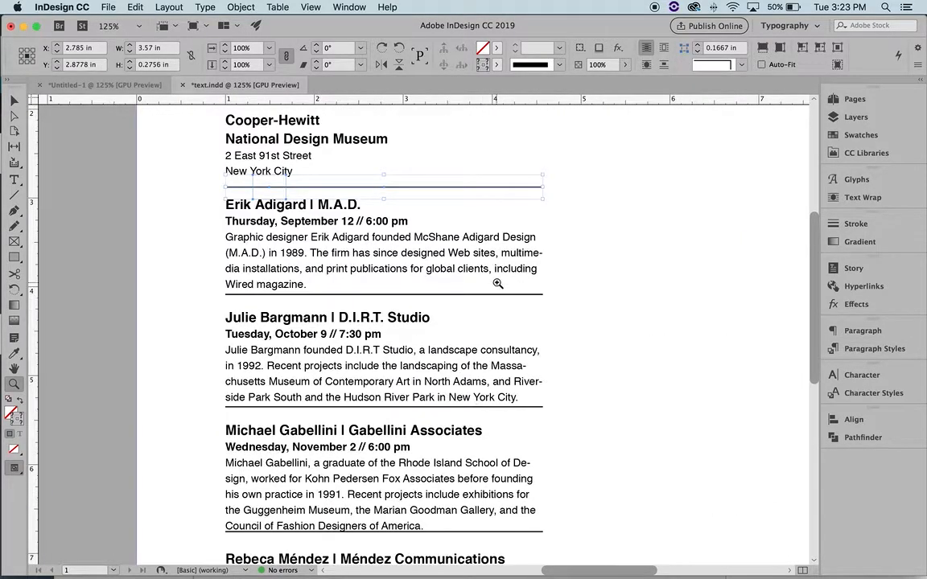
pyautogui.press('v')
pyautogui.click(633, 274)
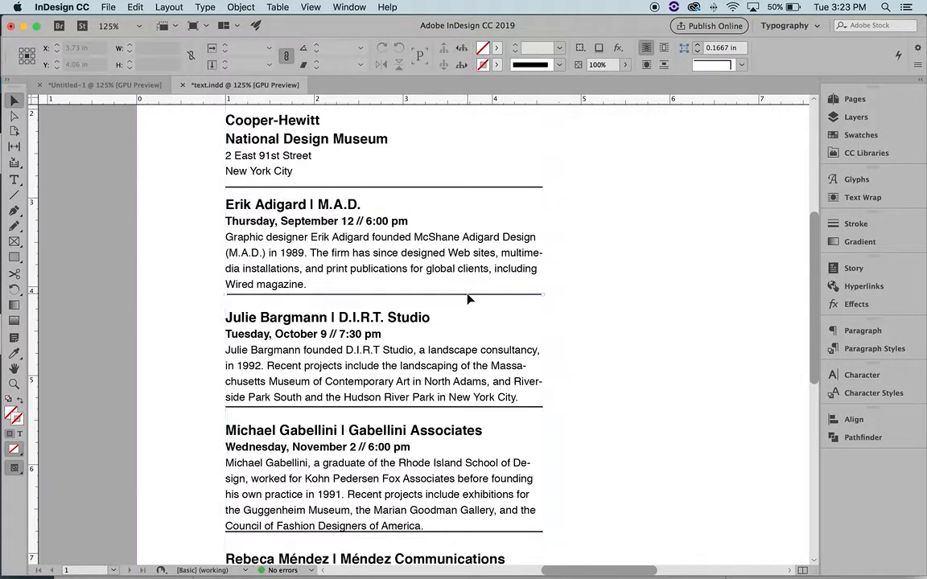
pyautogui.click(464, 409)
pyautogui.press('Delete')
# Delete the next separator rule, keeping only the rule under New York City
pyautogui.click(474, 532)
pyautogui.press('Delete')
pyautogui.scroll(-5, 638, 489)
pyautogui.scroll(6, 637, 489)
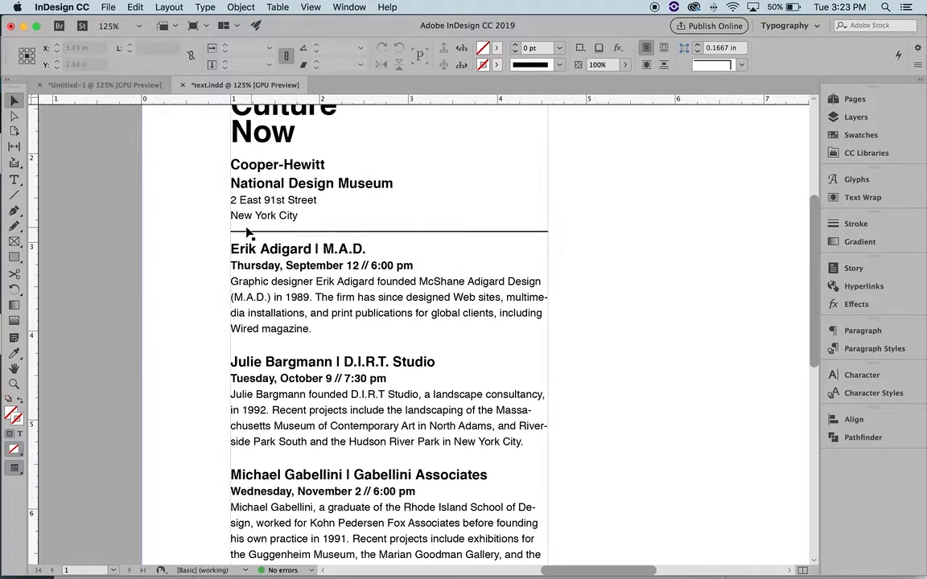
pyautogui.click(260, 233)
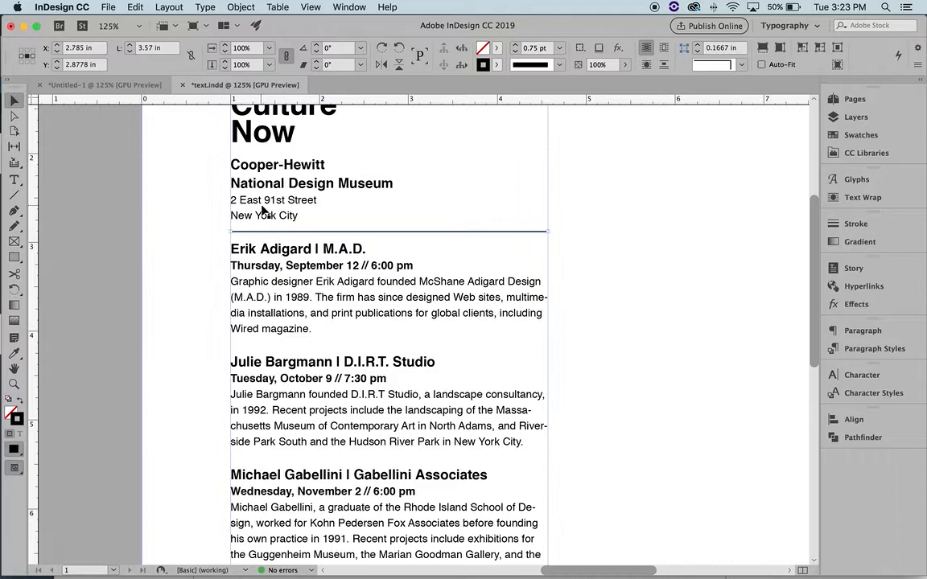
pyautogui.click(264, 199)
pyautogui.click(183, 193)
pyautogui.click(274, 178)
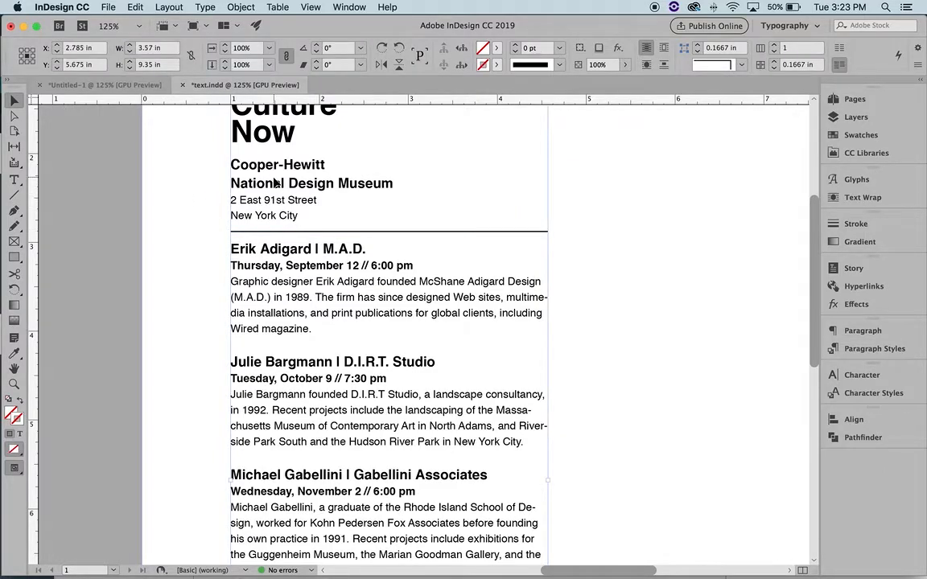
# Copy the New York City rule down above Julie Bargmann's listing
pyautogui.click(270, 232)
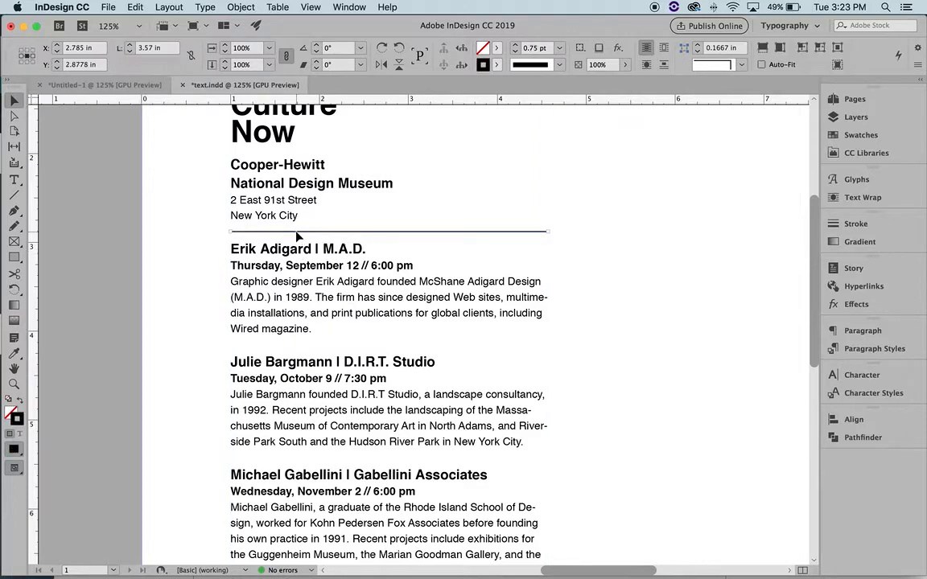
pyautogui.click(310, 164)
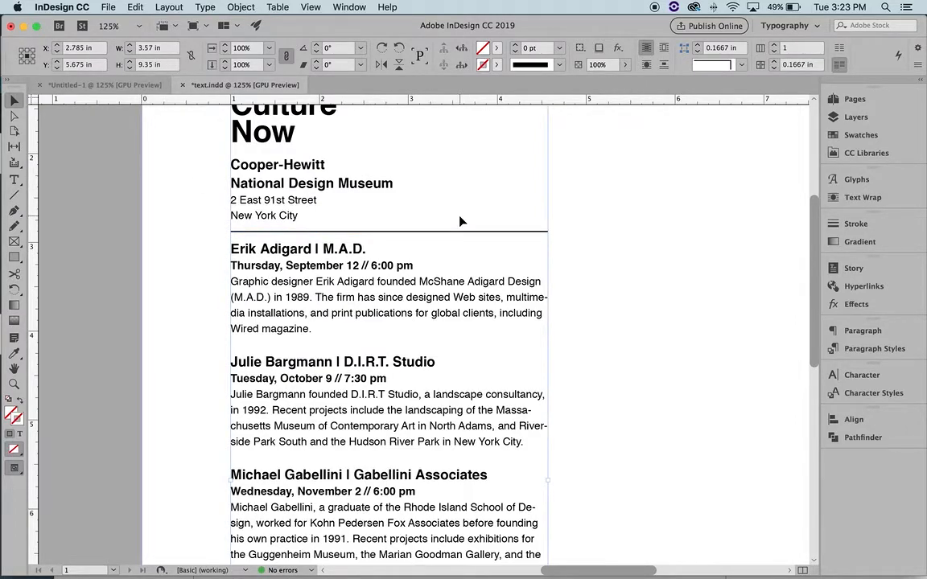
pyautogui.press('shift+super+a')
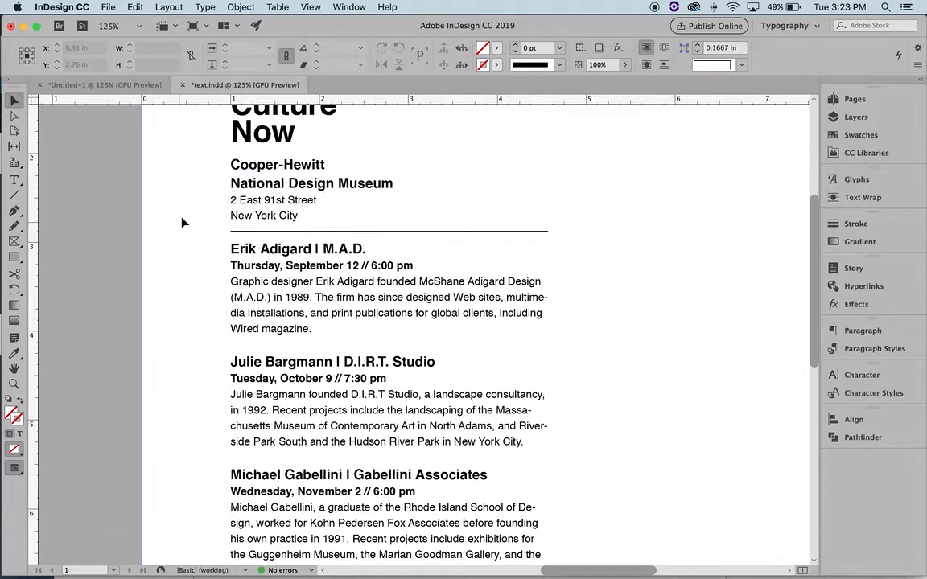
pyautogui.moveTo(182, 223); pyautogui.dragTo(341, 242)
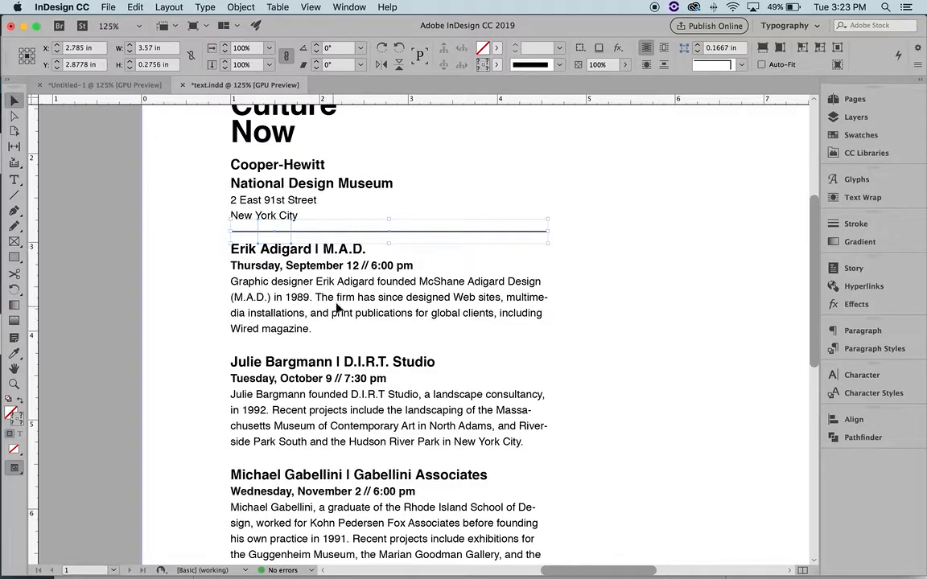
pyautogui.press('super+equal')
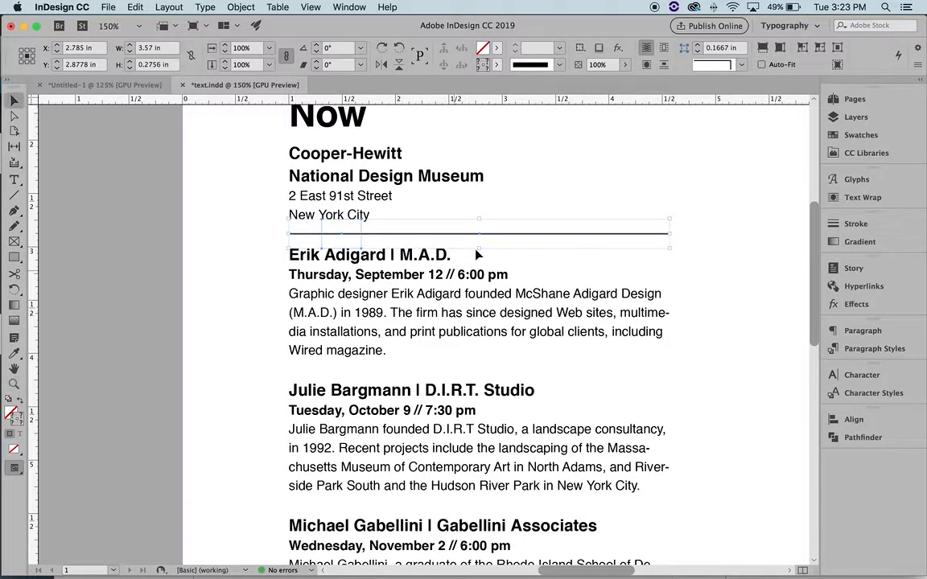
pyautogui.scroll(-1, 453, 233)
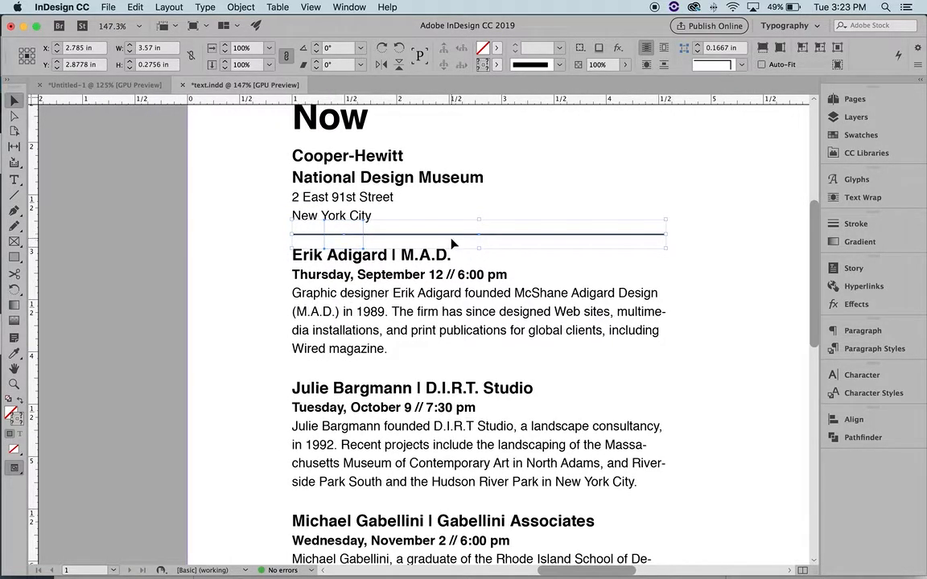
pyautogui.moveTo(455, 239); pyautogui.dragTo(455, 373)
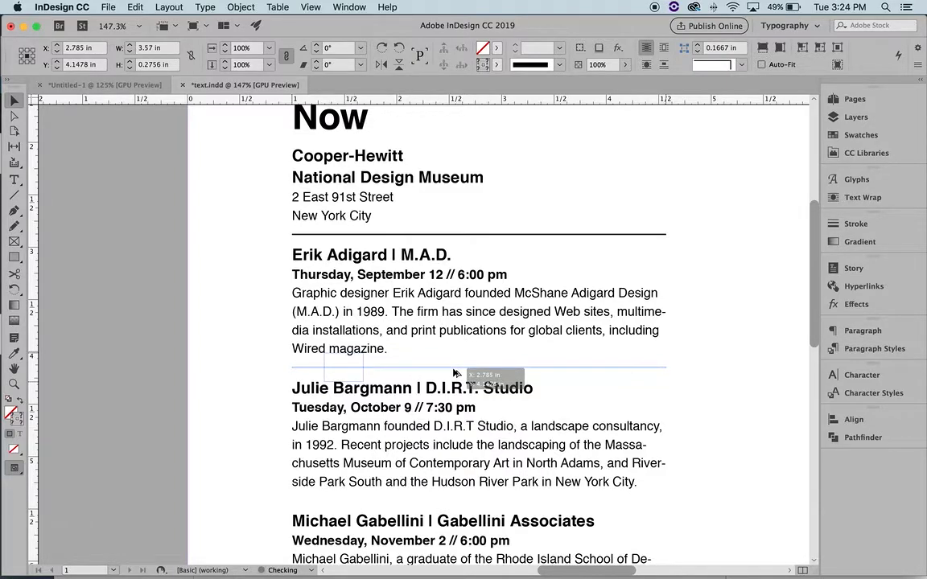
pyautogui.moveTo(455, 374); pyautogui.dragTo(455, 374)
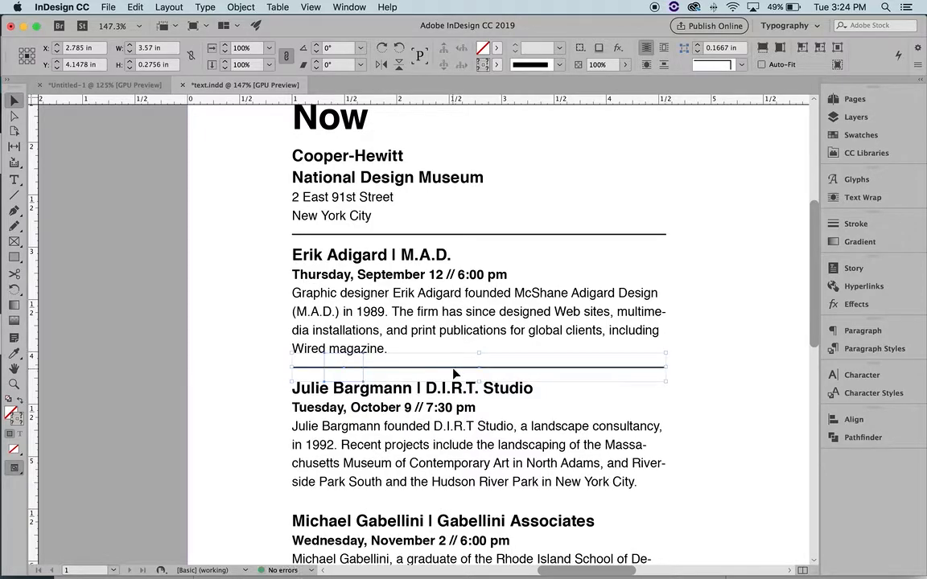
# Place rule copies above and below Michael Gabellini's listing
pyautogui.scroll(-2, 455, 362)
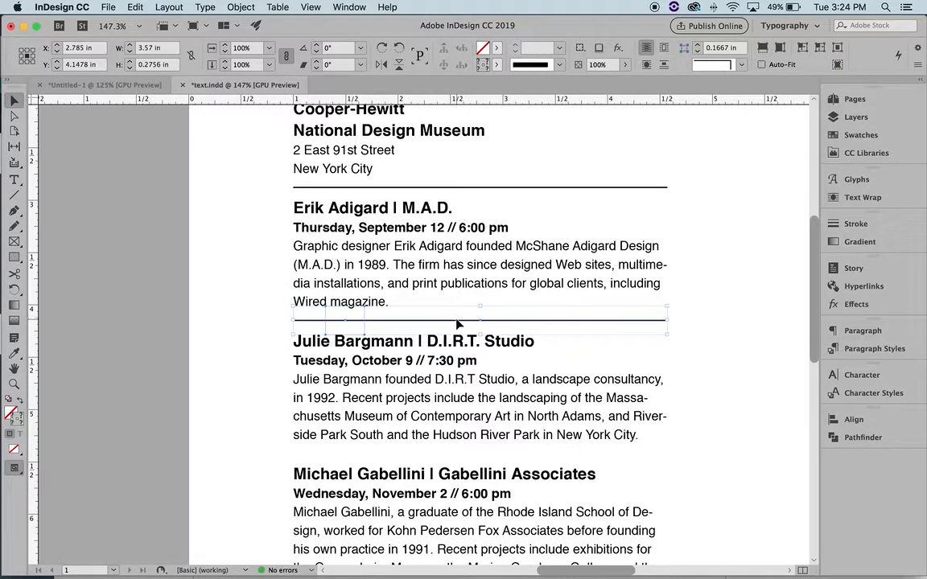
pyautogui.moveTo(459, 323); pyautogui.dragTo(460, 458)
pyautogui.scroll(-10, 459, 459)
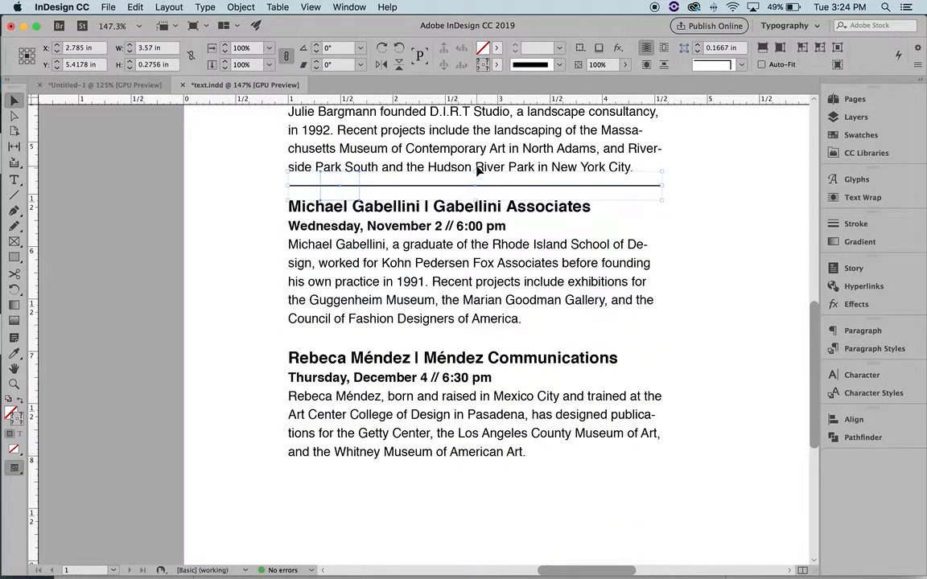
pyautogui.moveTo(465, 191); pyautogui.dragTo(471, 343)
# Zoom out to 75% to view the whole page
pyautogui.click(681, 314)
pyautogui.press('z')
pyautogui.moveTo(557, 312); pyautogui.dragTo(495, 297)
pyautogui.hscroll(-5, 495, 297)
pyautogui.scroll(2, 495, 297)
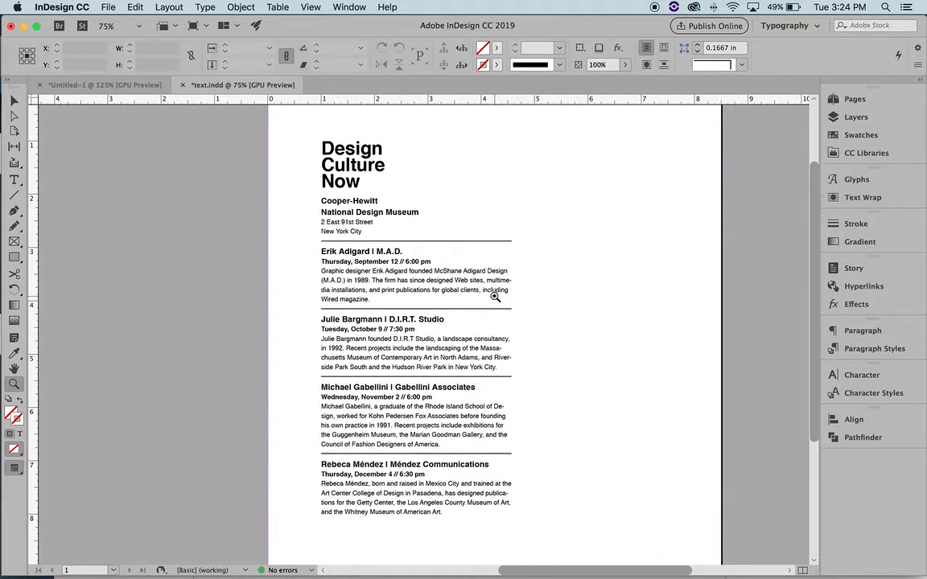
pyautogui.press('v')
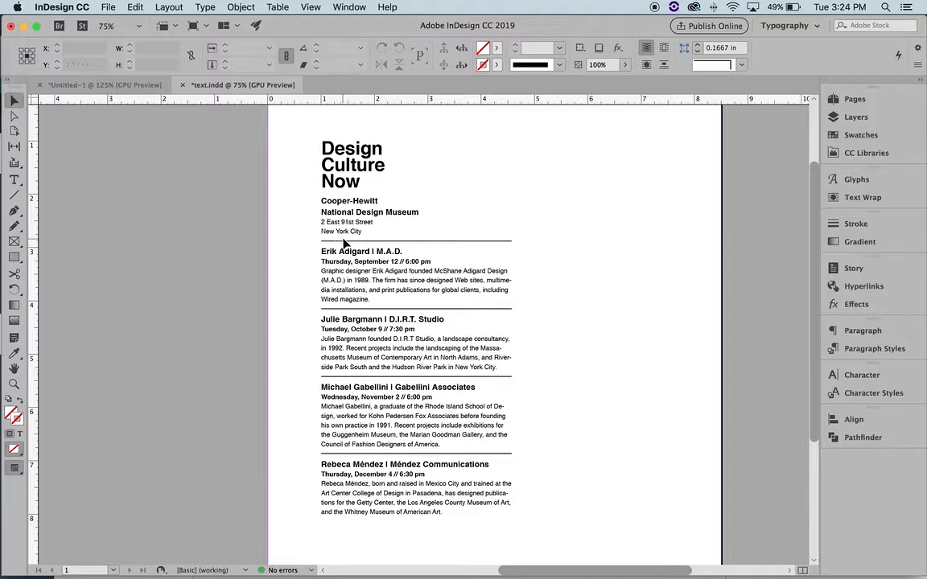
# Marquee-select the listing rules, undoing and then restoring the fourth divider rule
pyautogui.moveTo(279, 219); pyautogui.dragTo(461, 534)
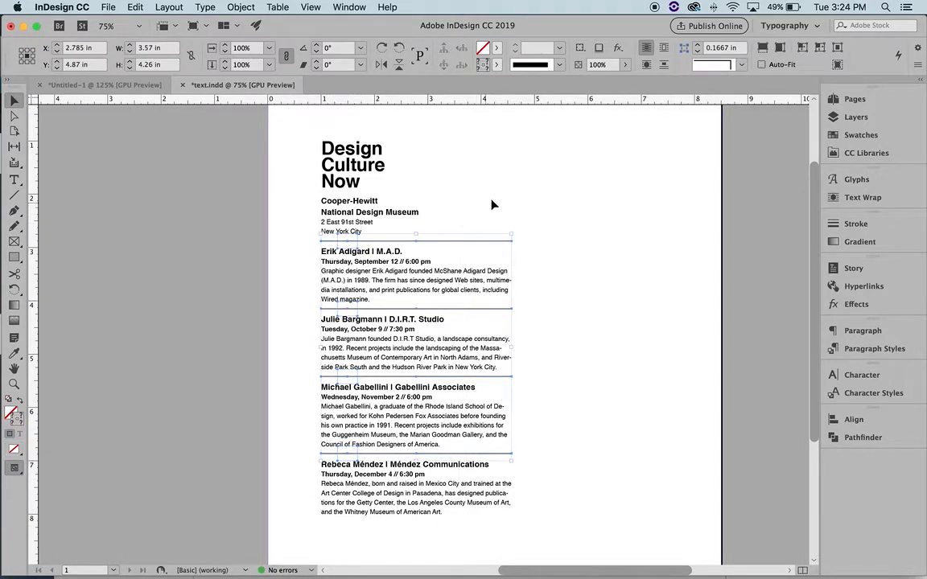
pyautogui.moveTo(513, 192); pyautogui.dragTo(529, 497)
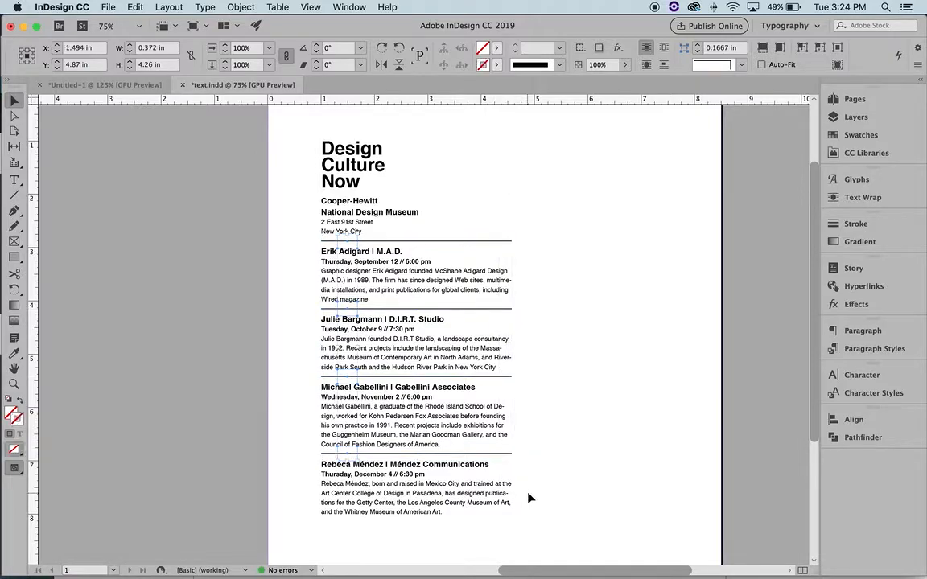
pyautogui.press('super+z')
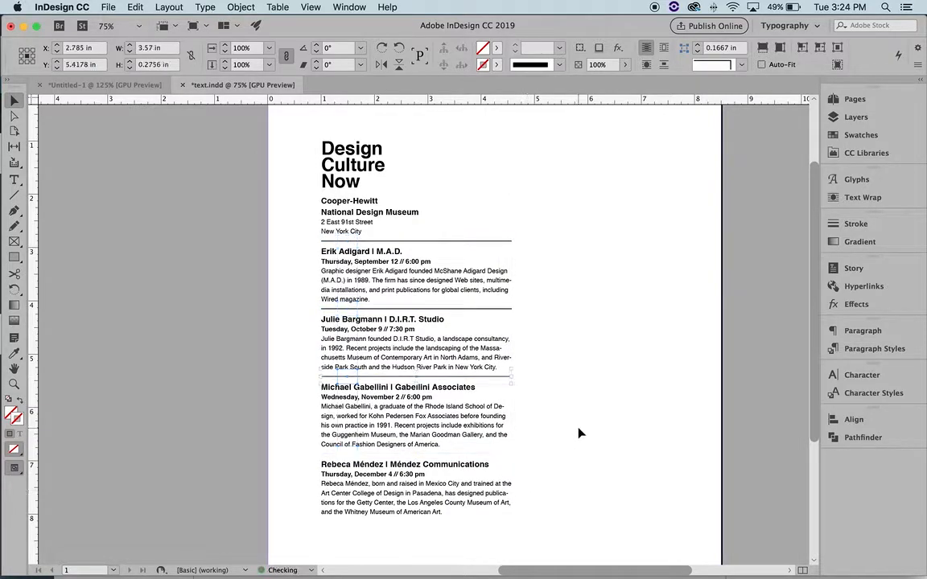
pyautogui.click(349, 193)
pyautogui.moveTo(275, 213); pyautogui.dragTo(494, 506)
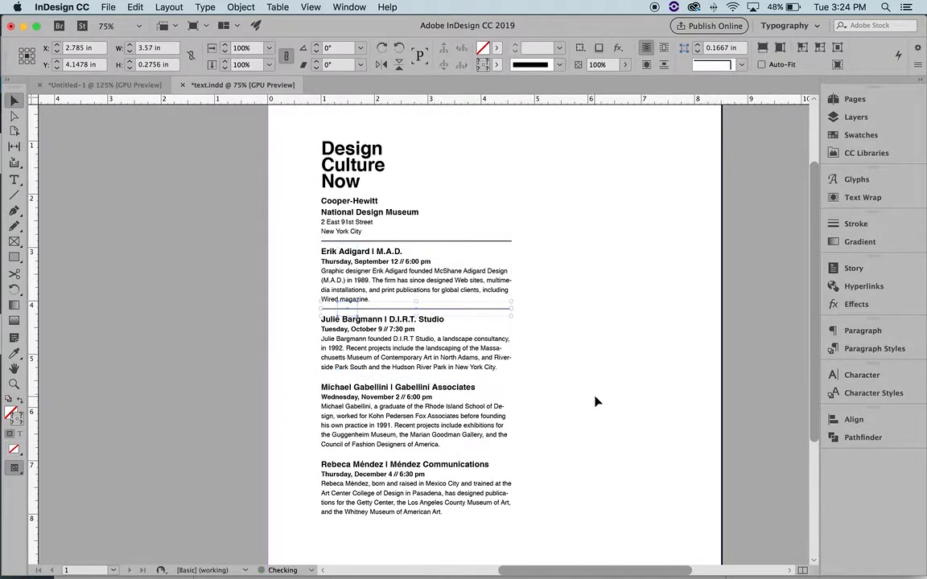
pyautogui.press('super+shift+z')
pyautogui.click(597, 417)
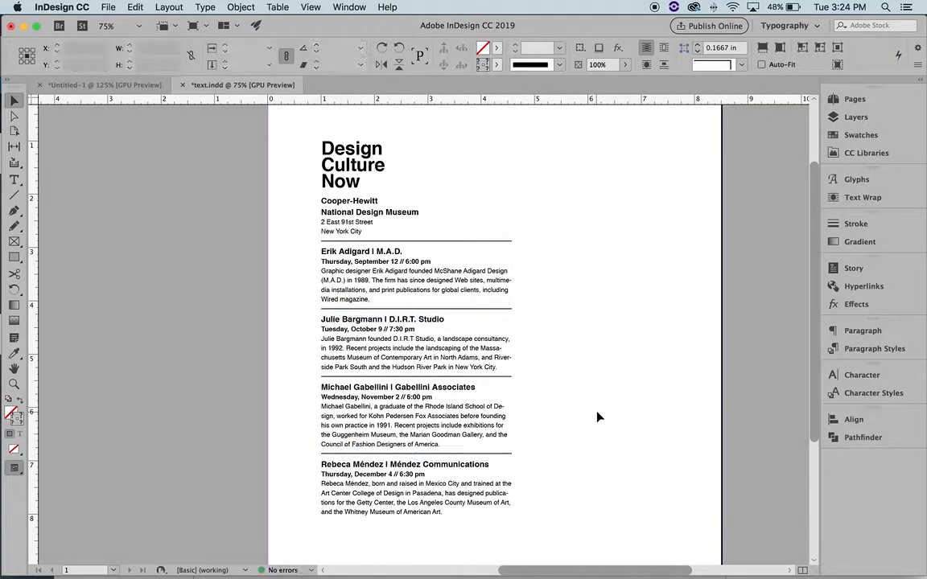
# Select the rules and small anchored frames to inspect them, then deselect
pyautogui.moveTo(286, 180); pyautogui.dragTo(456, 513)
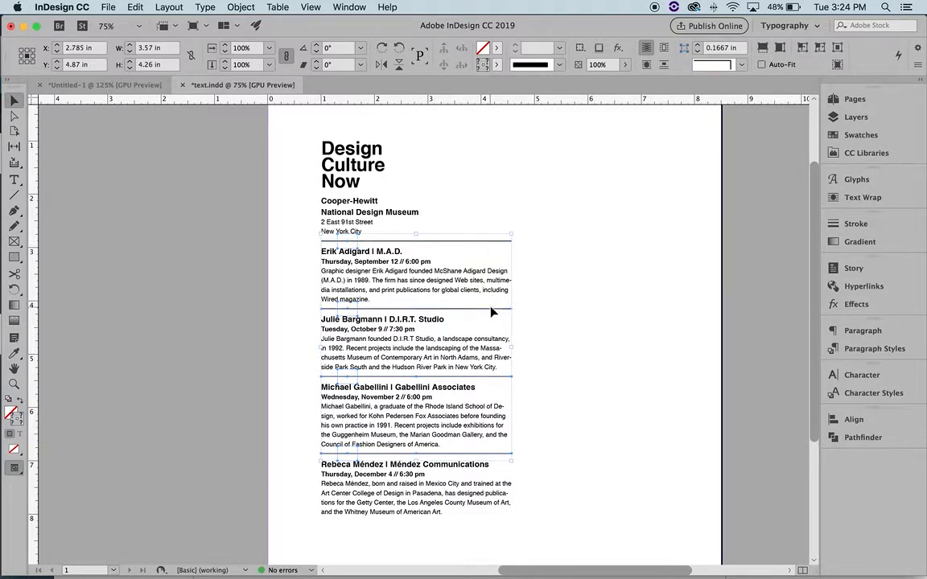
pyautogui.keyDown('shift'); pyautogui.click(499, 454); pyautogui.keyUp('shift')
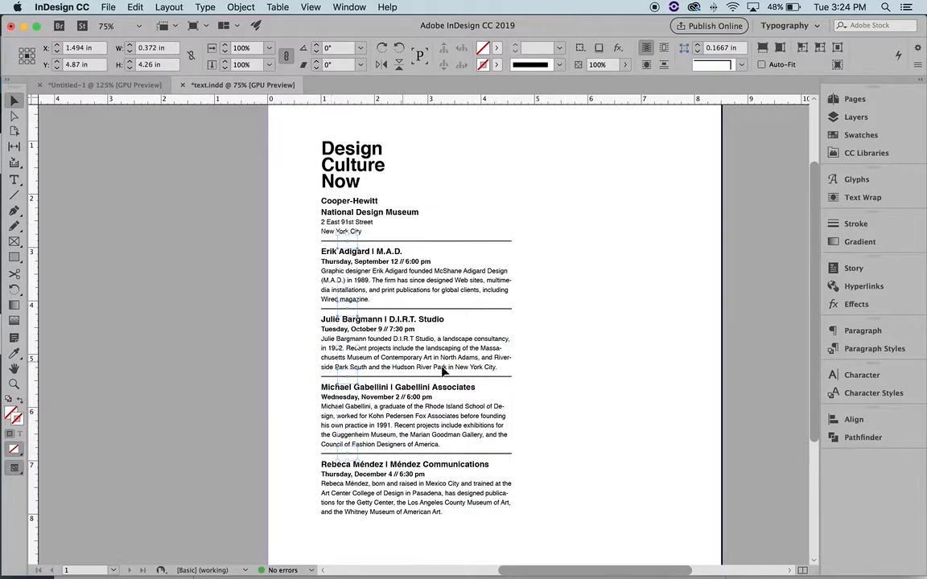
pyautogui.click(656, 374)
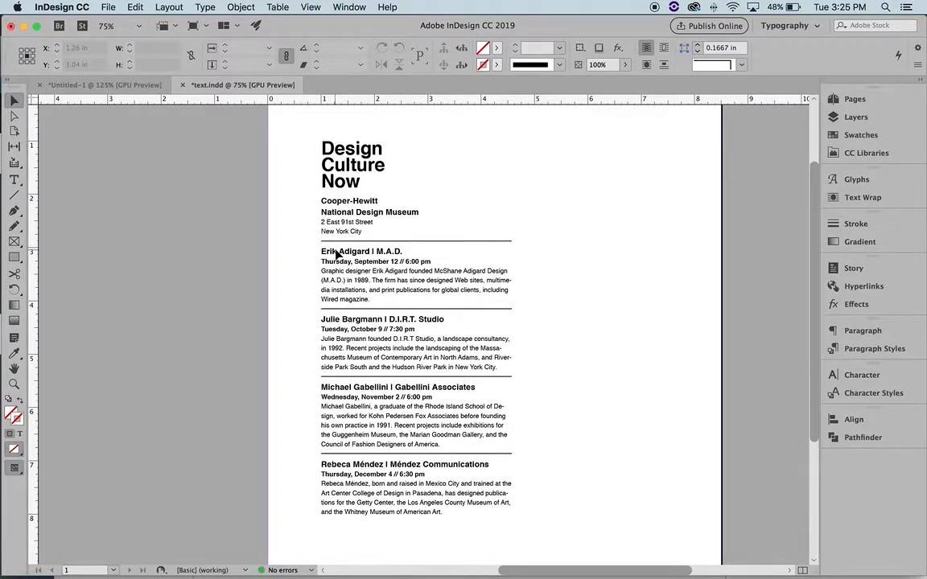
pyautogui.scroll(1, 336, 250)
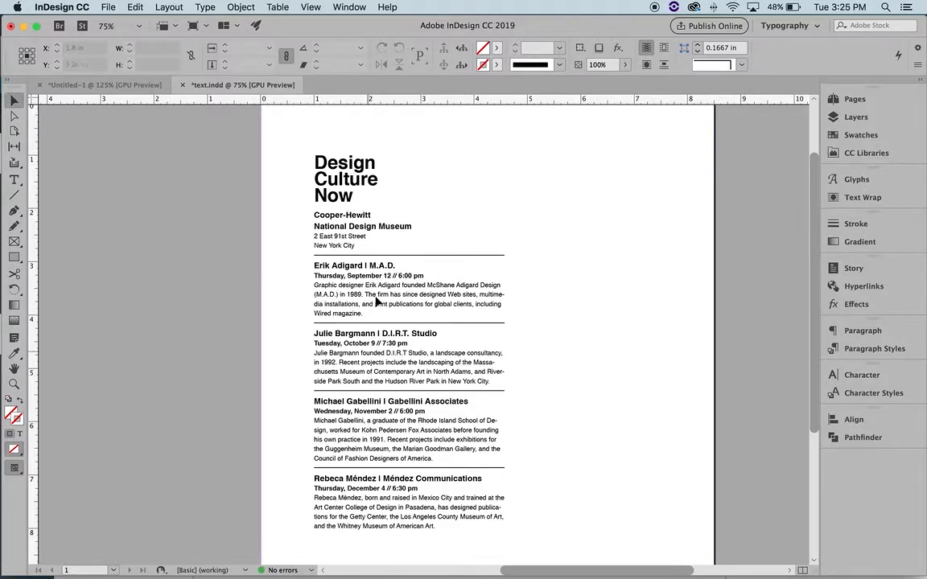
# Draw a rectangle frame over the Design Culture Now title
pyautogui.click(14, 257)
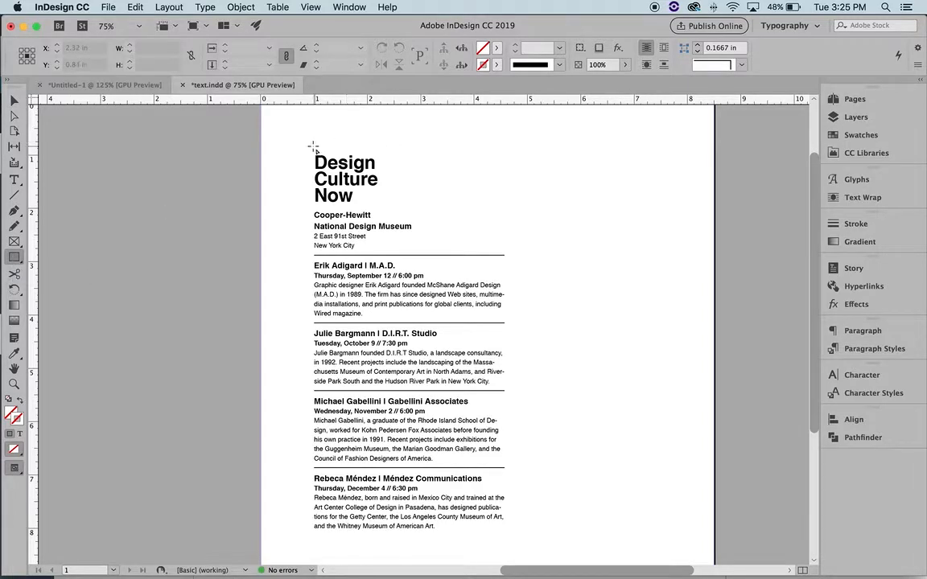
pyautogui.moveTo(308, 147)
pyautogui.mouseDown()
pyautogui.moveTo(338, 185)
pyautogui.moveTo(388, 195)
pyautogui.moveTo(386, 209)
pyautogui.mouseUp()
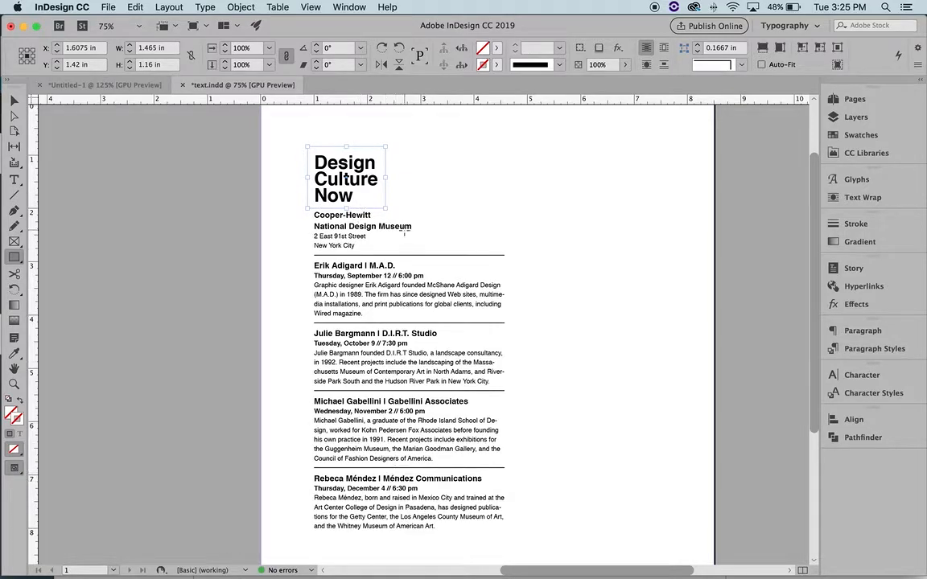
pyautogui.press('v')
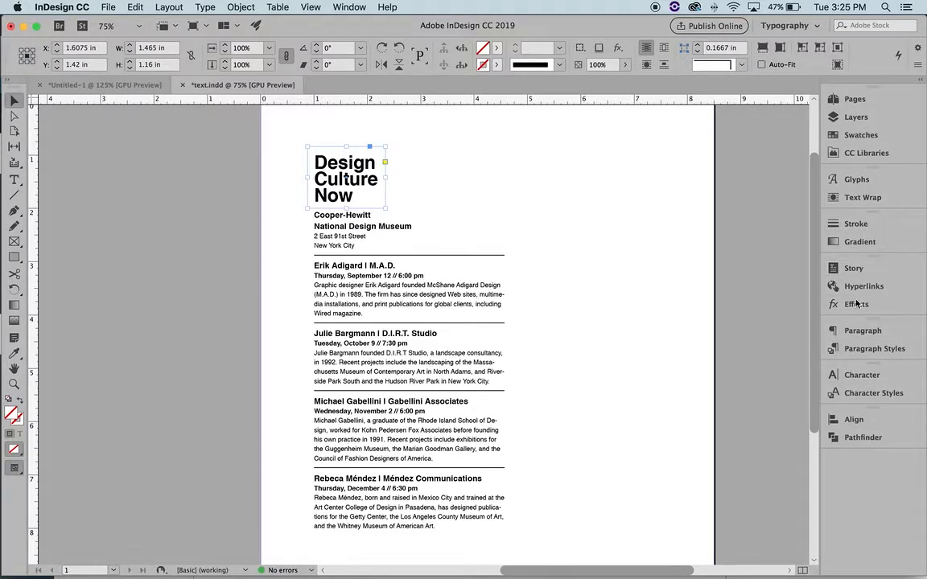
# Fill the new rectangle with black from the Swatches panel
pyautogui.click(860, 134)
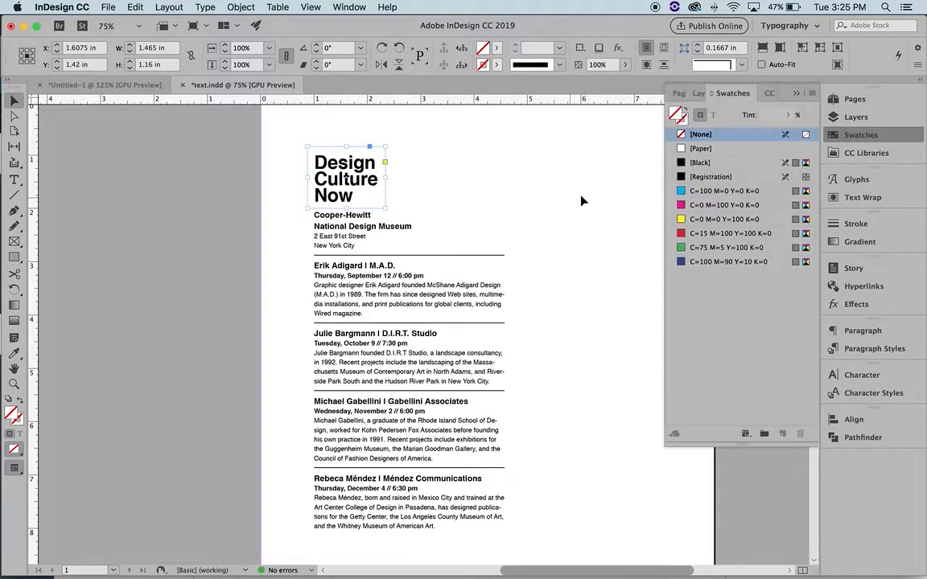
pyautogui.click(728, 162)
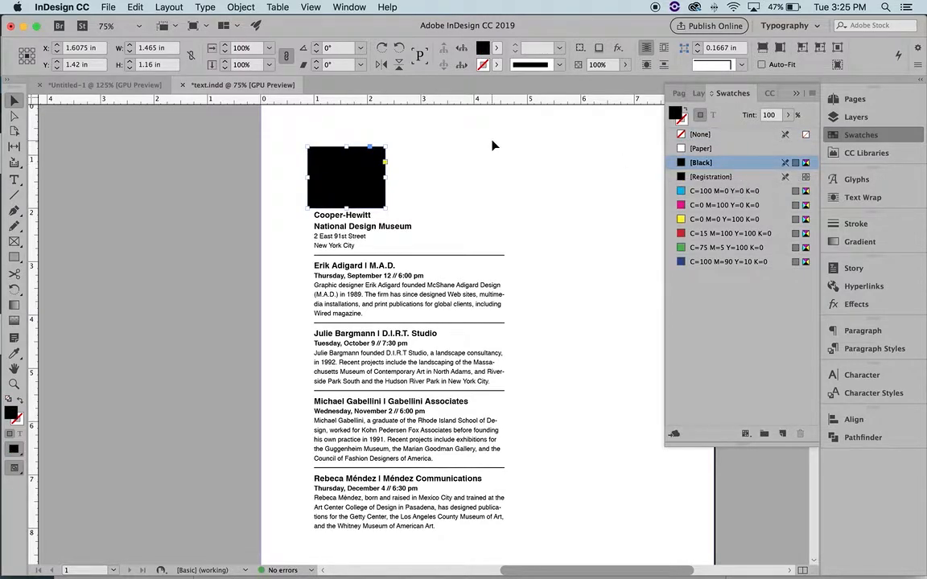
pyautogui.click(474, 180)
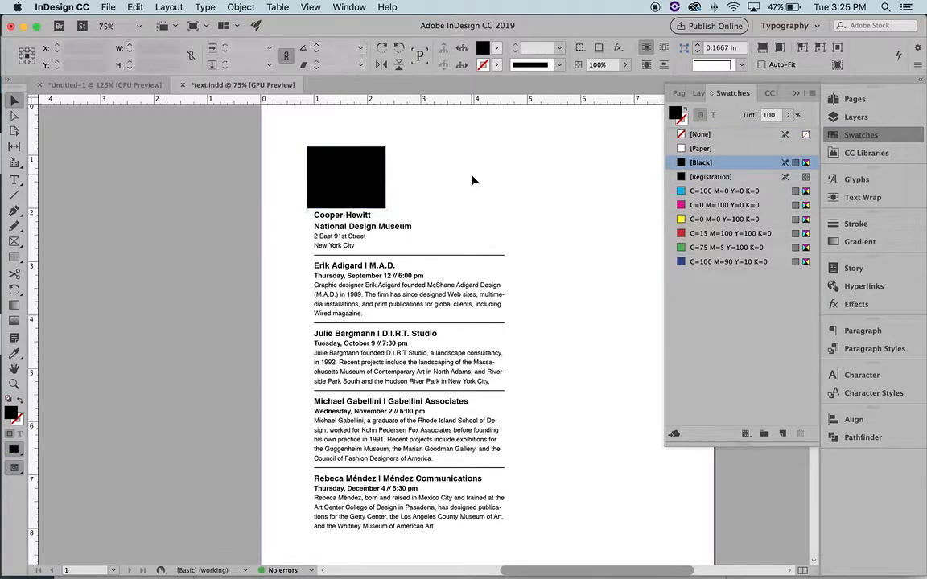
pyautogui.click(346, 168)
pyautogui.click(374, 227)
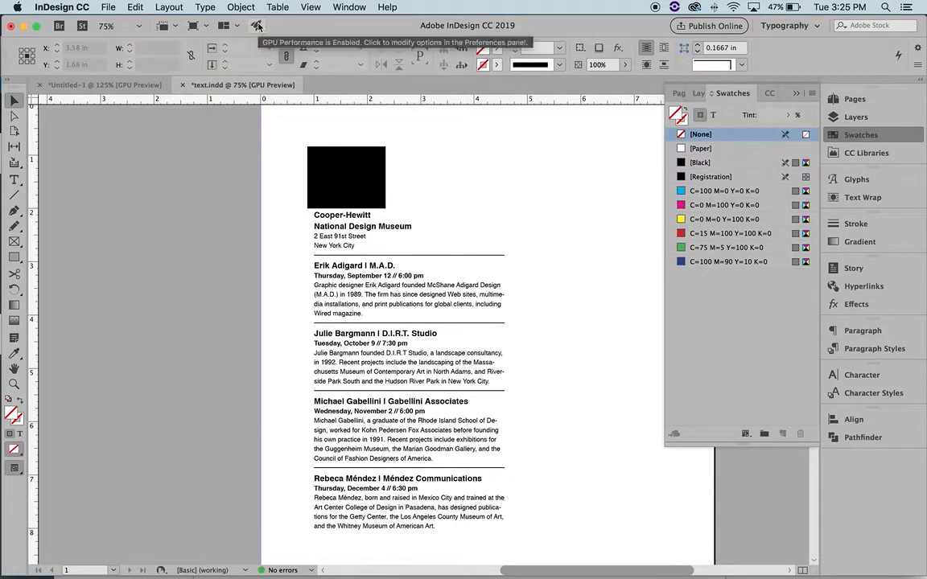
# Unlock all objects on the spread and send the black rectangle behind the title text
pyautogui.click(240, 7)
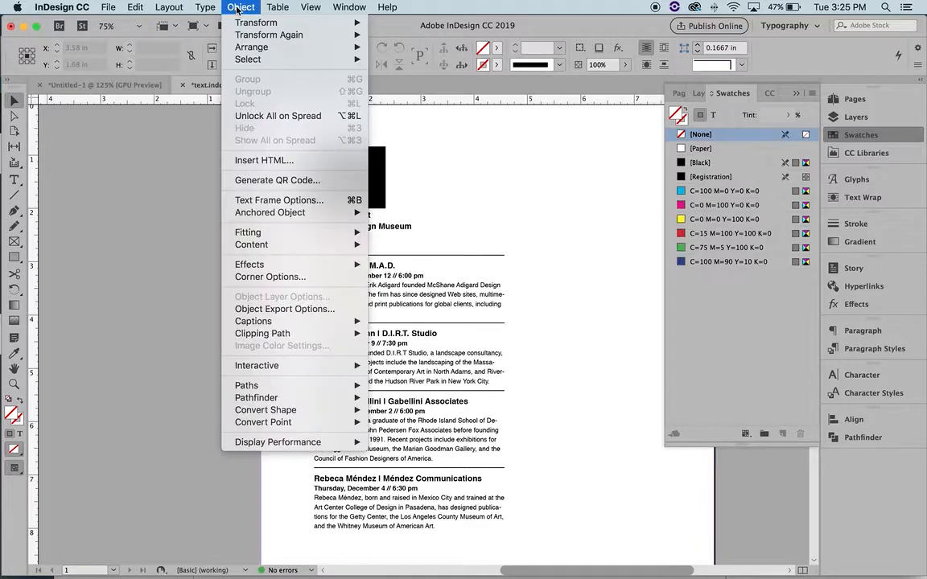
pyautogui.click(279, 117)
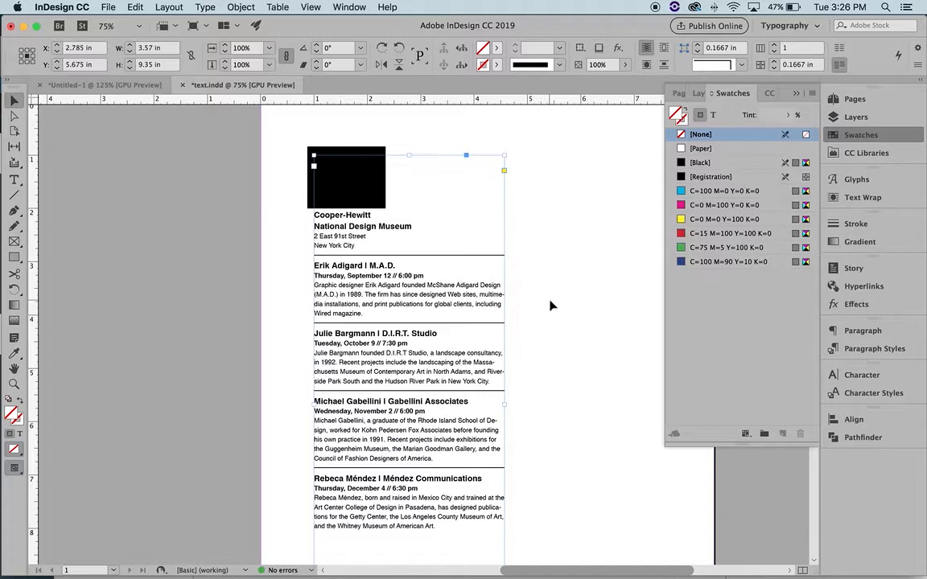
pyautogui.click(550, 305)
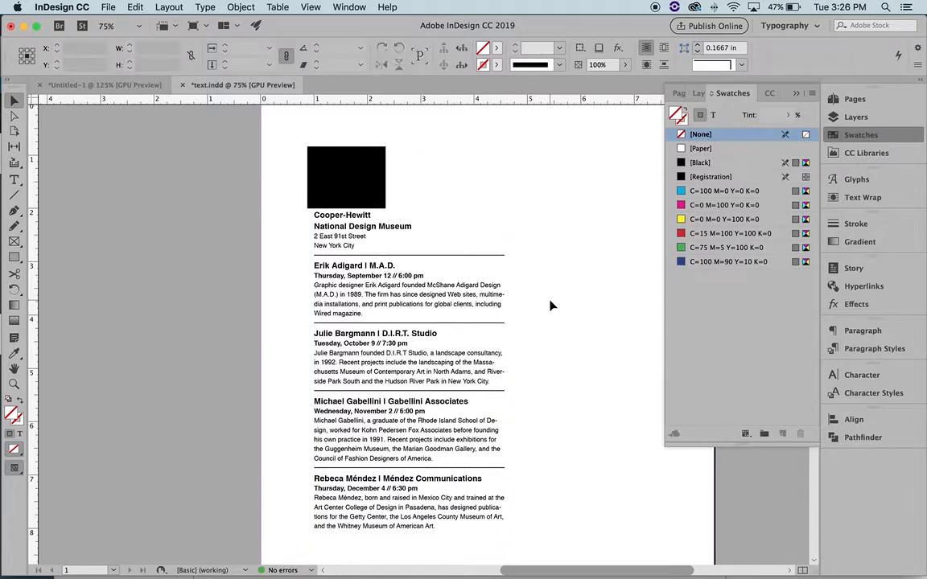
pyautogui.click(346, 186)
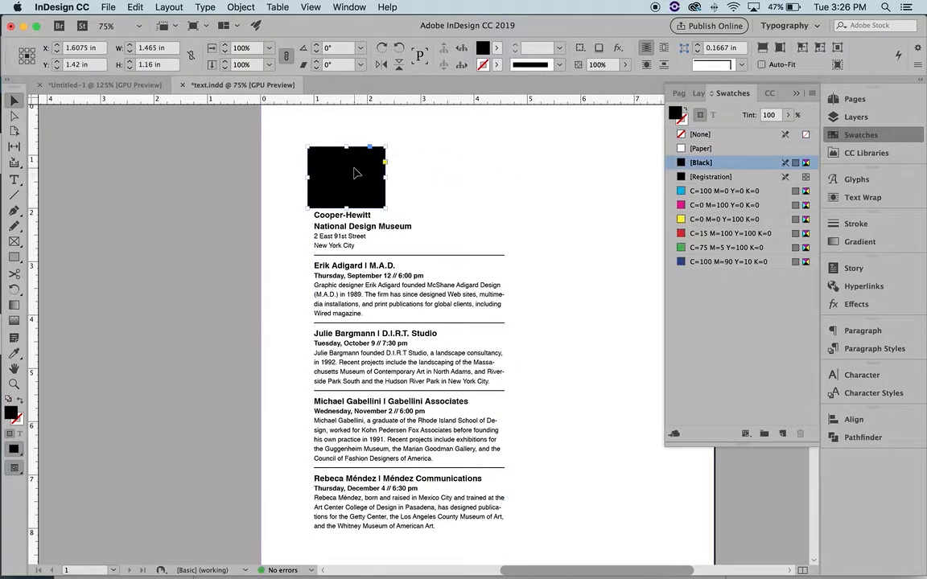
pyautogui.click(243, 7)
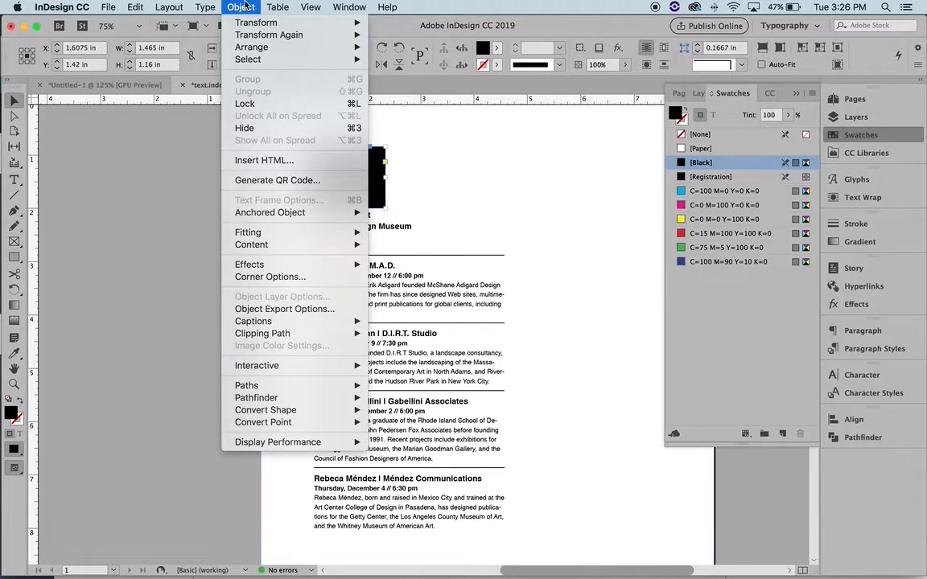
pyautogui.moveTo(257, 47)
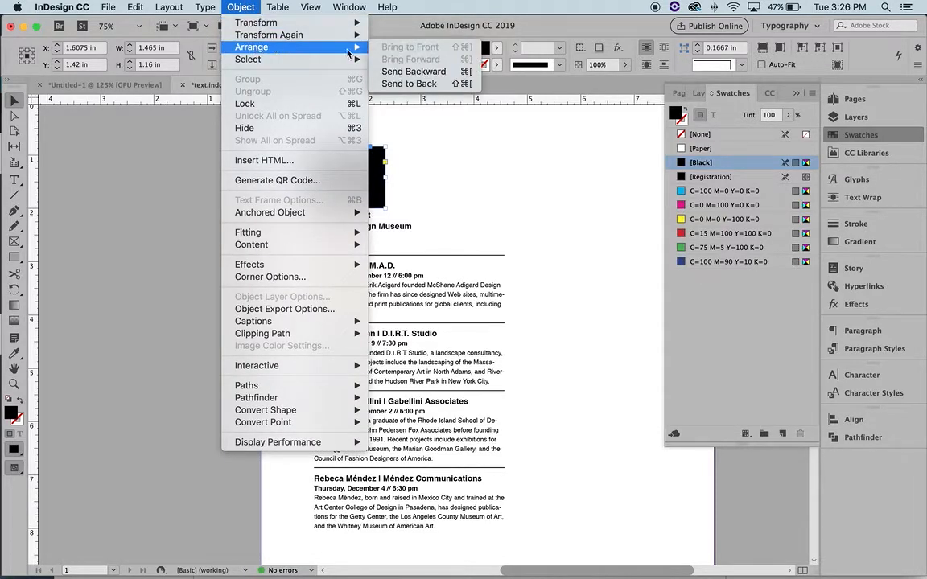
pyautogui.click(411, 84)
# Color the Design Culture Now title text with the [Paper] swatch
pyautogui.click(413, 150)
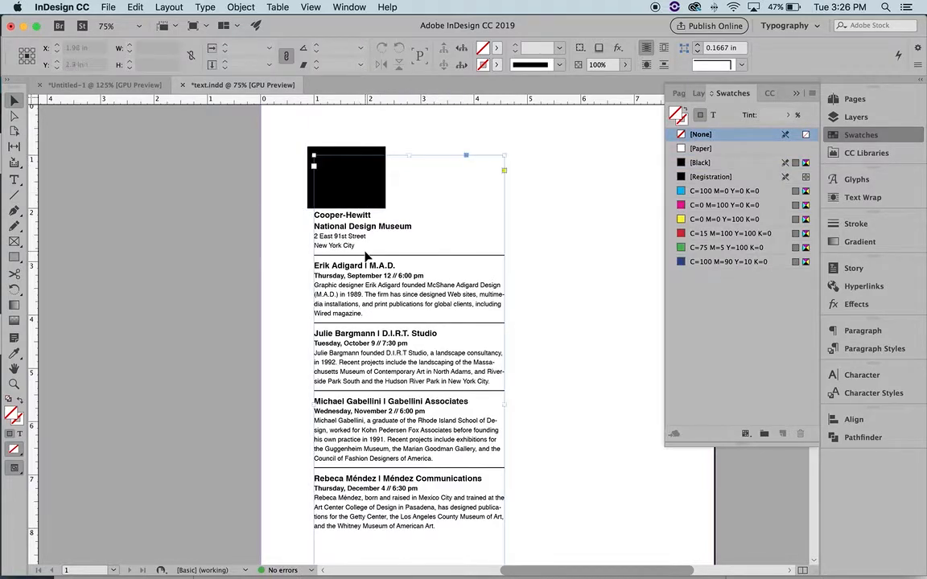
pyautogui.click(15, 178)
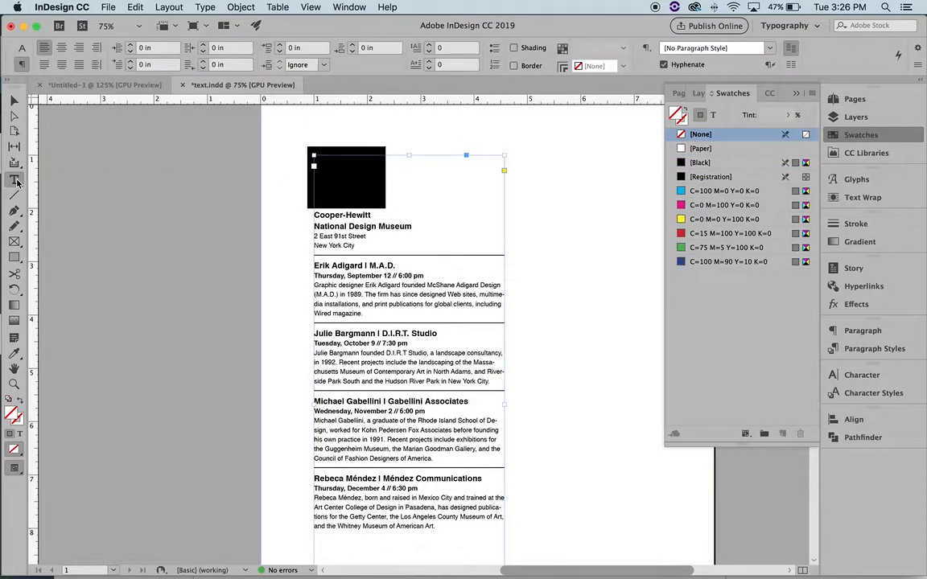
pyautogui.click(374, 199)
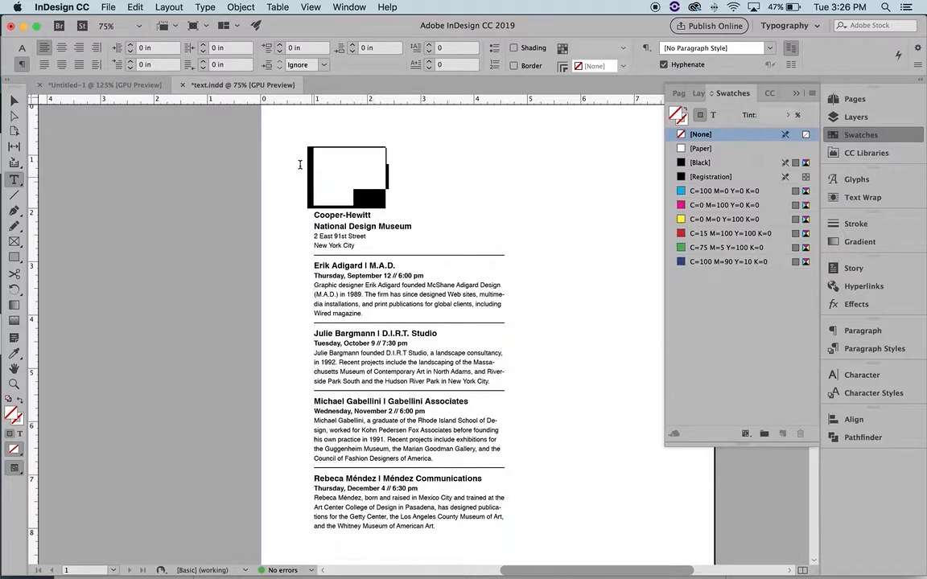
pyautogui.click(724, 151)
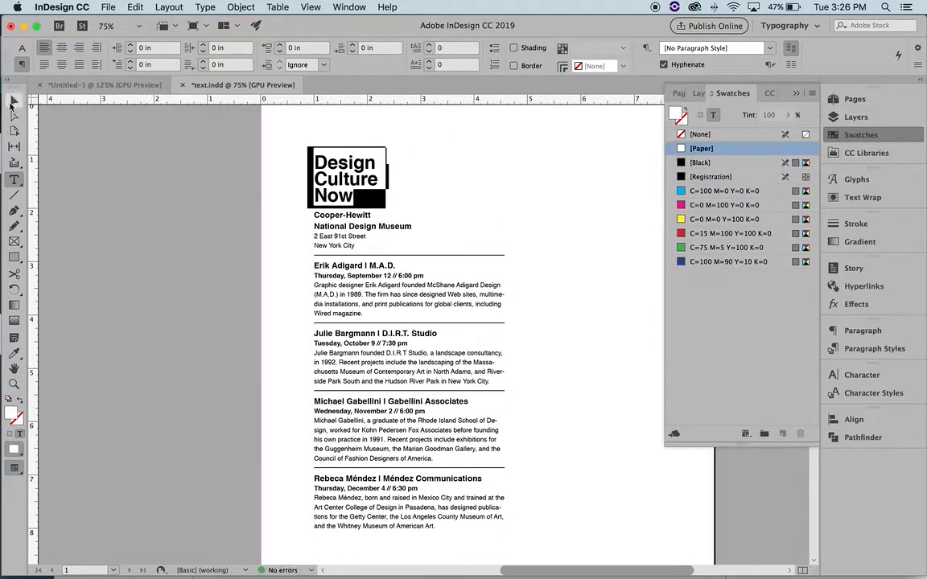
pyautogui.click(12, 100)
# Collapse the Swatches panel and zoom out to show the whole page
pyautogui.click(569, 185)
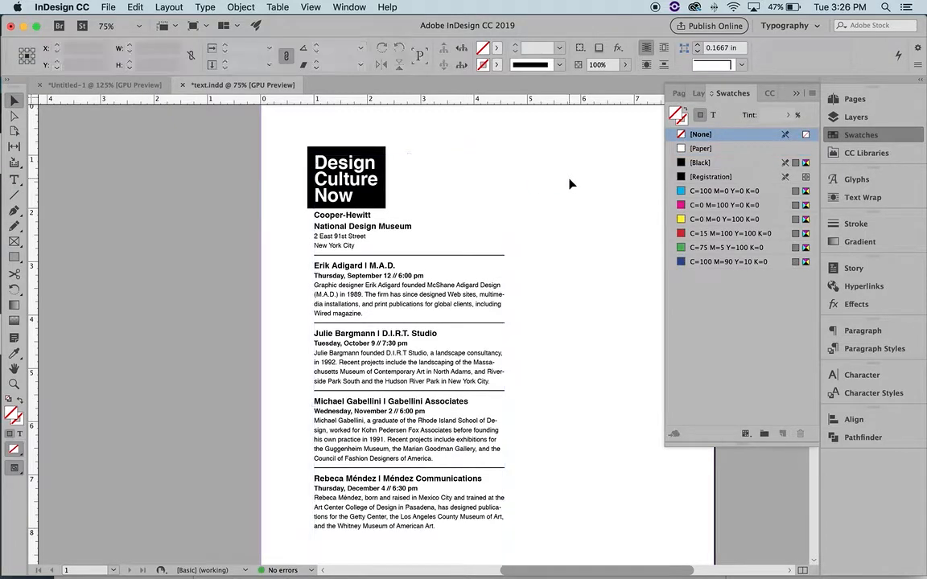
pyautogui.click(795, 94)
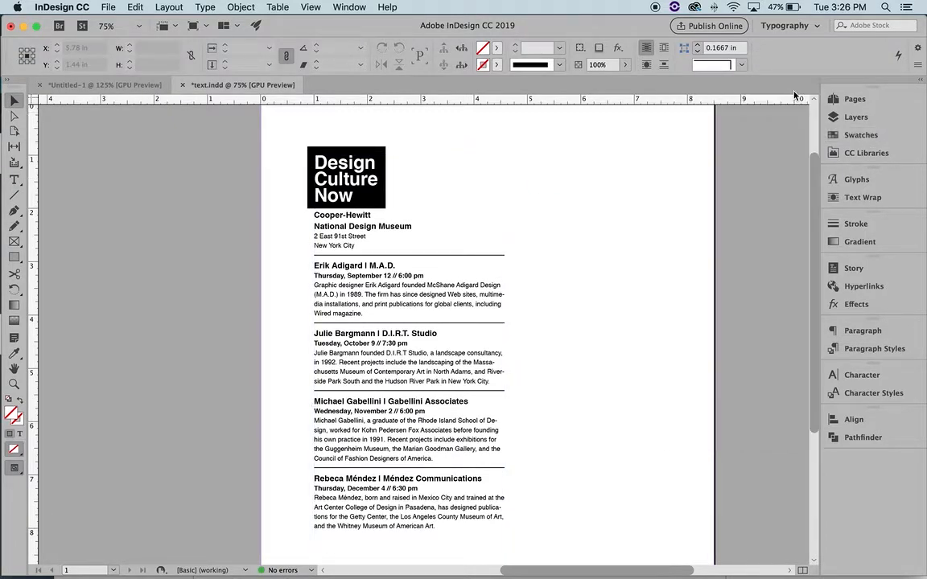
pyautogui.press('z')
pyautogui.keyDown('alt'); pyautogui.click(550, 292); pyautogui.keyUp('alt')
pyautogui.hscroll(-3, 551, 293)
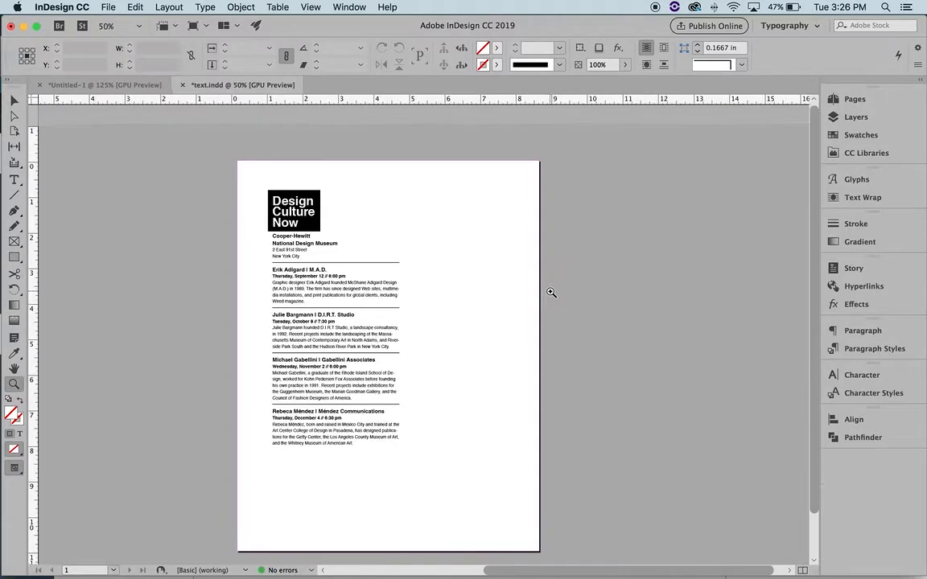
pyautogui.press('v')
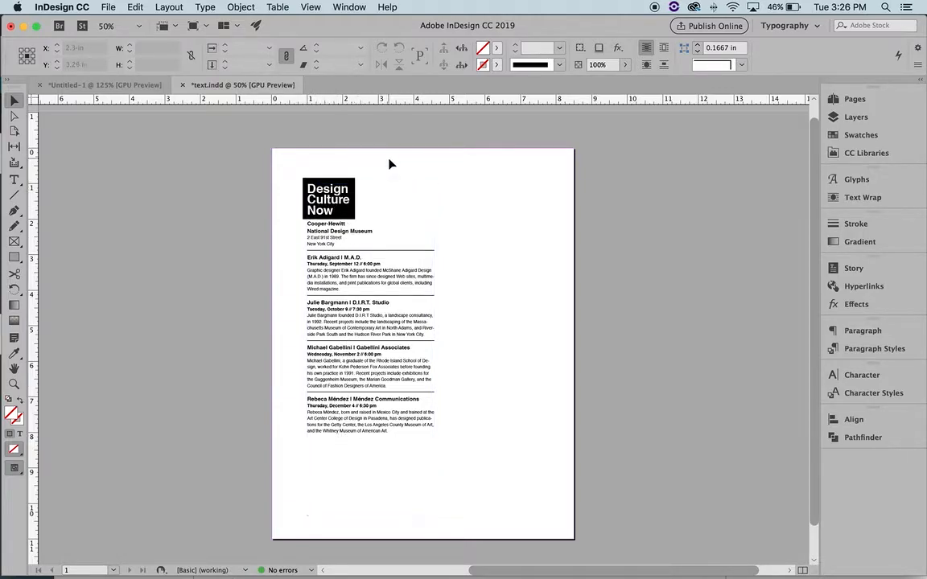
# Zoom in on the top of the page and select the black Design Culture Now box
pyautogui.press('z')
pyautogui.click(386, 233)
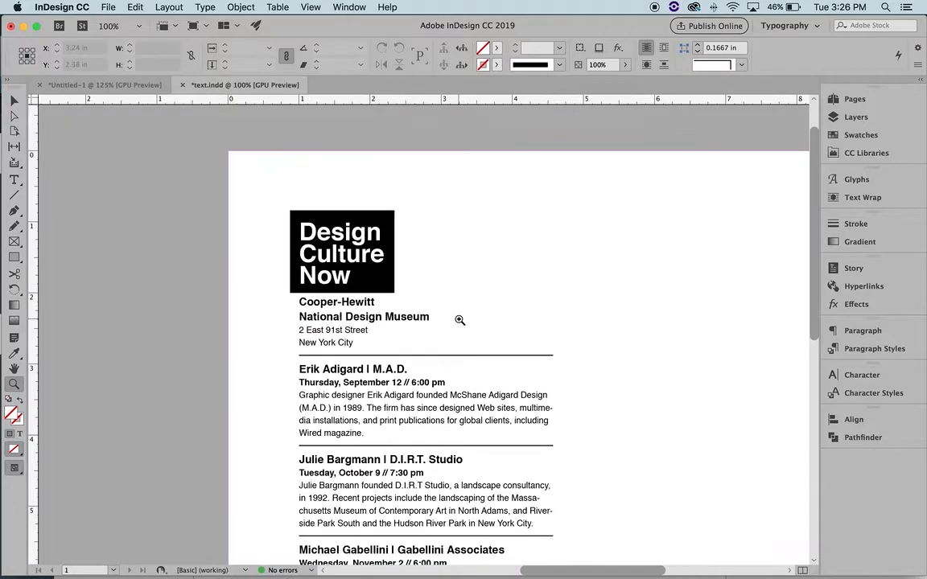
pyautogui.hscroll(-1, 398, 338)
pyautogui.press('a')
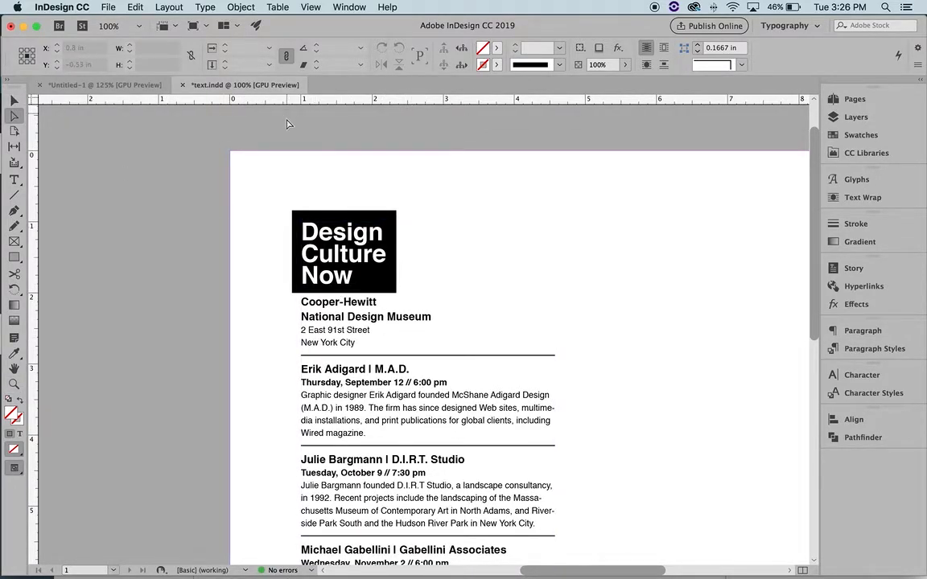
pyautogui.press('v')
pyautogui.click(393, 218)
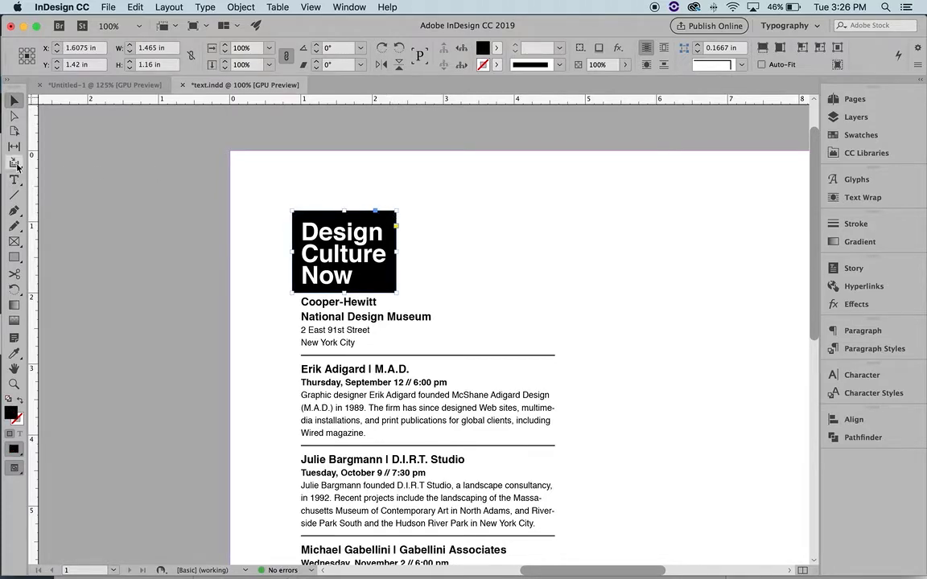
pyautogui.click(13, 116)
pyautogui.click(401, 297)
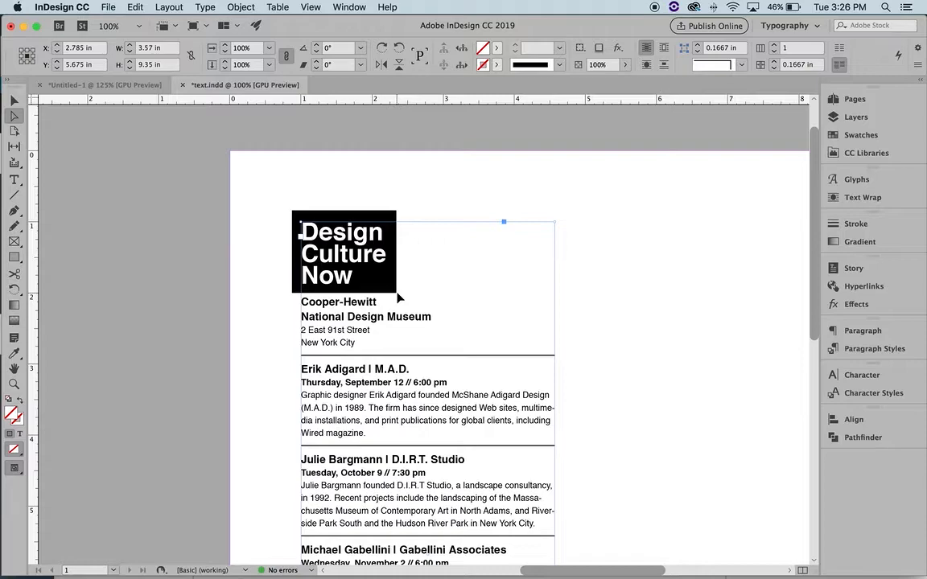
# Drag the black box's bottom-right corner right and top-left corner left to make a trapezoid
pyautogui.press('v')
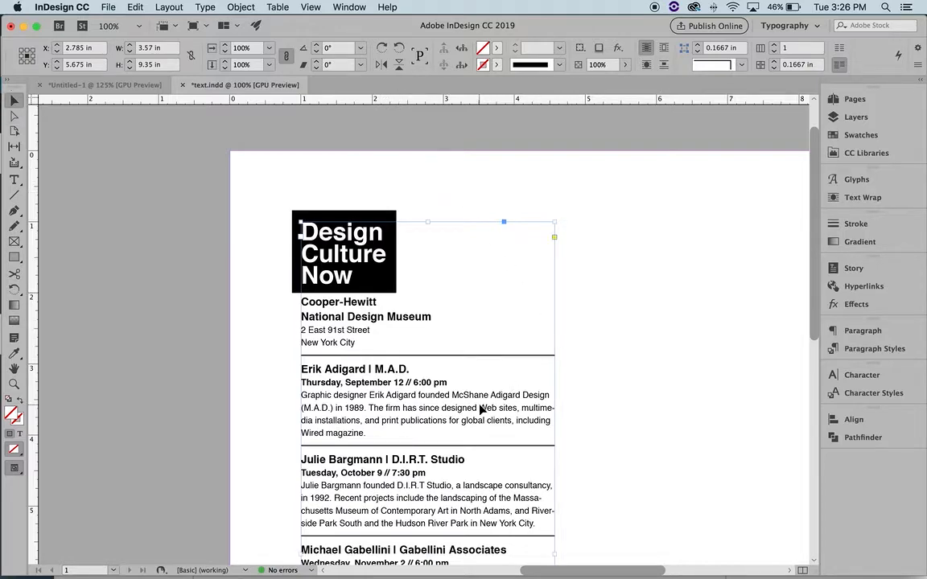
pyautogui.press('super+shift+a')
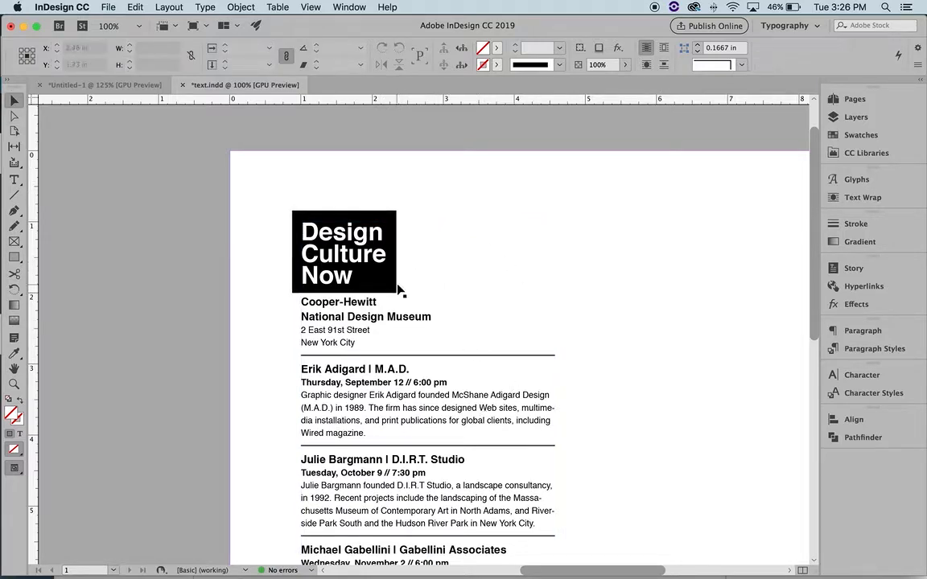
pyautogui.press('a')
pyautogui.moveTo(397, 293)
pyautogui.mouseDown()
pyautogui.moveTo(426, 298)
pyautogui.moveTo(413, 294)
pyautogui.mouseUp()
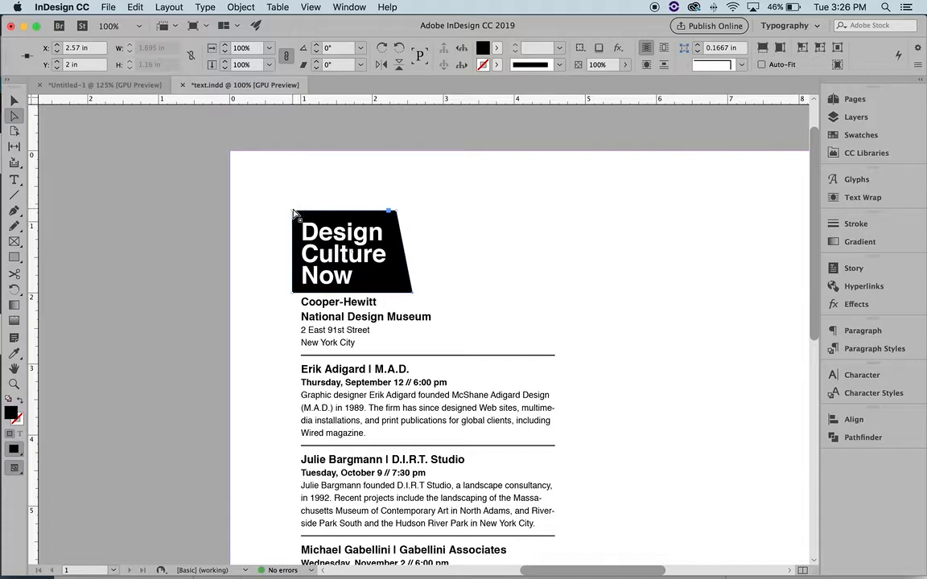
pyautogui.moveTo(294, 212); pyautogui.dragTo(267, 208)
pyautogui.click(536, 222)
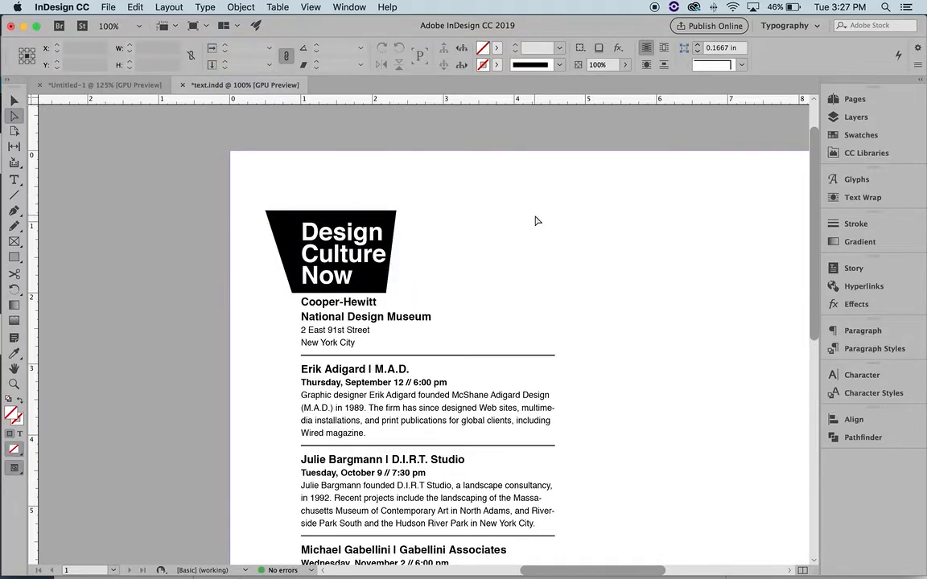
pyautogui.press('z')
pyautogui.keyDown('alt'); pyautogui.click(483, 323); pyautogui.keyUp('alt')
pyautogui.keyDown('alt'); pyautogui.click(483, 323); pyautogui.keyUp('alt')
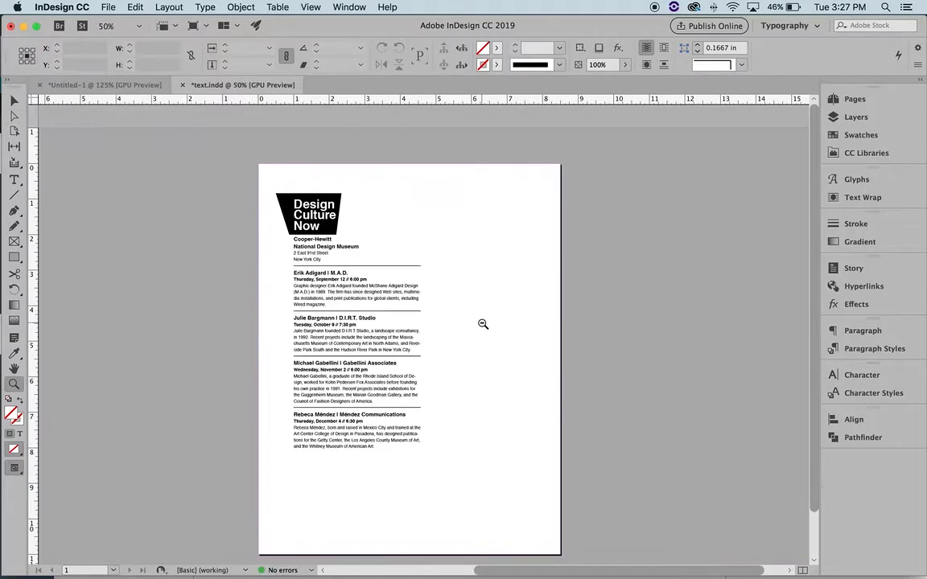
pyautogui.press('v')
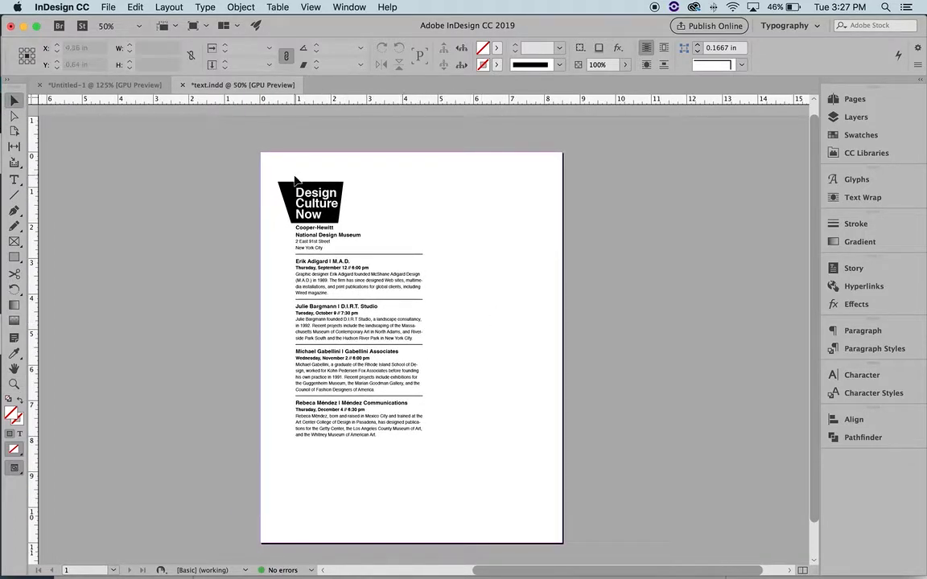
pyautogui.moveTo(299, 189); pyautogui.dragTo(487, 222)
pyautogui.press('a')
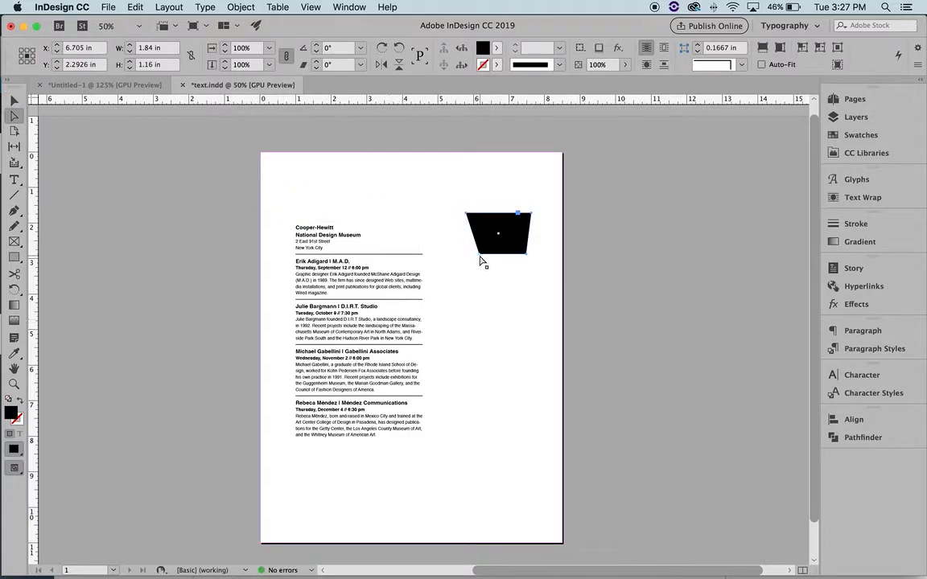
pyautogui.moveTo(481, 259); pyautogui.dragTo(424, 321)
pyautogui.moveTo(465, 213); pyautogui.dragTo(360, 179)
pyautogui.click(242, 253)
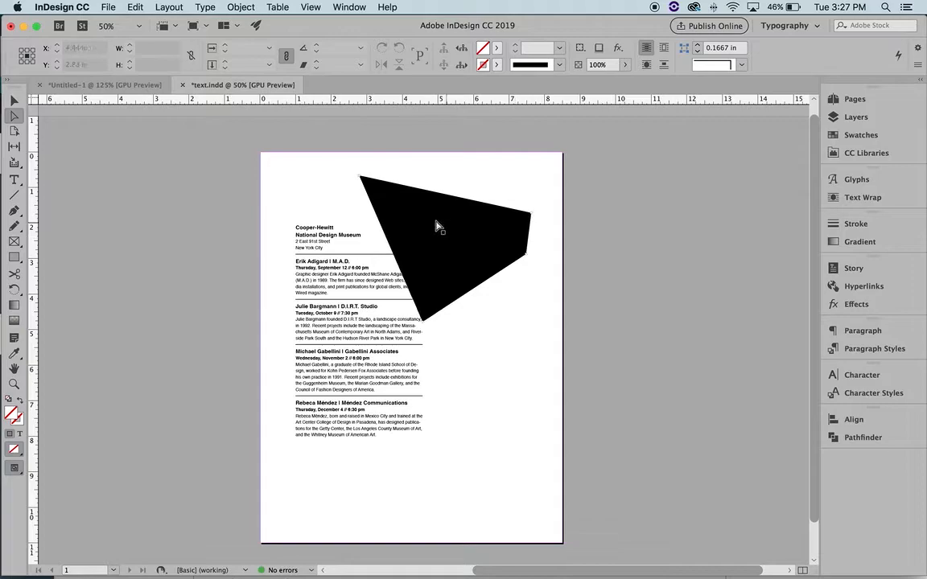
pyautogui.press('super+z')
pyautogui.press('super+z')
pyautogui.press('super+z')
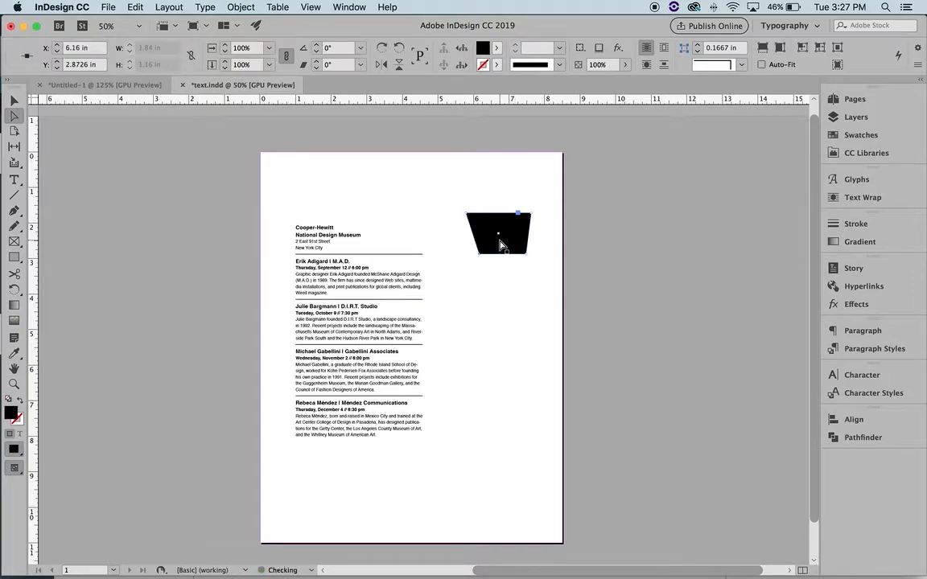
pyautogui.click(500, 245)
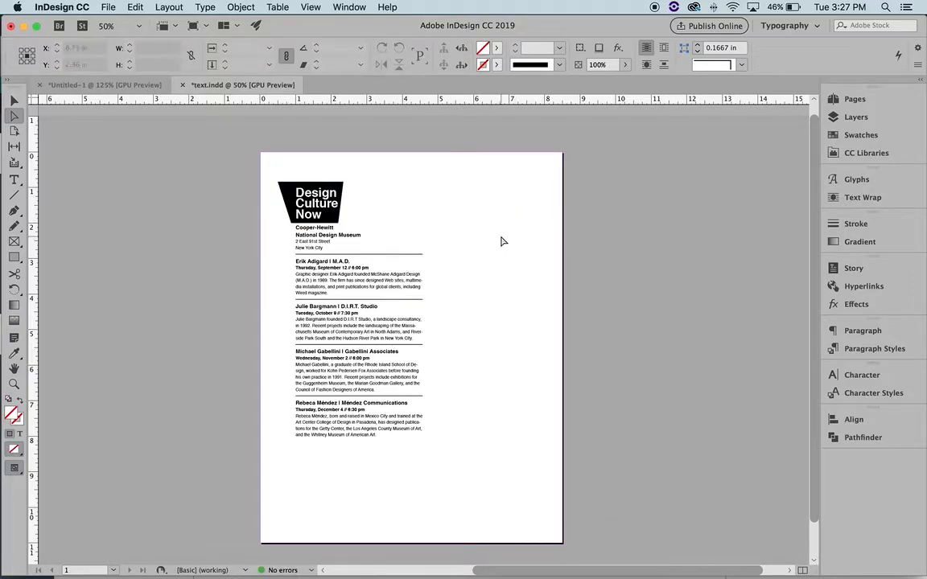
pyautogui.press('v')
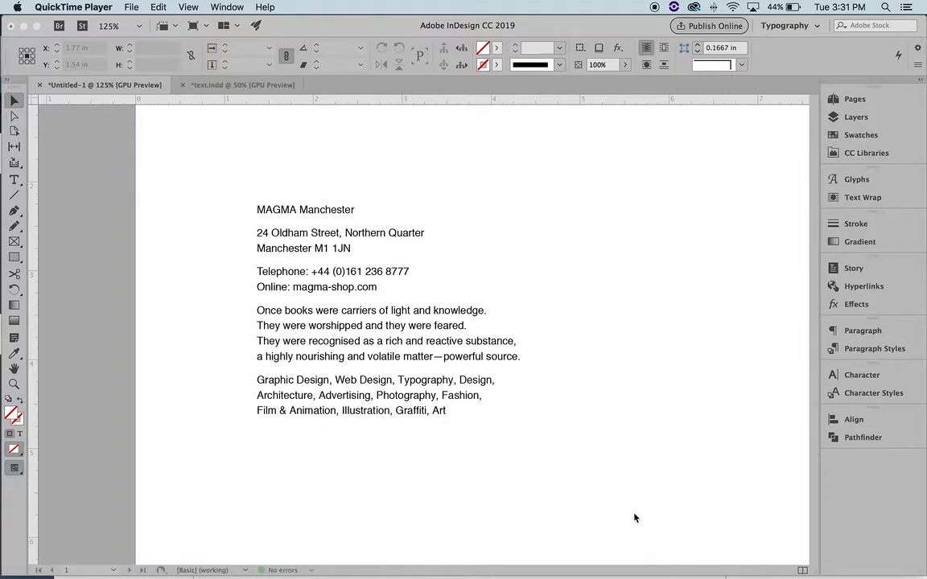
# Bring up the Untitled-1 document and zoom in to 200% on the category list
pyautogui.click(547, 409)
pyautogui.press('z')
pyautogui.click(368, 403)
pyautogui.click(456, 337)
pyautogui.click(398, 337)
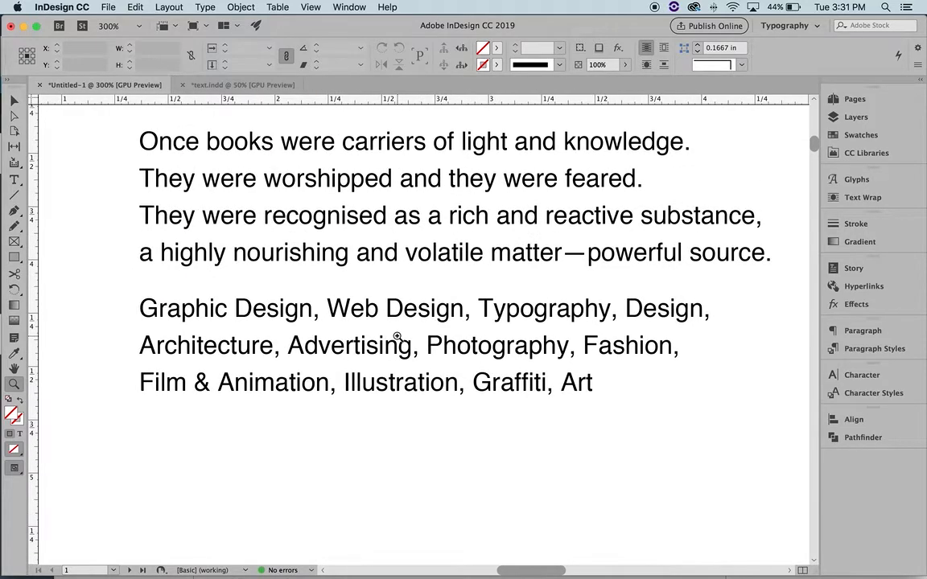
# Remove the comma after Graphic Design with the Type tool
pyautogui.press('t')
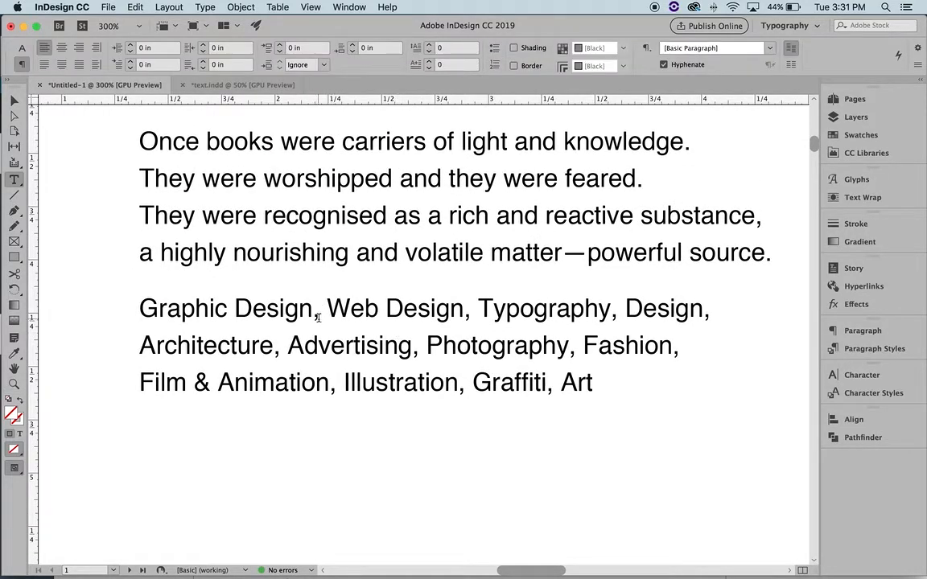
pyautogui.click(319, 311)
pyautogui.press('BackSpace')
pyautogui.write('//')
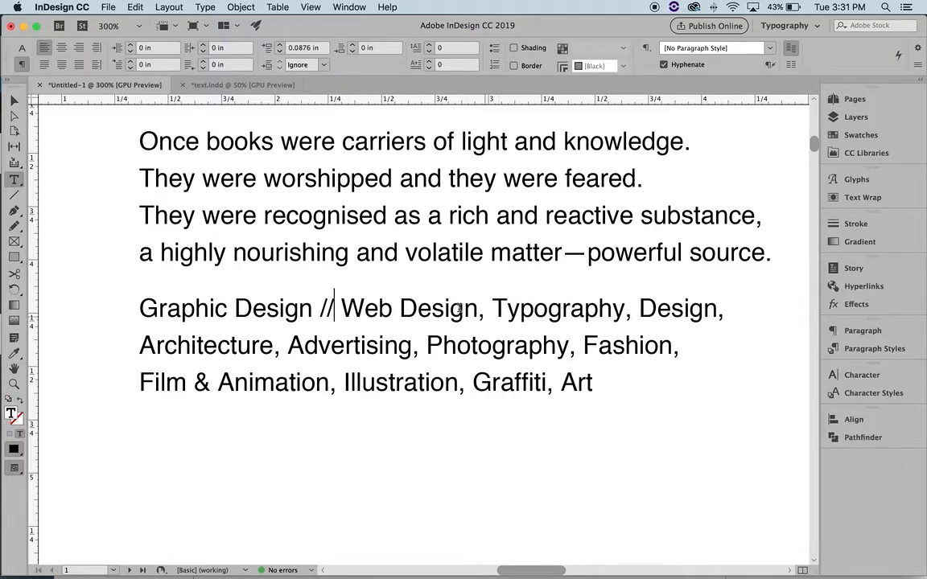
pyautogui.moveTo(343, 309); pyautogui.dragTo(322, 310)
pyautogui.press('super+c')
pyautogui.click(340, 315)
pyautogui.press('BackSpace')
pyautogui.press('BackSpace')
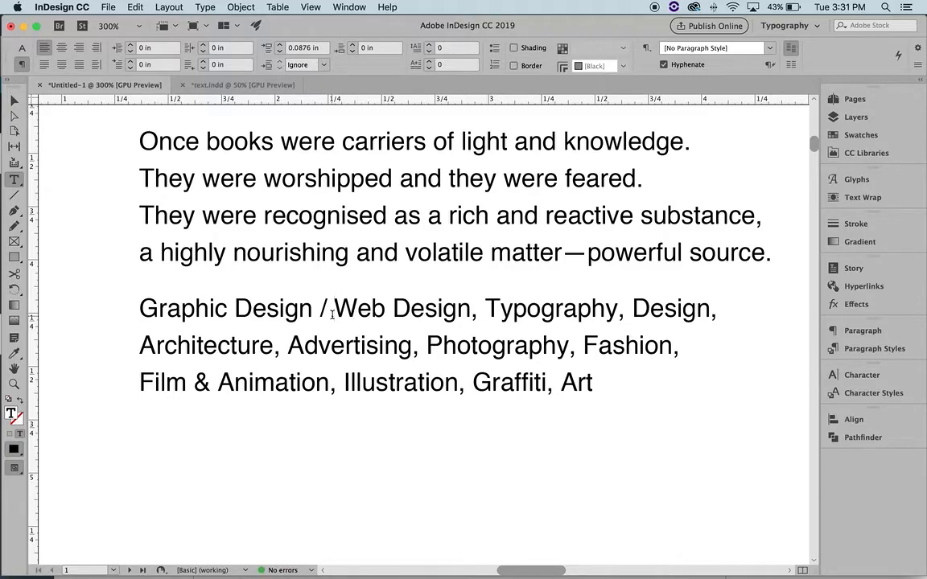
pyautogui.press('BackSpace')
pyautogui.press('BackSpace')
pyautogui.press('BackSpace')
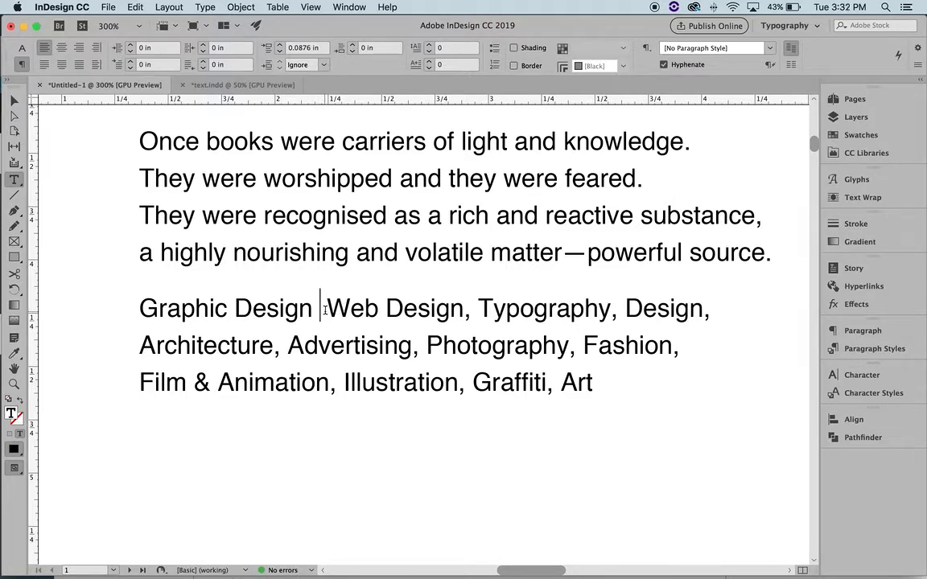
# Type bullets after Graphic Design and in place of the comma after Web Design
pyautogui.write('•')
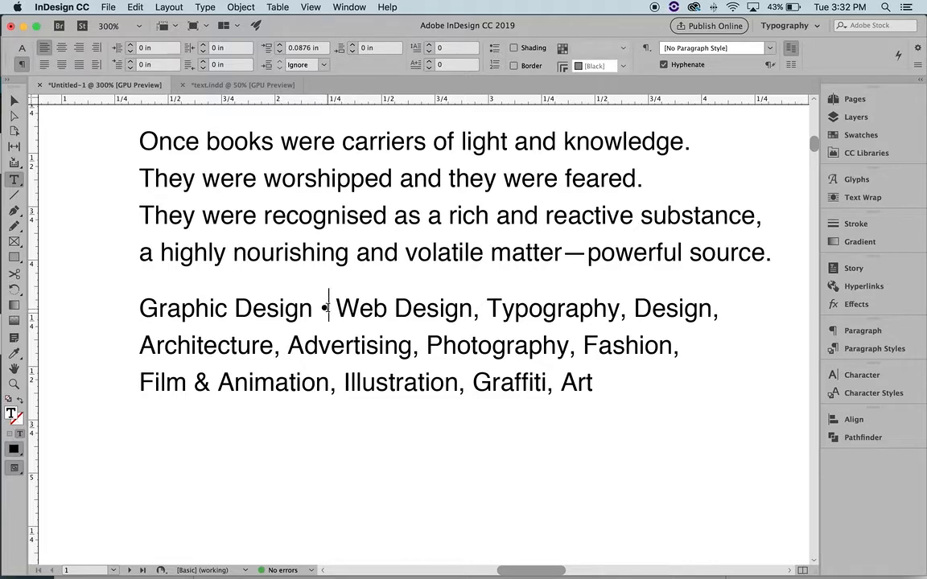
pyautogui.moveTo(328, 309); pyautogui.dragTo(324, 308)
pyautogui.moveTo(487, 312); pyautogui.dragTo(472, 311)
pyautogui.press('BackSpace')
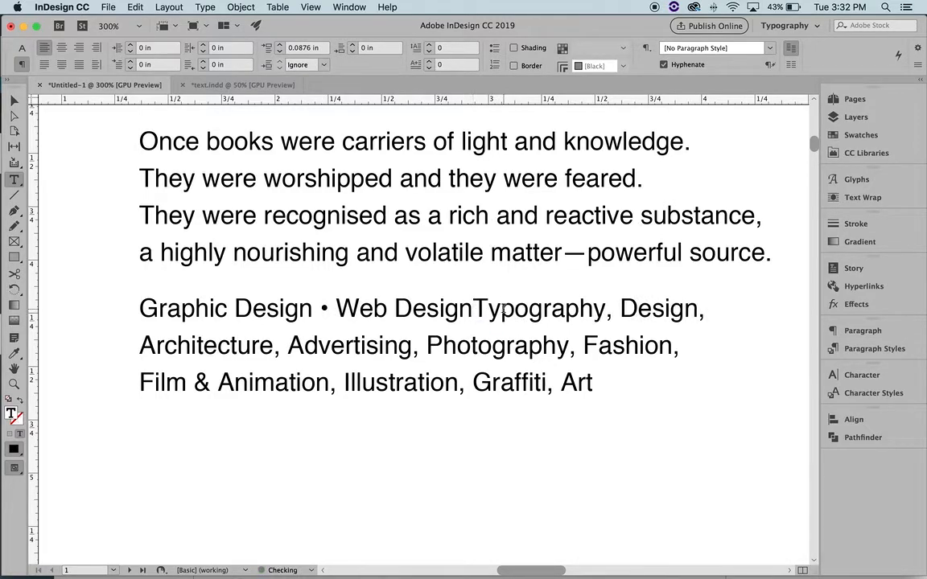
pyautogui.write('•')
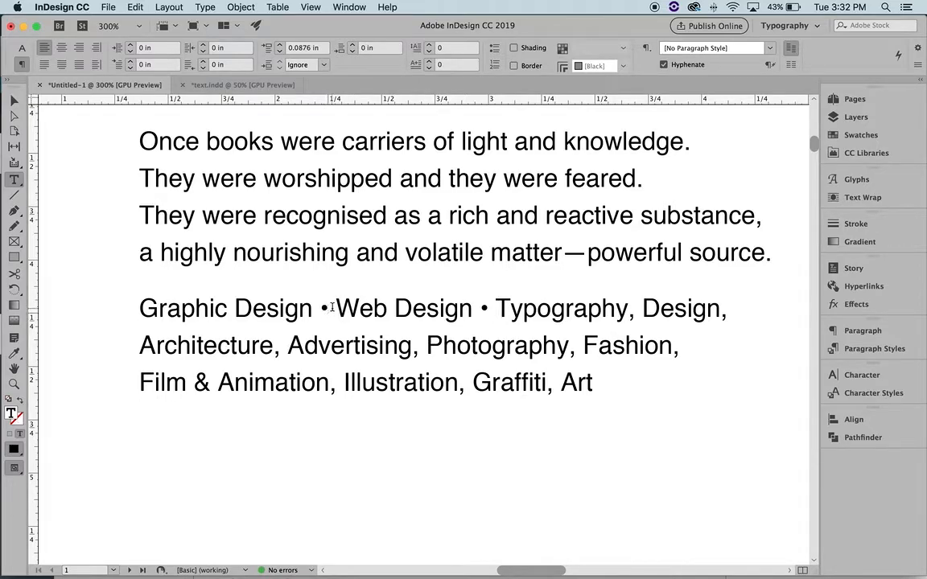
# Set the first bullet's font size to 8 pt in the Character panel
pyautogui.doubleClick(325, 309)
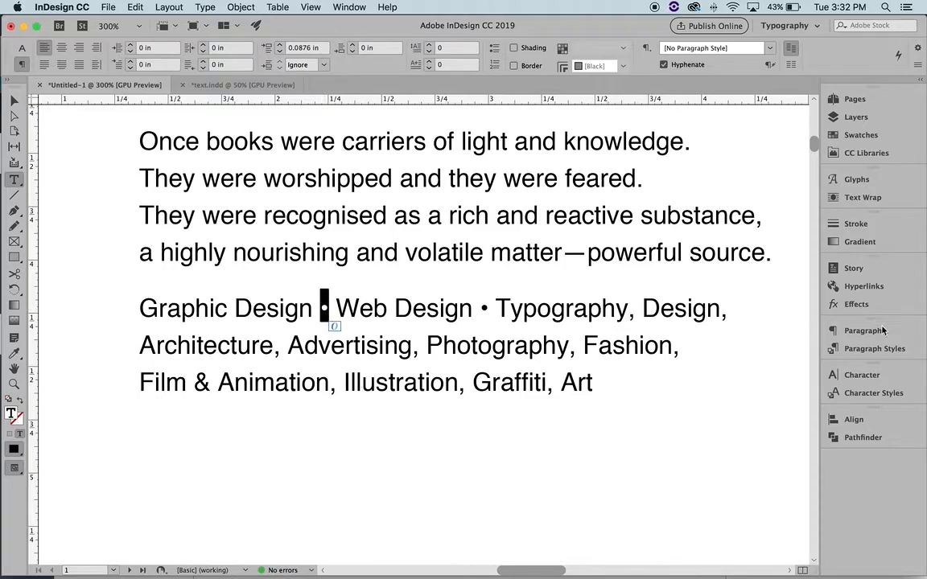
pyautogui.click(861, 375)
pyautogui.click(706, 426)
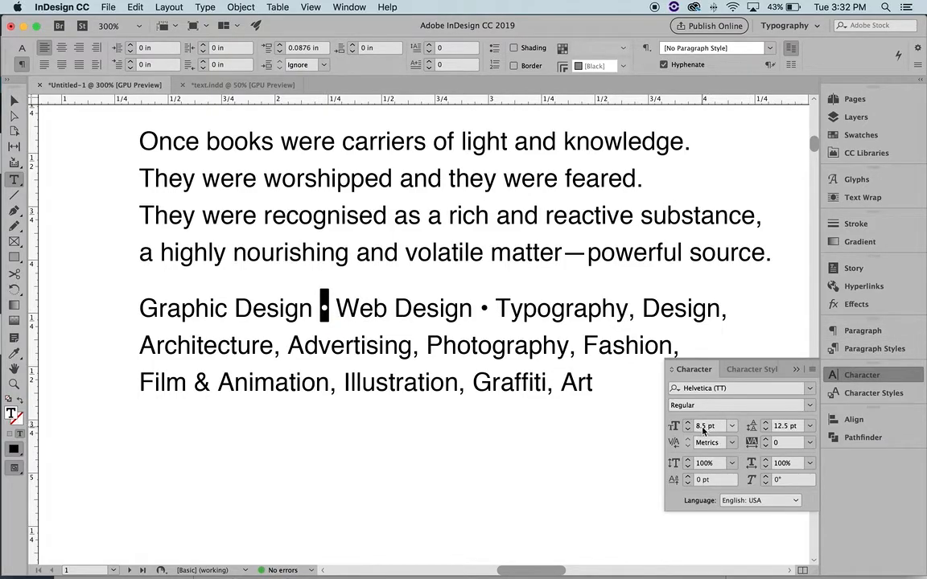
pyautogui.write('2')
pyautogui.press('Return')
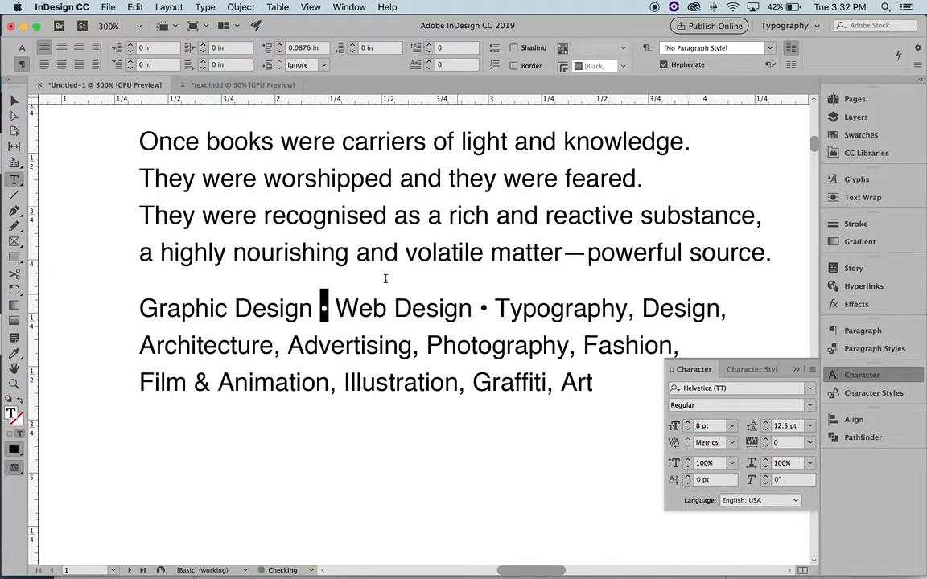
pyautogui.click(330, 307)
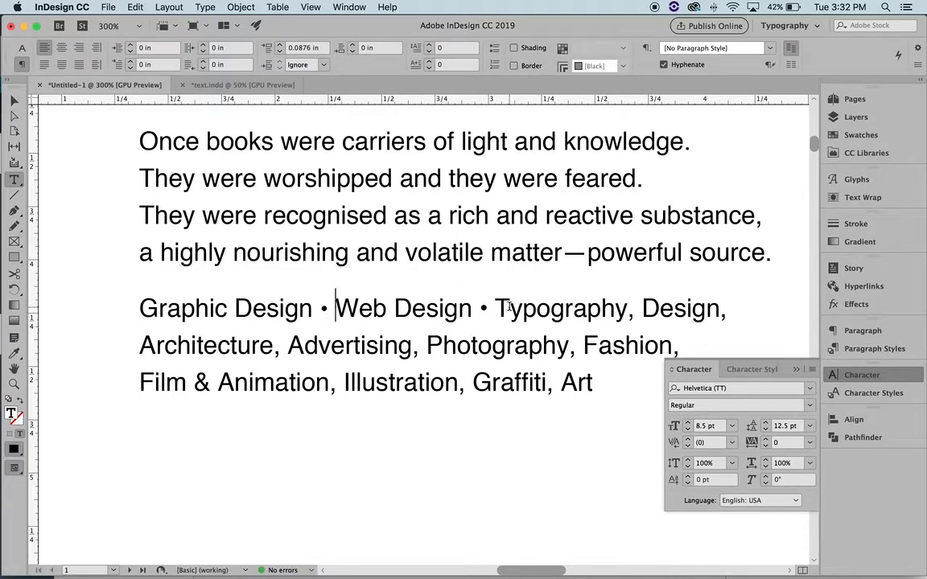
# Give the first bullet a -0.325 pt baseline shift and close the Character panel
pyautogui.doubleClick(326, 309)
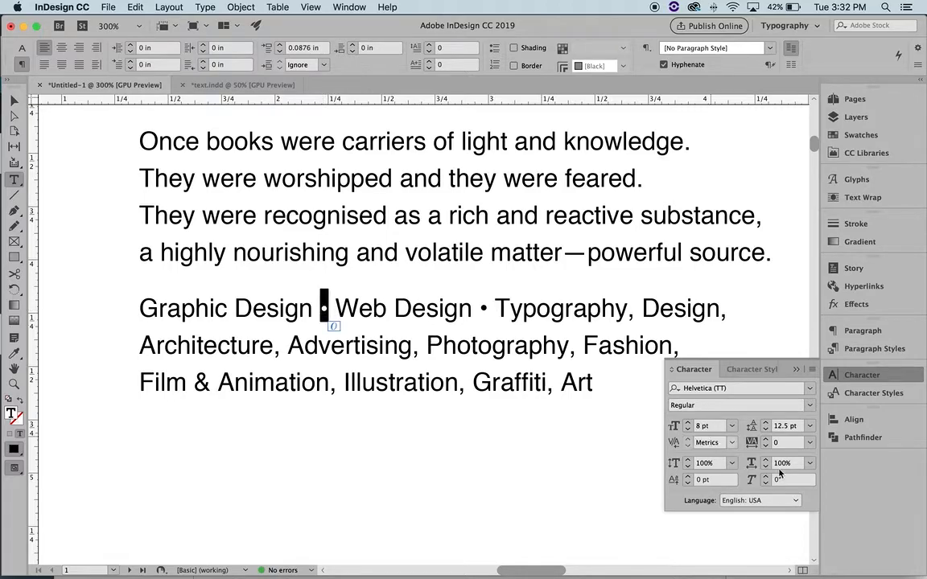
pyautogui.click(694, 481)
pyautogui.write('-.25')
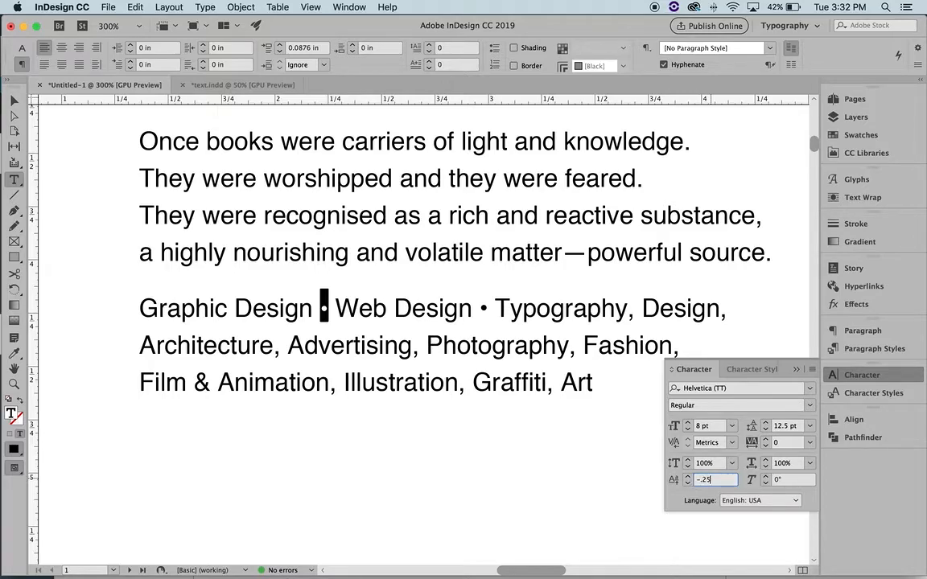
pyautogui.press('Return')
pyautogui.click(330, 309)
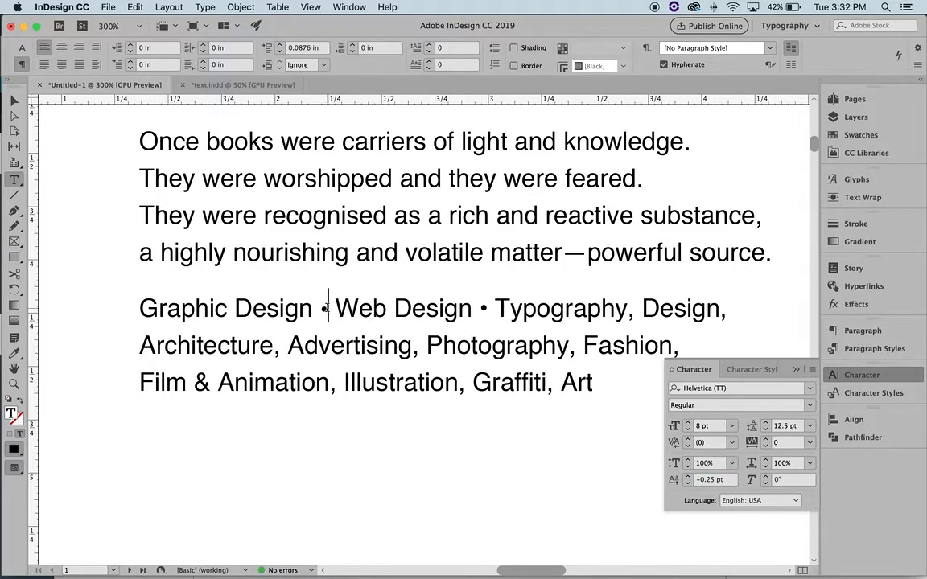
pyautogui.doubleClick(325, 310)
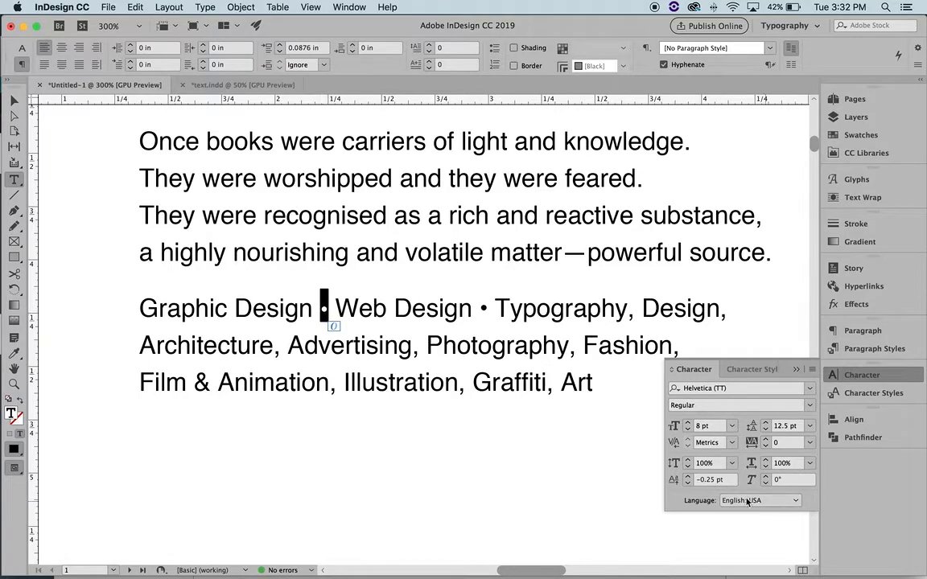
pyautogui.click(708, 481)
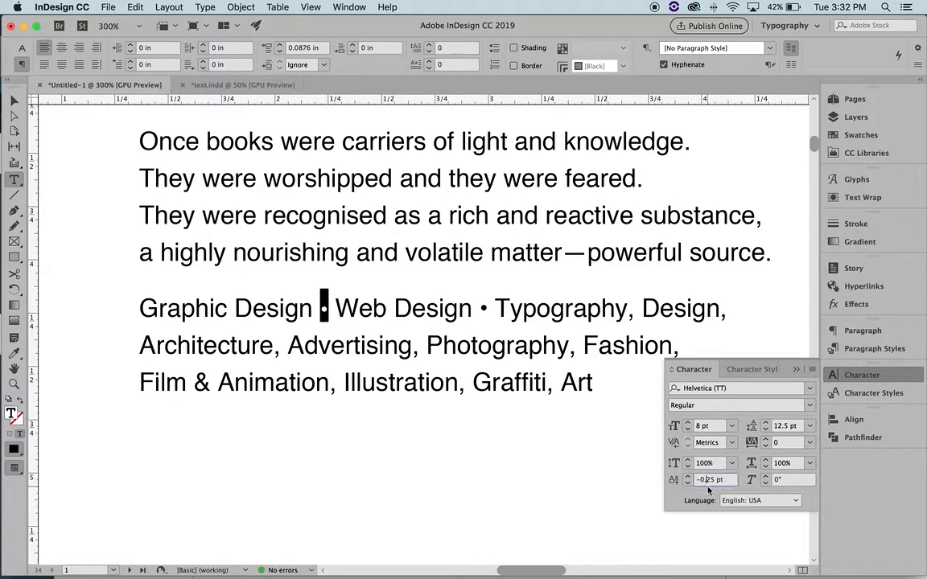
pyautogui.write('3')
pyautogui.press('Return')
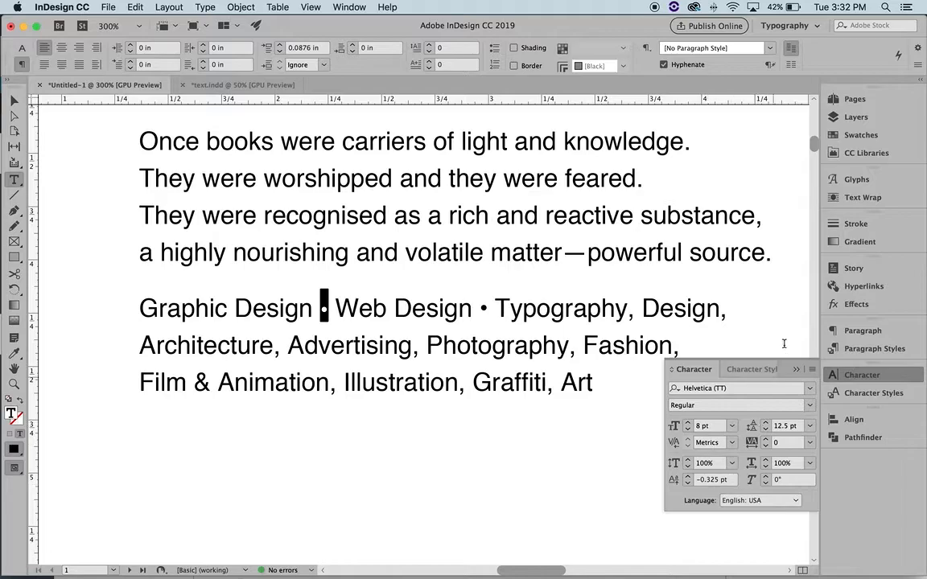
pyautogui.click(797, 371)
pyautogui.click(335, 309)
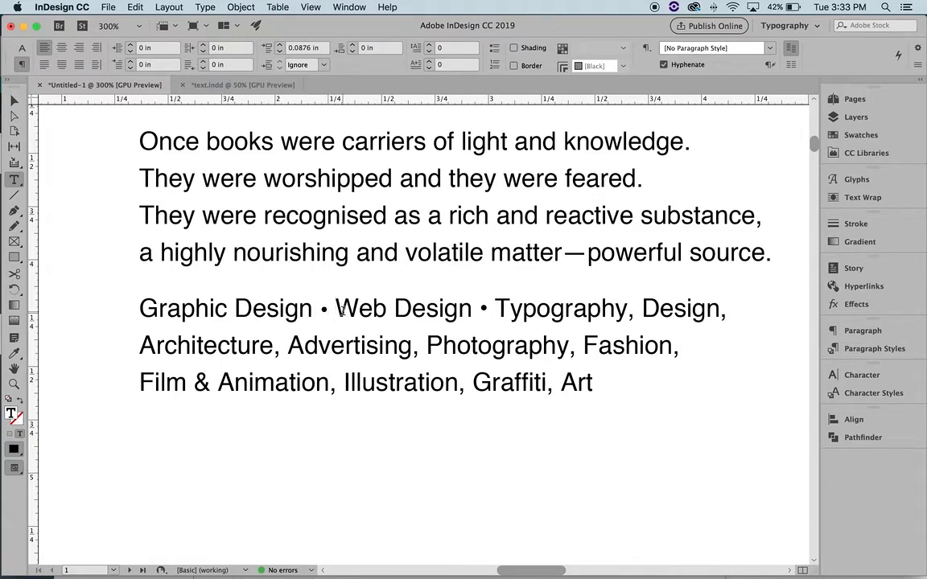
# Paste the adjusted bullet over the separators after Web Design, Typography, Architecture, Advertising and Photography
pyautogui.moveTo(332, 311); pyautogui.dragTo(315, 310)
pyautogui.press('super+c')
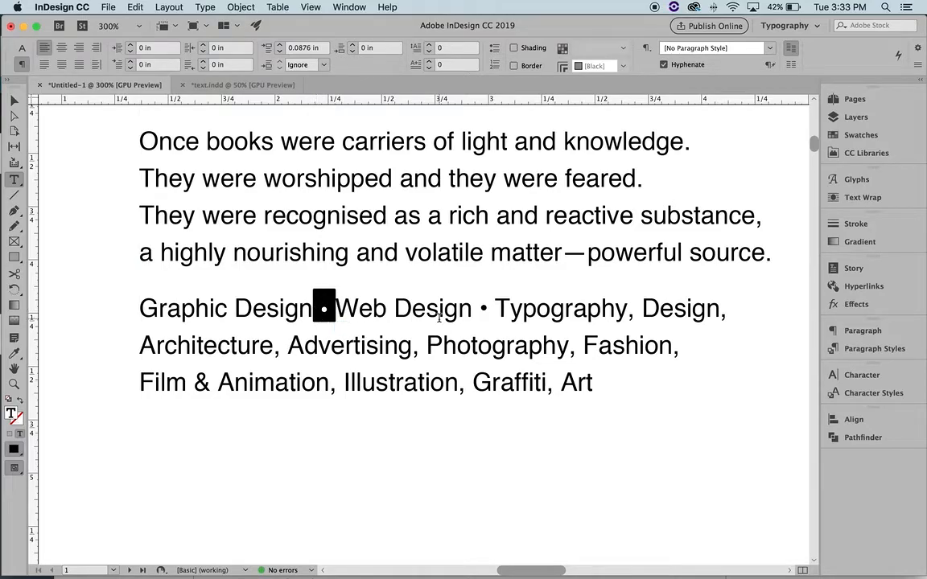
pyautogui.moveTo(496, 304); pyautogui.dragTo(474, 308)
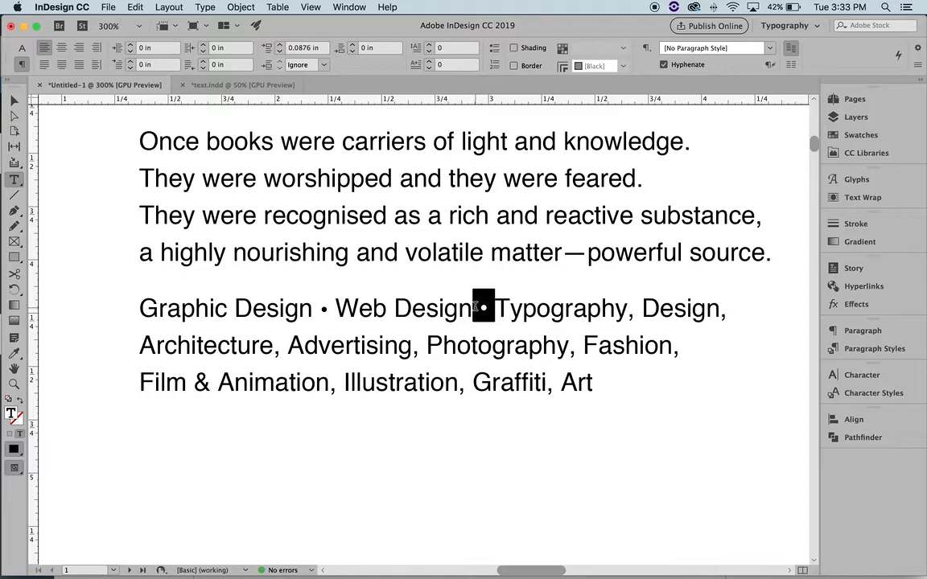
pyautogui.press('super+v')
pyautogui.moveTo(641, 308); pyautogui.dragTo(629, 310)
pyautogui.press('super+v')
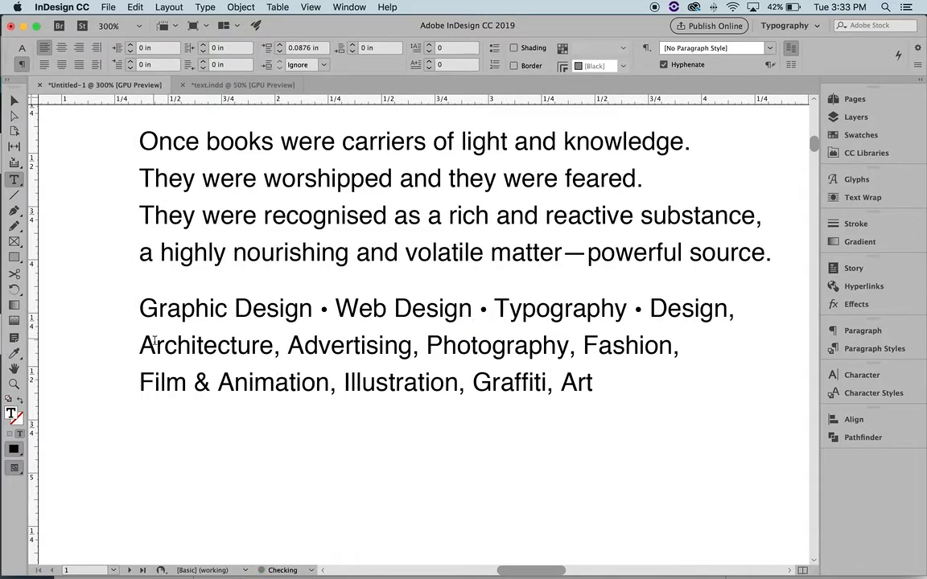
pyautogui.moveTo(288, 348); pyautogui.dragTo(275, 347)
pyautogui.press('super+v')
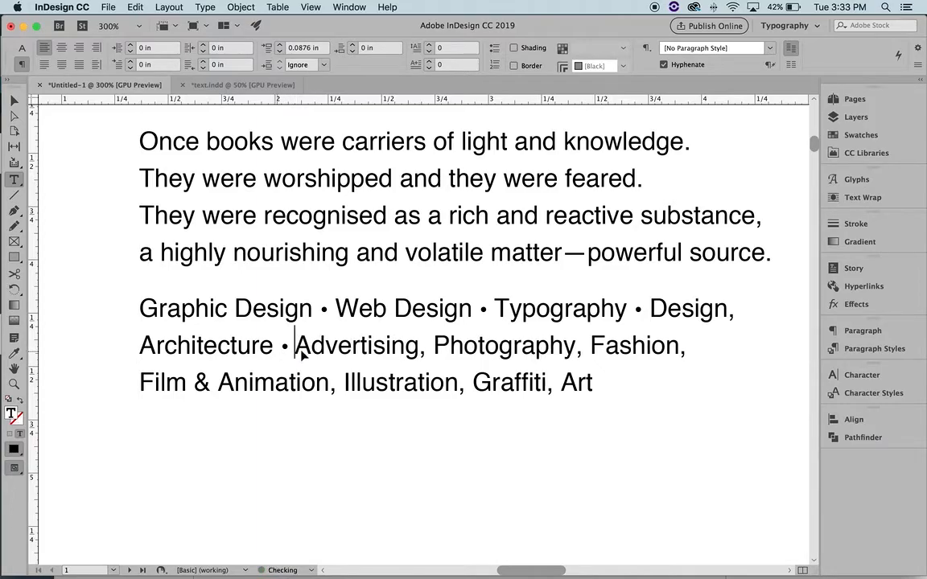
pyautogui.moveTo(434, 347); pyautogui.dragTo(420, 347)
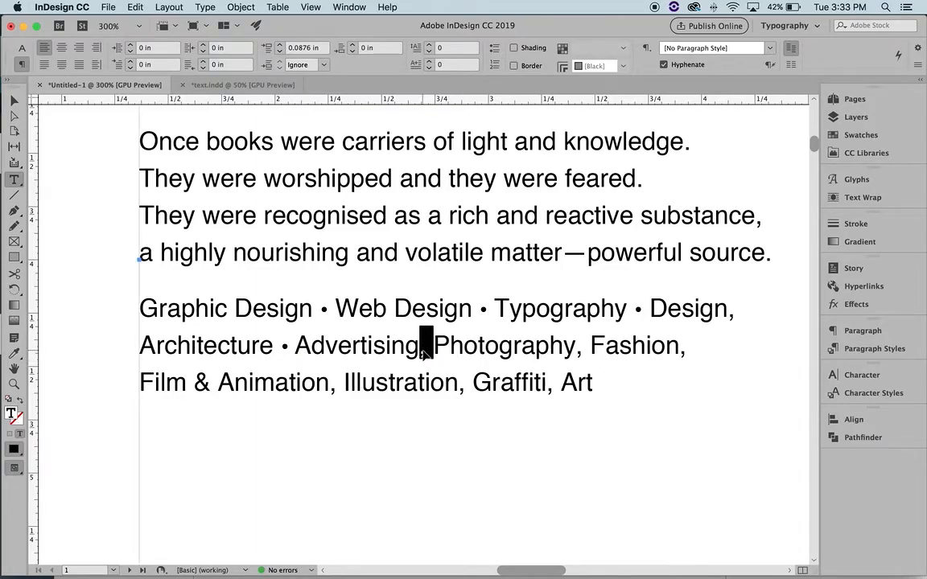
pyautogui.press('super+v')
pyautogui.moveTo(600, 347); pyautogui.dragTo(585, 347)
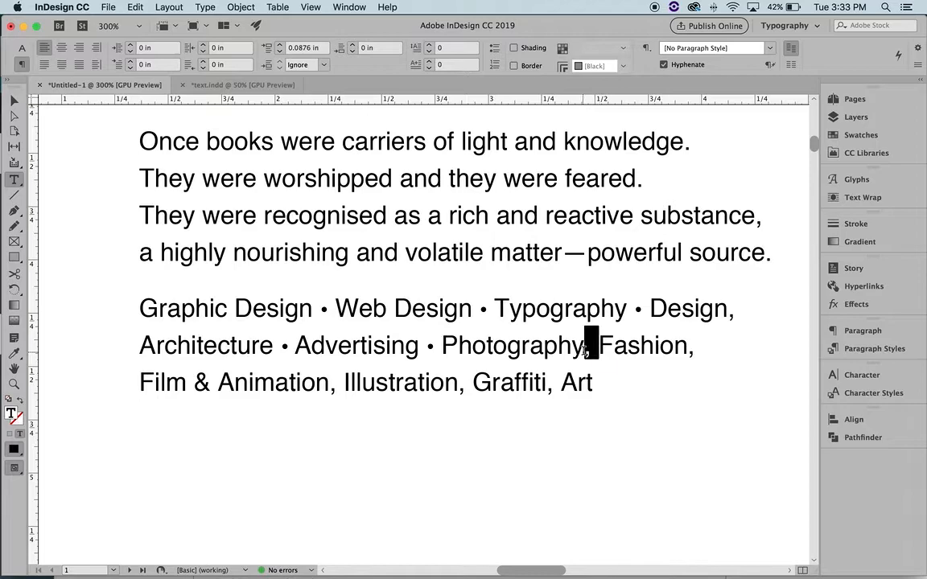
pyautogui.press('super+v')
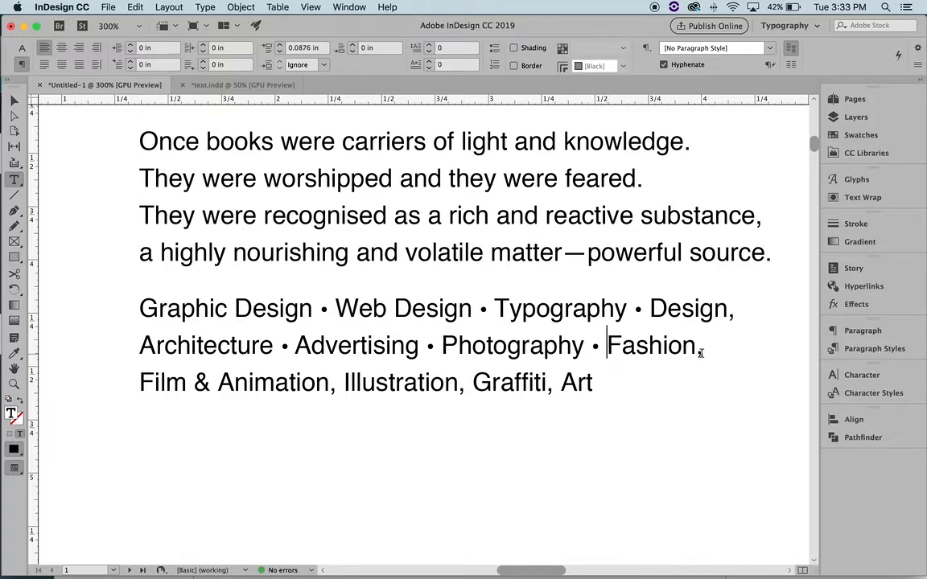
# Delete the trailing commas after Design and Fashion at the line ends
pyautogui.click(735, 312)
pyautogui.press('BackSpace')
pyautogui.click(705, 352)
pyautogui.press('BackSpace')
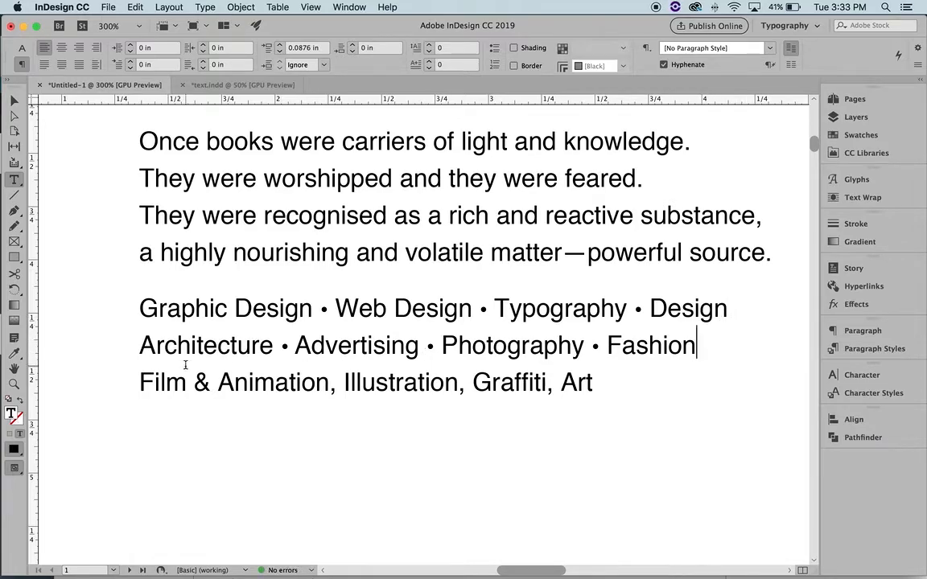
# Replace the commas after Film & Animation, Illustration and Graffiti with bullets, then deselect
pyautogui.moveTo(345, 384); pyautogui.dragTo(330, 385)
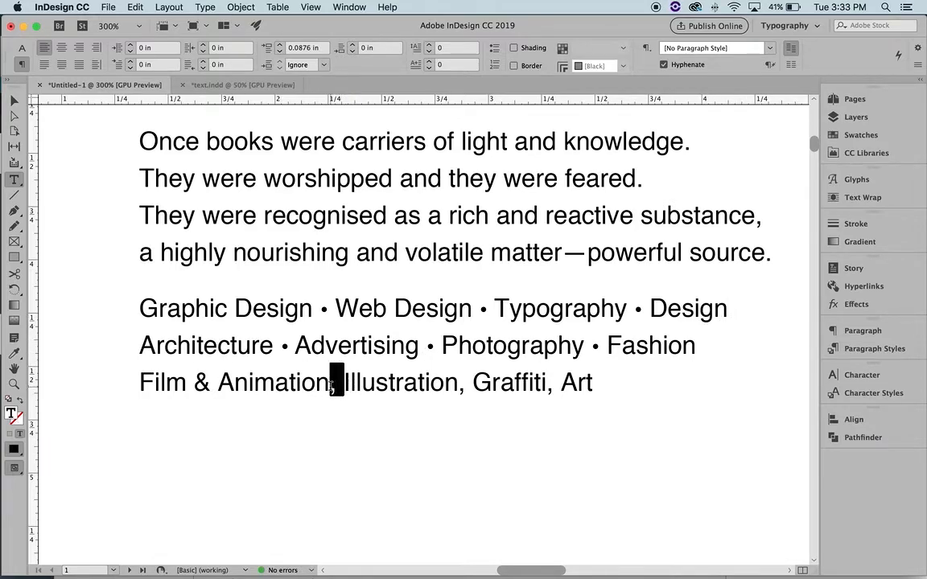
pyautogui.write('•')
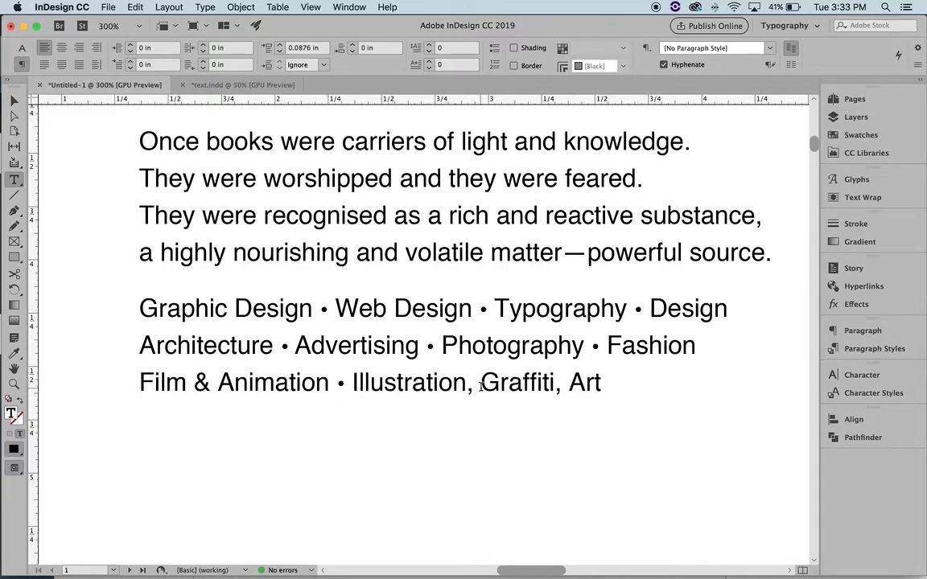
pyautogui.moveTo(482, 387); pyautogui.dragTo(473, 385)
pyautogui.write('•')
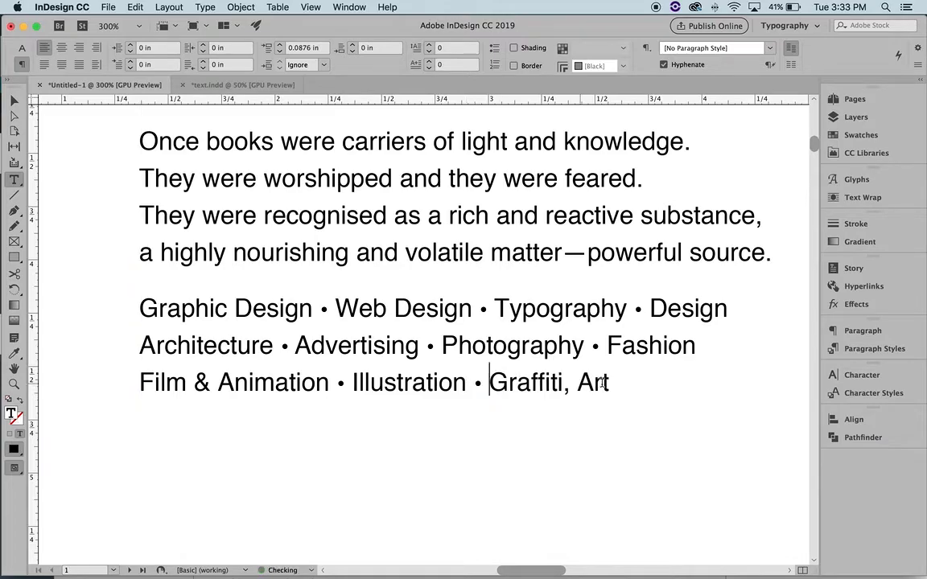
pyautogui.moveTo(579, 384)
pyautogui.mouseDown()
pyautogui.moveTo(558, 384)
pyautogui.moveTo(578, 385)
pyautogui.moveTo(564, 388)
pyautogui.mouseUp()
pyautogui.press('super+v')
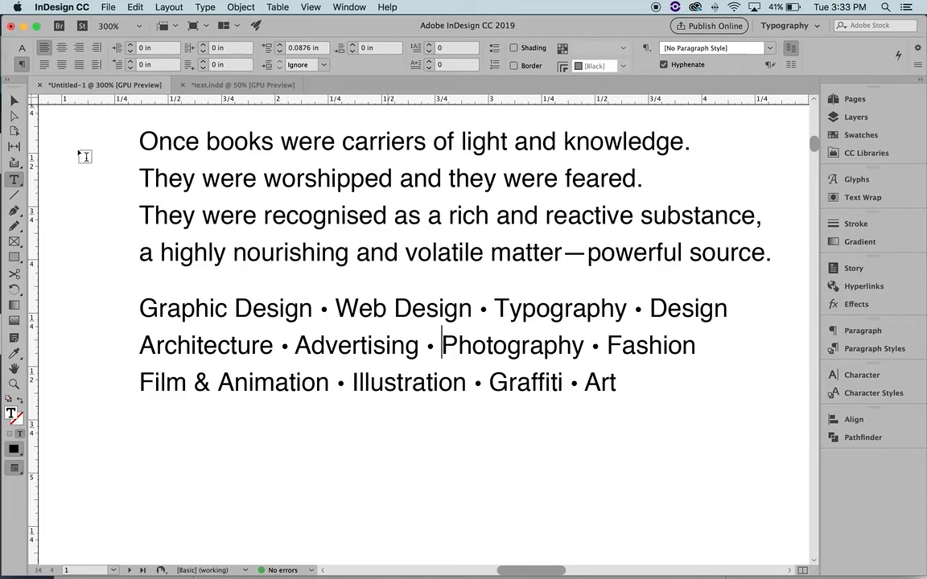
pyautogui.press('Escape')
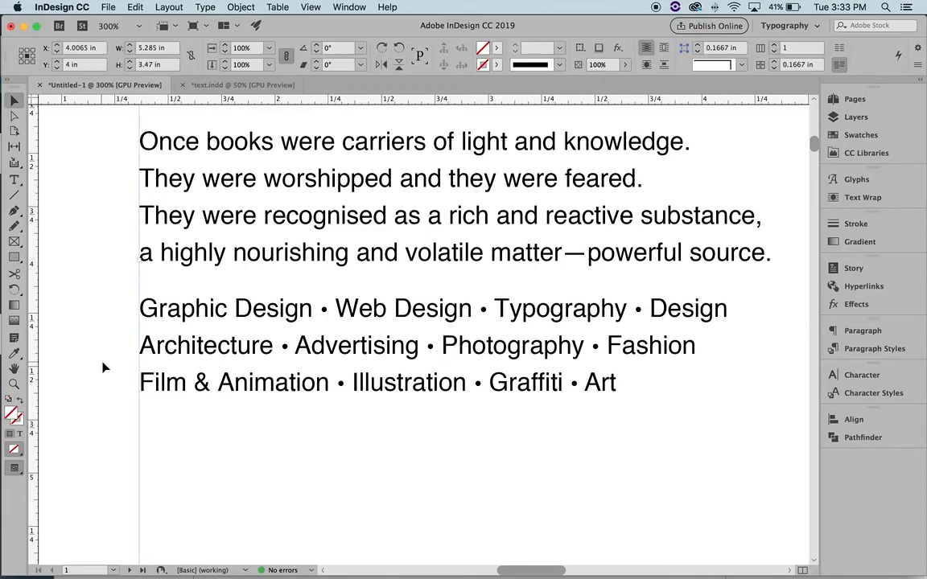
pyautogui.click(103, 368)
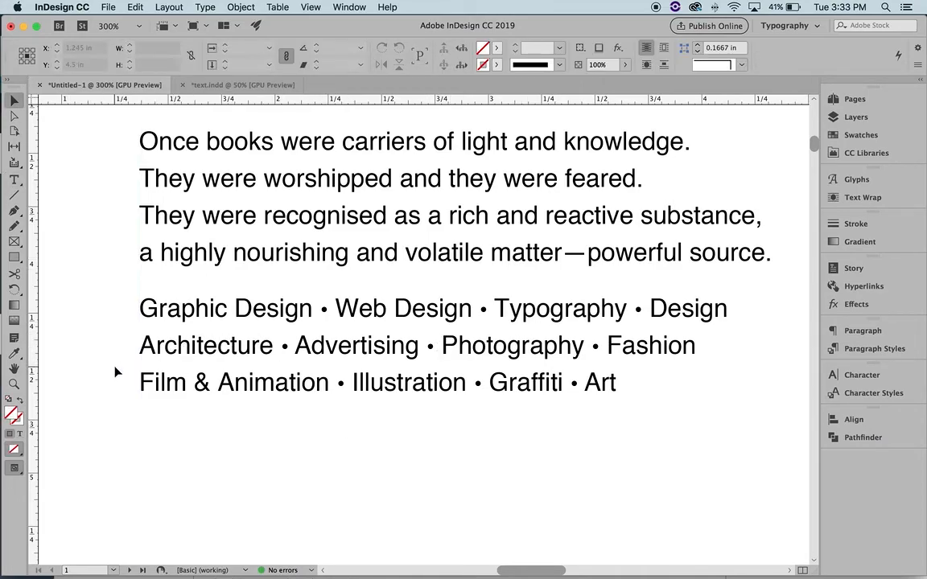